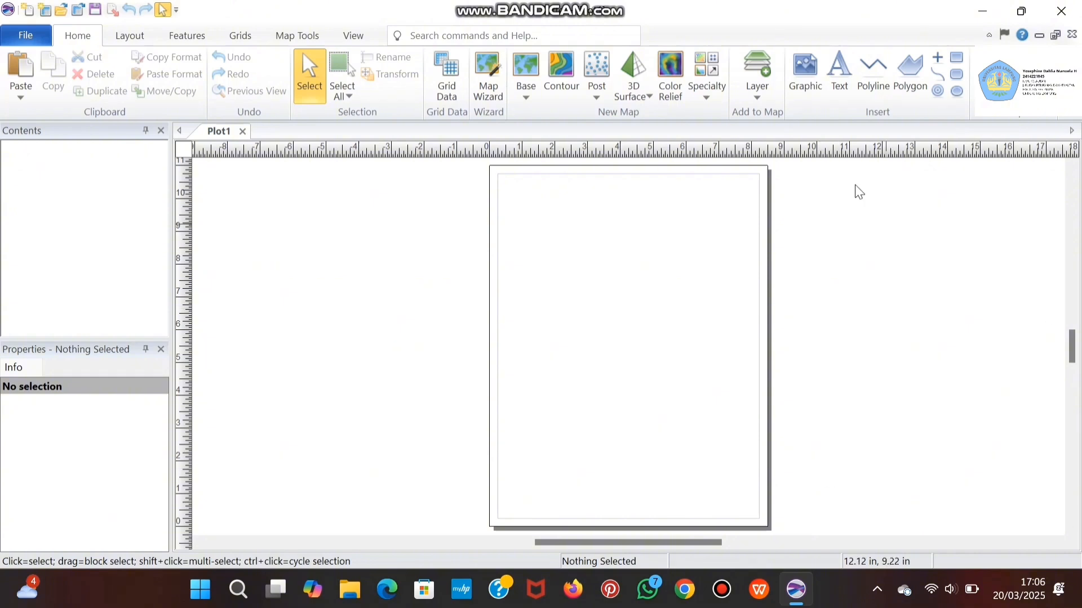
- Insert the scanned chart image "Copy of 391(2009) (1)" from the OneDrive folder Osum Nuela into the plot
click(806, 91)
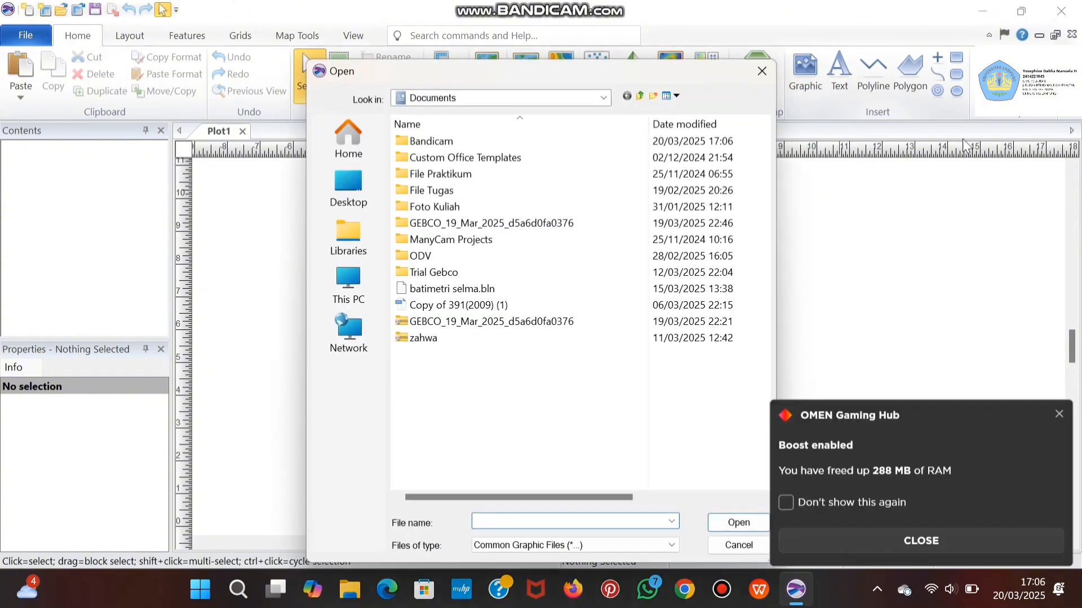
click(1059, 415)
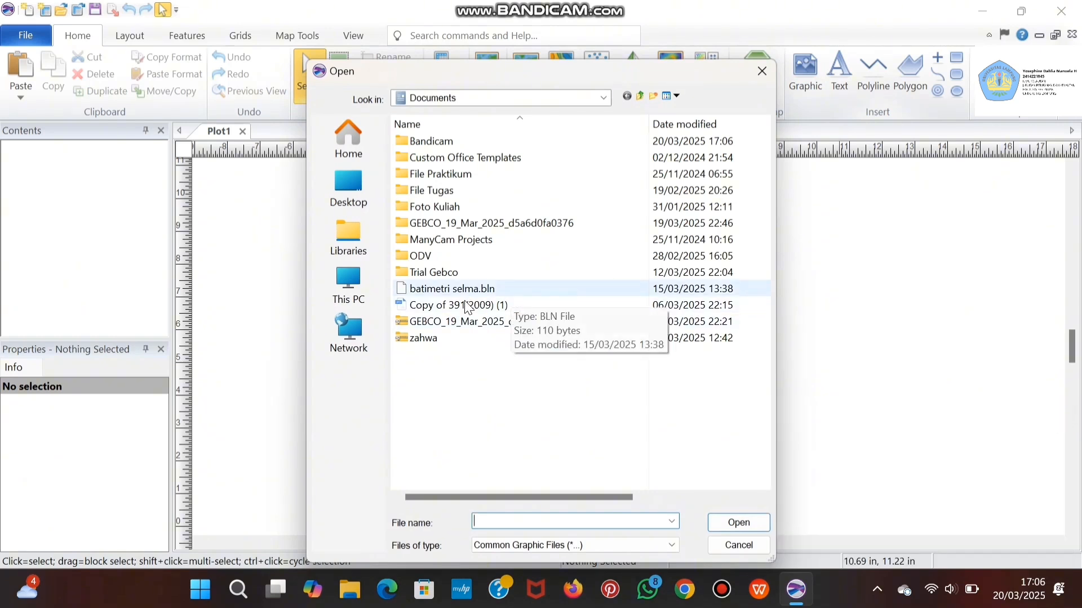
click(348, 194)
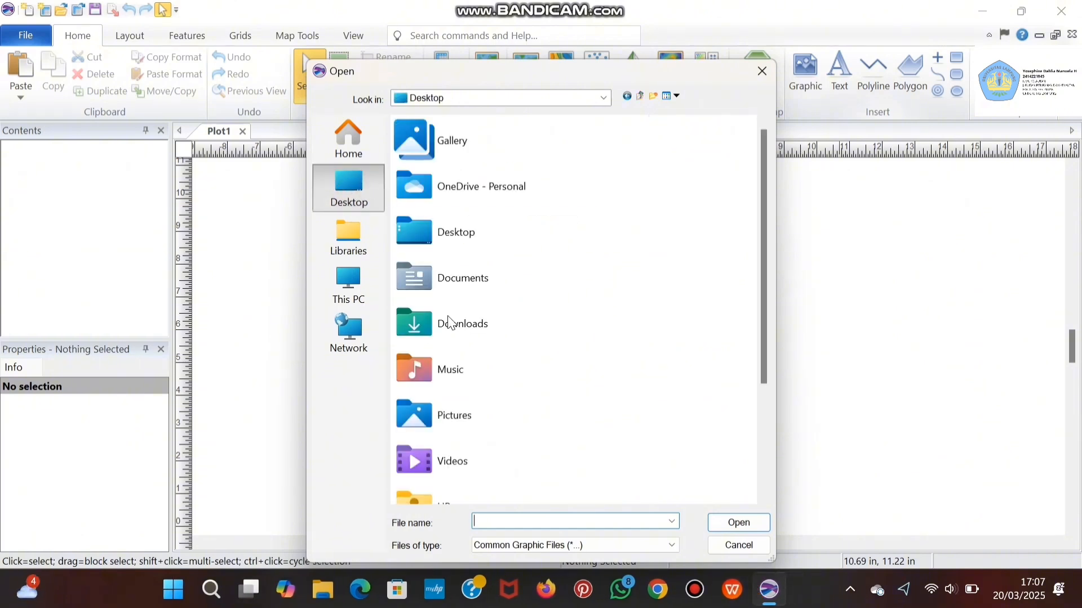
scroll(472, 349, down, 1)
scroll(472, 349, up, 2)
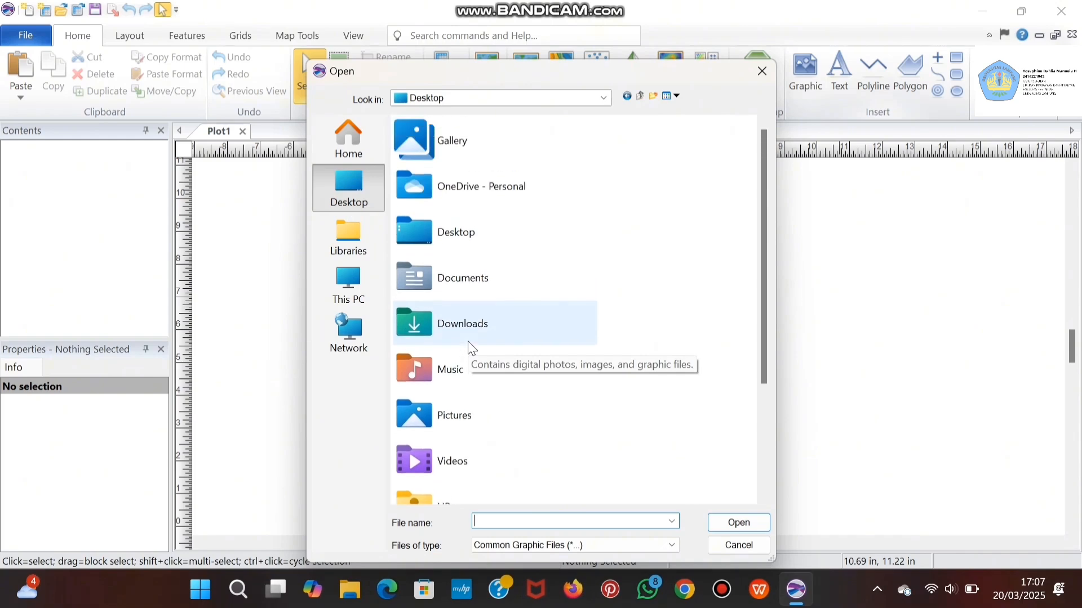
double_click(532, 189)
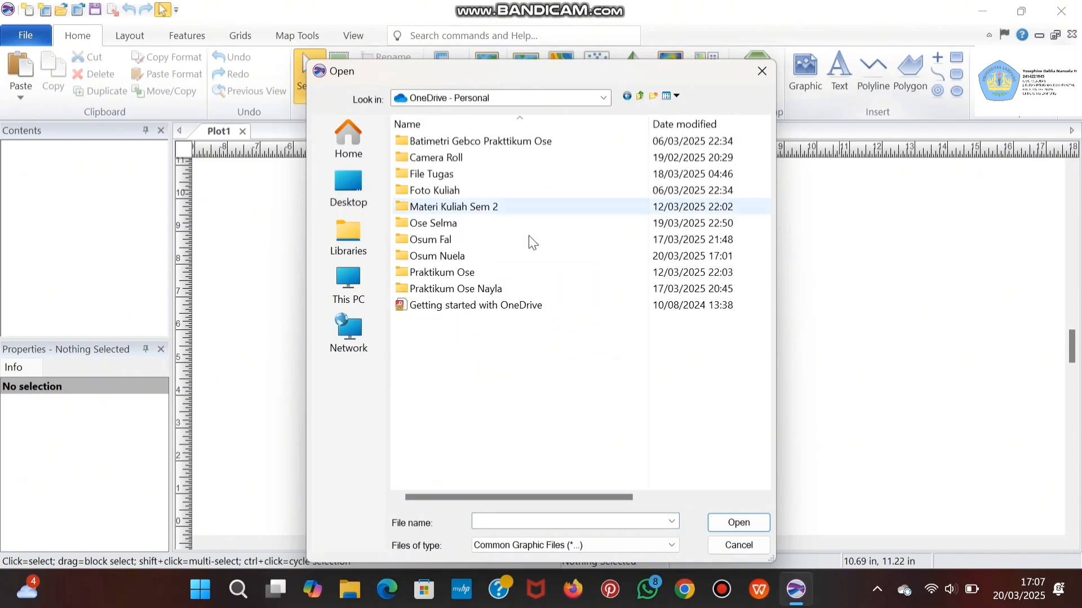
double_click(512, 256)
double_click(497, 220)
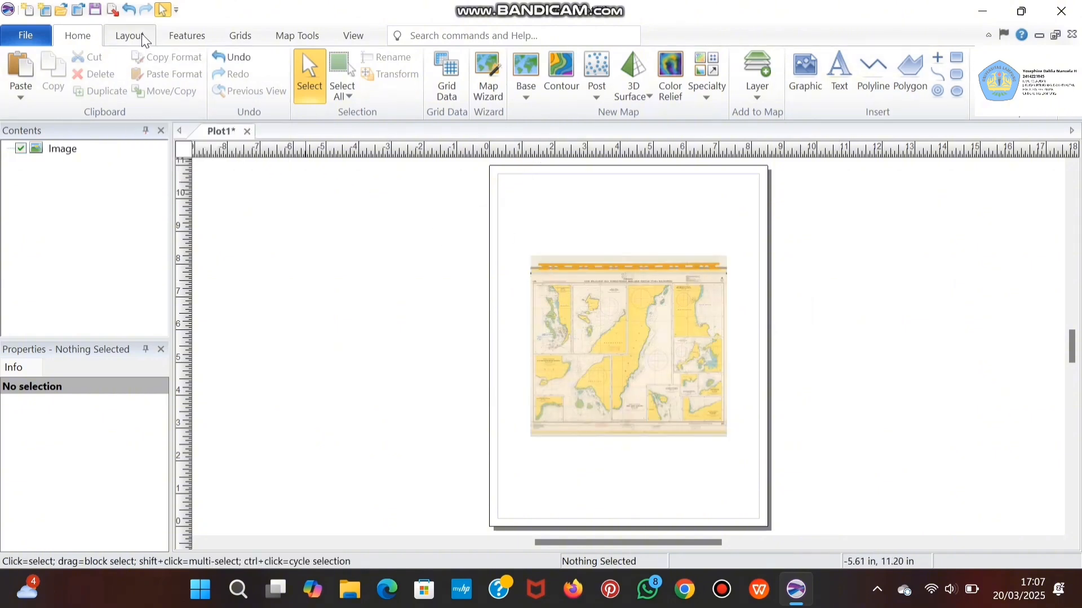
- Create a new worksheet and enter the boundary header with 5 in A1 and 1 in B1
click(26, 35)
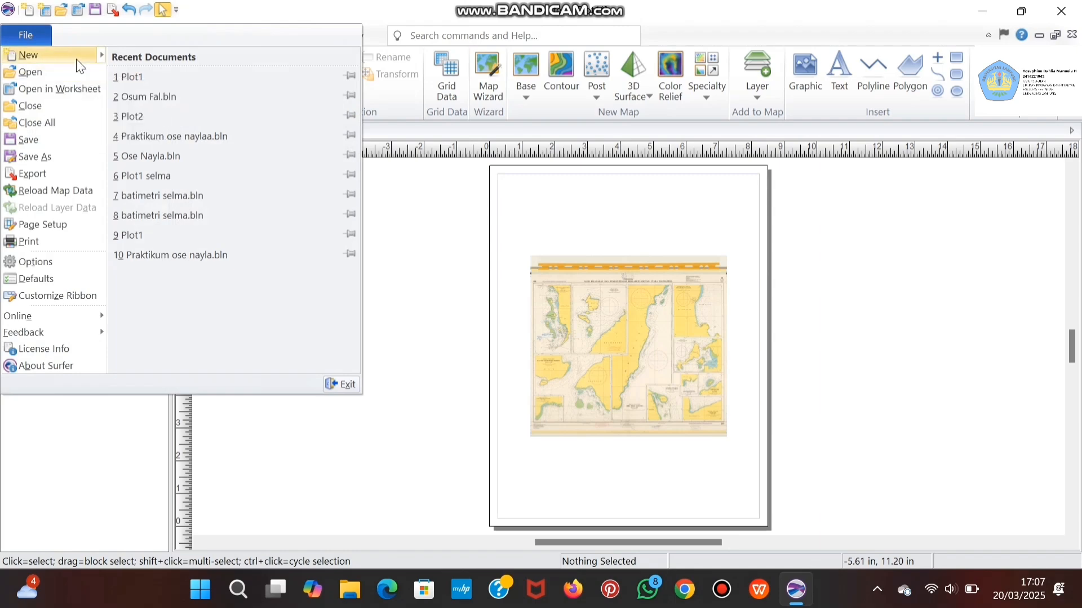
mouse_move(34, 55)
click(140, 76)
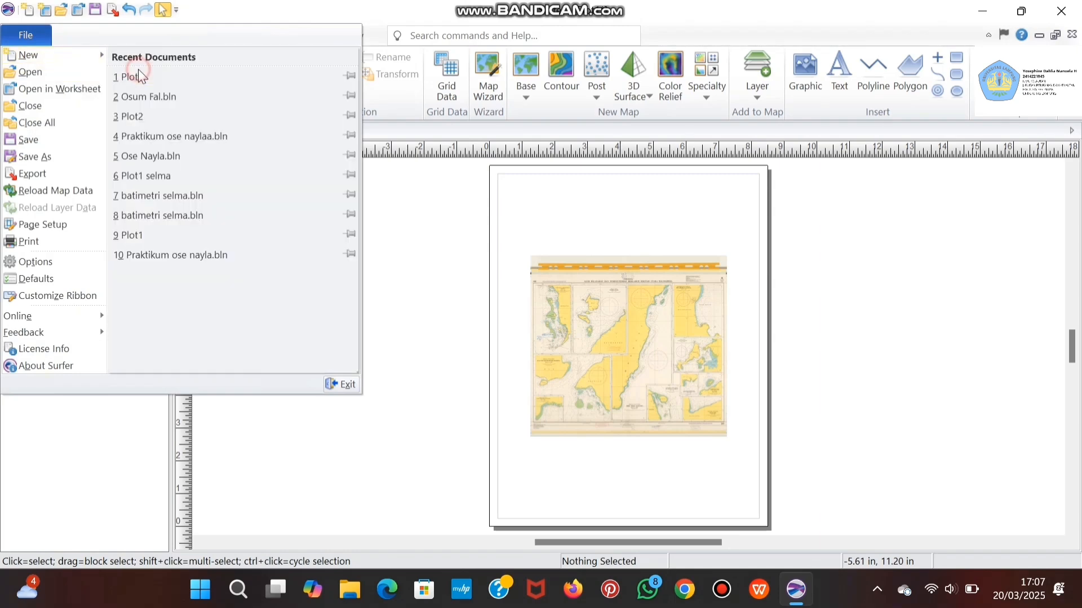
text(5)
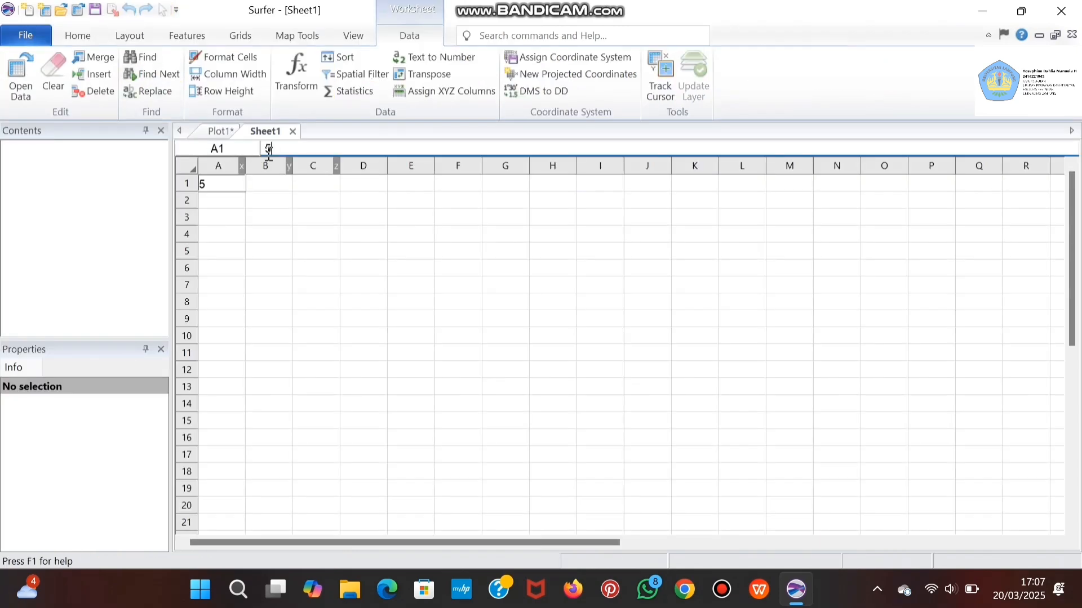
key(Tab)
text(1)
key(Return)
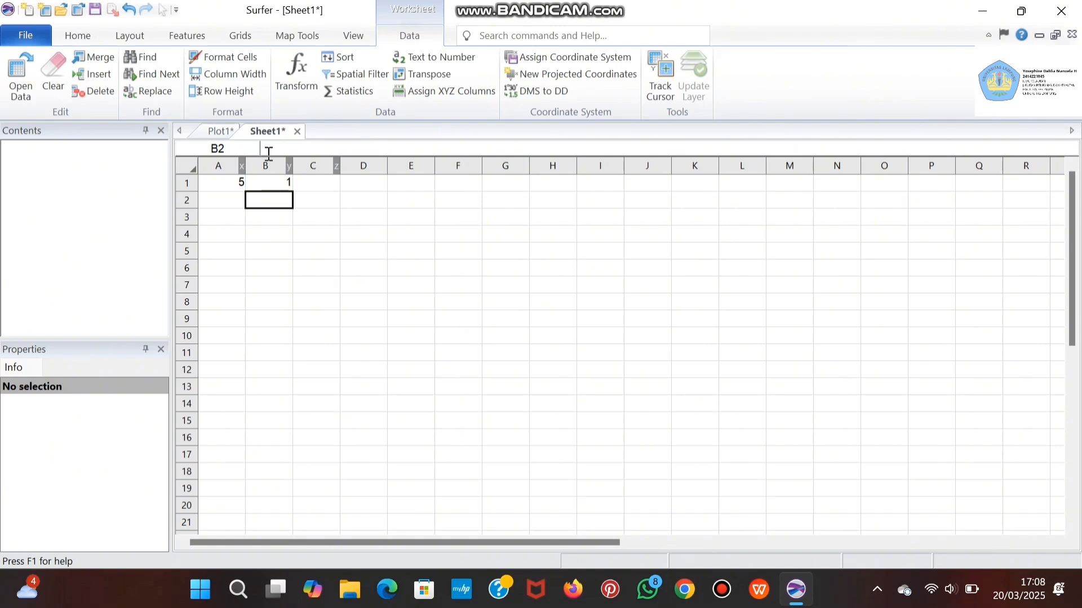
- Enter the first corner coordinate with 128.1277590 in A2 and 1.9405074 in B2
key(Left)
text(12)
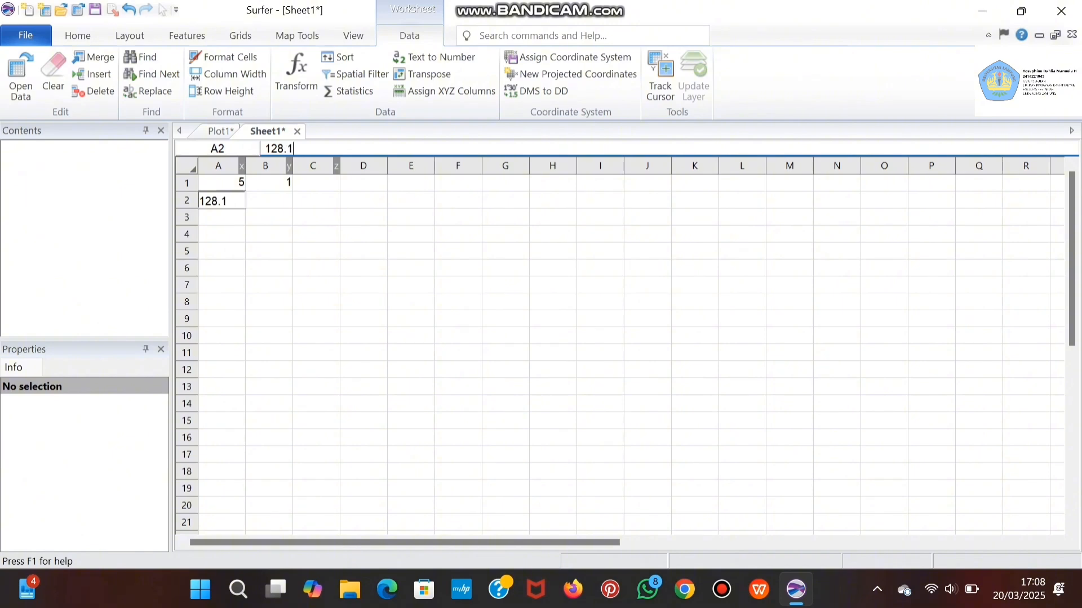
text(8.1277590)
key(Tab)
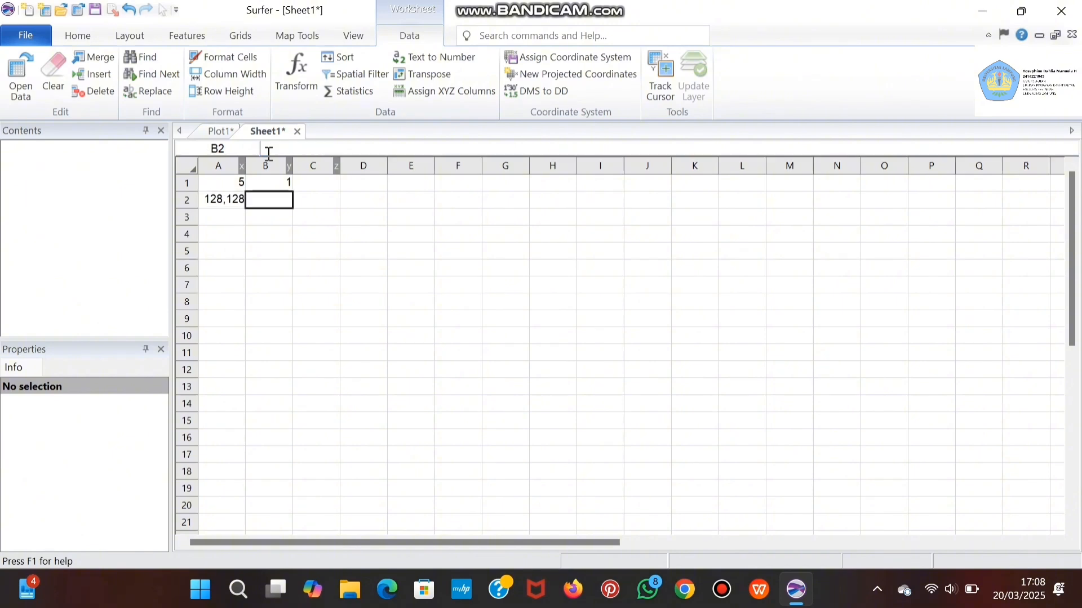
text(1.9405074)
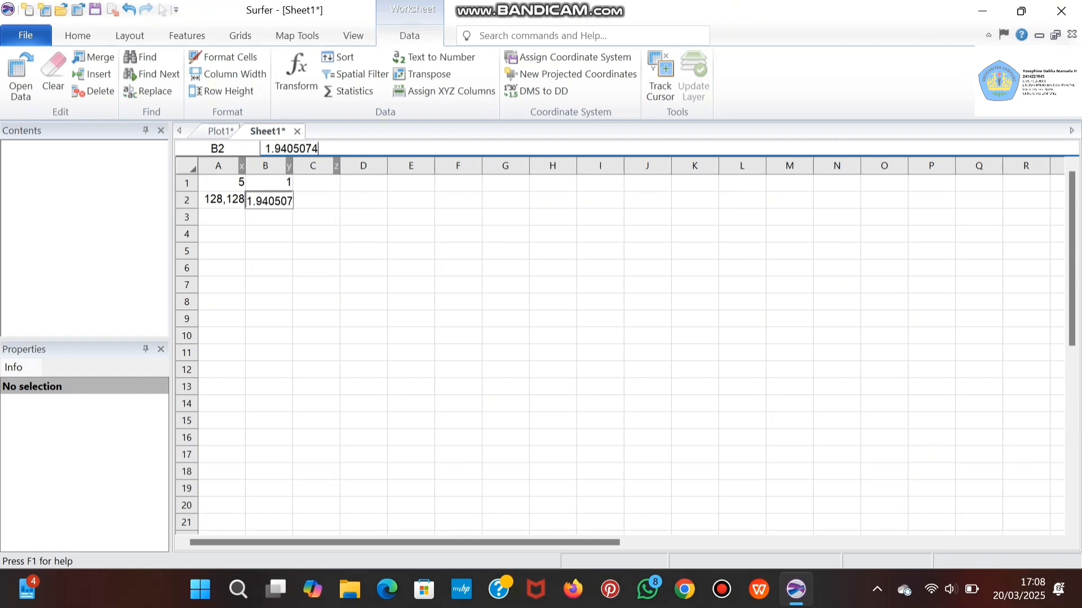
key(Return)
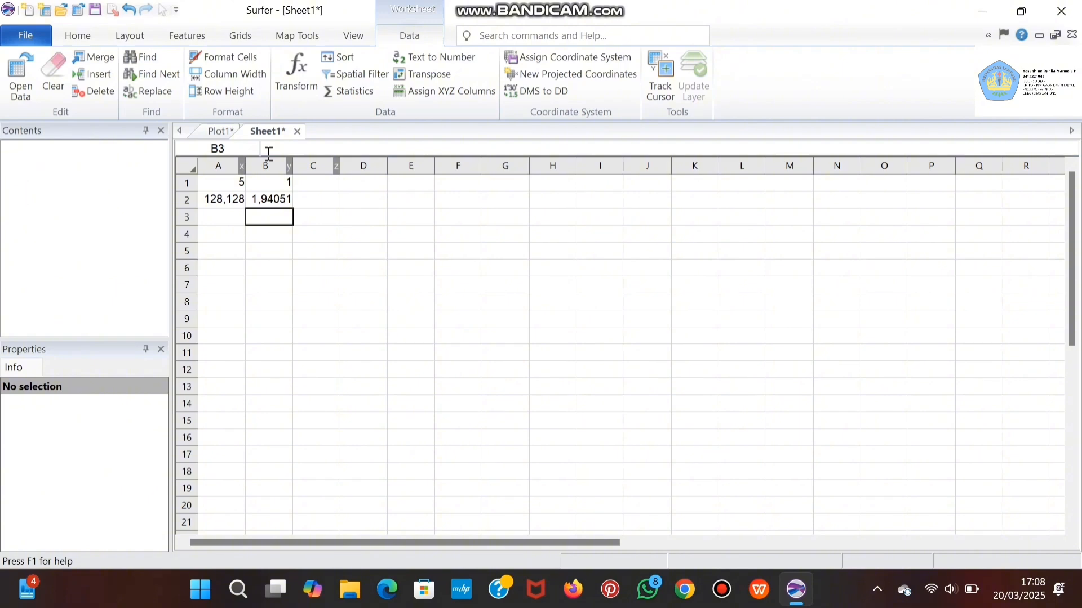
- Enter the closing corner coordinate with 128.1277590 in A6 and 1.9405027 in B6
key(Down)
key(Down)
key(Down)
key(Left)
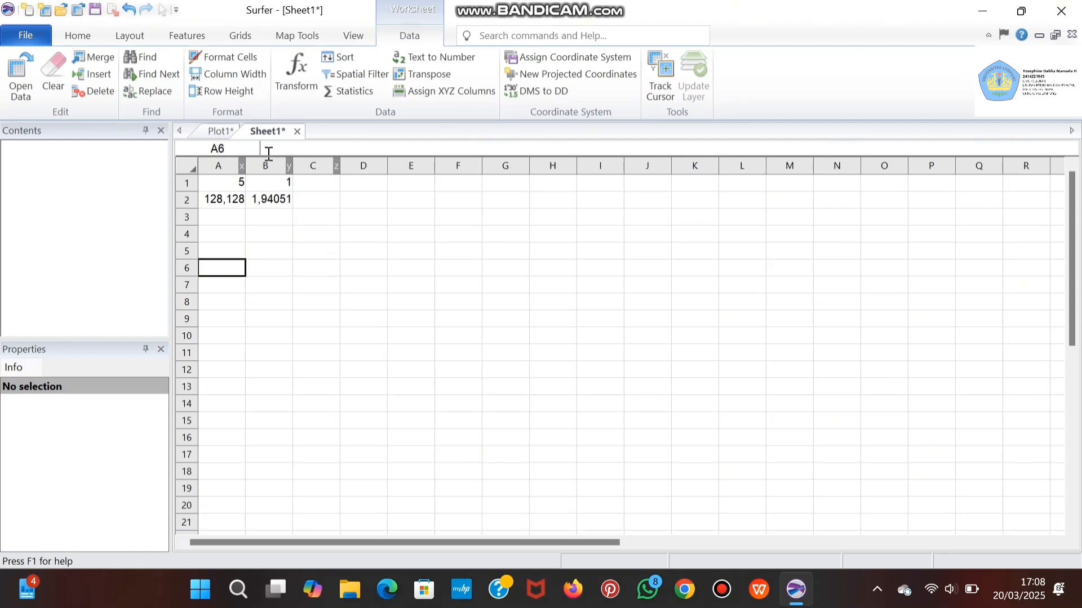
text(128.)
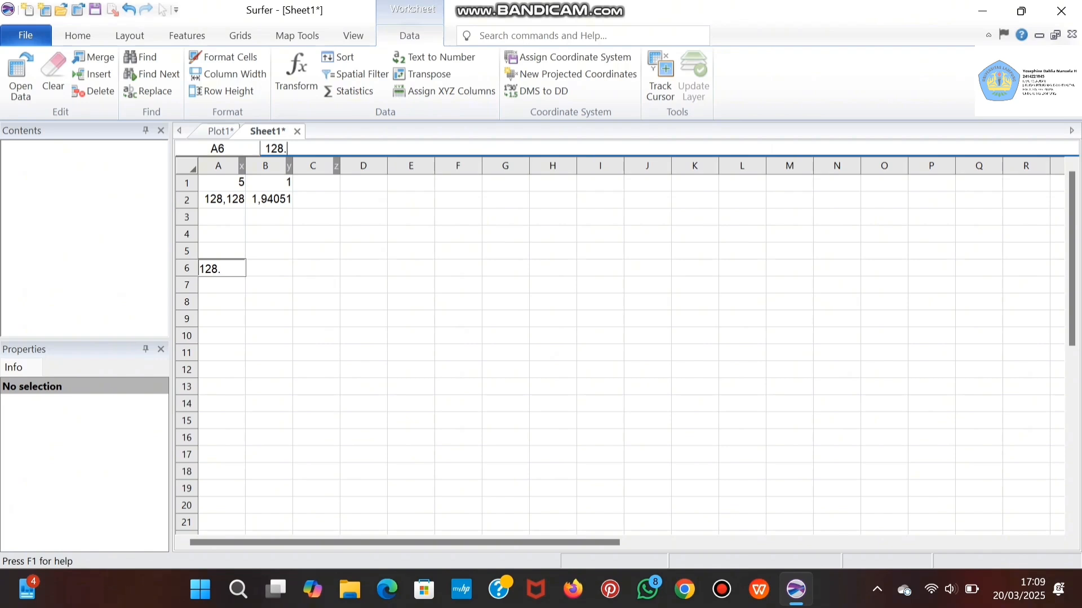
text(7759)
key(Tab)
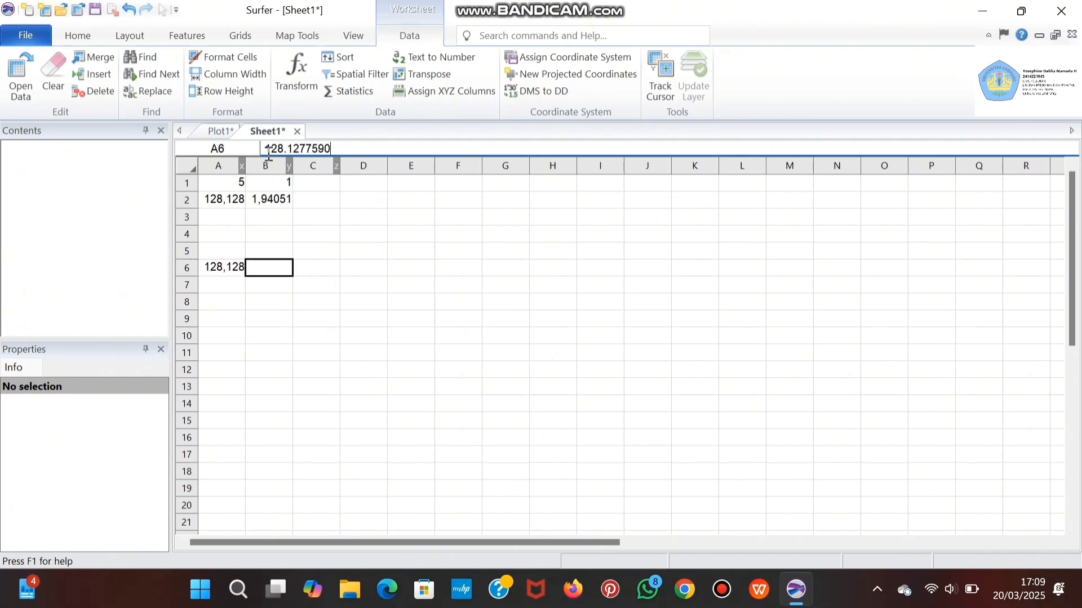
text(1.9405027)
- Complete the corner coordinates in rows 3 to 5, including 2.28476 in B5 and 128.306773611 in A3
key(Up)
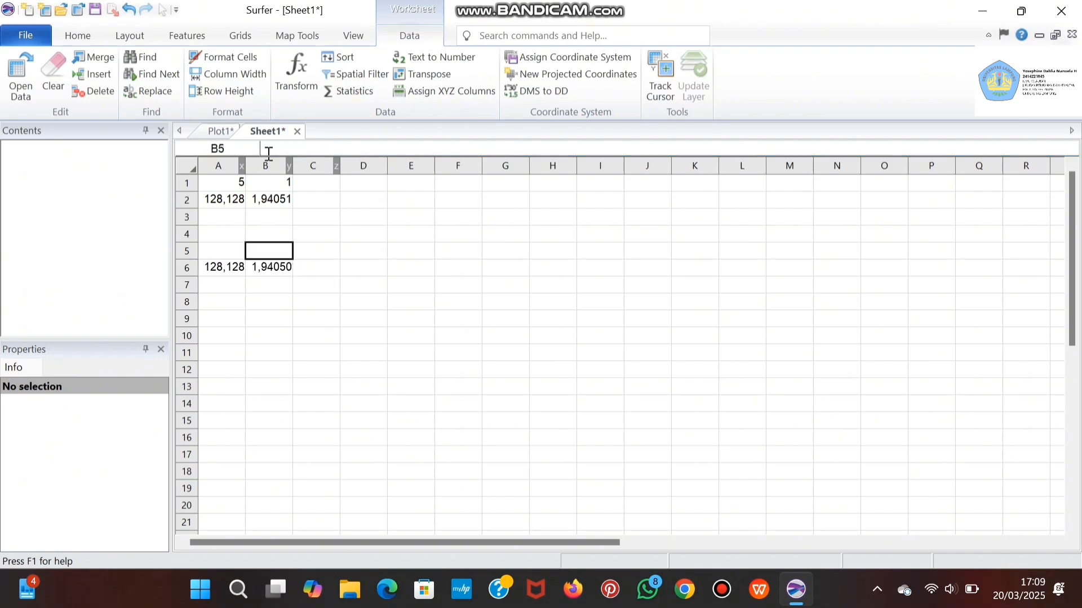
text(2.28476)
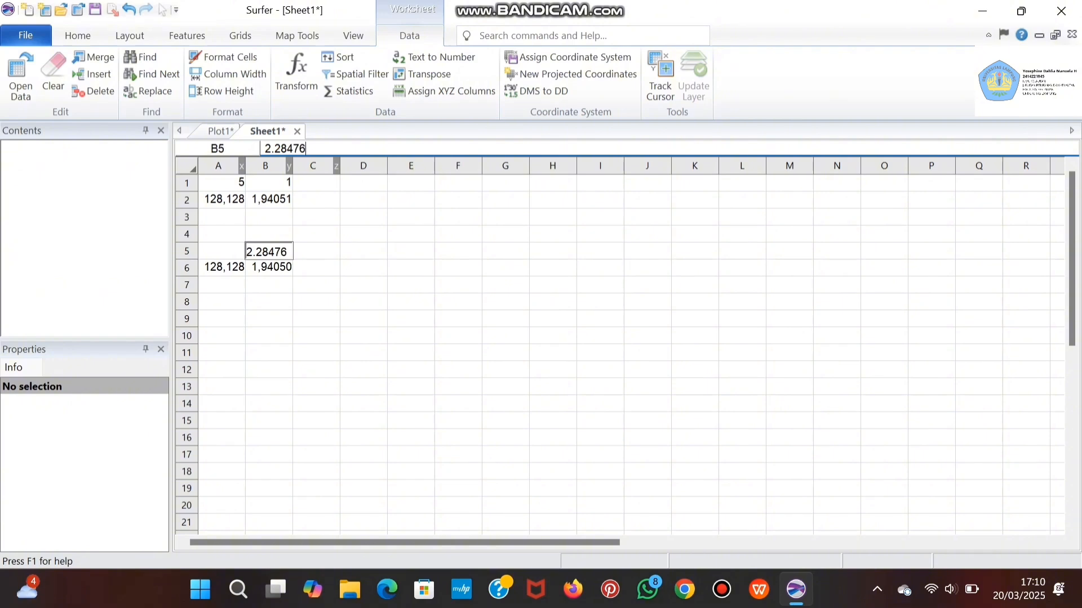
key(Left)
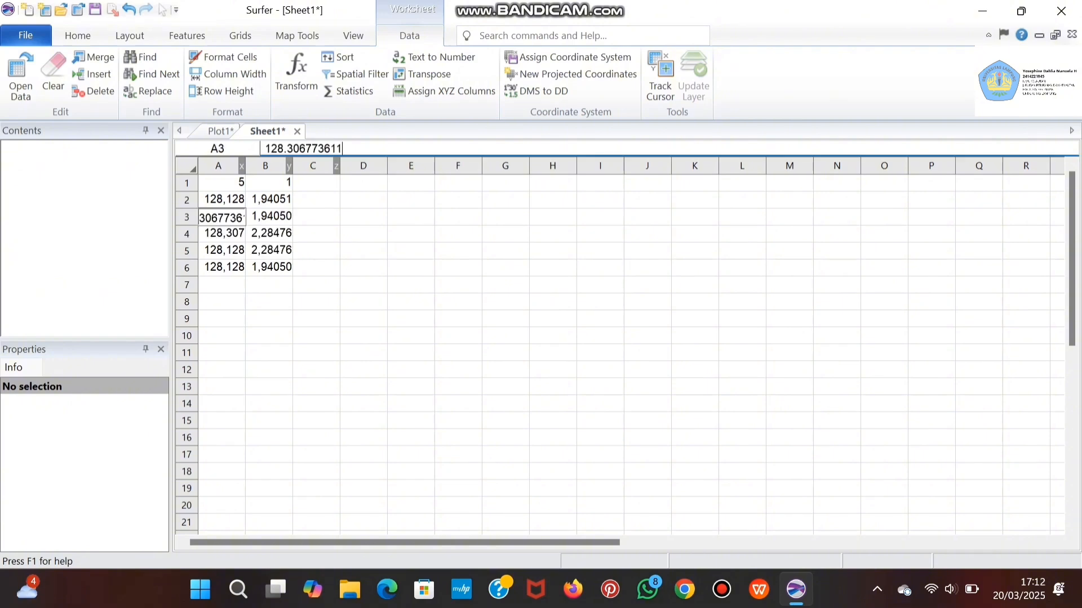
click(324, 183)
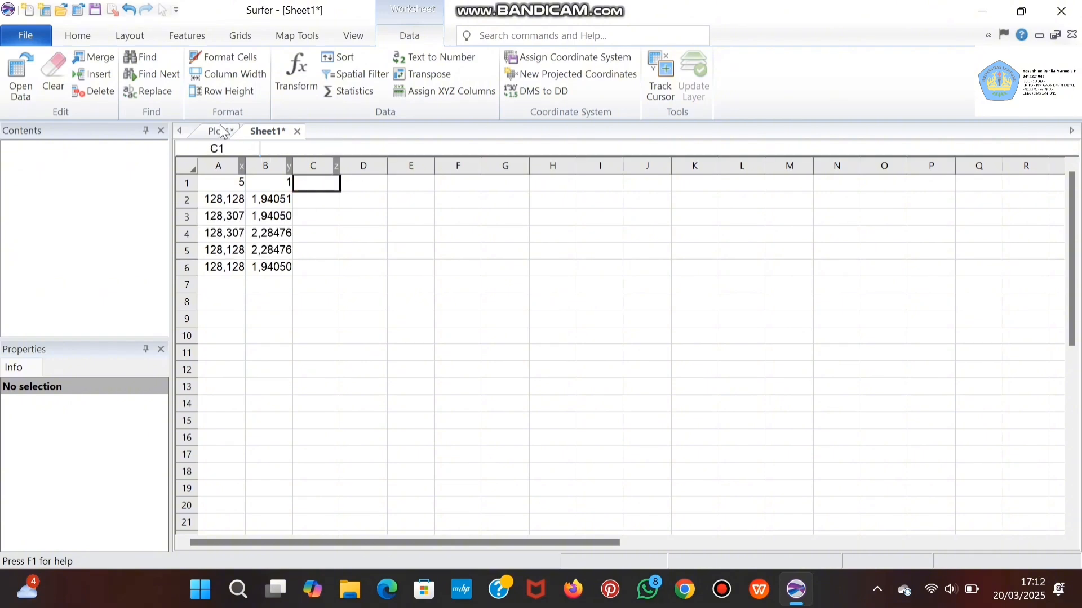
- Save the worksheet as "ex nuel" in BLN Golden Software Blanking format with comma delimiter in the Osum Nuela folder
click(39, 40)
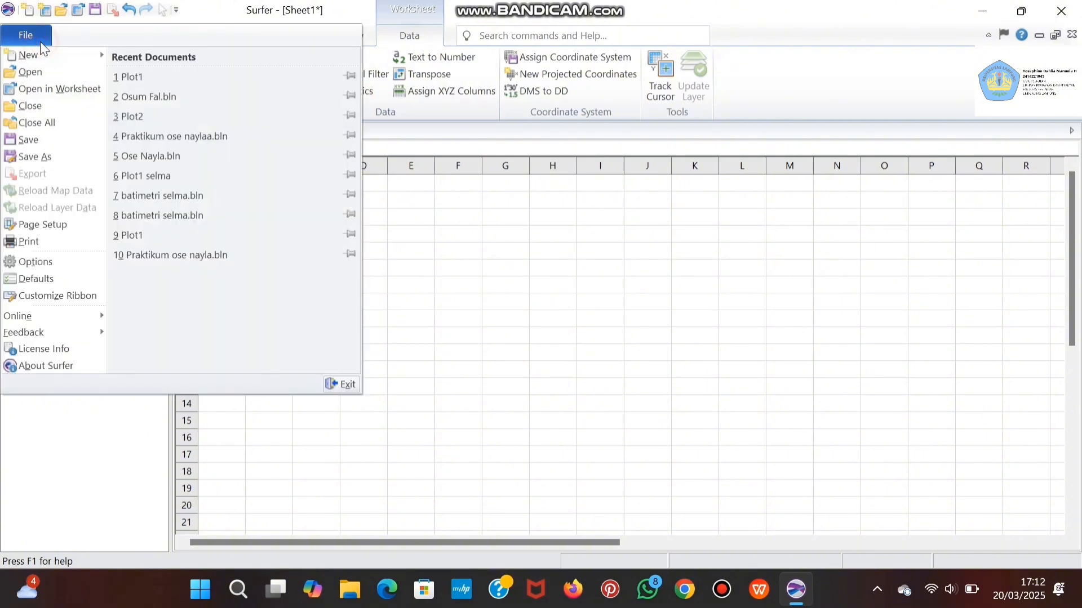
click(62, 156)
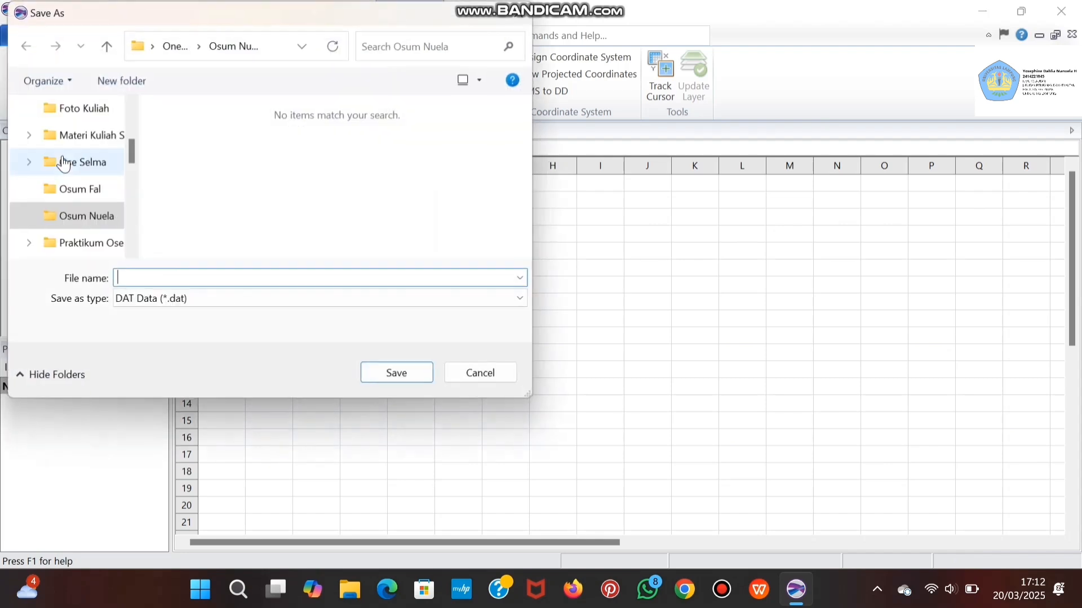
click(164, 298)
click(168, 314)
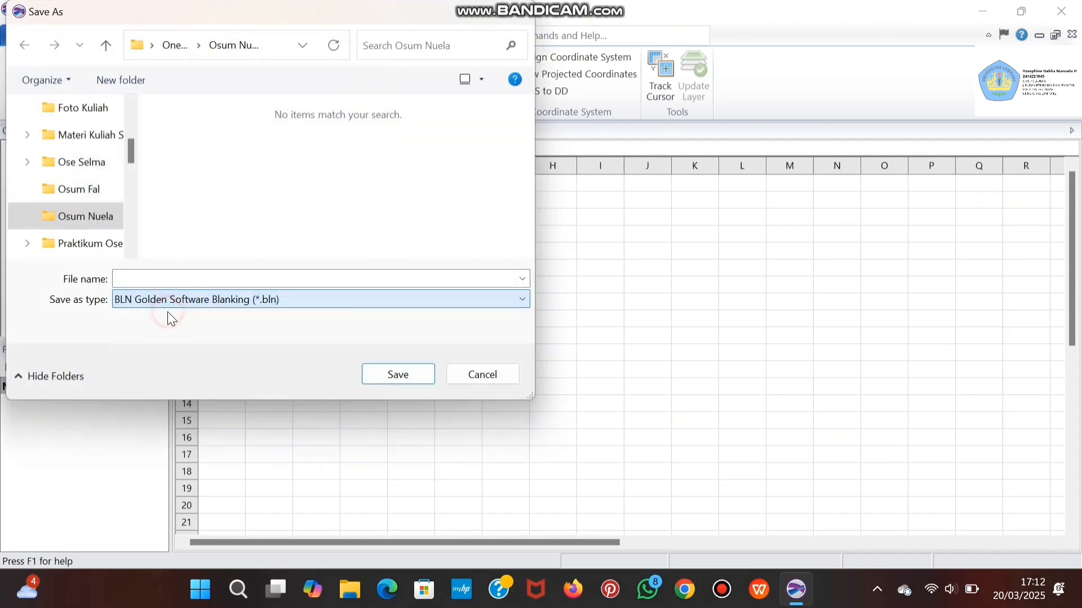
click(183, 275)
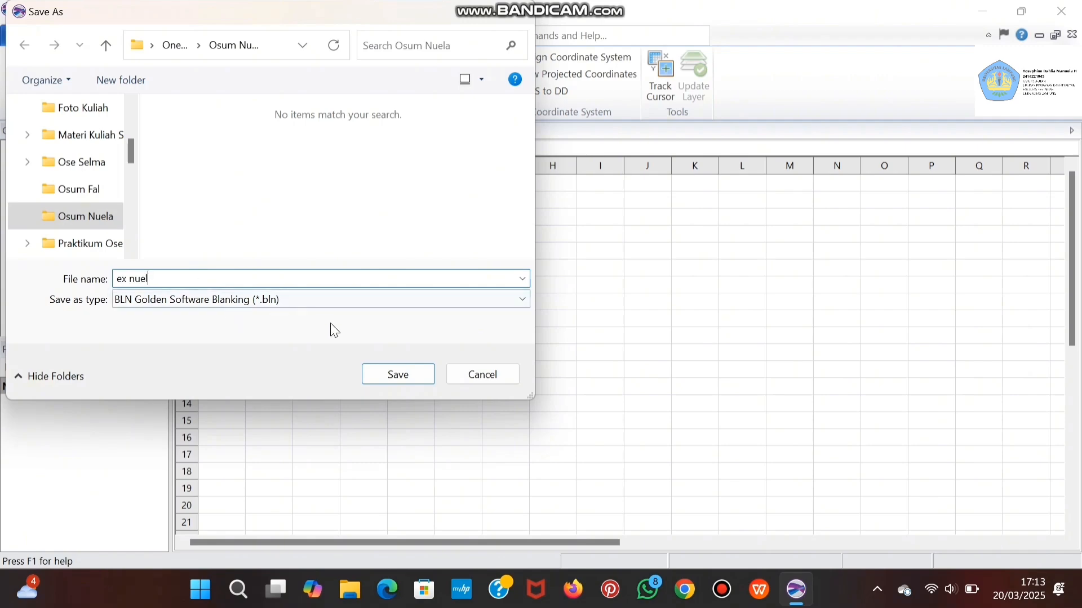
click(391, 373)
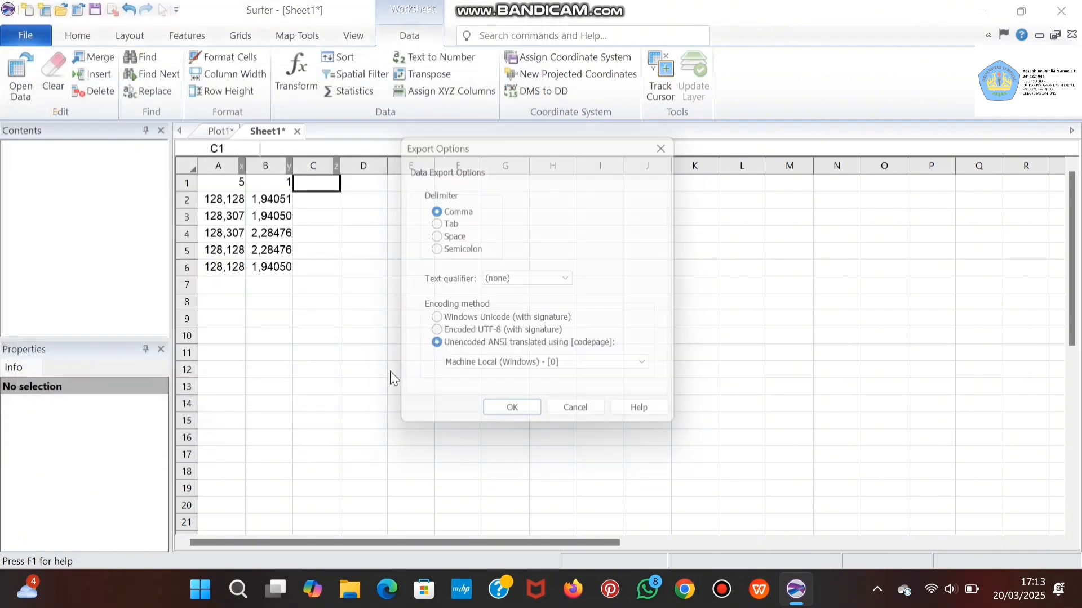
click(515, 419)
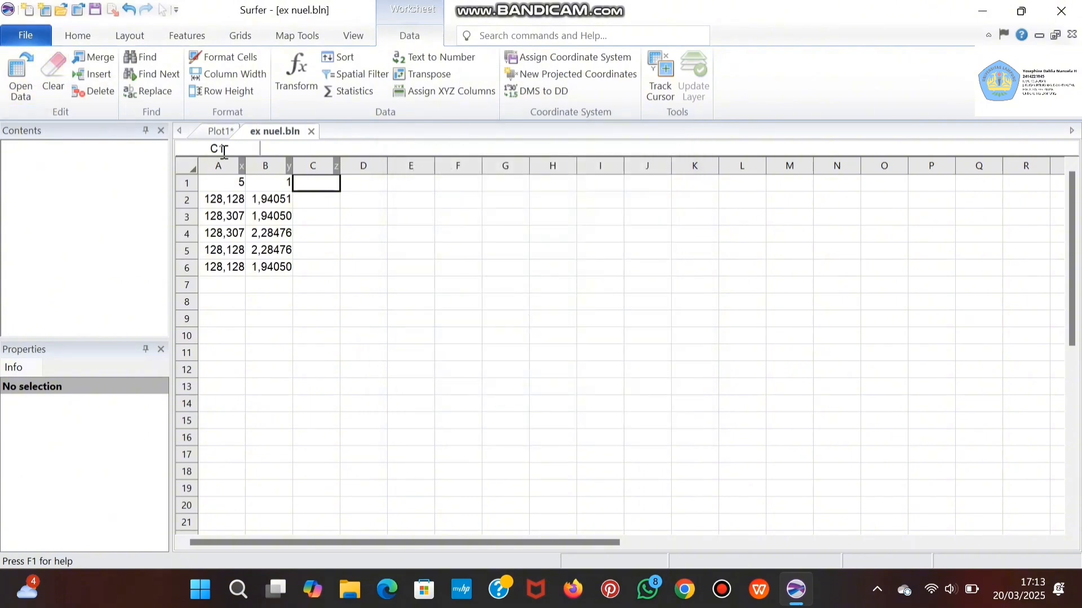
- Return to Plot1 and open ex nuel.bln as a base map over the chart image
click(220, 131)
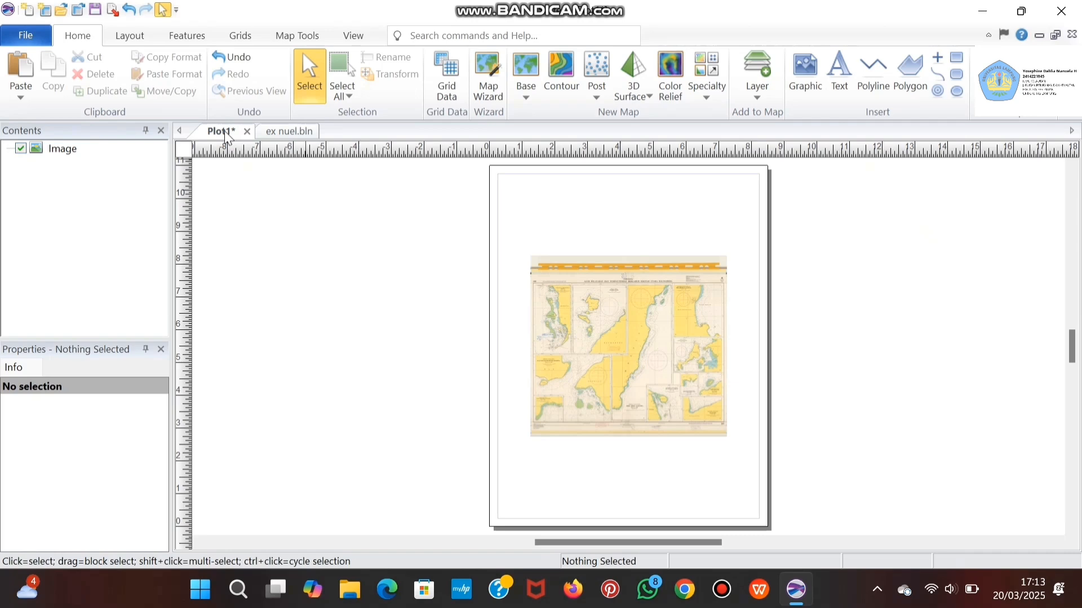
click(45, 44)
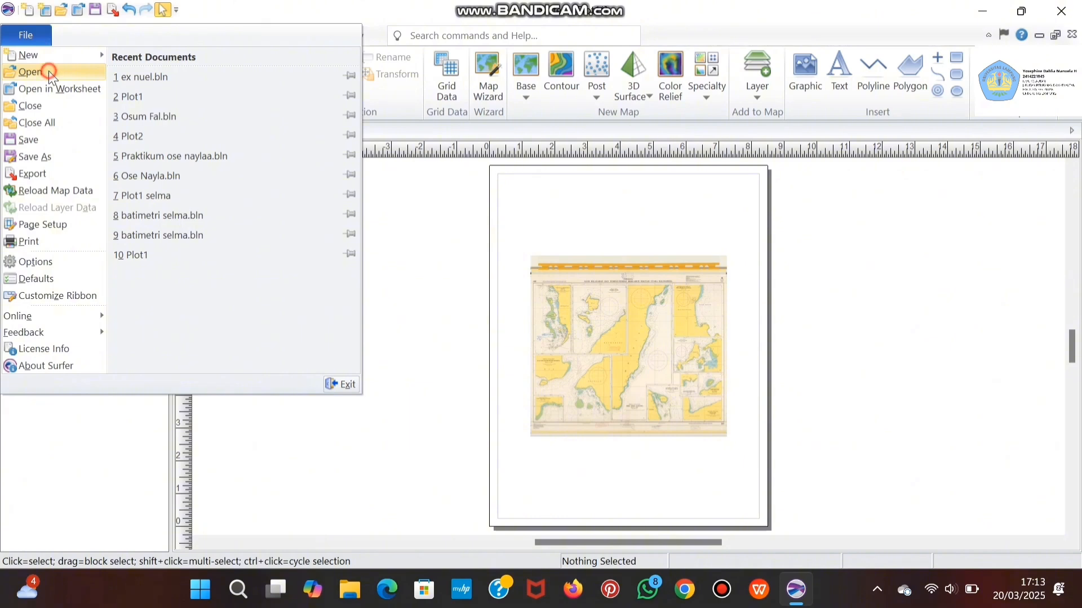
click(50, 72)
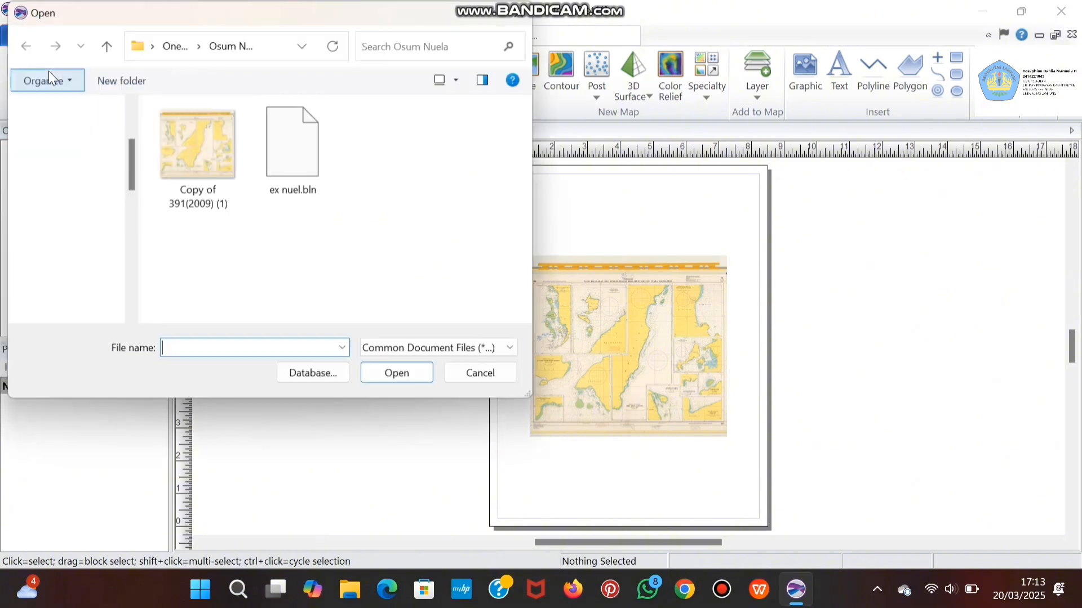
double_click(282, 161)
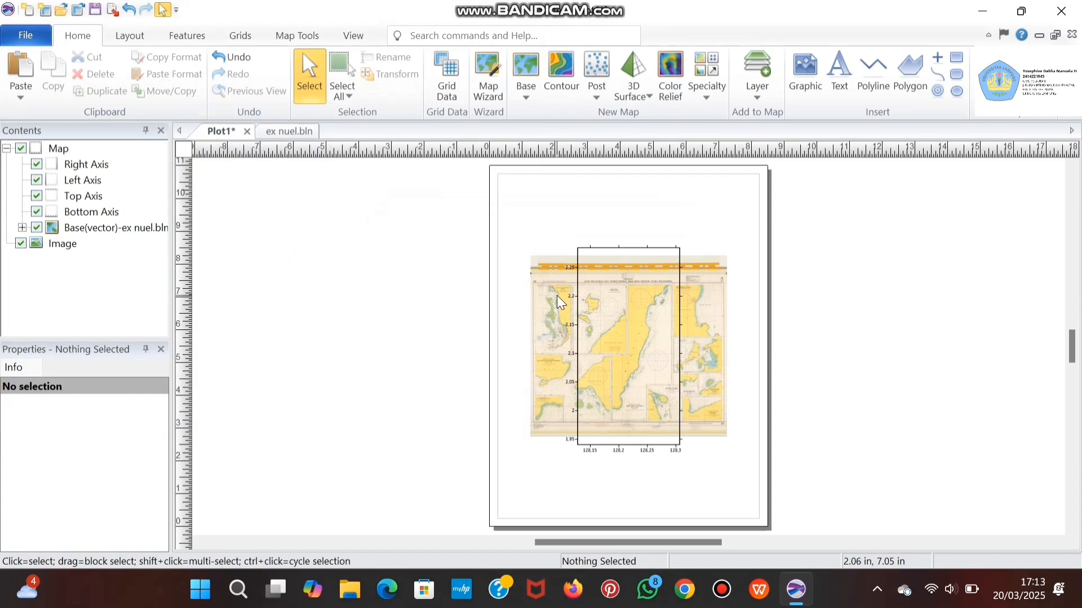
- Shrink the ex nuel boundary to about 1.58 x 2.82 in and place it over the chart's Morotai inset
click(613, 250)
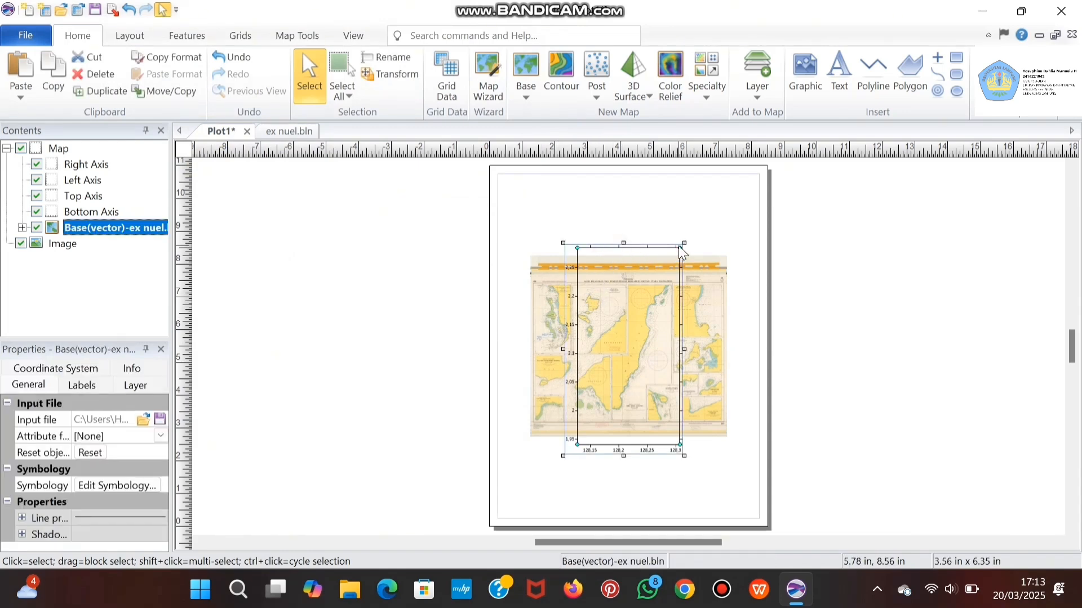
drag(684, 243, 623, 278)
drag(602, 370, 568, 263)
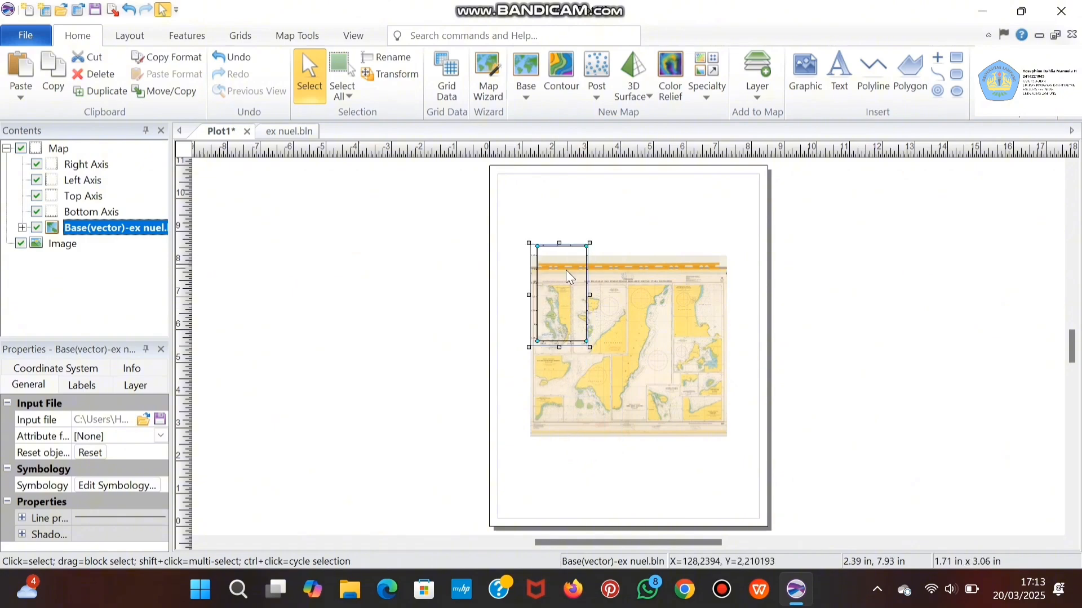
scroll(445, 297, up, 3)
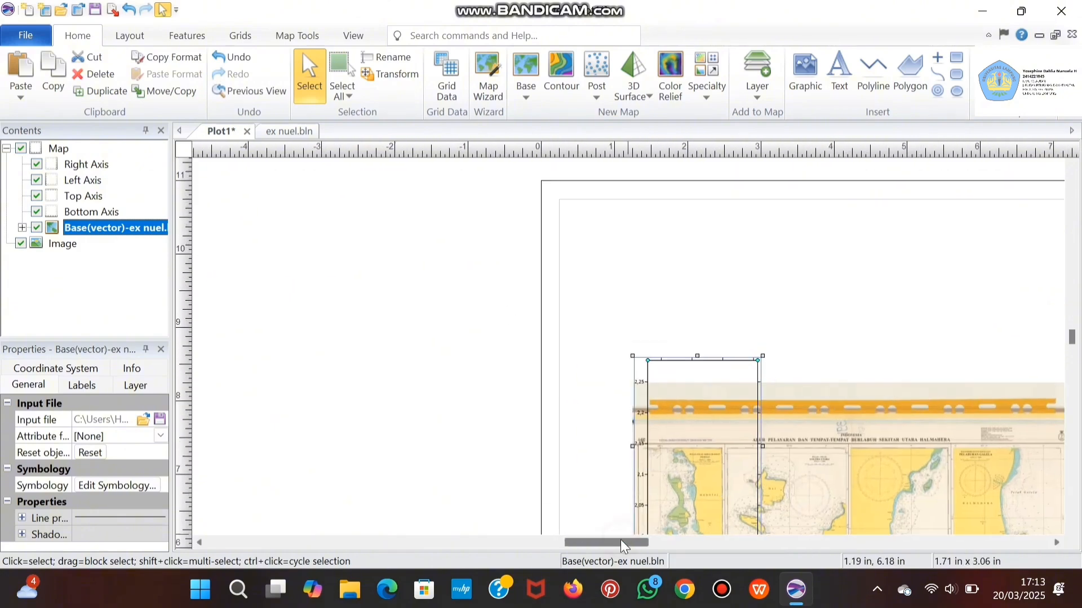
drag(624, 545, 637, 545)
scroll(510, 315, down, 3)
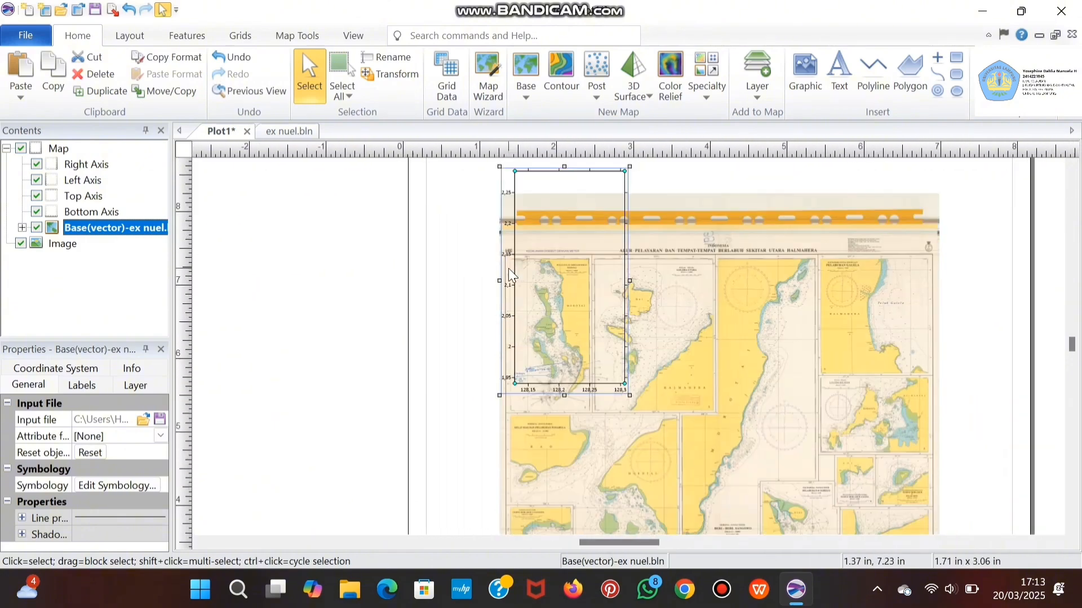
scroll(510, 276, up, 2)
drag(579, 451, 560, 524)
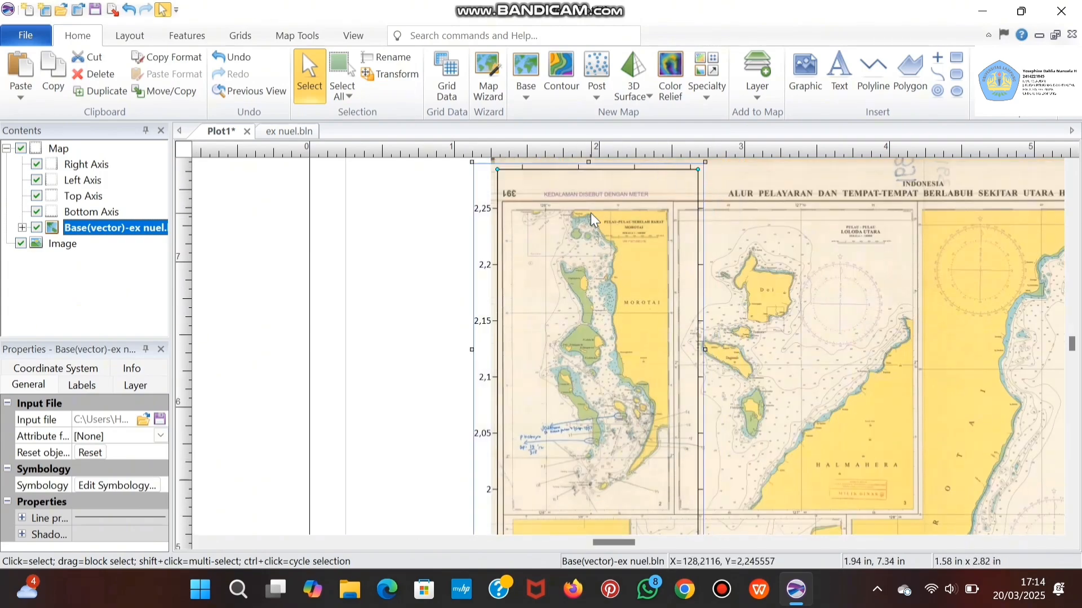
- Fit the upper, right and left edges of the boundary map to the frame of the Morotai inset
drag(588, 164, 593, 208)
scroll(707, 347, up, 2)
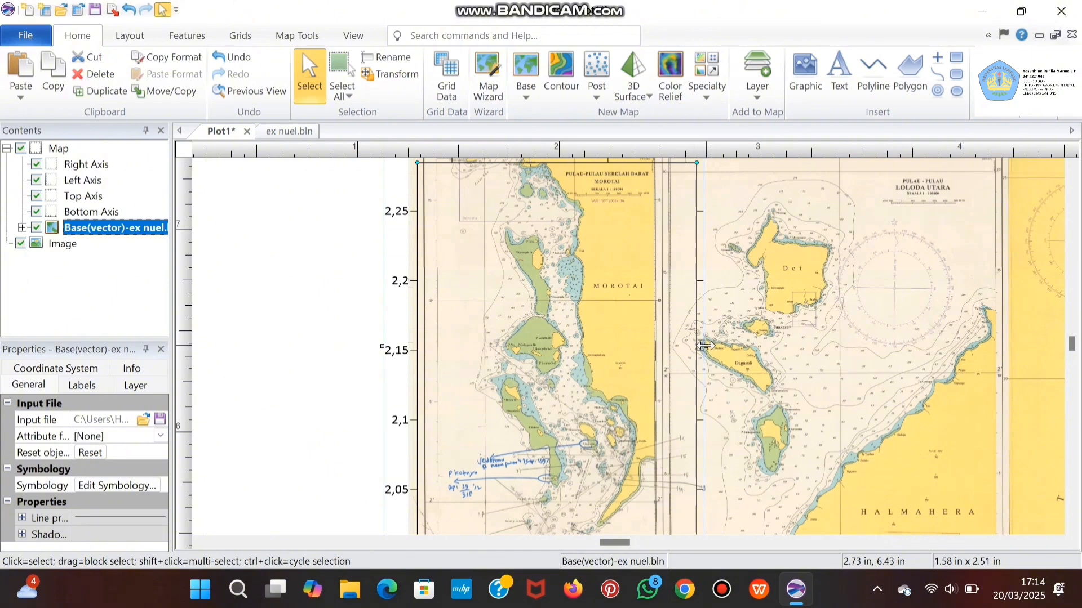
drag(705, 345, 661, 347)
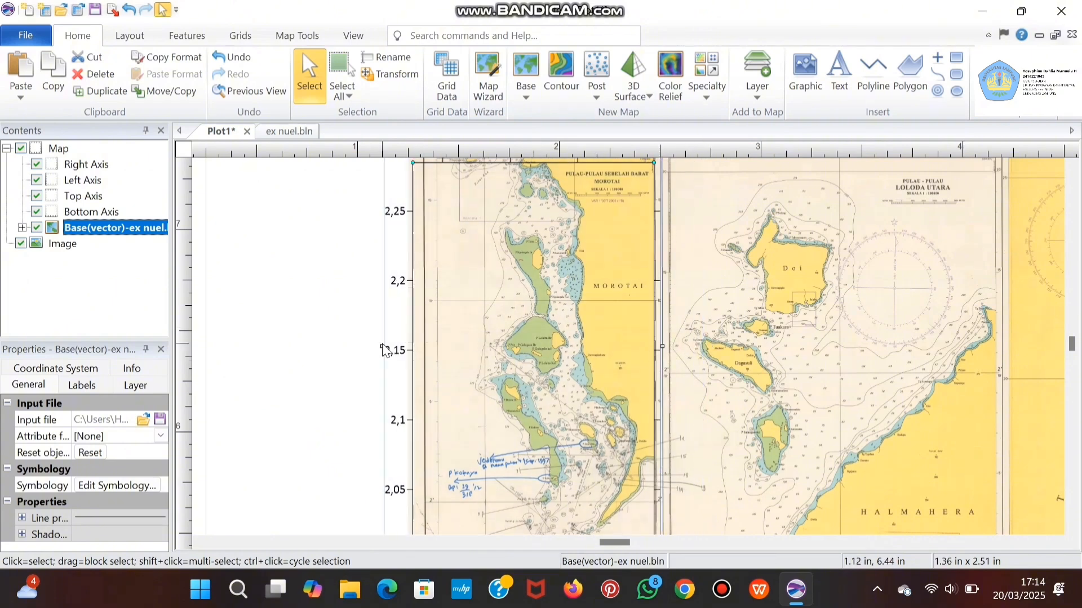
drag(382, 346, 399, 348)
click(398, 348)
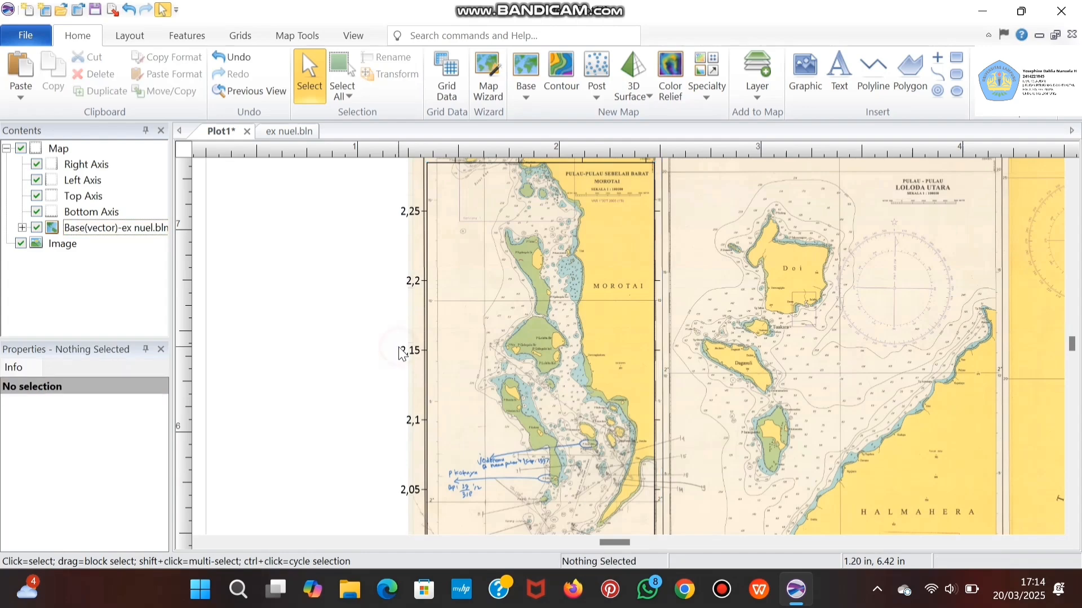
click(400, 348)
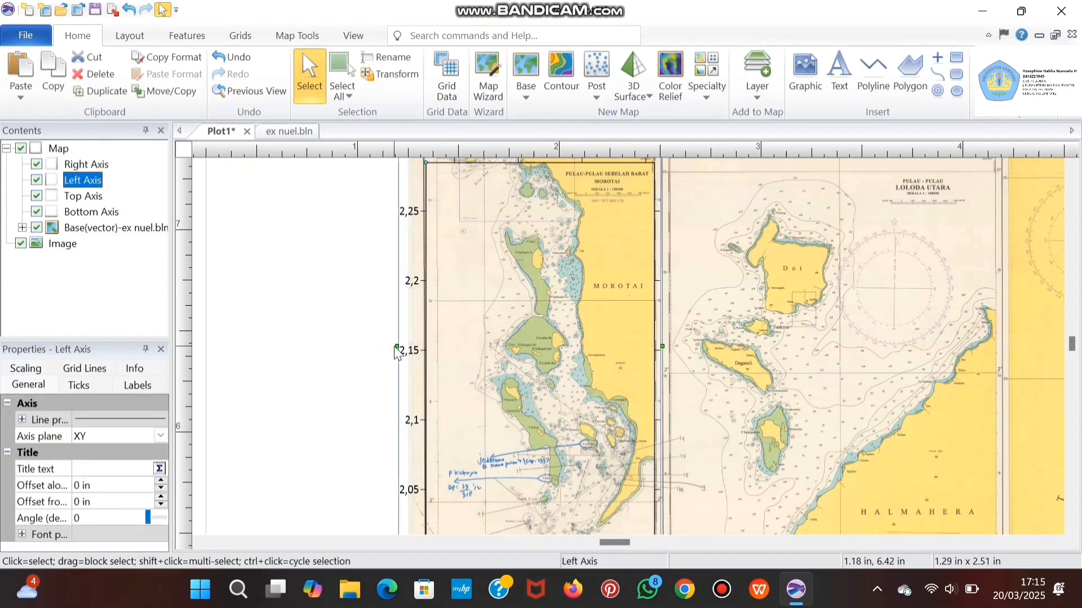
drag(398, 346, 395, 347)
- Raise the boundary map's lower edge to the lower frame line of the Morotai inset
scroll(397, 348, down, 1)
scroll(461, 364, up, 2)
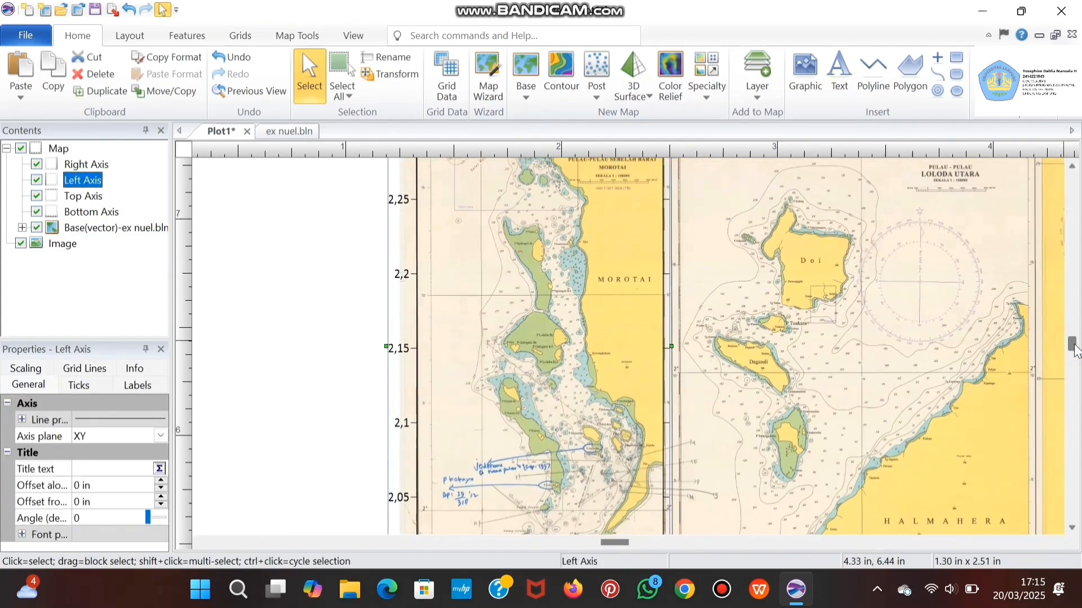
scroll(1072, 346, down, 5)
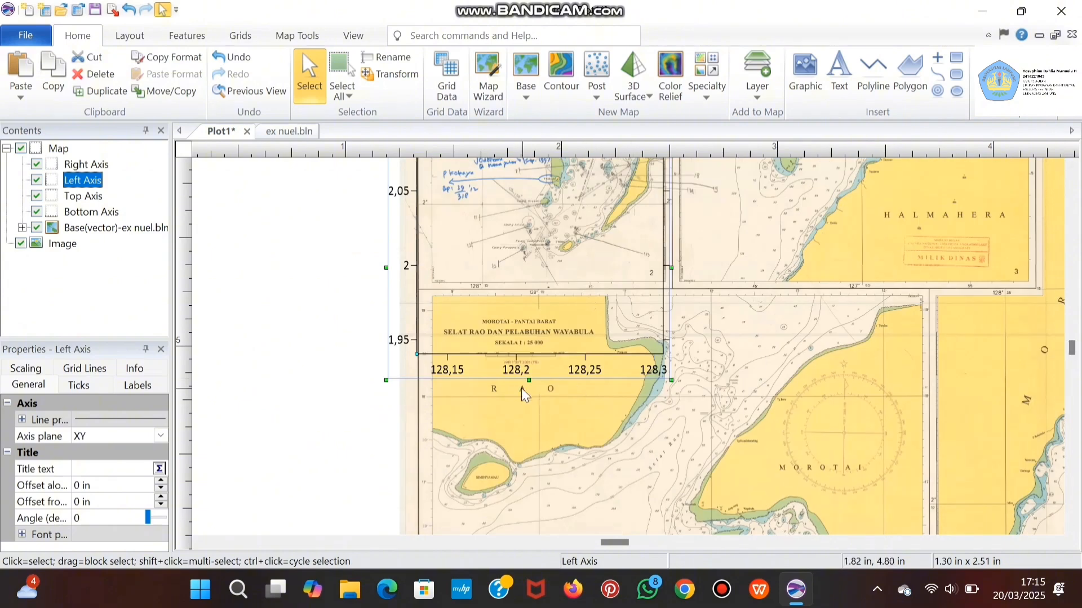
drag(528, 380, 529, 307)
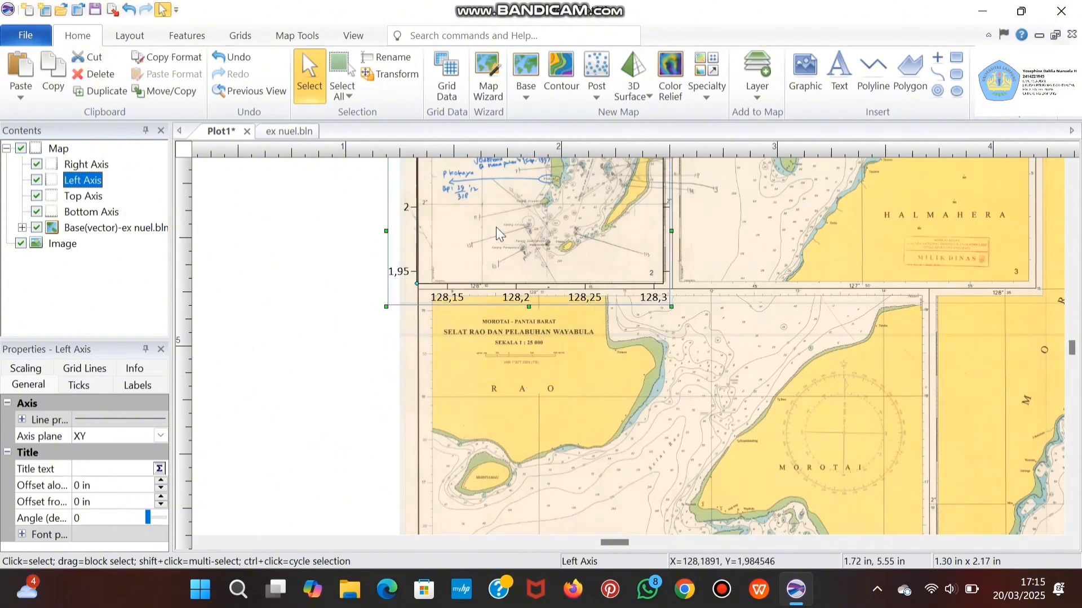
drag(529, 306, 529, 305)
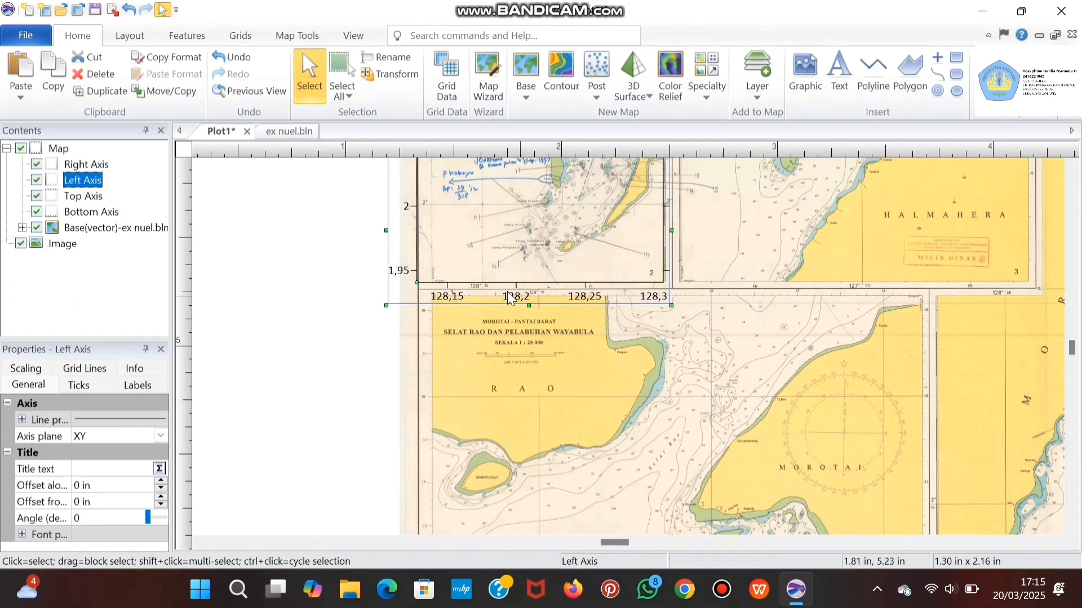
- Fine-tune the boundary's left and lower edges to the inset's inner frame, sizing the map to about 1.23 x 2.14 in
scroll(534, 259, up, 2)
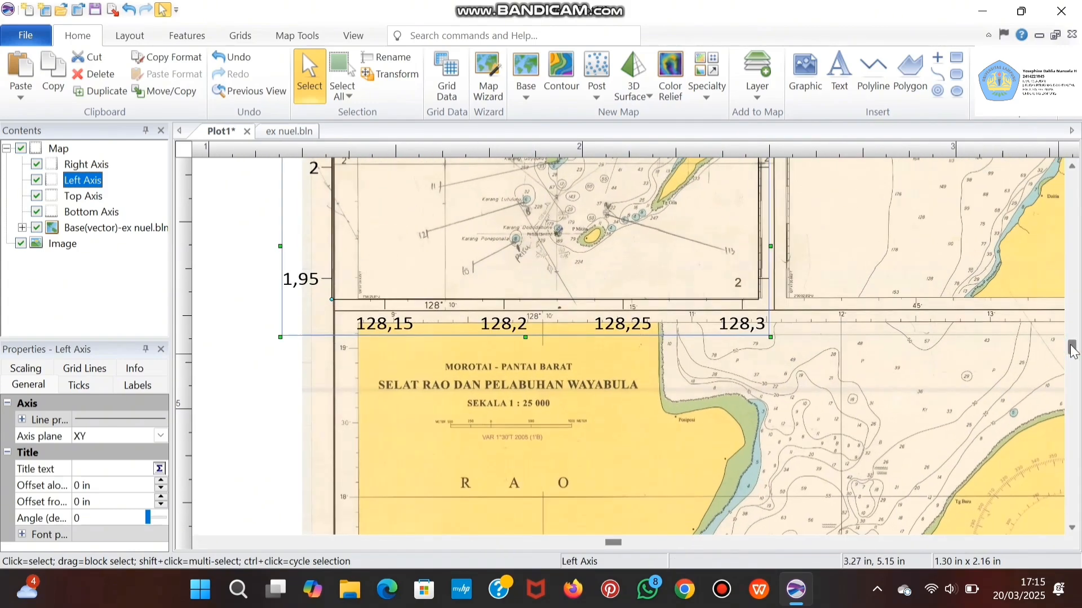
scroll(1072, 350, up, 3)
scroll(1072, 351, down, 1)
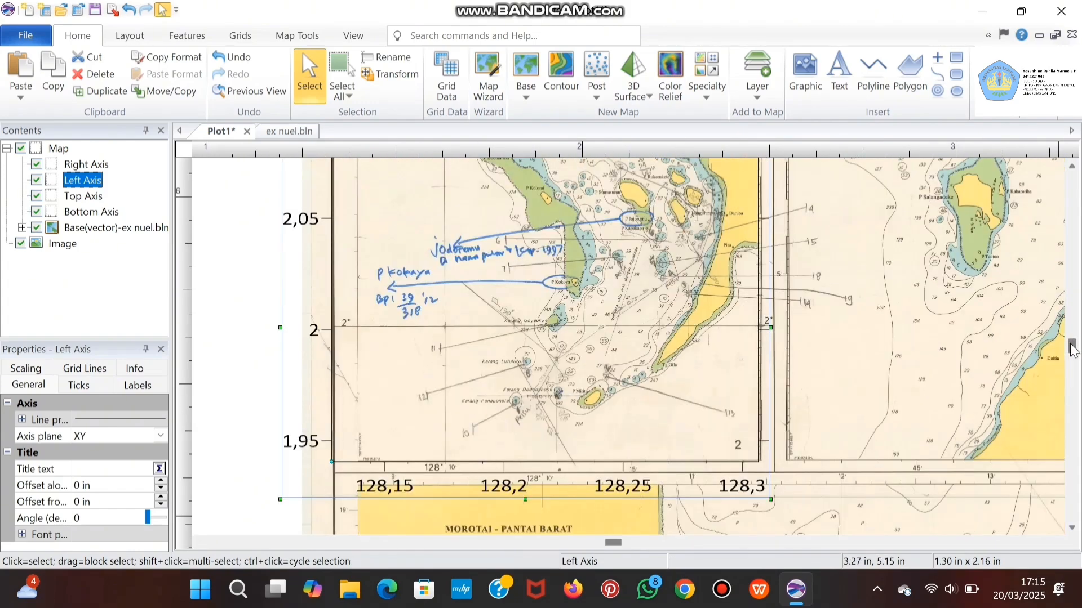
drag(281, 328, 308, 328)
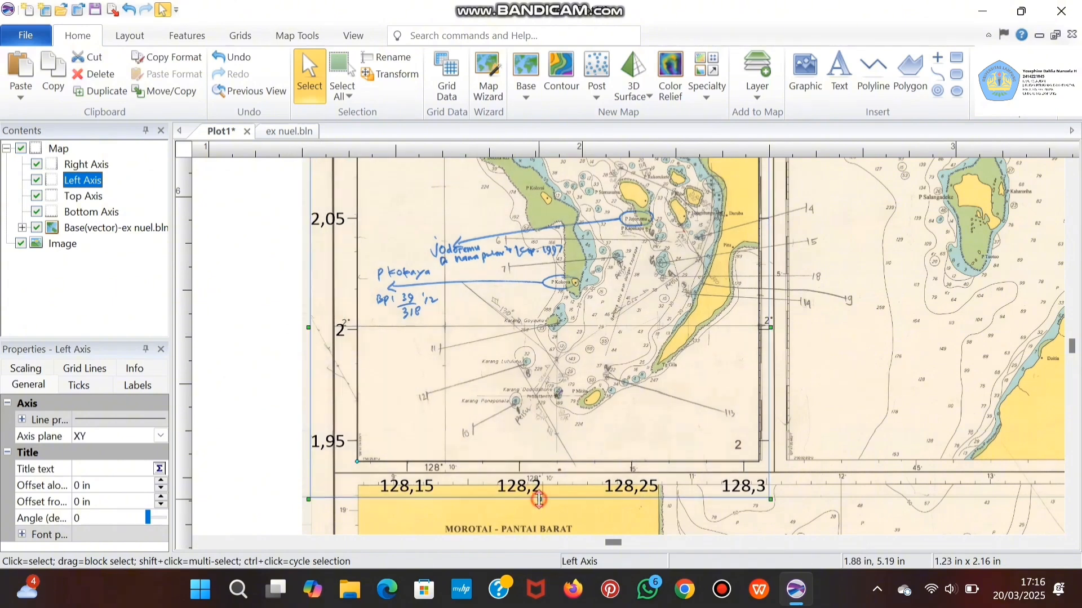
drag(539, 499, 539, 491)
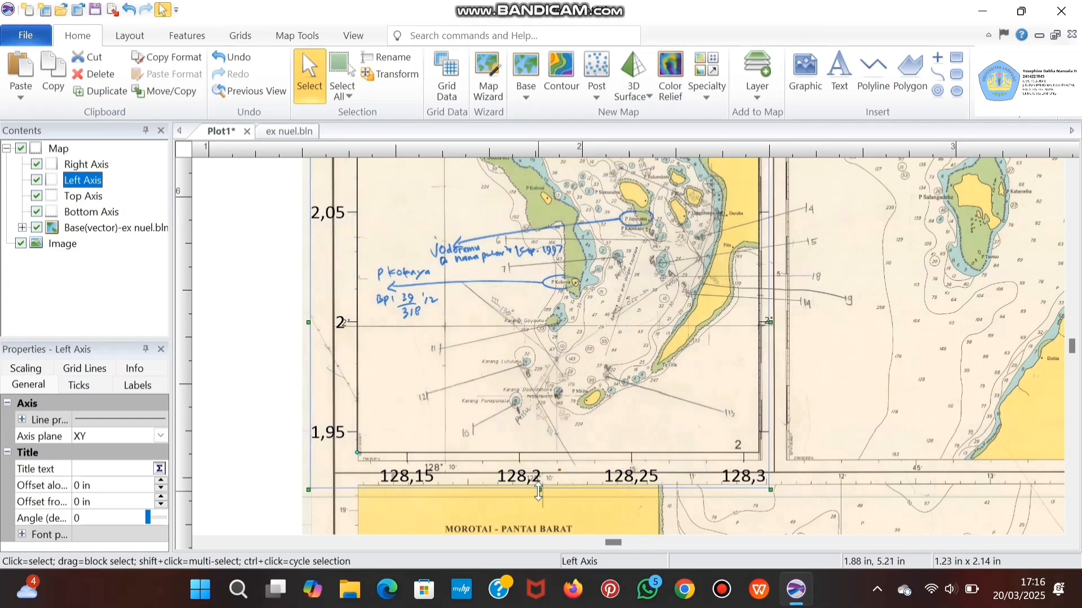
click(539, 492)
click(541, 476)
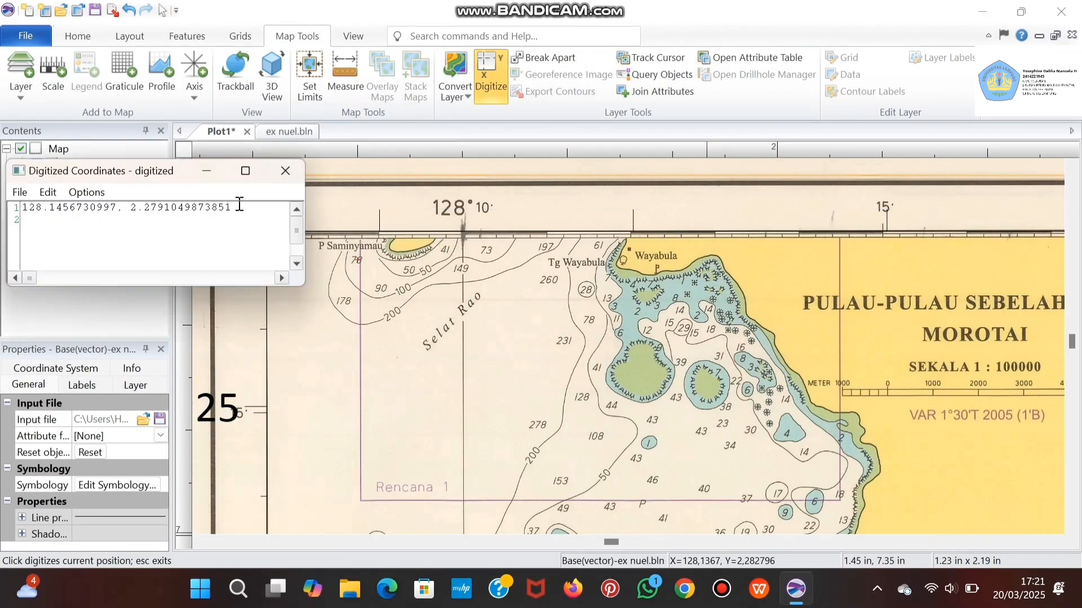
- Digitize the first soundings in Selat Rao near P Saminyamau, appending depths -78, -178 and -90 to their coordinates
click(240, 207)
text(, -78)
click(345, 301)
click(241, 219)
text(, -178)
click(381, 289)
click(242, 232)
text(, -90)
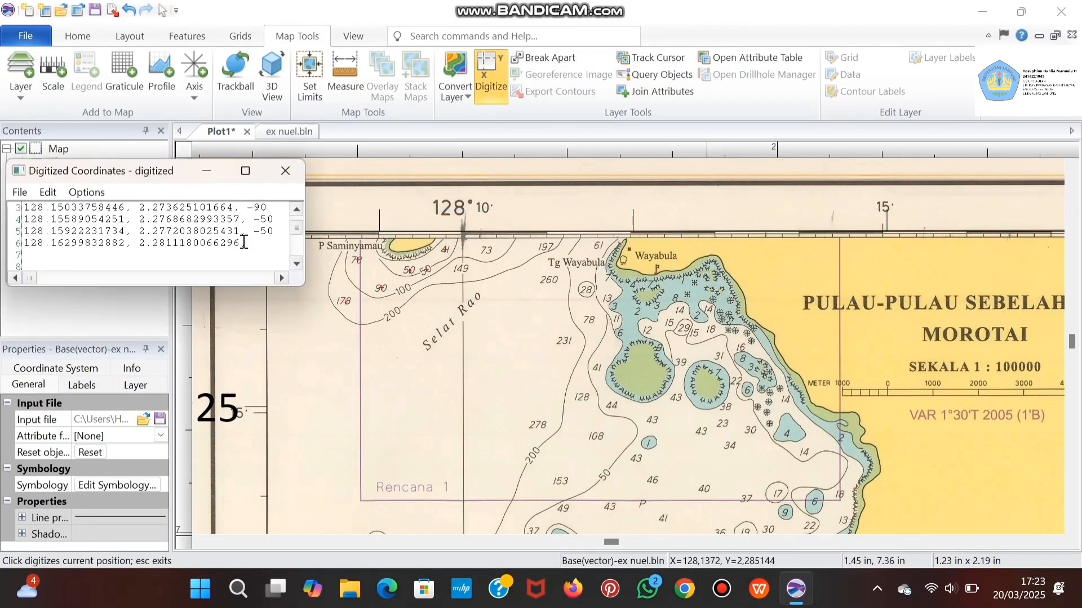
- Append depth -41 to its point and digitize the soundings -100 and -73 in Selat Rao
text( -41)
key(Return)
click(403, 289)
click(242, 243)
text(, -100)
key(Return)
click(486, 250)
click(244, 243)
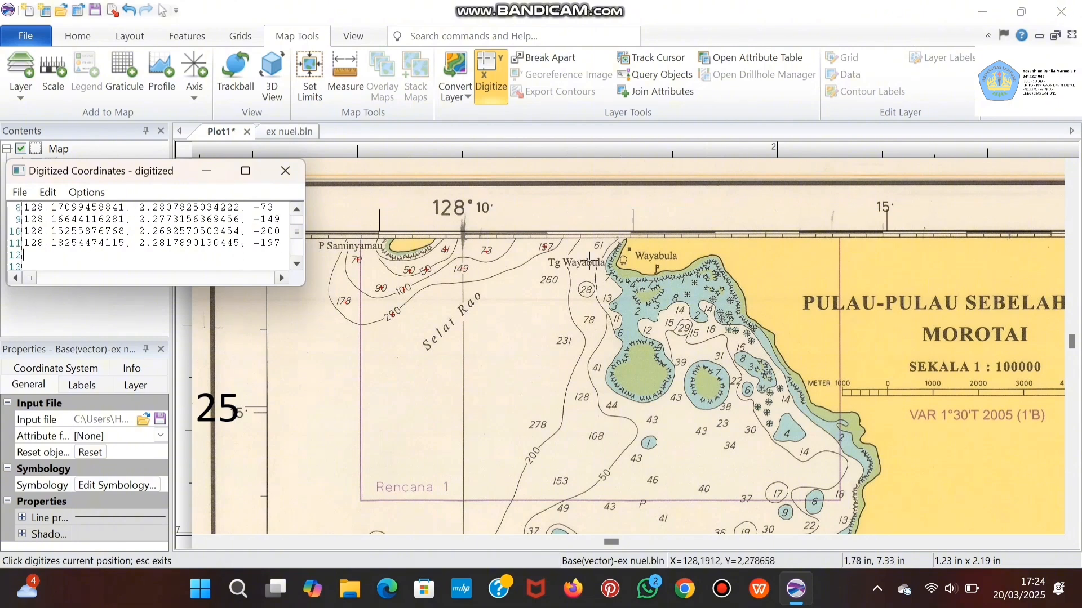
- Digitize the soundings beside Tg Wayabula and append depths -61 and -260 to their coordinates
click(598, 245)
click(248, 243)
text(, -61)
key(Return)
click(548, 279)
click(257, 242)
text(, -260)
key(Return)
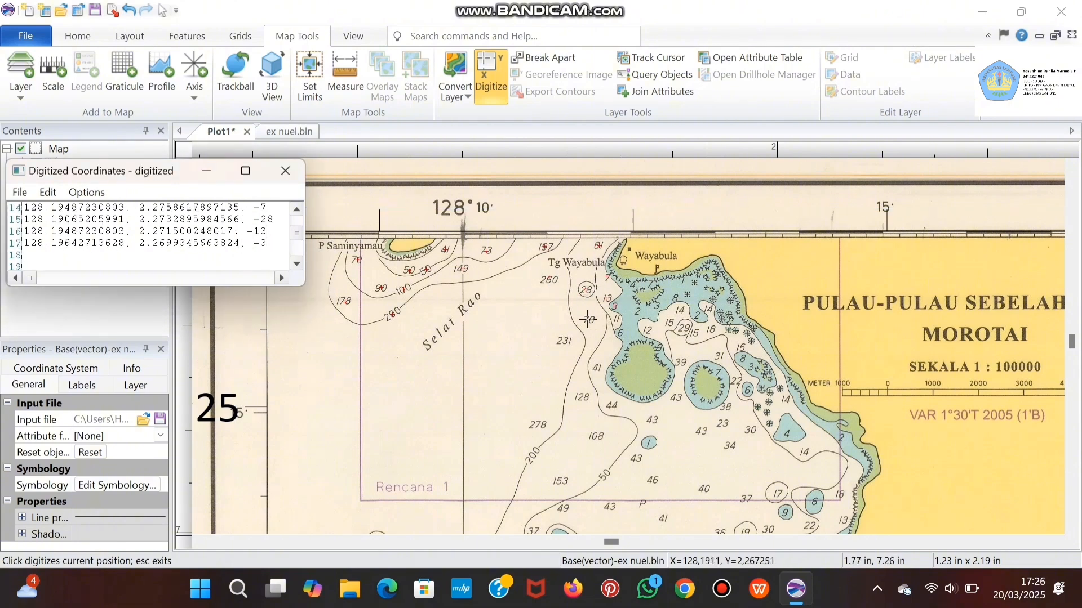
- Digitize the soundings southwest of Wayabula and append depths -78 and -231 to their coordinates
click(589, 320)
click(259, 244)
text(, -78)
key(Return)
click(563, 341)
click(261, 246)
text(, -231)
key(Return)
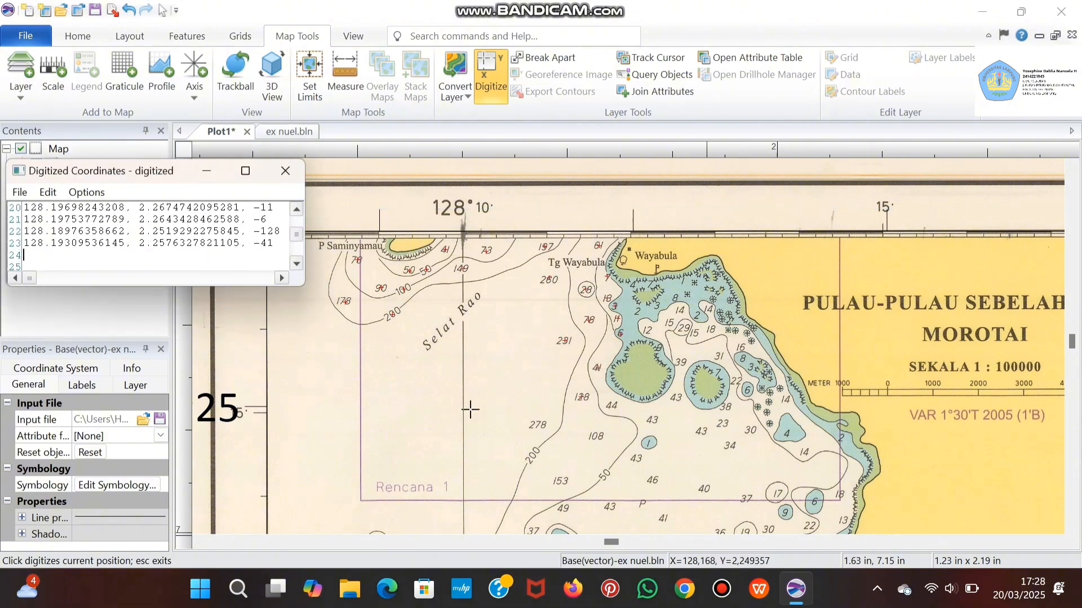
click(471, 409)
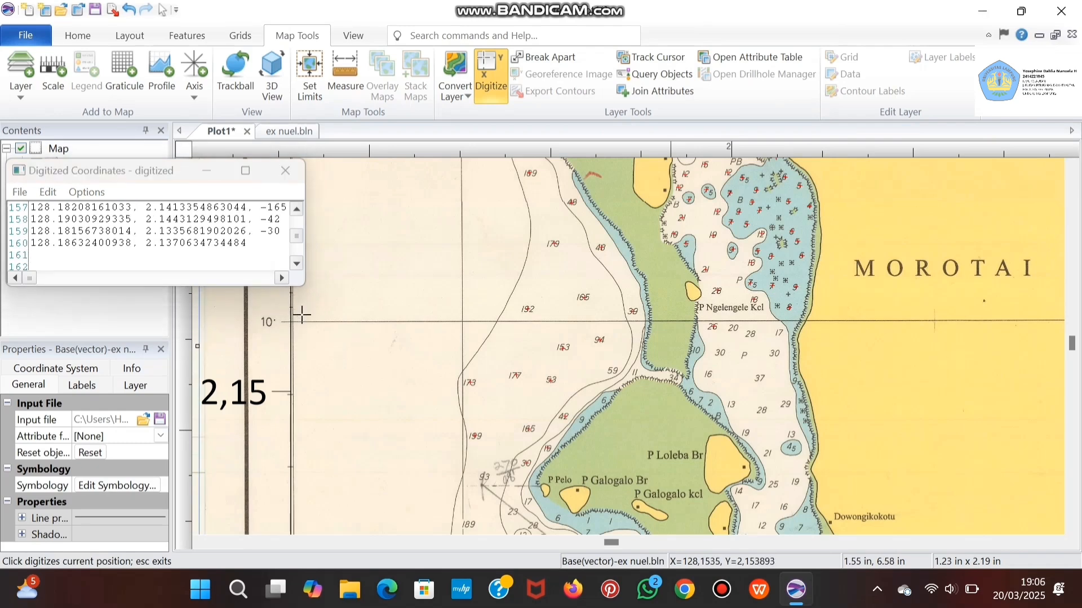
- Append depth -19 to its point, digitize the -59 sounding north of P Galogalo Br, and mark the adjacent 11 sounding
click(250, 243)
text(, -19)
key(Return)
click(612, 371)
click(252, 243)
text(, -59)
key(Return)
click(635, 373)
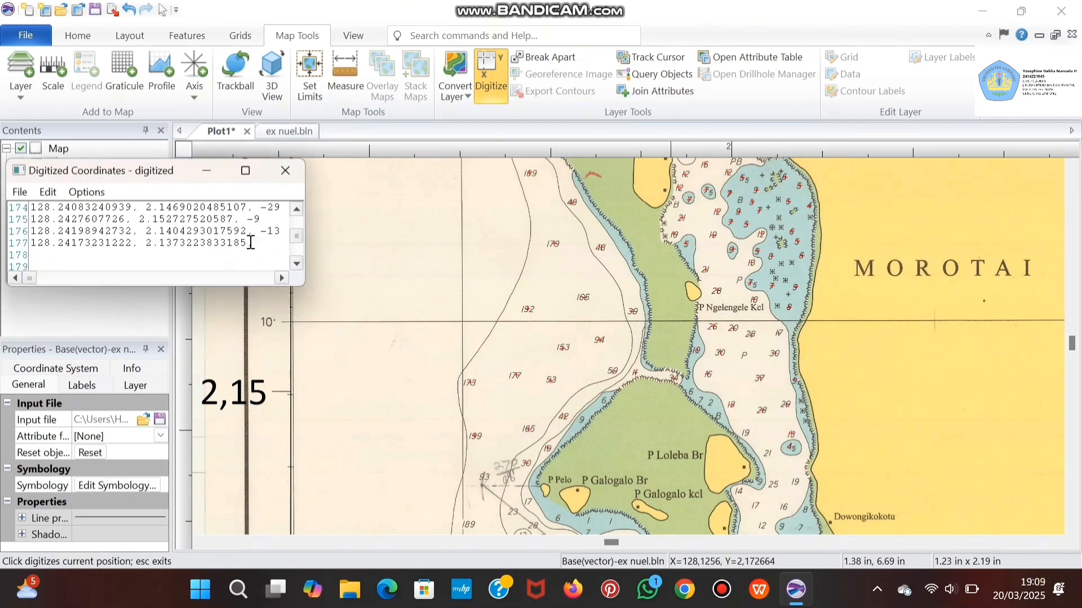
- Record depths -4.5, -6 and -12 for the soundings around P Loleba Br and Dowongikokotu
click(251, 243)
text(, -4.5)
click(691, 391)
text(, -6)
click(484, 477)
click(762, 526)
text(, -12)
click(782, 526)
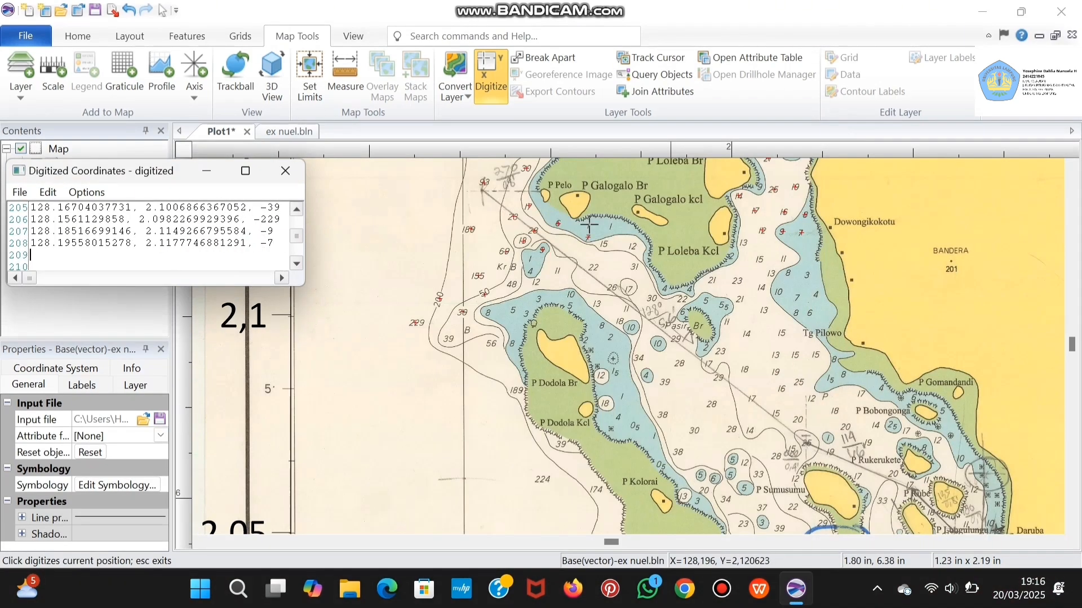
- Digitize the soundings between P Loleba Kcl and P Dodola Br, appending depths -22, -12 and -17
click(593, 268)
click(265, 244)
text(, -22)
click(536, 282)
text(, -12)
click(629, 289)
click(261, 245)
text(, -17)
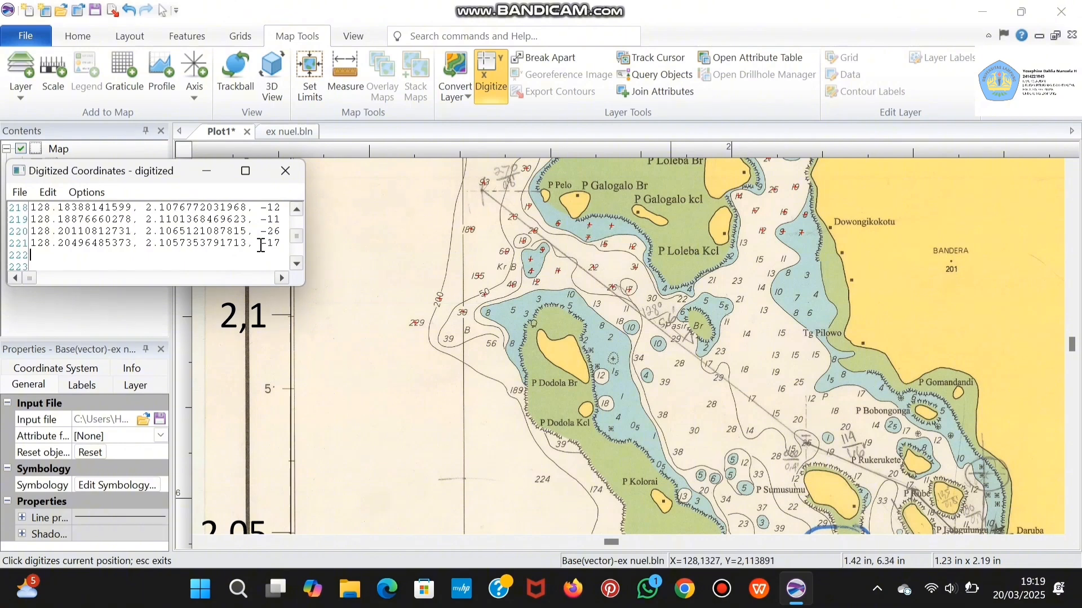
- Digitize the soundings off P Loleba Kcl's southern tip and north of P Dodola Br with depths -4 and -8
click(665, 289)
text(, -4)
click(539, 299)
click(253, 243)
text(, -8)
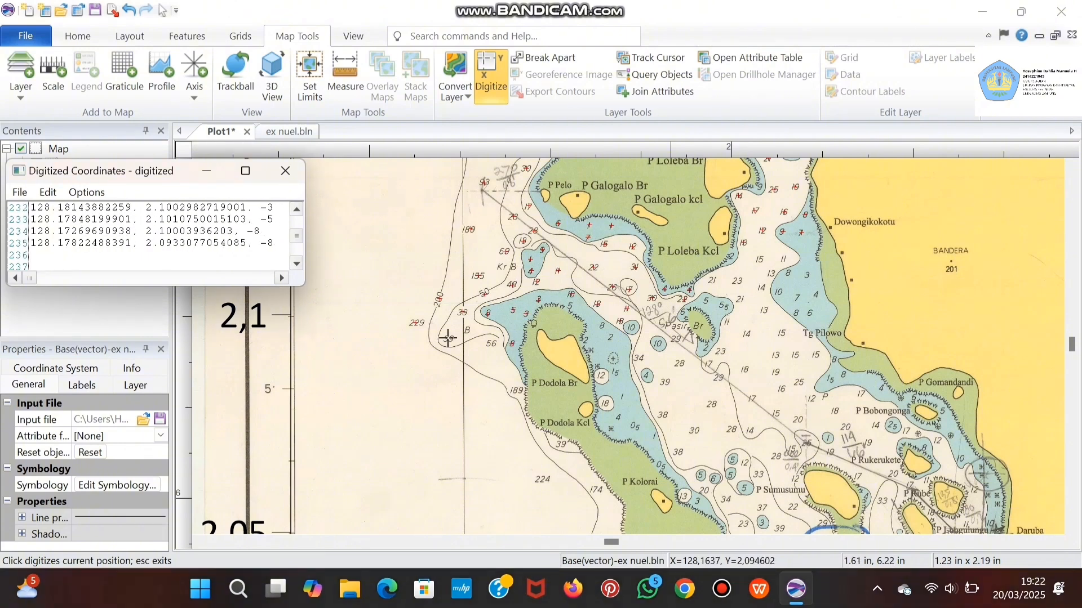
- Digitize the soundings east of P Dodola Br toward Pasir Br, appending depths -10, -2 and -34
click(631, 328)
click(255, 246)
text(, -10)
click(610, 338)
text(, -2)
click(606, 403)
click(637, 359)
text(, -34)
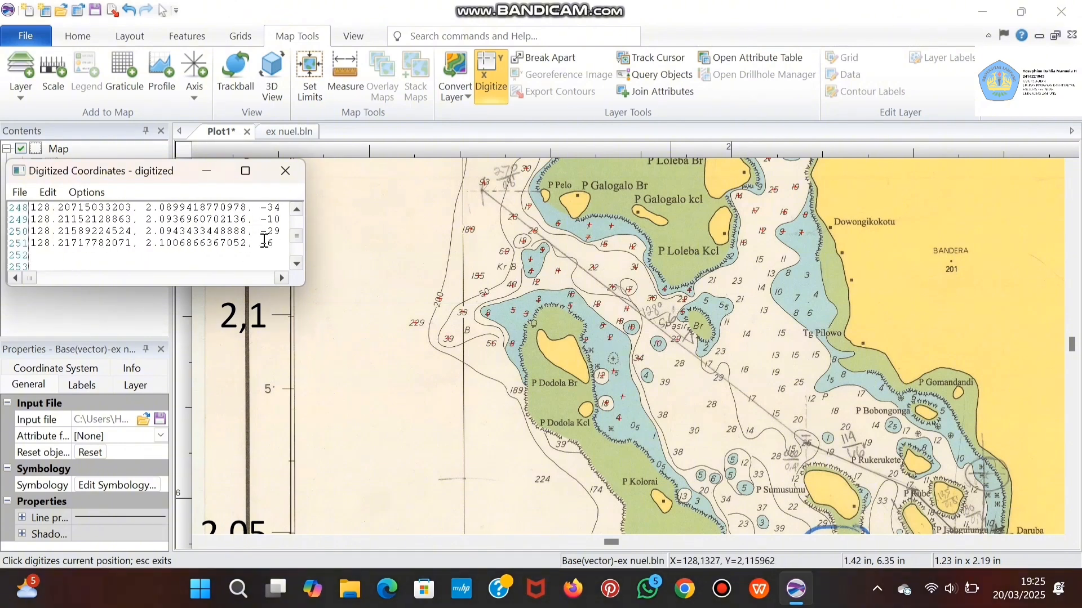
click(705, 347)
click(265, 245)
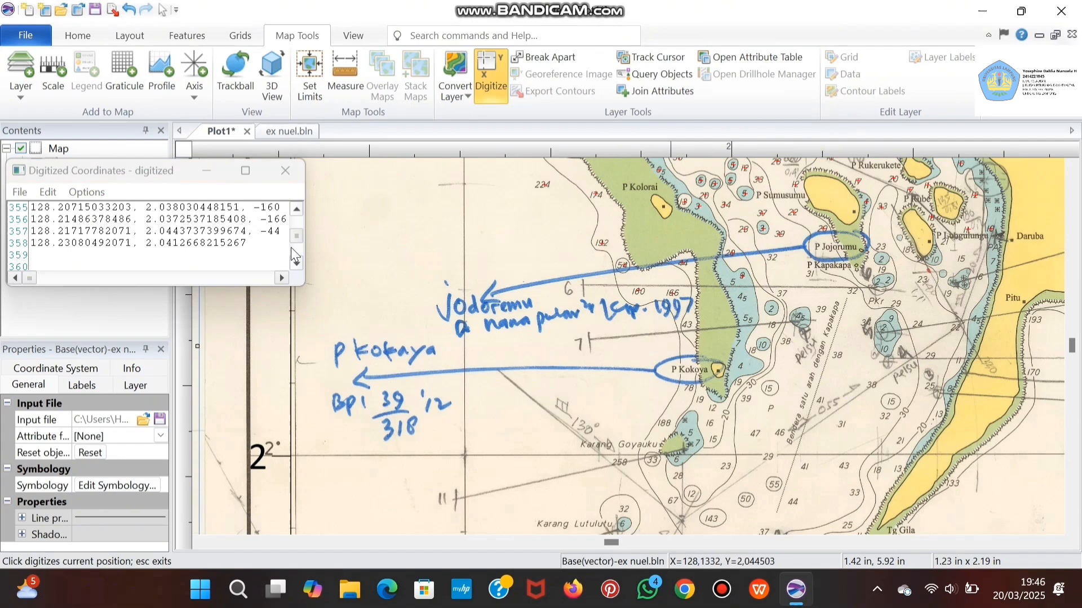
- Digitize the soundings east of P Kokoya and append depths -10, -18 and -2 to their coordinates
click(738, 345)
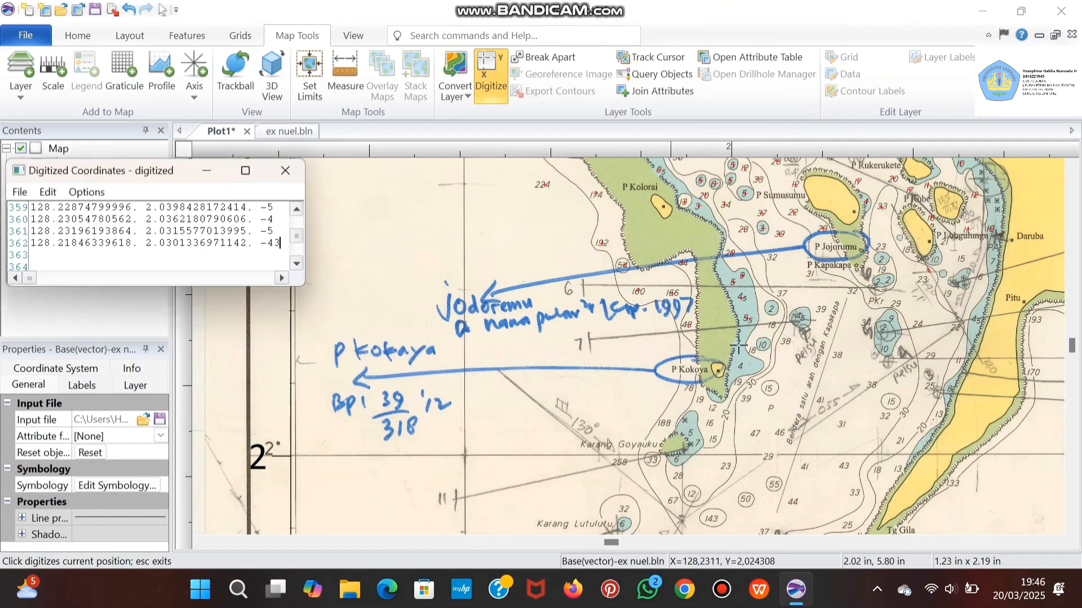
click(261, 245)
text(, -10)
click(772, 325)
click(261, 245)
text(, -18)
click(771, 308)
click(261, 245)
text(, -2)
click(781, 293)
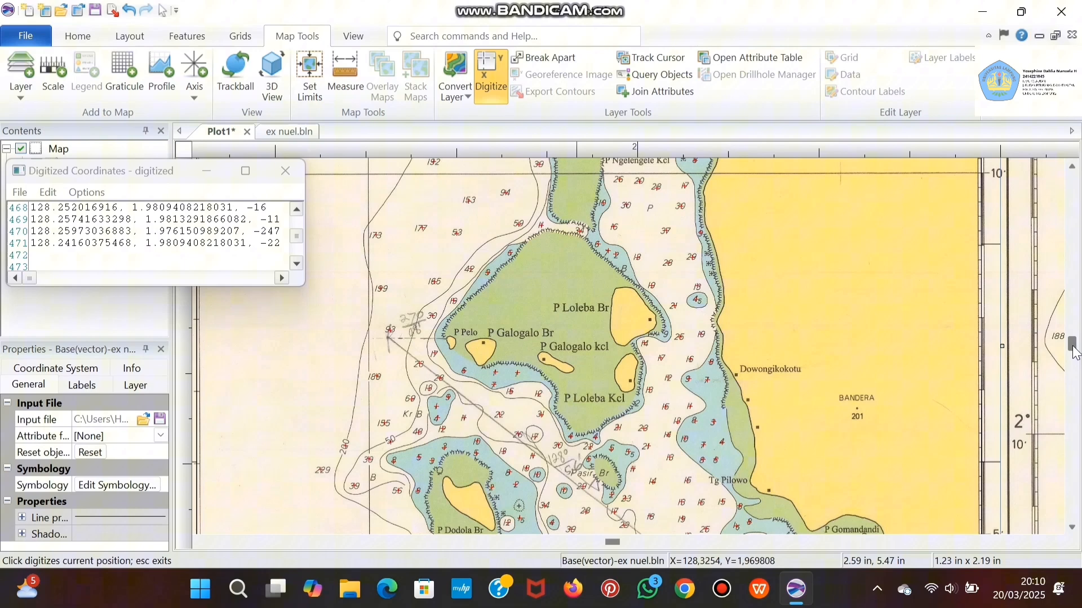
- Digitize the Morotai coastline from Tg Wayabula eastward past Wayabula to the northernmost bend of the bay
scroll(1075, 353, up, 3)
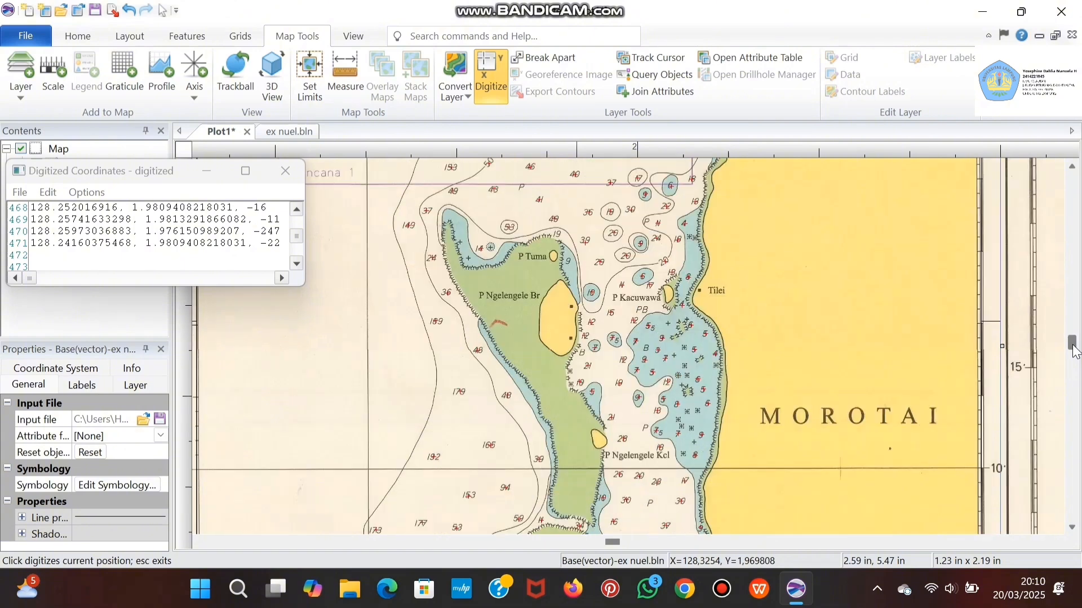
scroll(1076, 350, up, 3)
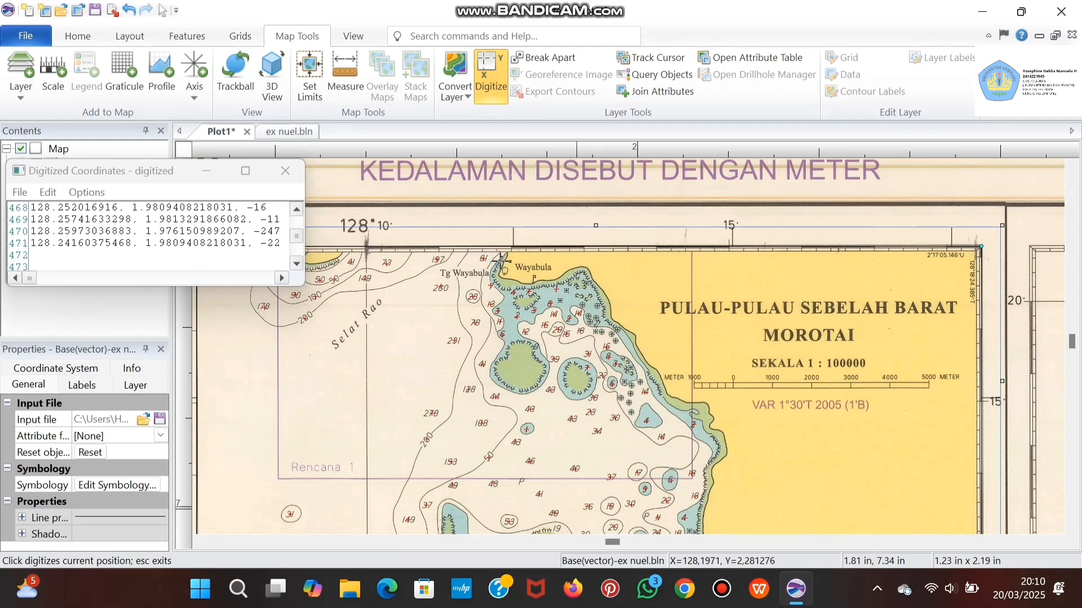
click(501, 259)
click(495, 269)
click(496, 279)
click(526, 287)
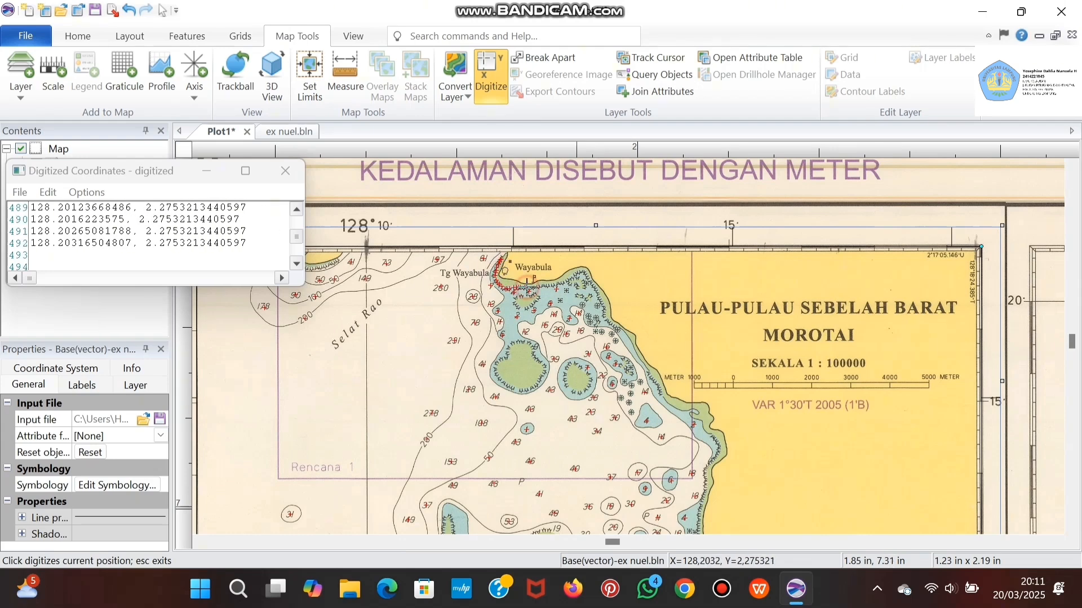
click(541, 286)
click(554, 284)
click(569, 280)
click(581, 272)
- Continue digitizing the shoreline southeast from the bay's northern bend along the eastern side of Wayabula bay
click(589, 275)
click(598, 290)
click(603, 305)
click(609, 322)
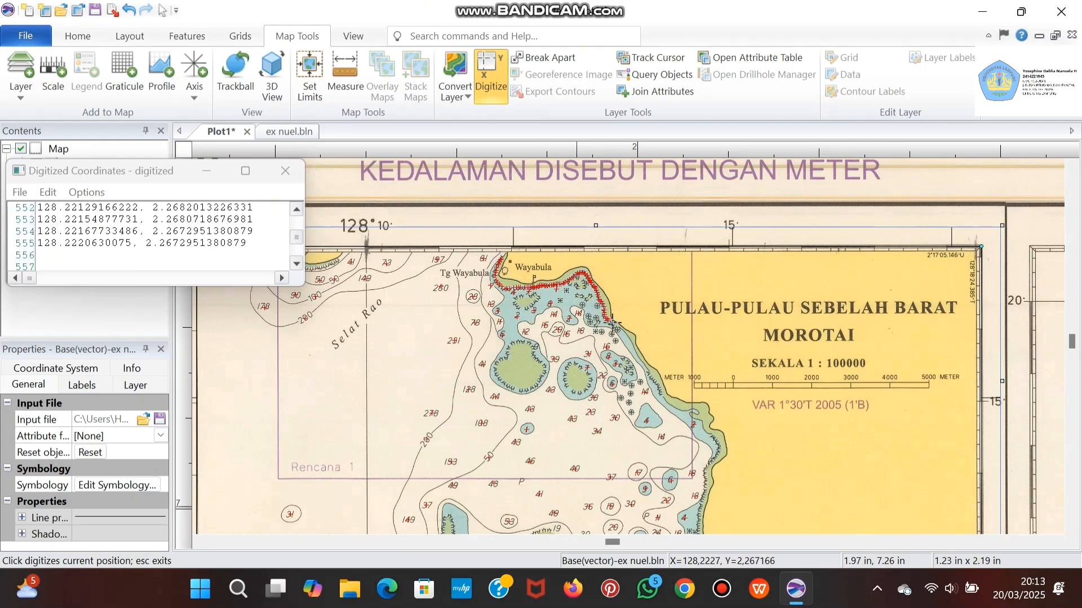
click(618, 329)
- Digitize the reef symbols inside Wayabula bay and the small green reef patch just south of Wayabula
click(602, 332)
click(591, 321)
click(597, 306)
click(589, 297)
click(583, 287)
click(566, 290)
click(560, 299)
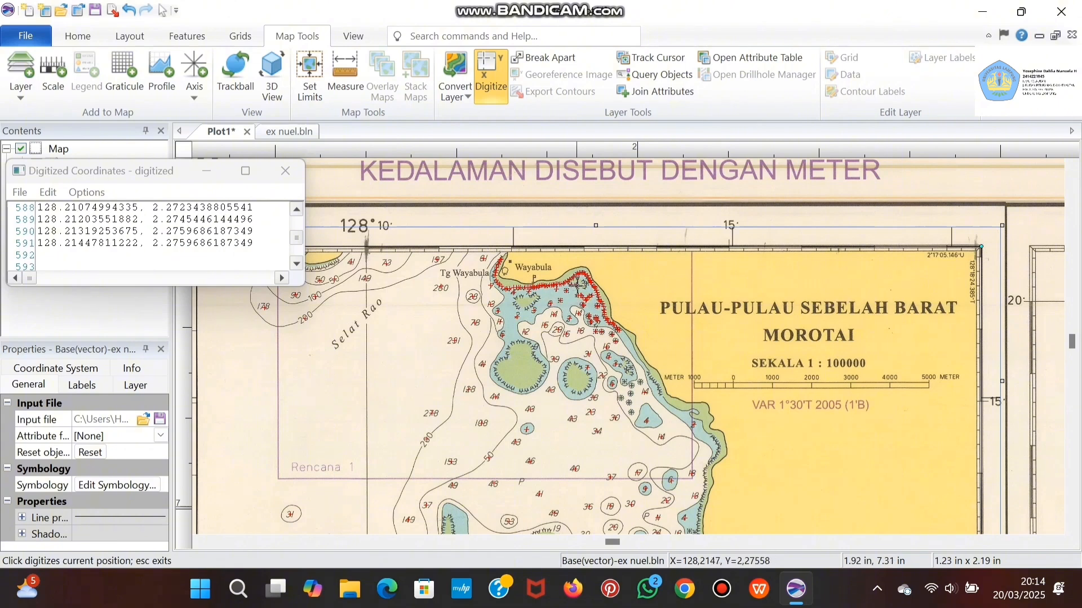
click(530, 293)
click(528, 306)
- Digitize the outline of the larger green reef south of Wayabula bay all the way around
click(507, 352)
click(512, 343)
click(521, 342)
click(535, 353)
click(545, 370)
click(536, 386)
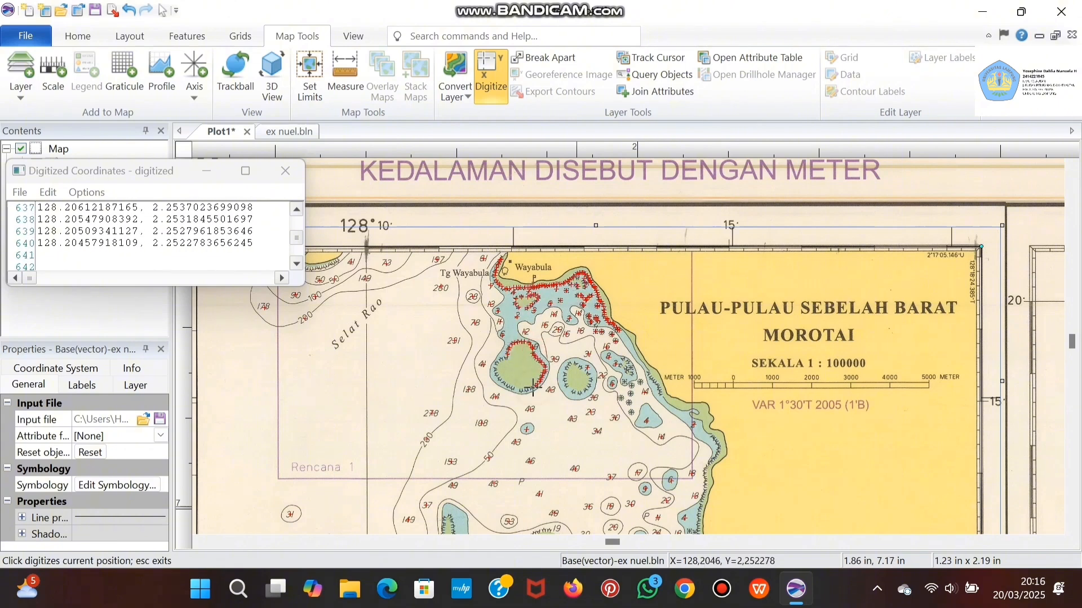
click(521, 391)
click(501, 384)
click(498, 366)
- Digitize the outline of the smaller round green reef east of the larger one
click(570, 364)
click(586, 369)
click(583, 392)
- Digitize the reef symbols east of the round reef and the coastal reef edge running southeast
click(630, 371)
click(632, 394)
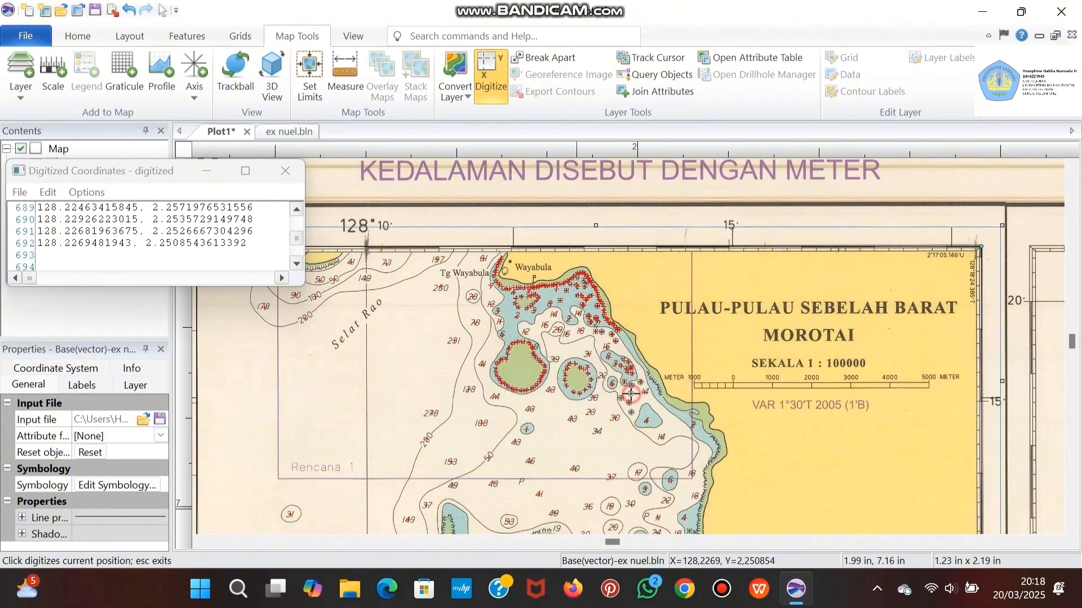
click(653, 386)
click(702, 443)
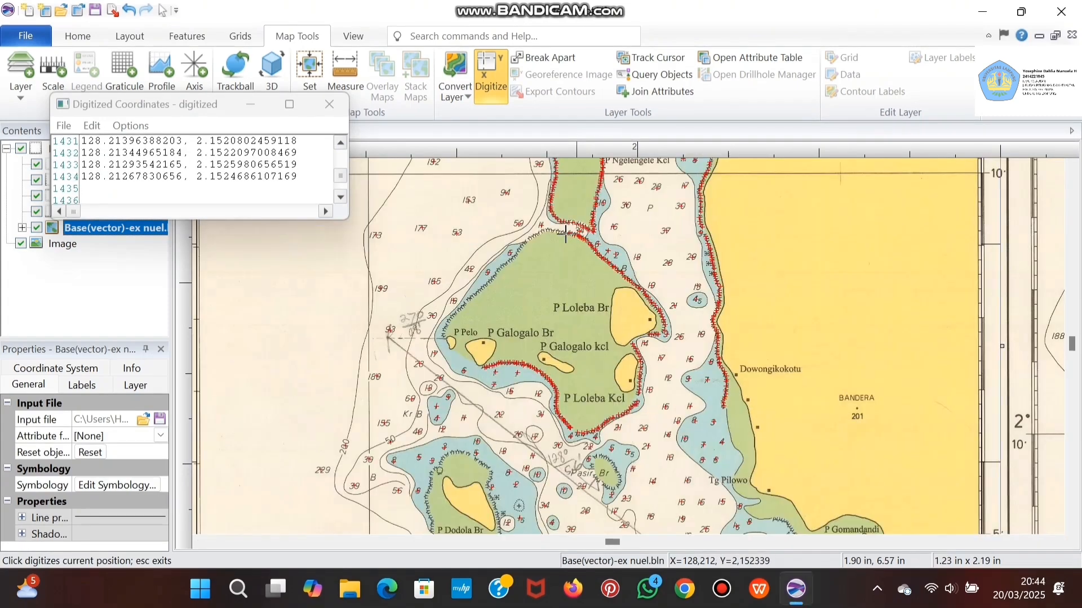
- Digitize the northwestern reef edge around the Galogalo islands, from the northern tip down to P Pelo
click(558, 231)
click(532, 242)
click(513, 255)
click(491, 275)
click(476, 287)
click(459, 307)
click(445, 325)
click(444, 329)
click(444, 332)
click(444, 336)
- Digitize the coastal reef edge from east of Tg Pilowo, past P Gomandandi and P Bobongonga, toward Daruba
scroll(445, 336, down, 3)
click(774, 372)
click(775, 372)
click(779, 372)
click(780, 374)
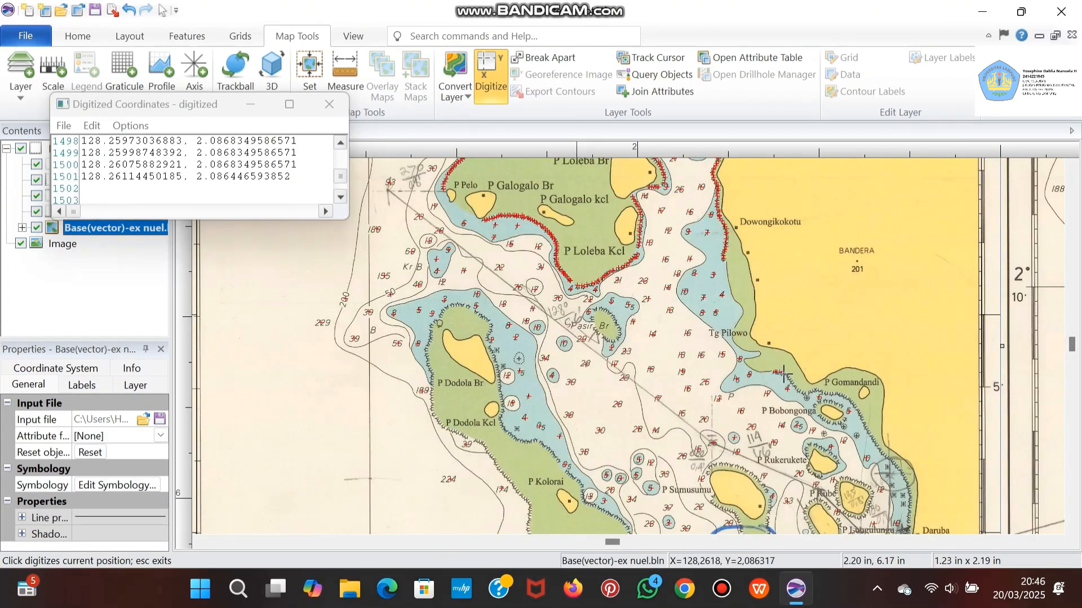
click(841, 394)
click(860, 413)
click(868, 428)
click(879, 448)
click(900, 468)
click(909, 495)
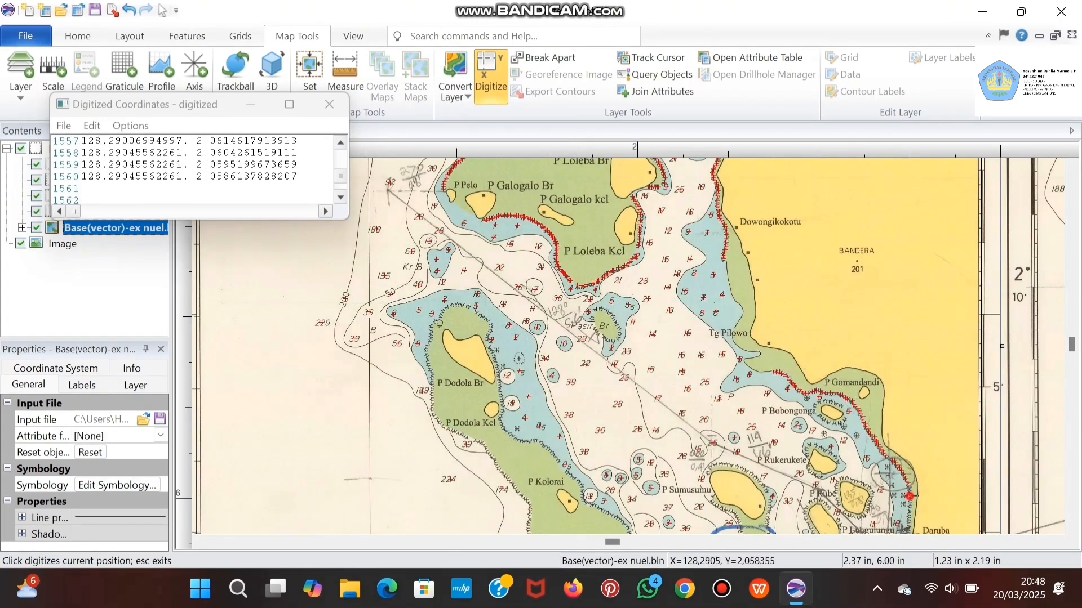
- Digitize the reef symbols just off the coast northwest of Daruba
click(903, 504)
click(894, 496)
click(721, 589)
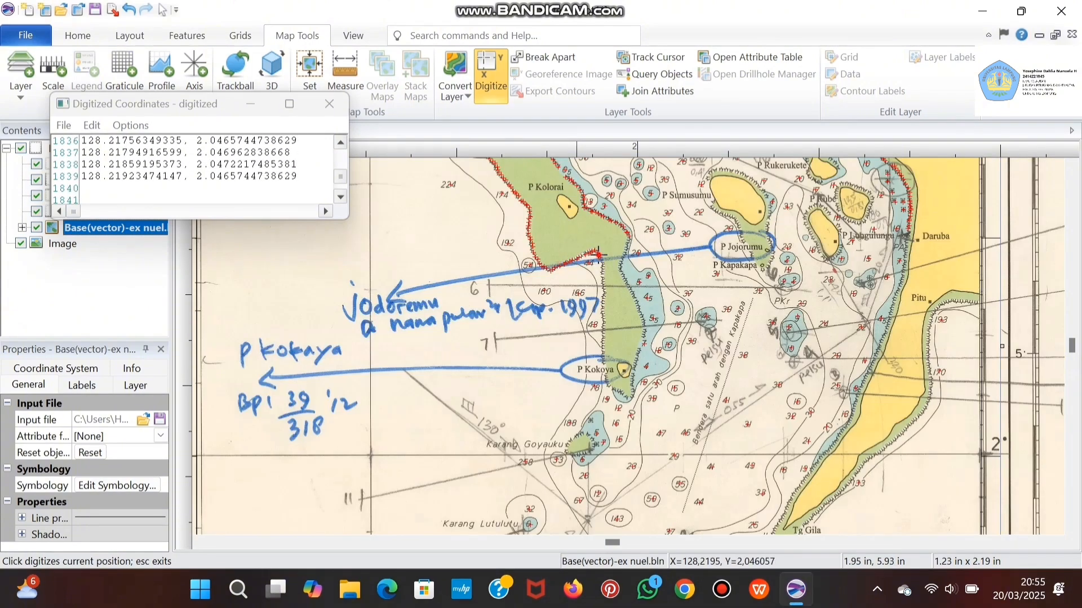
- Digitize the reef edge from south of P Kolorai around P Kokoya's southern tip and up its eastern side
click(602, 275)
click(602, 307)
click(603, 342)
click(613, 387)
click(631, 395)
click(635, 365)
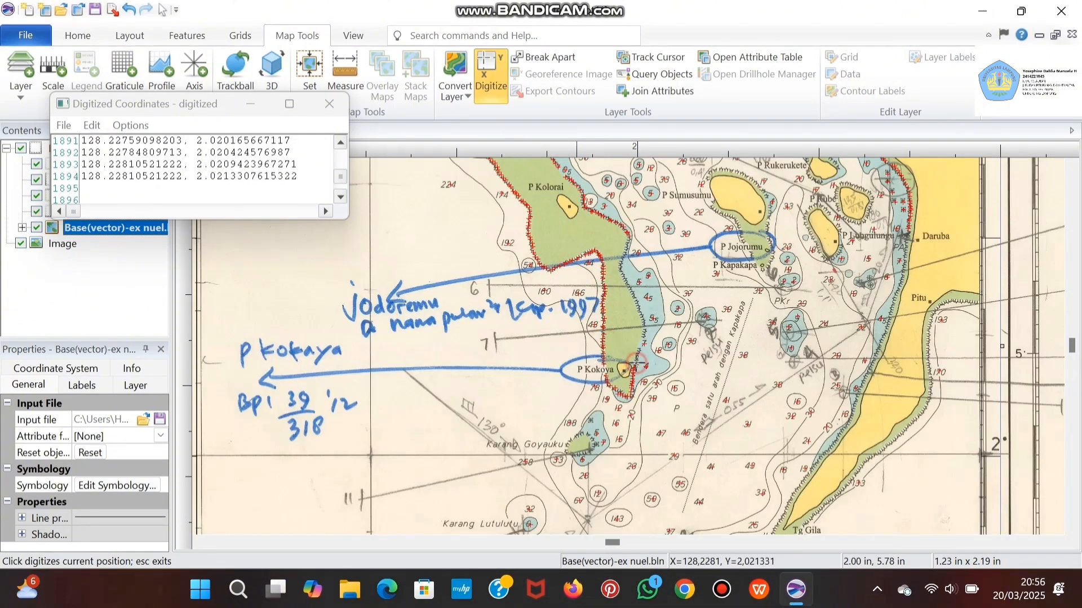
click(645, 331)
click(637, 306)
- Digitize the outline of the green reef at Karang Goyauku
click(579, 436)
click(567, 449)
click(591, 450)
- Digitize the western coastline of the southern Morotai peninsula from Tg Gila north to Daruba
click(777, 527)
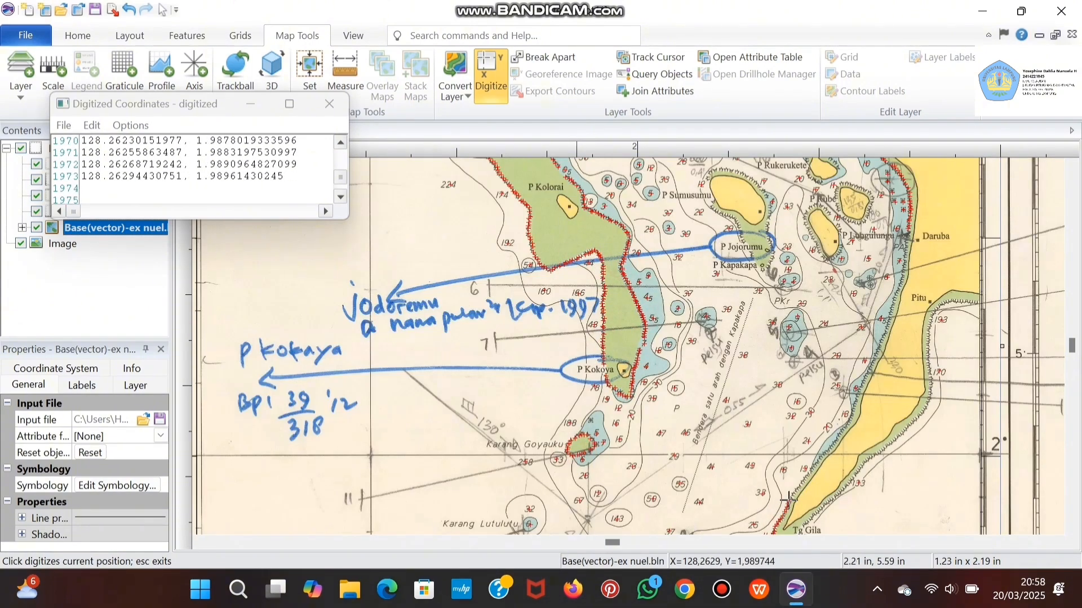
click(800, 488)
click(817, 466)
click(842, 431)
click(856, 398)
click(866, 370)
click(879, 338)
click(890, 308)
click(897, 279)
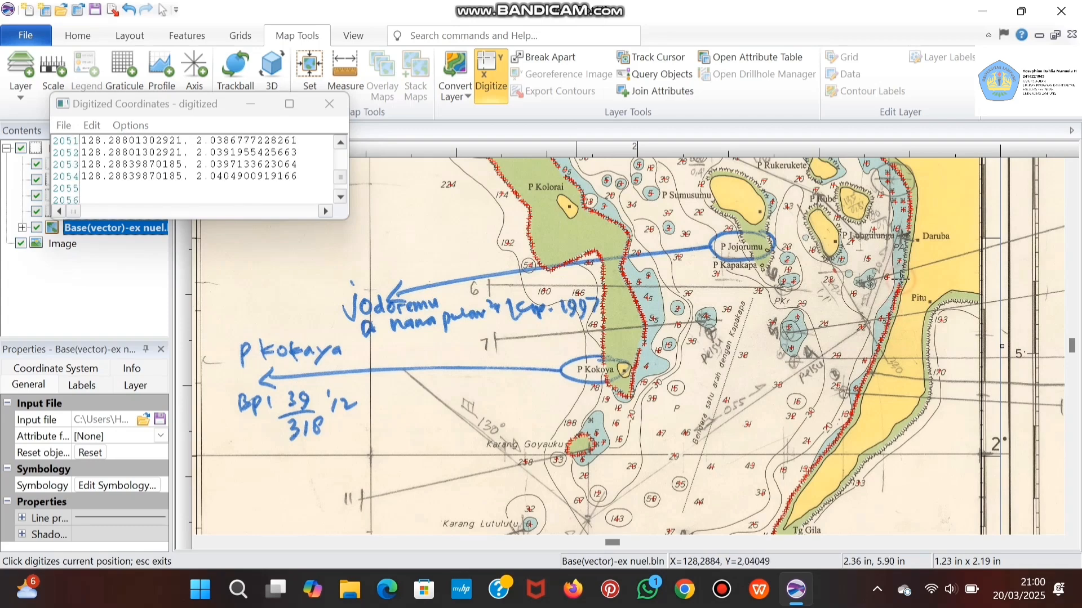
click(904, 246)
- Digitize the reef outlines of the two small islands west of Daruba, including the one at P Kobe
click(826, 259)
click(808, 230)
click(820, 211)
click(834, 253)
click(857, 221)
click(870, 203)
click(859, 183)
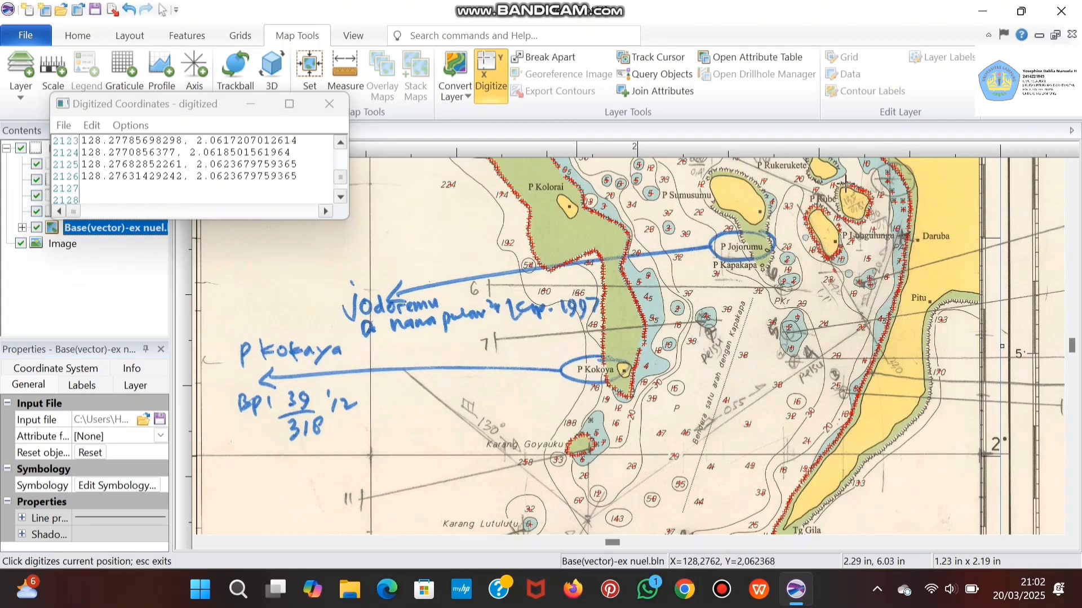
click(843, 186)
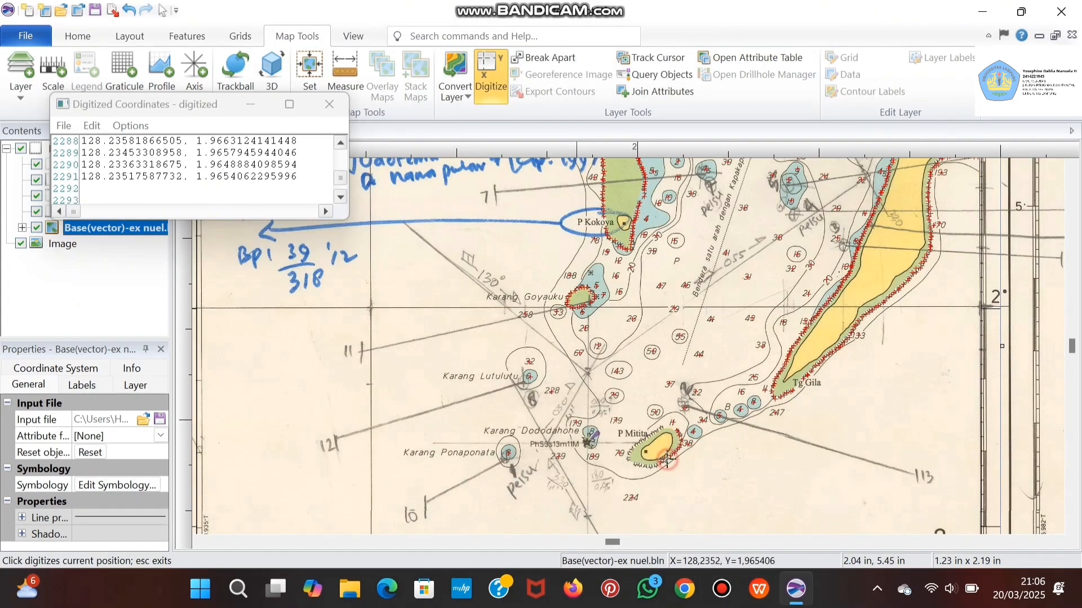
- Digitize the reef edge around the southern, western and northern sides of P Mitita
click(664, 463)
click(655, 466)
click(645, 467)
click(638, 464)
click(632, 458)
click(631, 451)
click(635, 445)
click(642, 440)
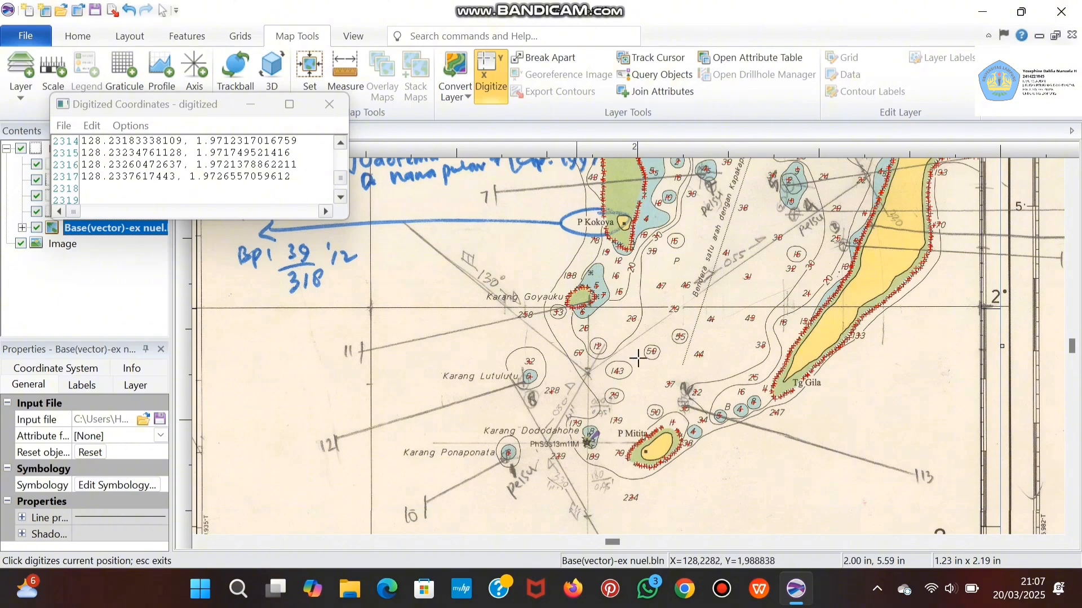
- Save the digitized coordinates as the blanking file "digitized nuel" in the Osum Nuela folder and close the coordinates window
click(1070, 359)
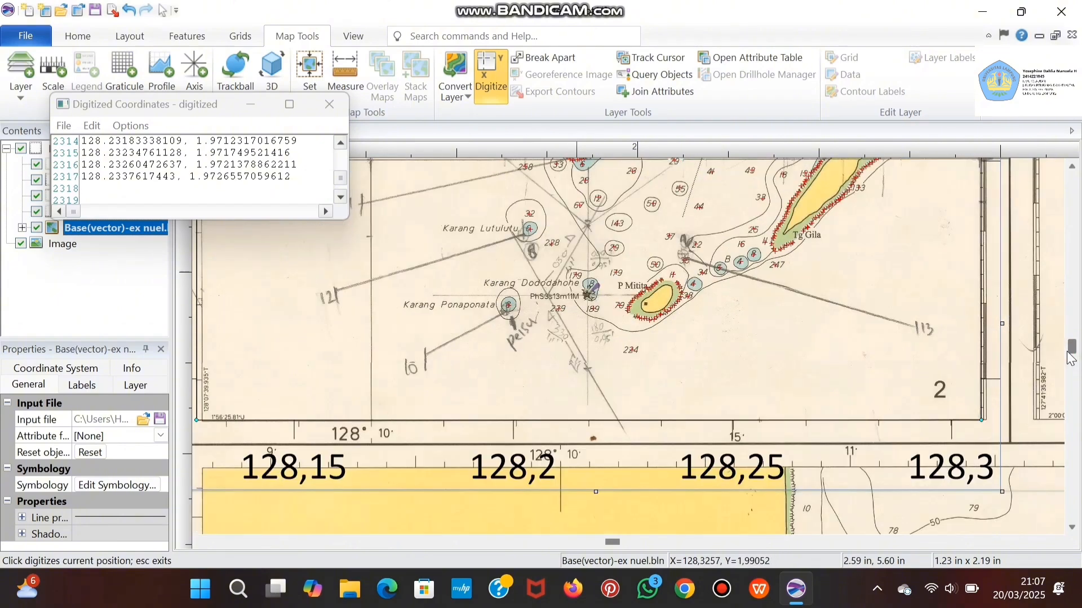
drag(1068, 352, 1068, 348)
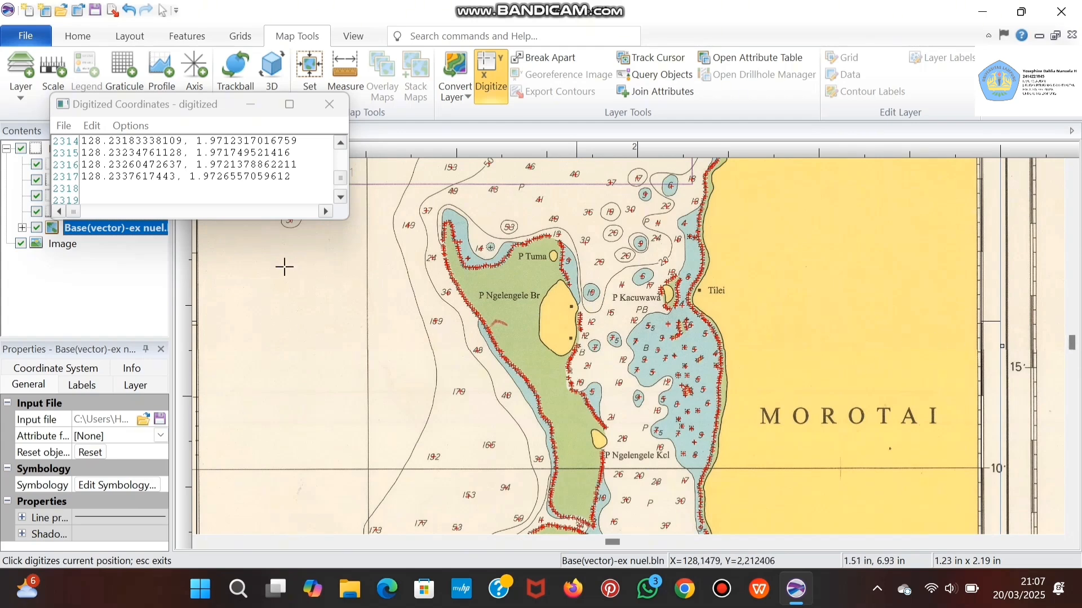
click(65, 126)
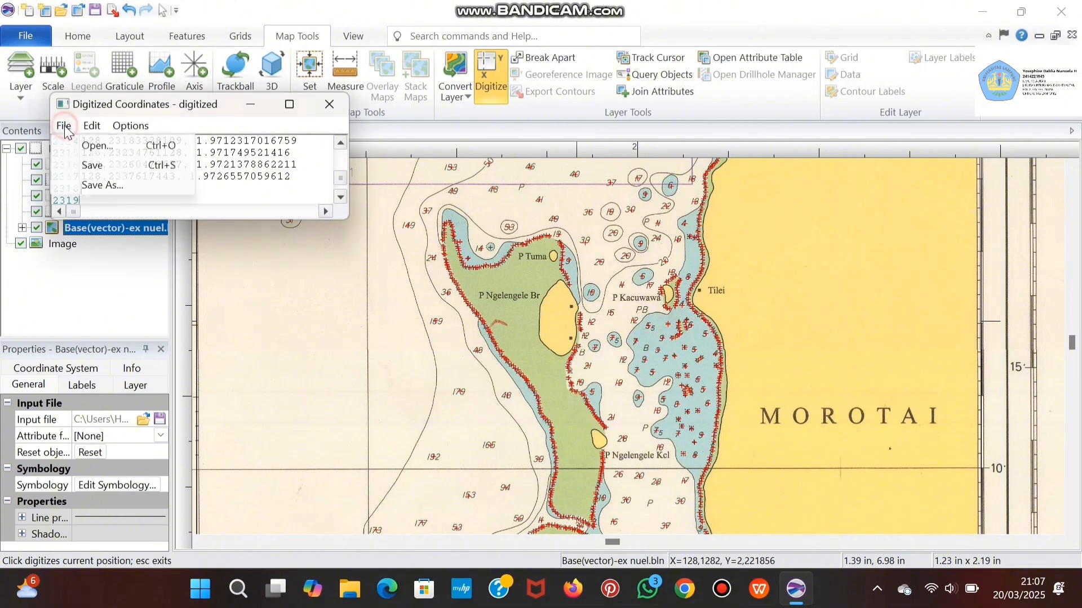
click(98, 185)
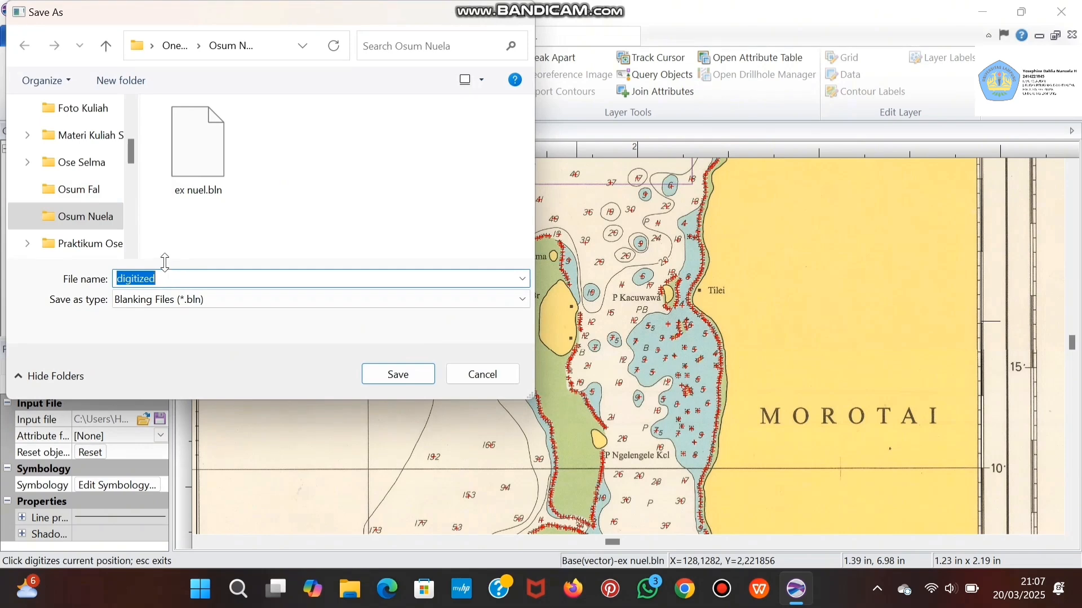
click(170, 273)
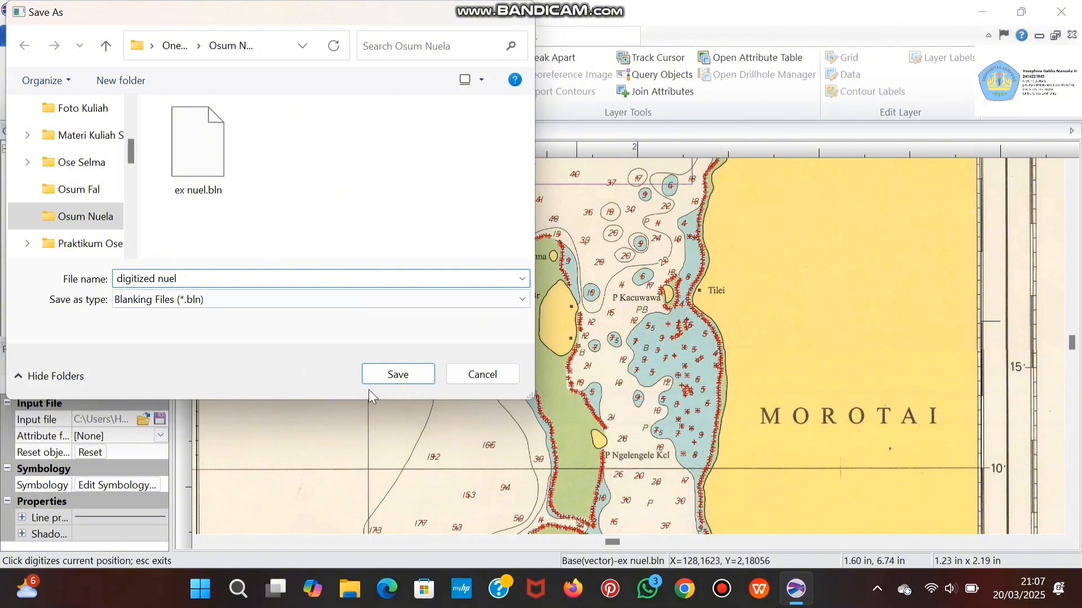
click(383, 376)
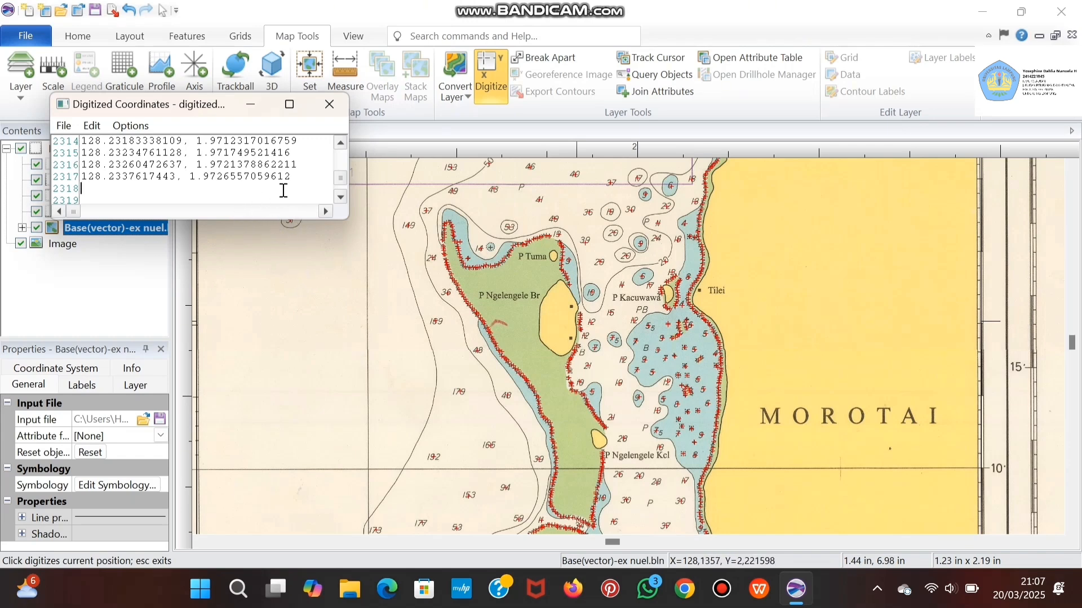
click(321, 112)
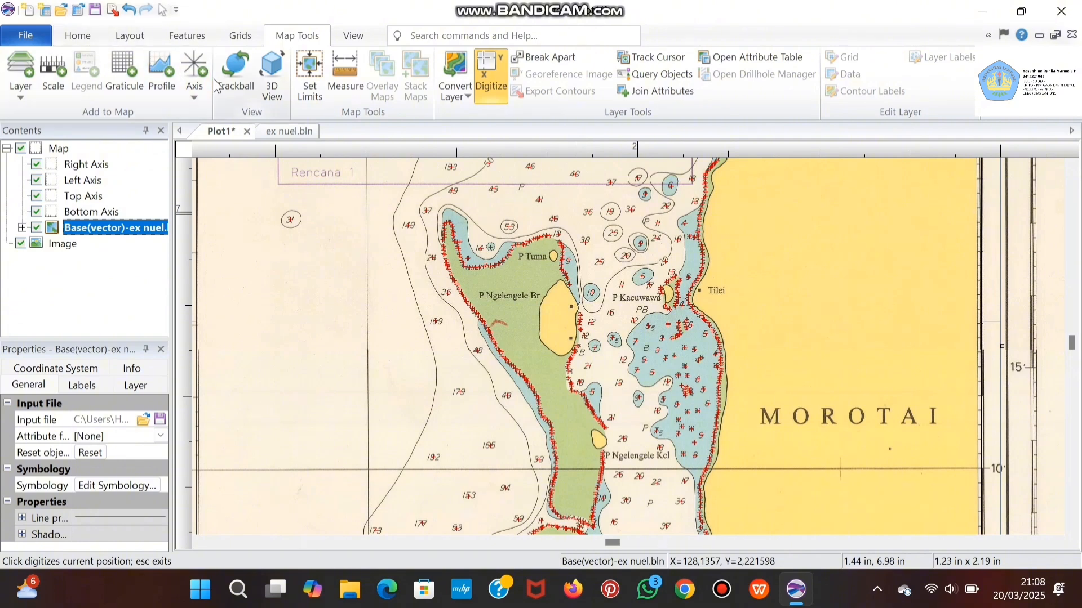
- Grid digitized nuel.bln with Kriging, using columns A, B and C as X, Y and Z
click(69, 37)
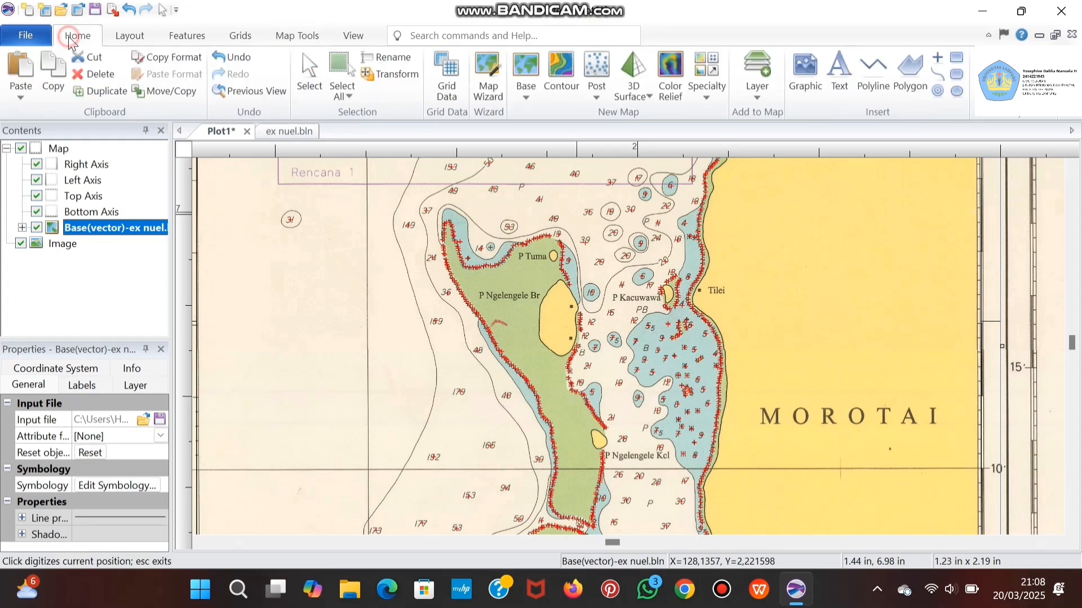
click(433, 96)
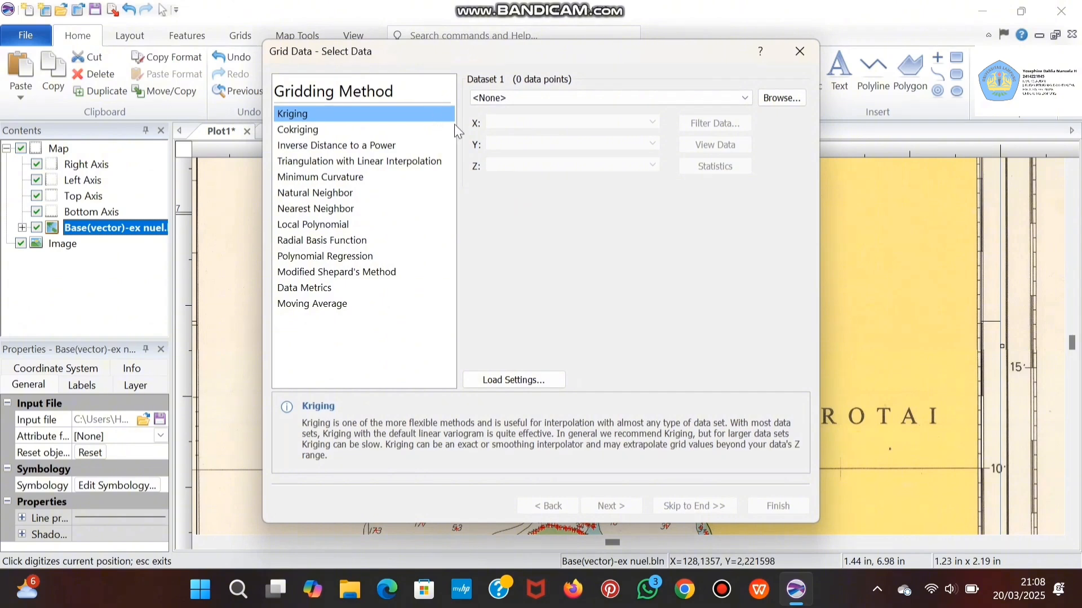
click(792, 99)
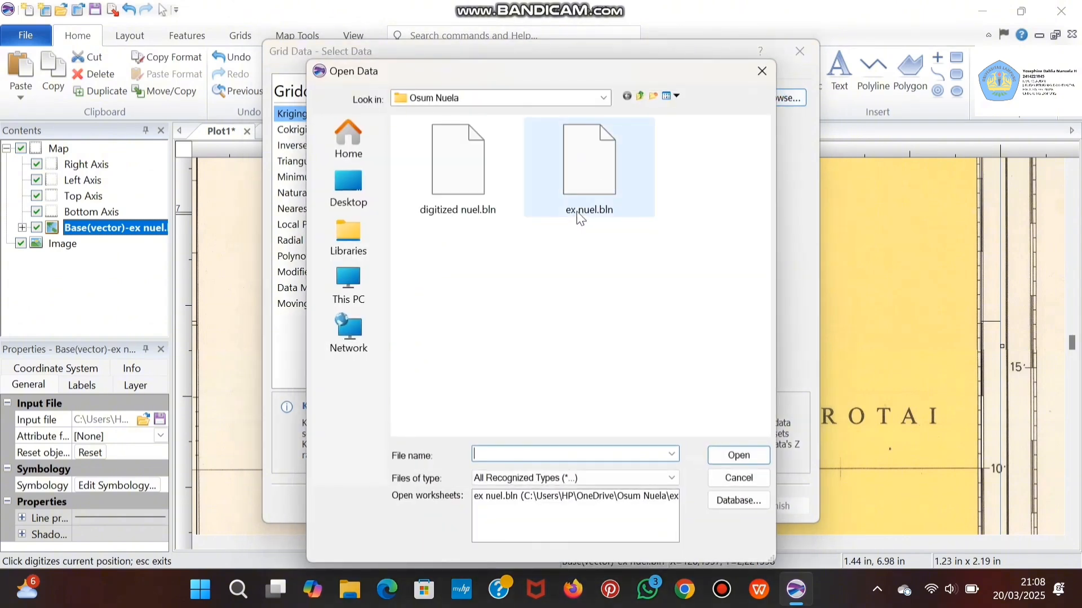
click(489, 202)
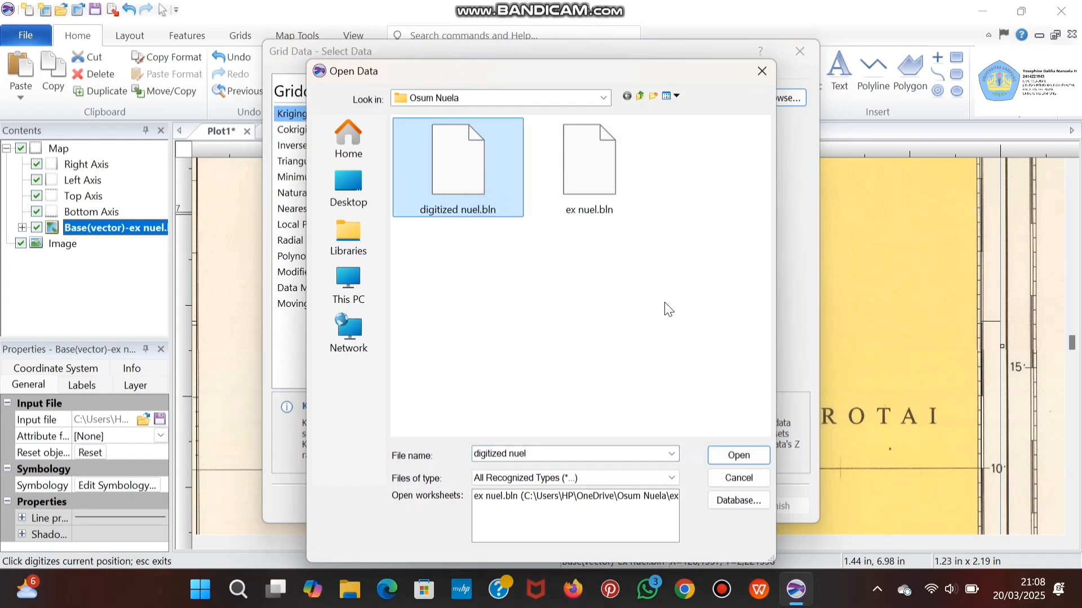
click(746, 453)
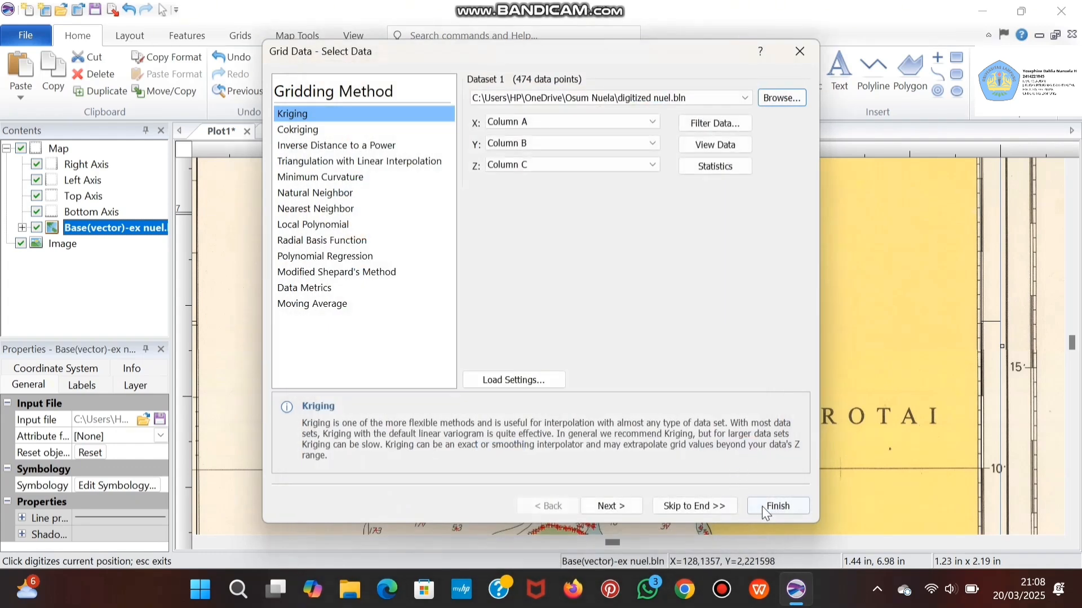
click(763, 509)
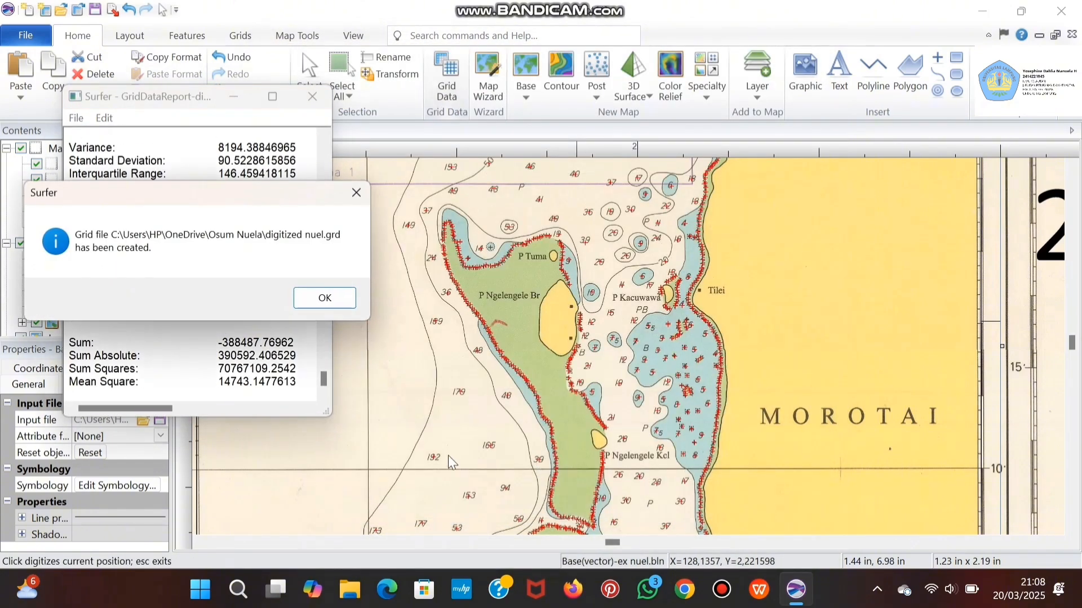
click(324, 298)
scroll(309, 235, up, 7)
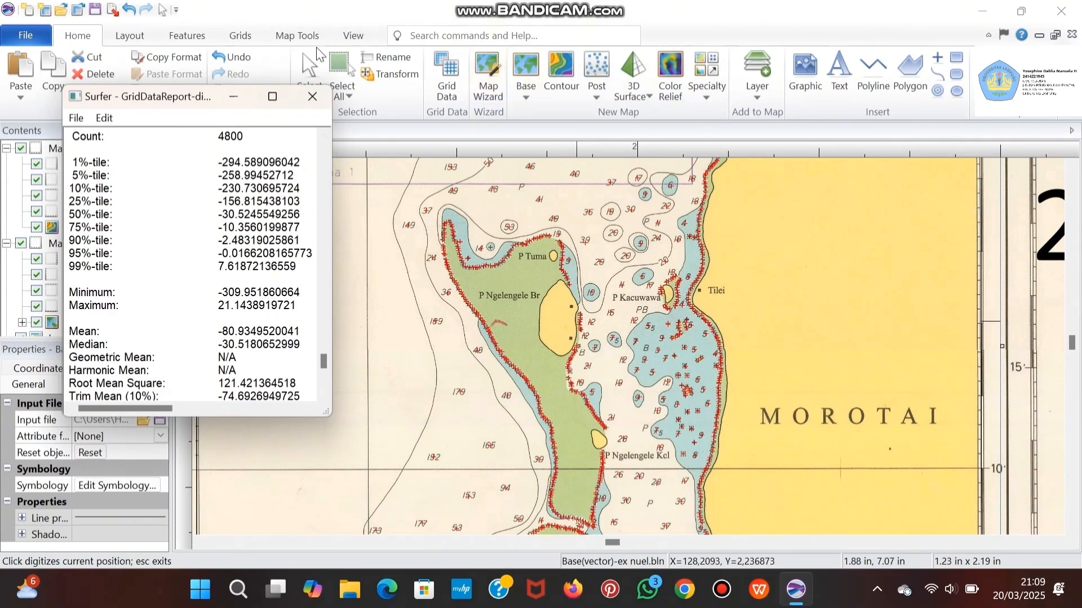
- Leave digitize mode and move the new contour map off the chart into the blank area right of the page
click(309, 66)
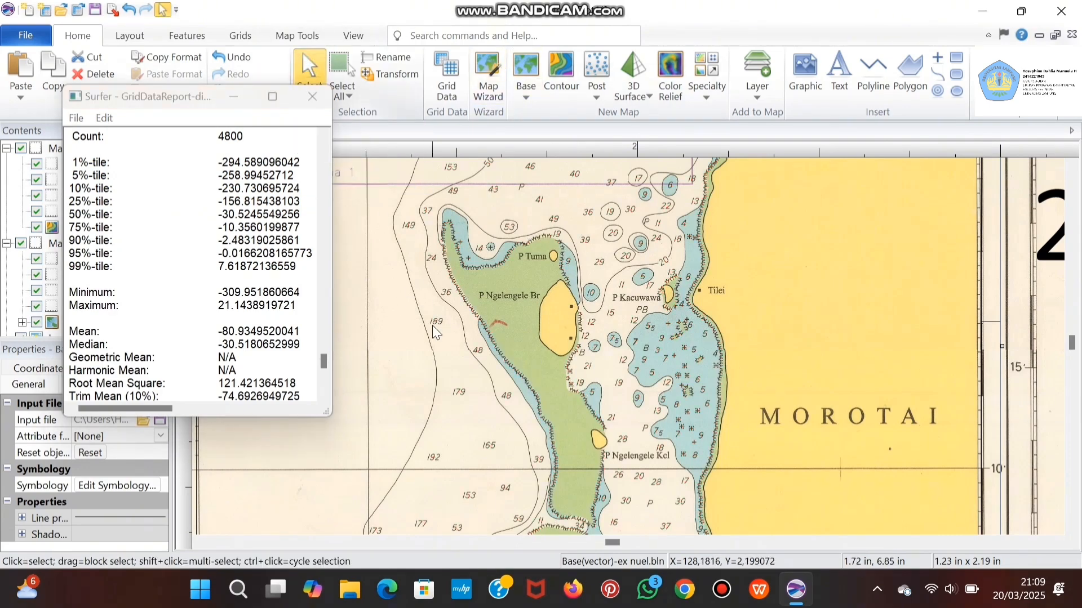
scroll(432, 326, down, 4)
scroll(434, 331, down, 5)
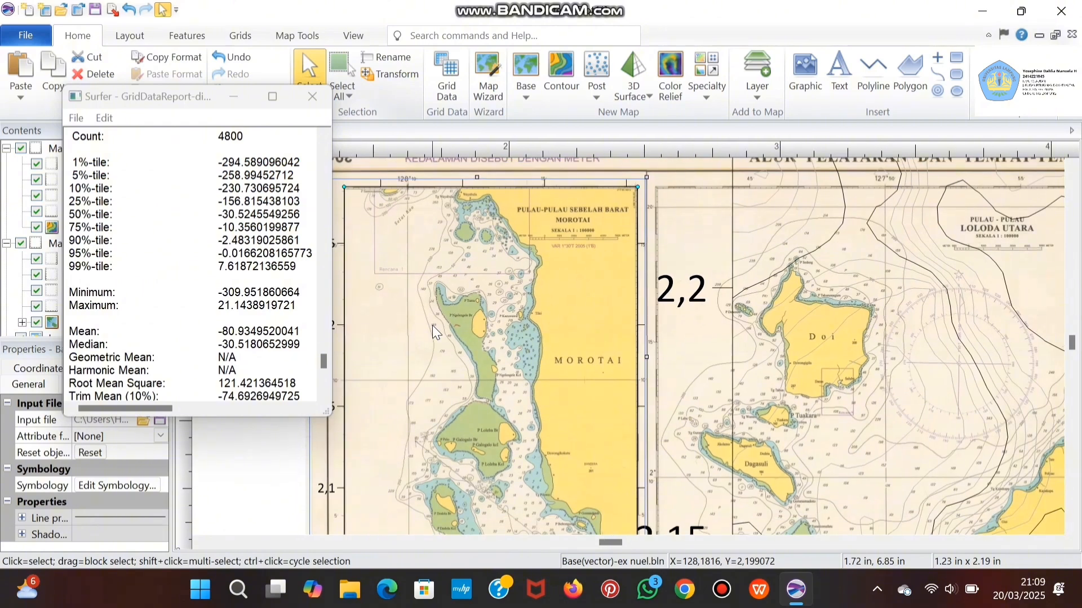
scroll(434, 328, down, 5)
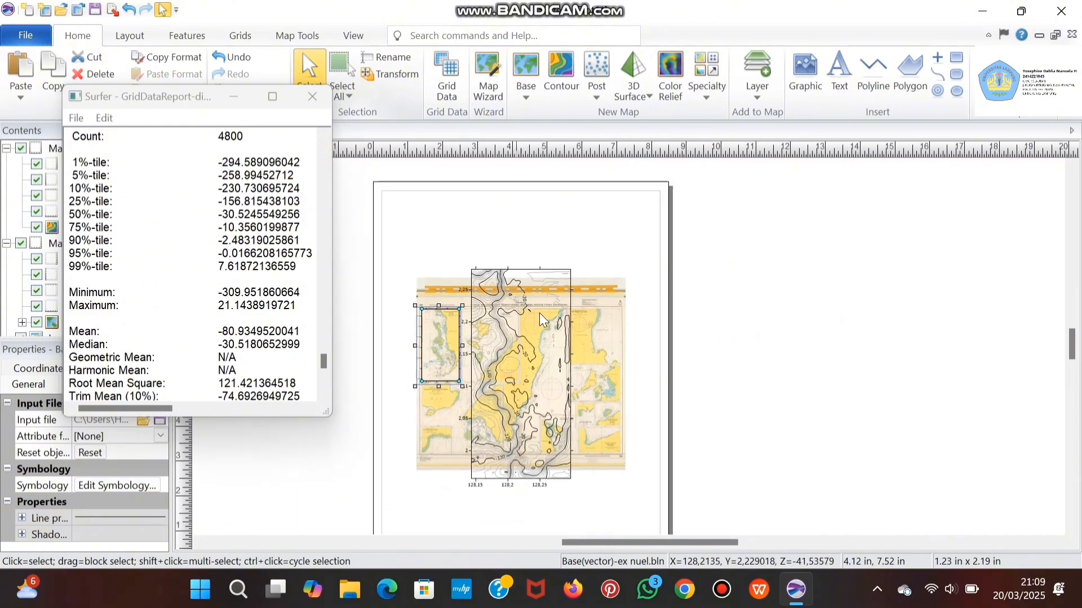
drag(517, 348, 805, 299)
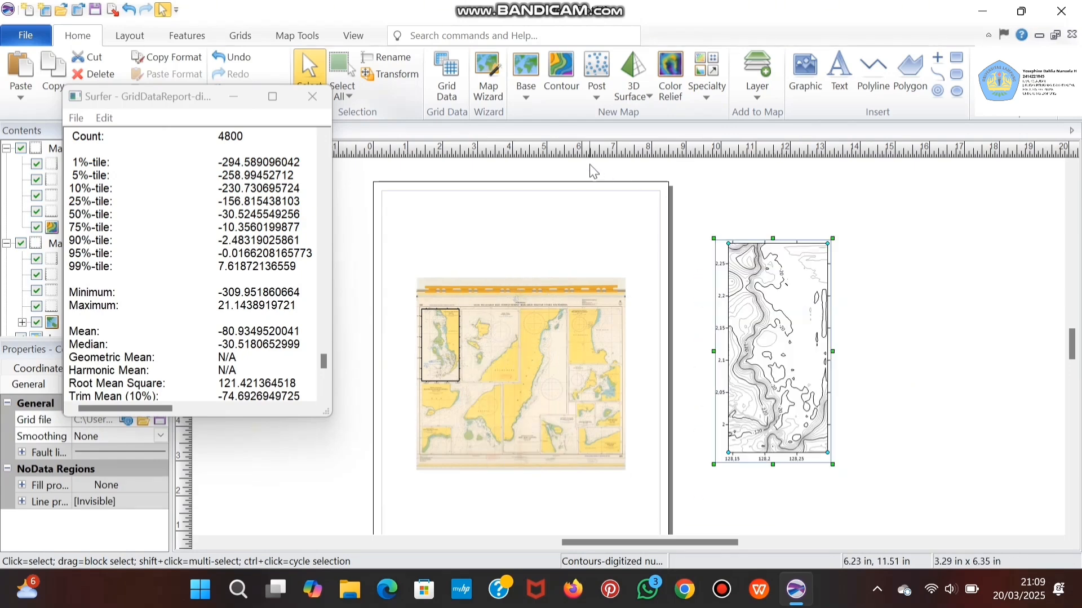
- Close the gridding report without saving it and create a 3D surface map from the digitized nuel grid
click(313, 97)
click(220, 299)
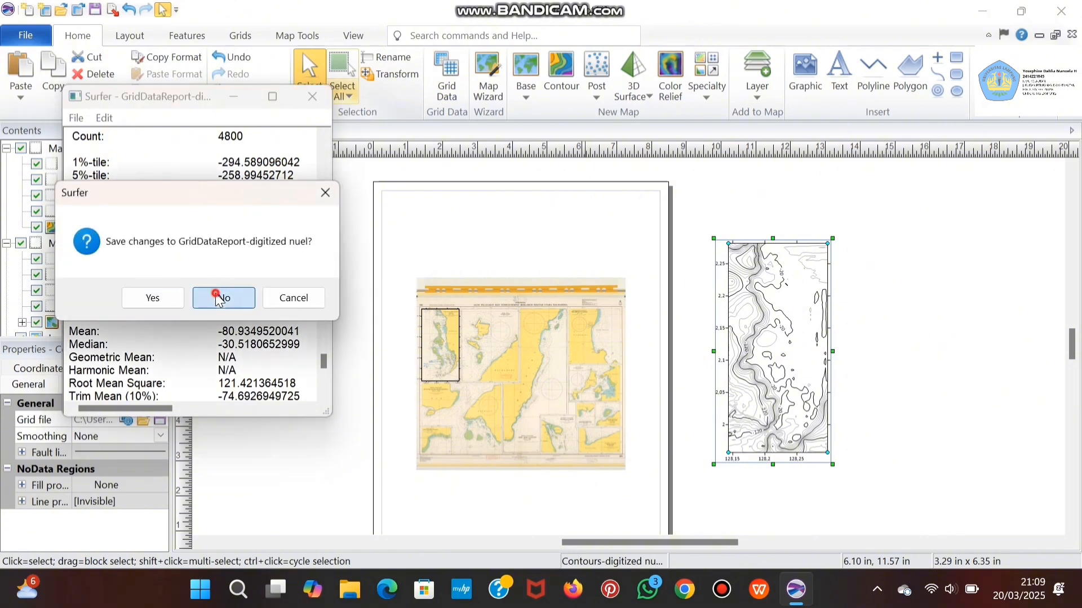
click(635, 92)
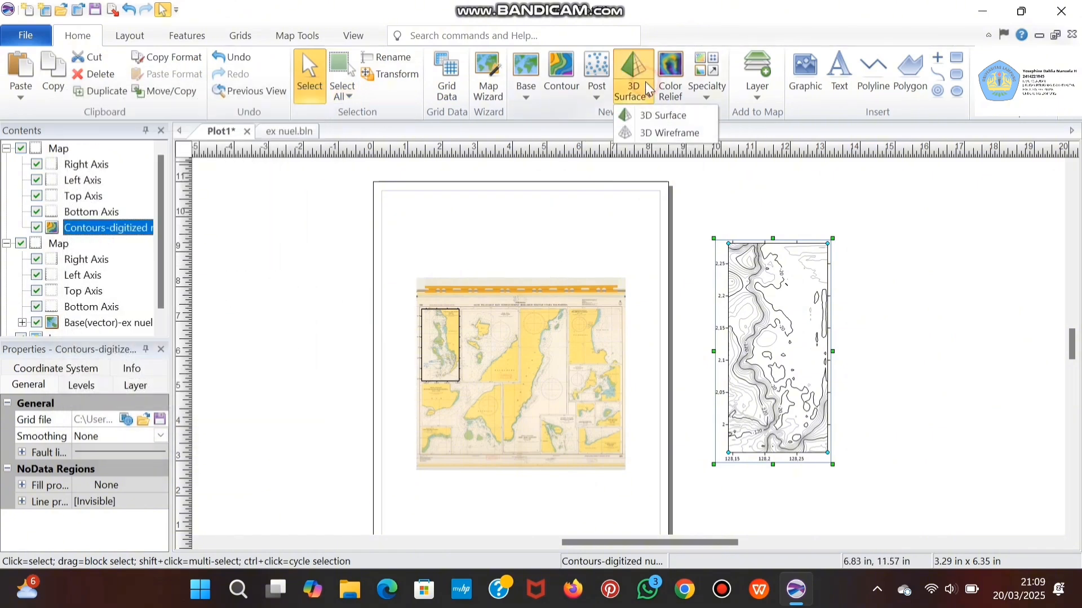
click(637, 117)
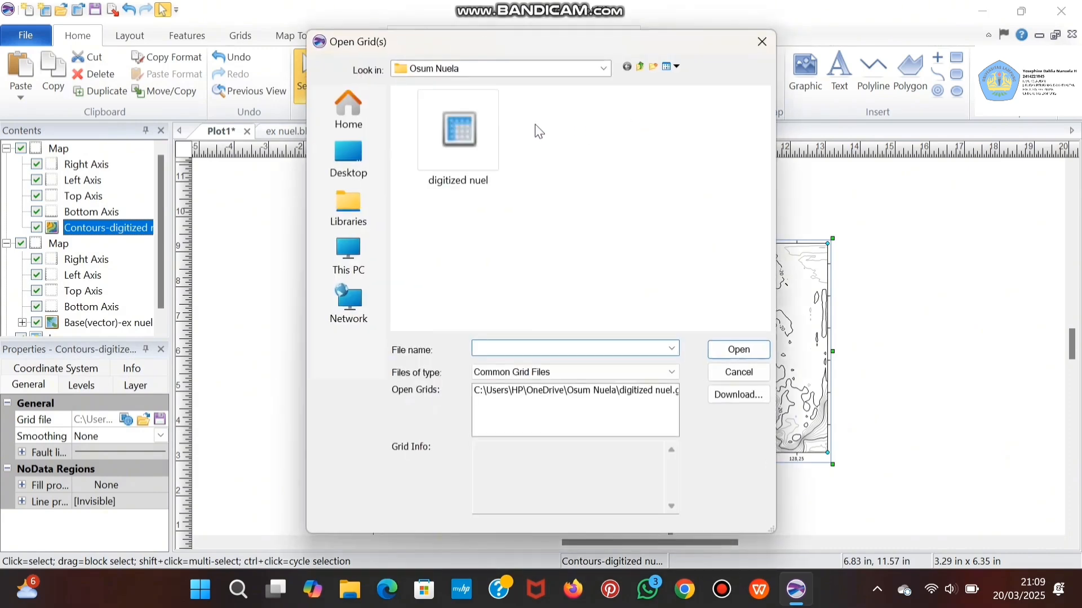
click(478, 146)
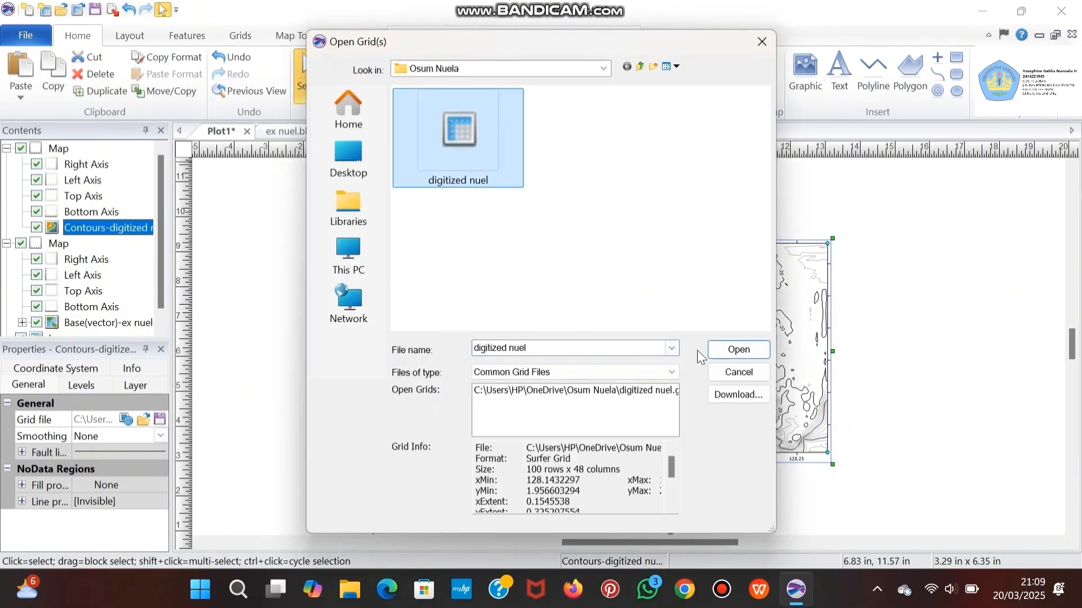
click(735, 350)
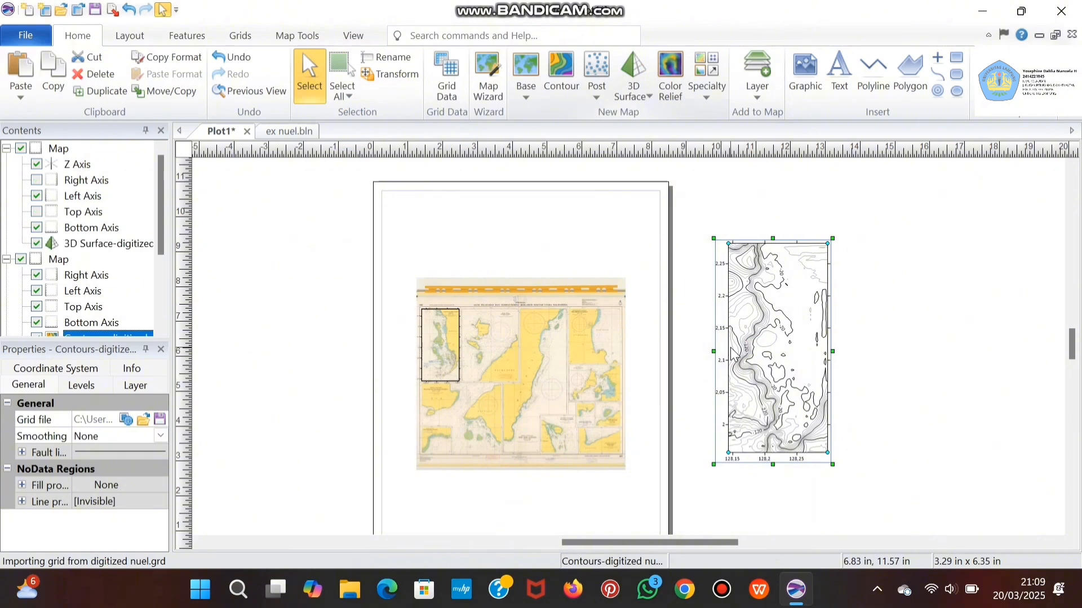
- Move the 3D surface into the blank area right of the contour map and show its color scale
drag(533, 374, 901, 366)
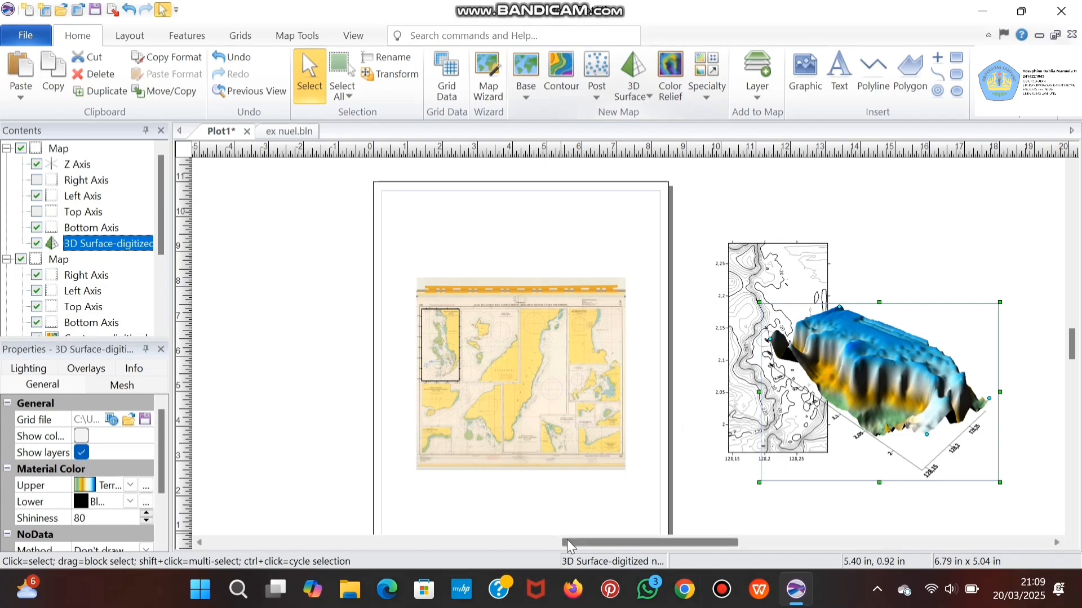
drag(576, 548, 608, 541)
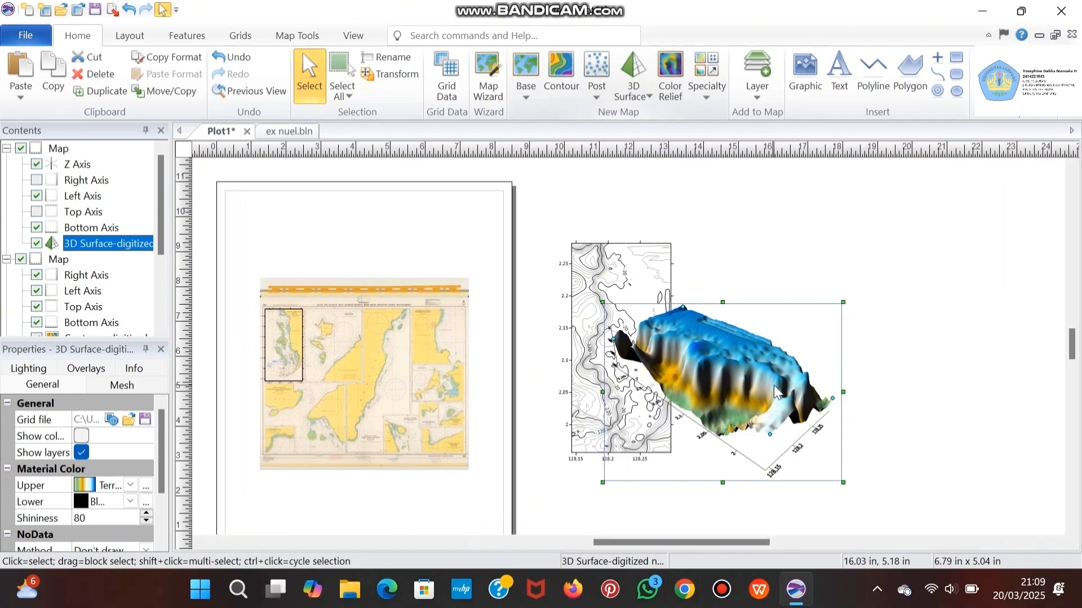
drag(794, 378, 887, 348)
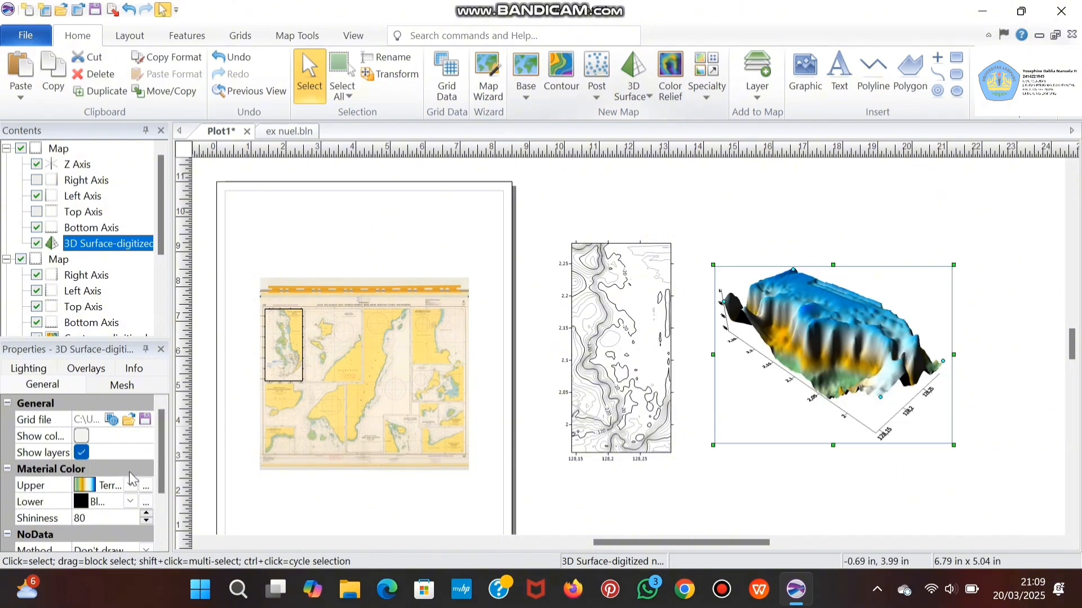
click(83, 436)
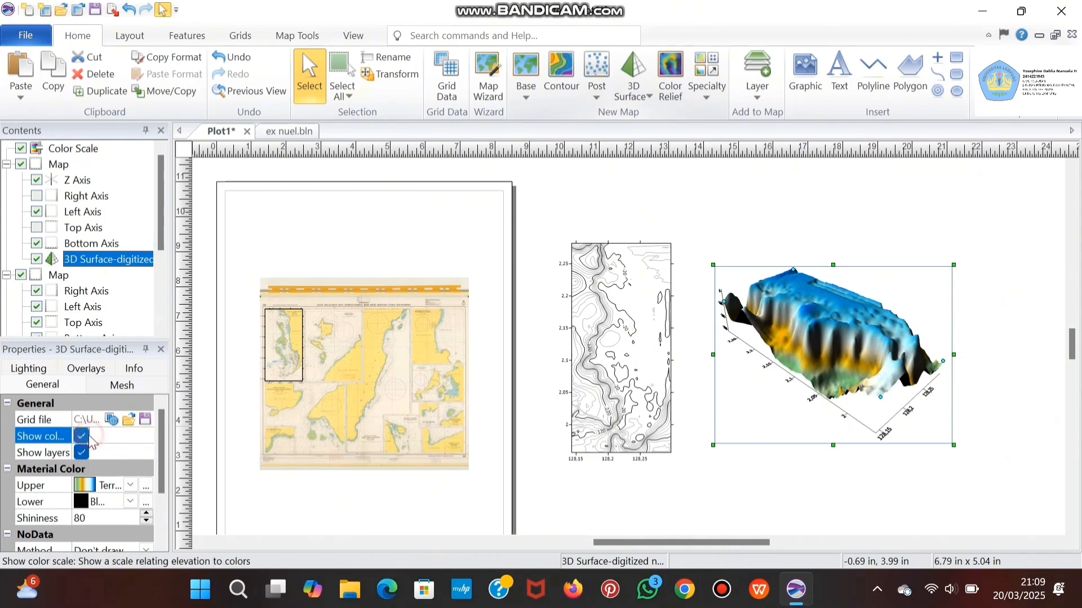
- Try a rainbow colormap for the 3D surface's upper material color and return it to Terrain
click(163, 469)
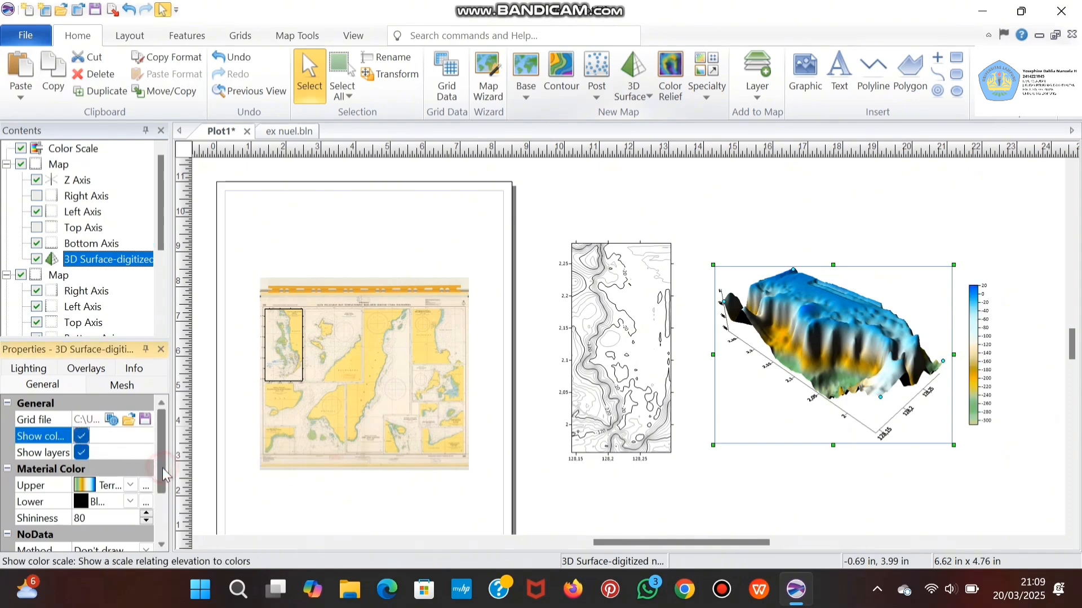
drag(163, 479, 162, 491)
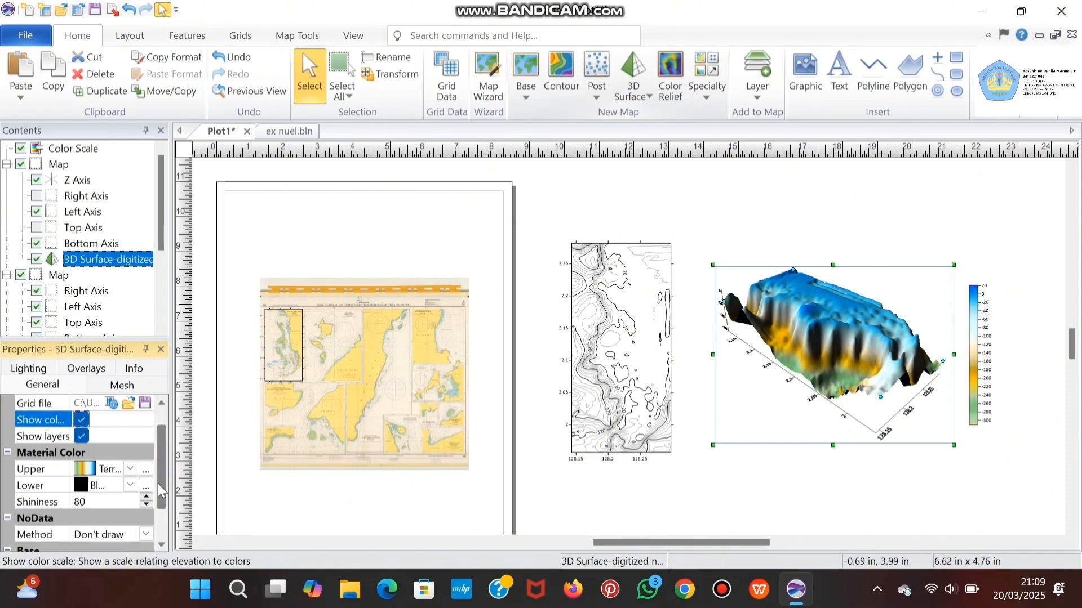
click(131, 468)
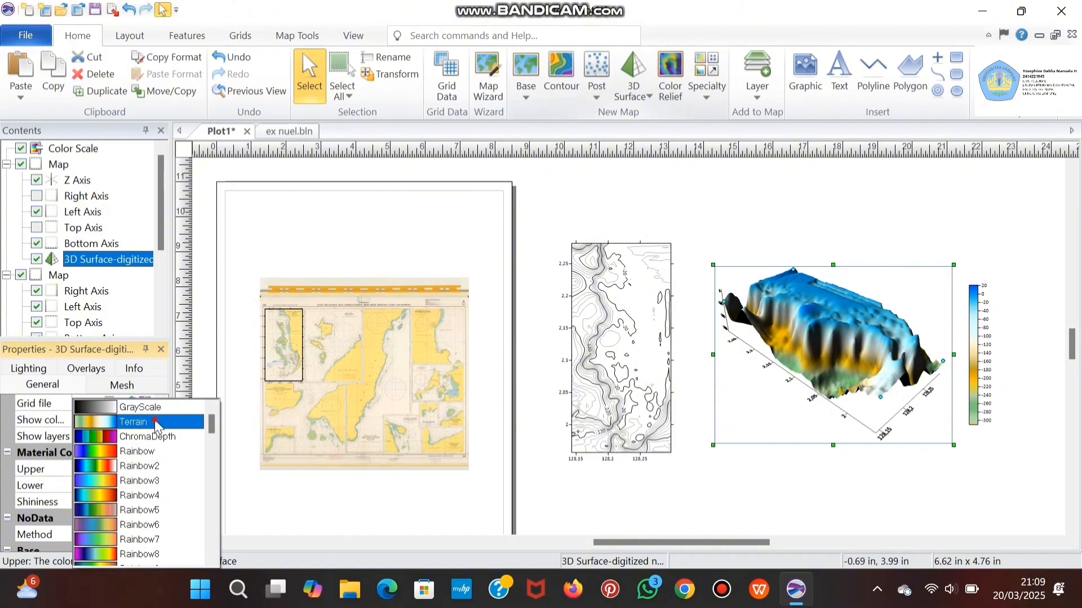
click(156, 423)
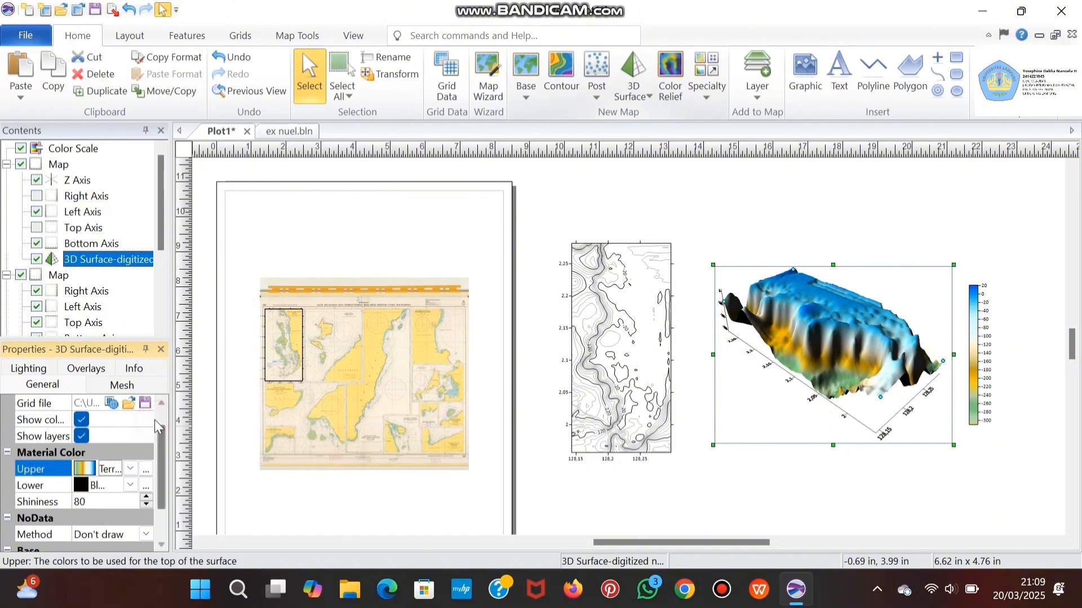
click(132, 471)
click(145, 490)
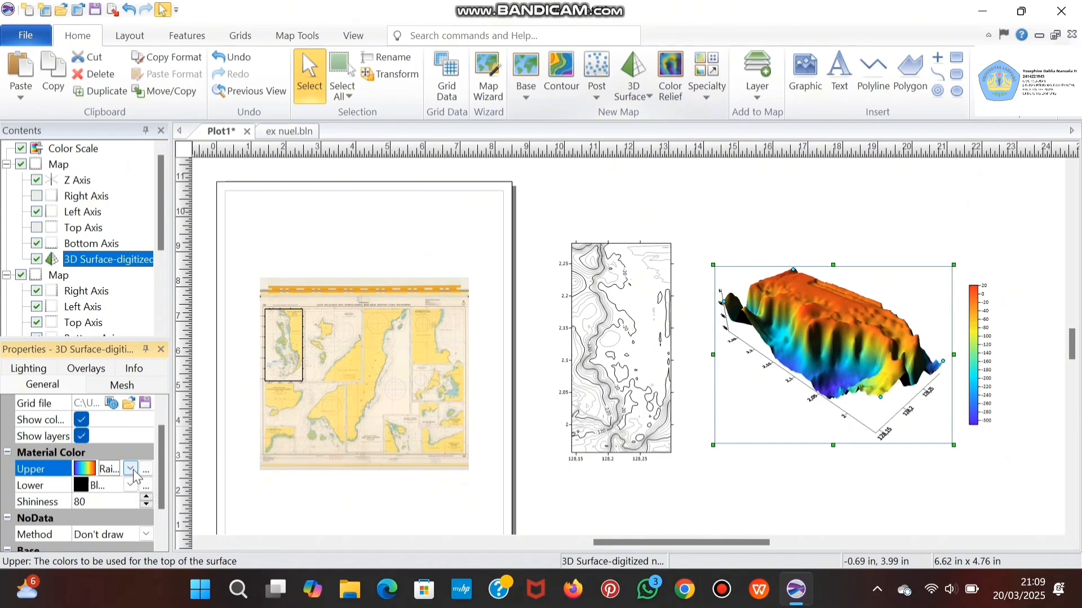
click(131, 470)
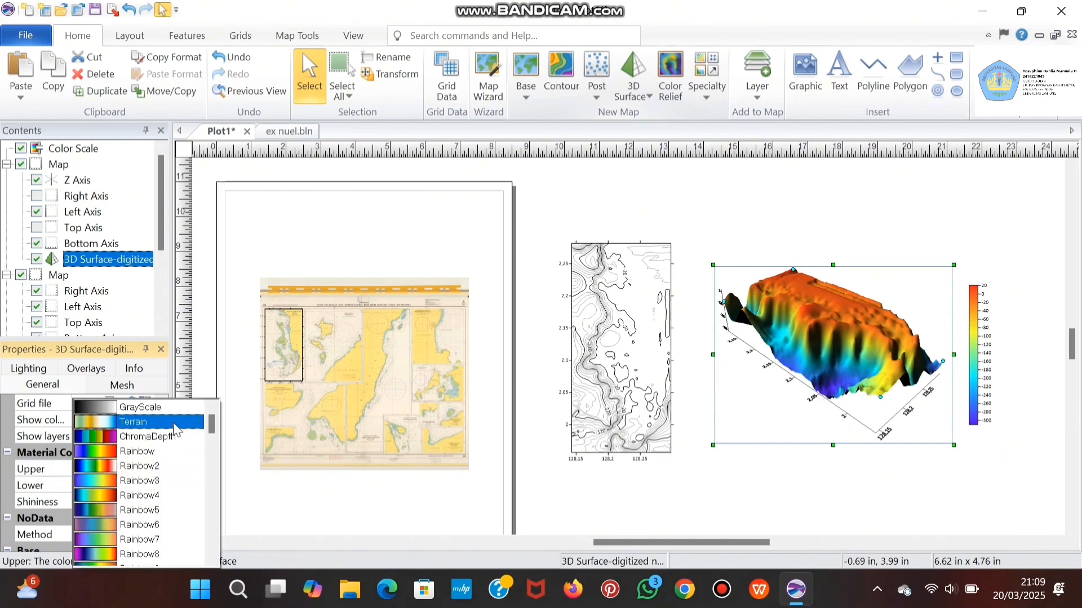
click(175, 424)
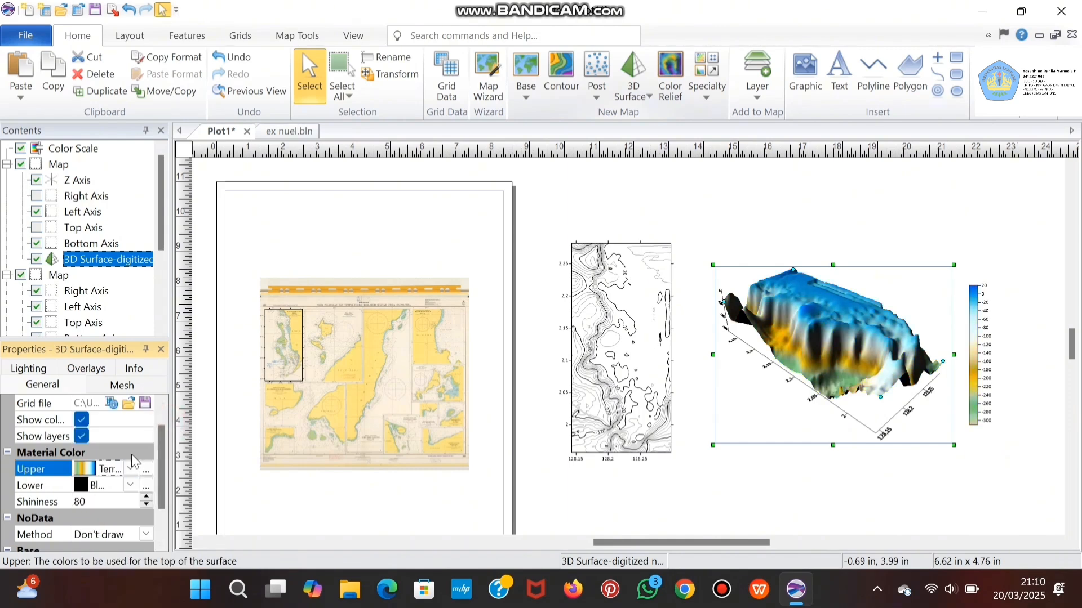
- Show the base of the 3D surface and pick a different color for its solid fill
drag(162, 470, 161, 496)
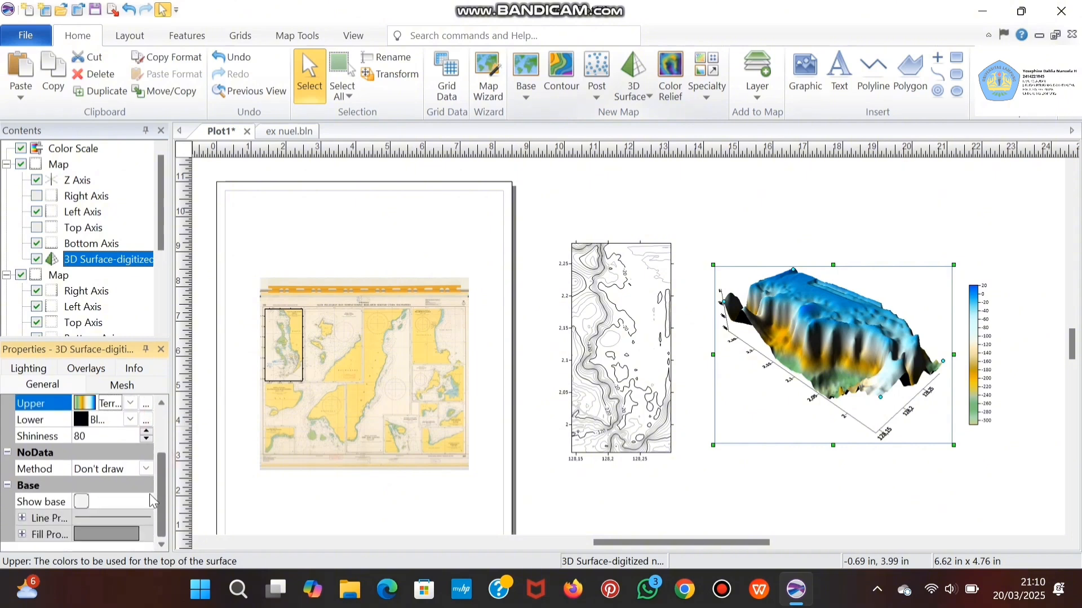
click(82, 501)
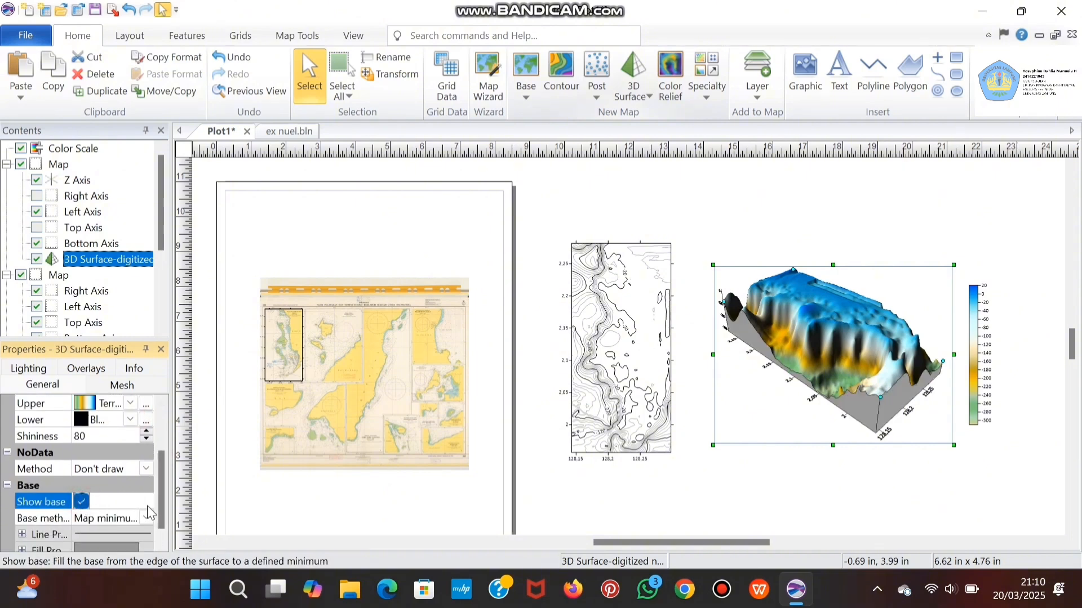
scroll(157, 530, down, 1)
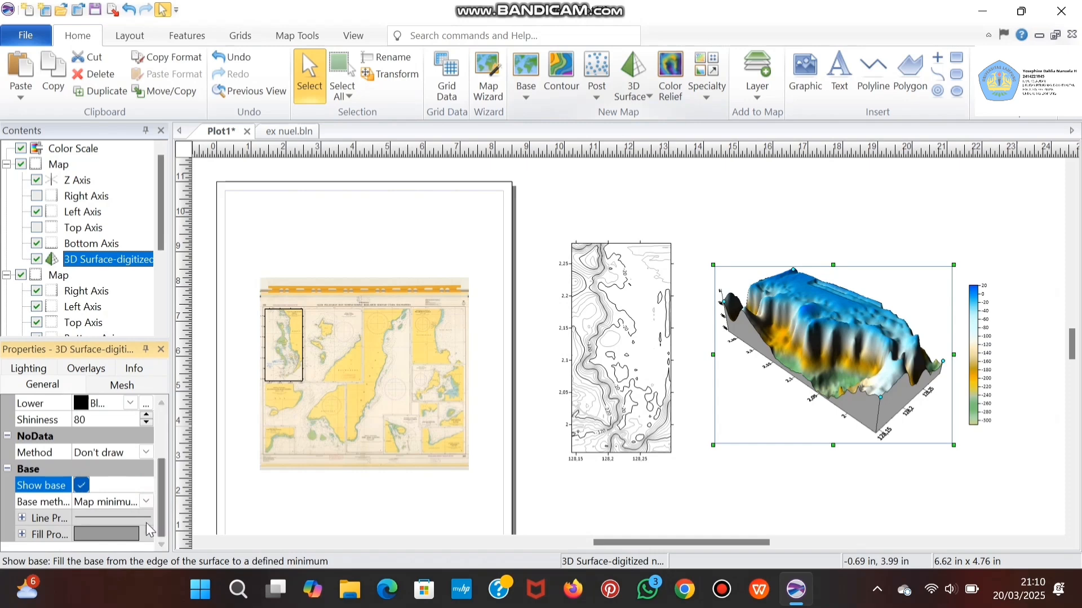
click(129, 533)
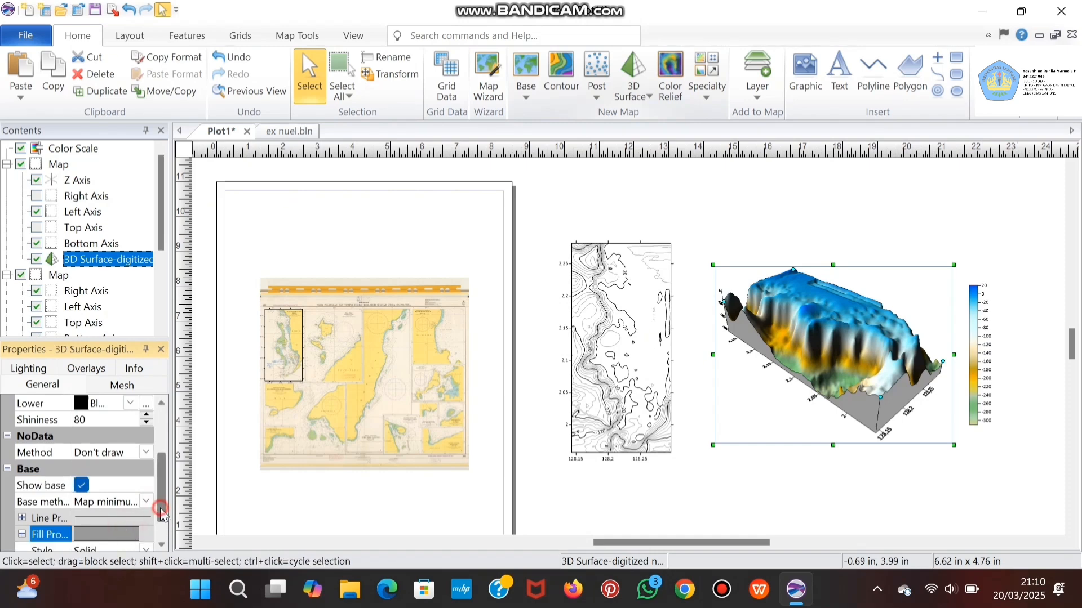
drag(161, 509, 161, 530)
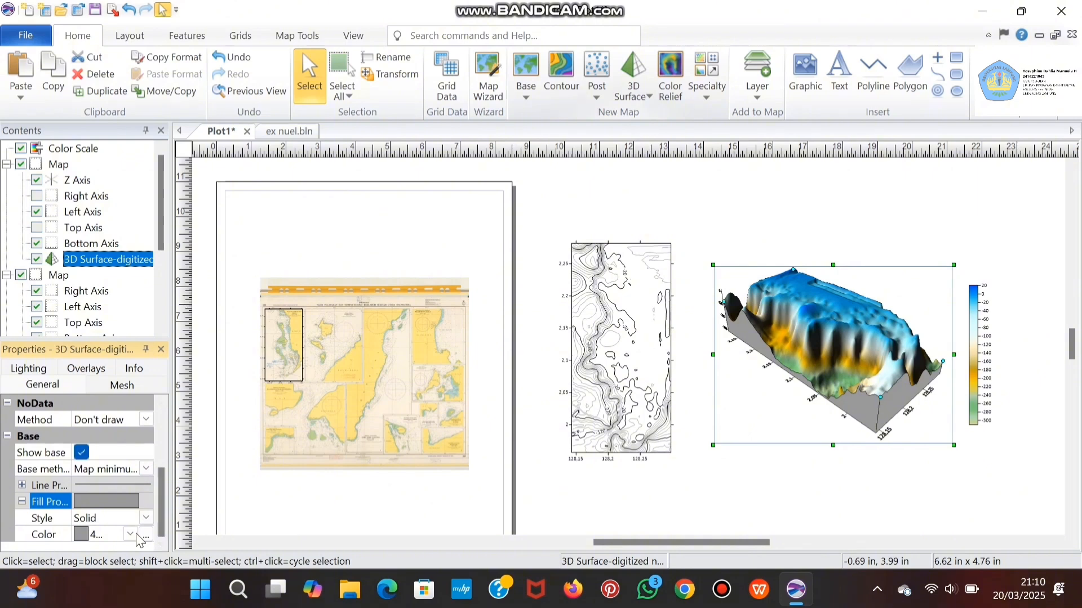
click(131, 534)
click(79, 418)
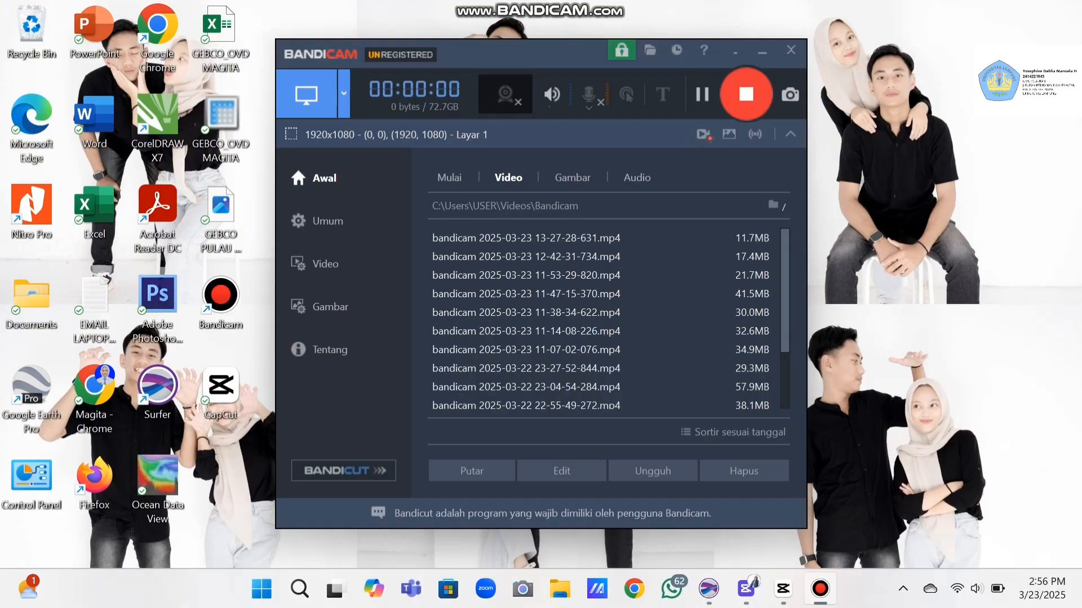
- Switch to Google Earth Pro, dismiss the start-up tips and go to Pulau Penida, Klungkung Regency, Bali, Indonesia
click(762, 51)
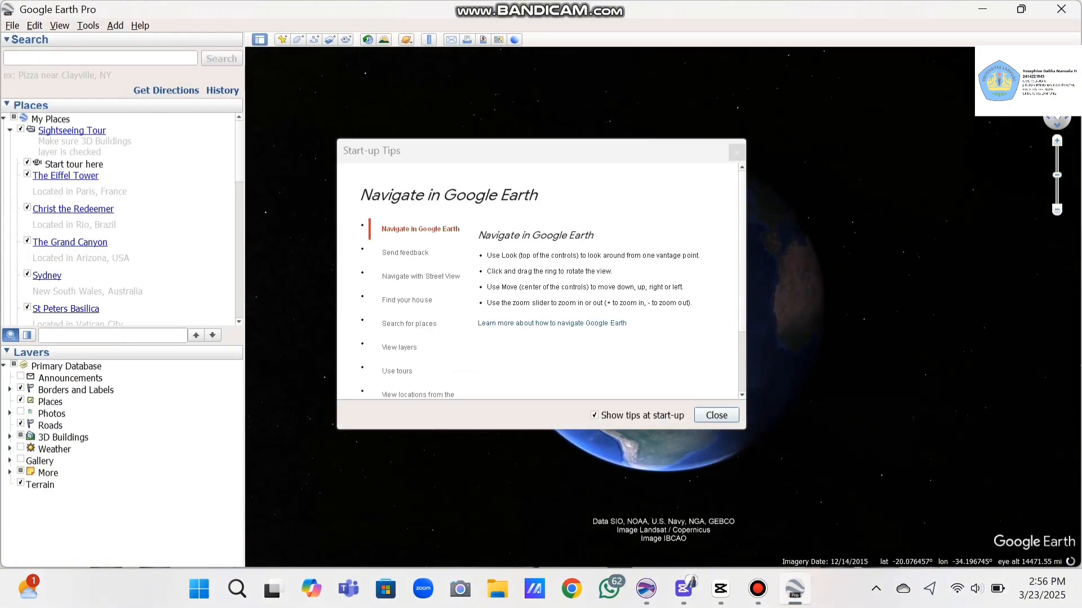
click(716, 416)
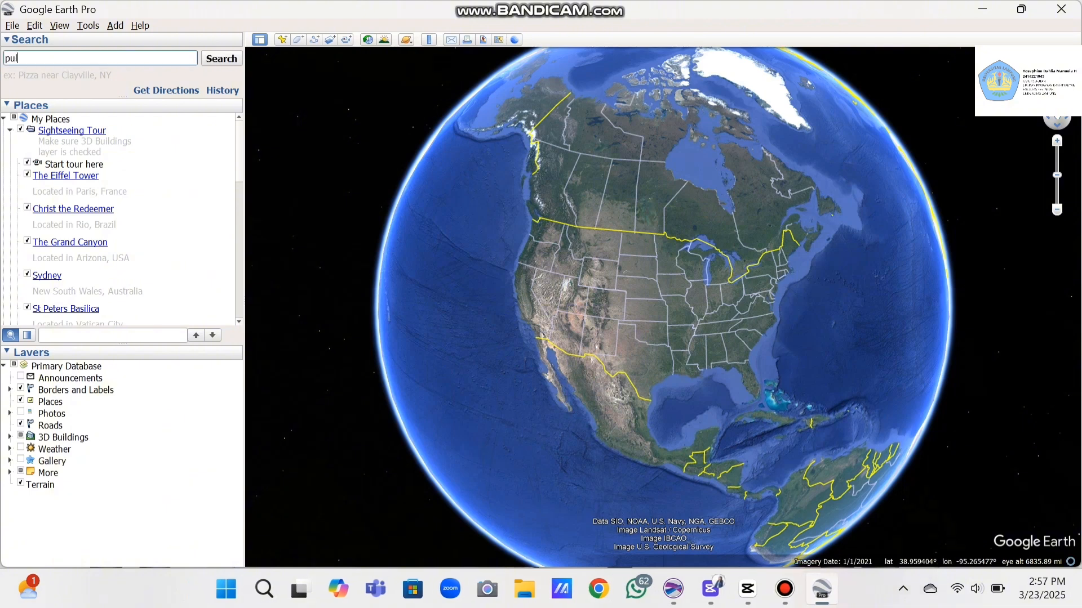
text(penida)
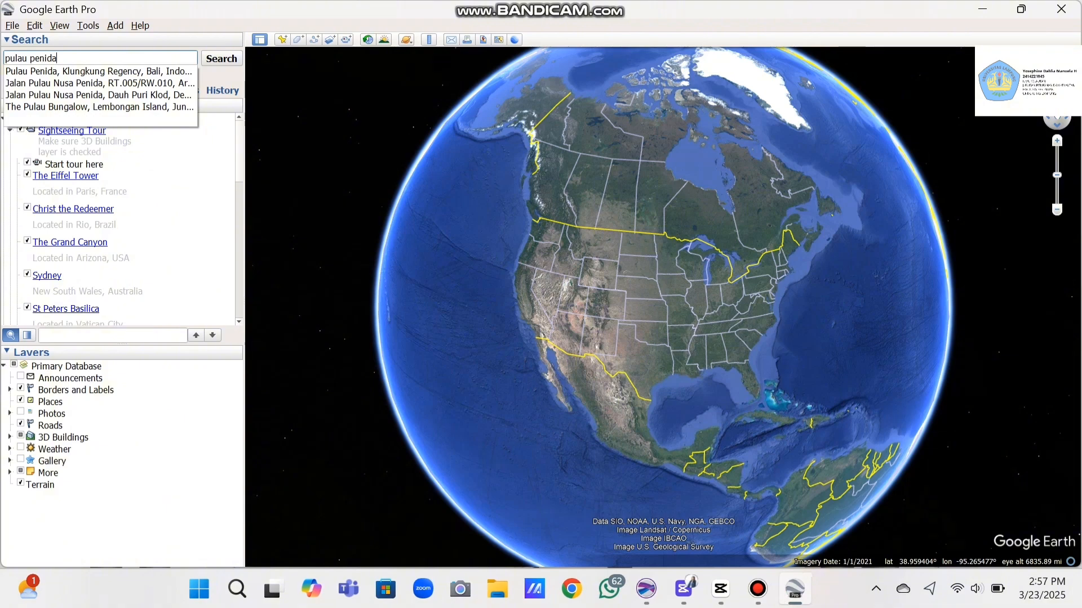
click(99, 72)
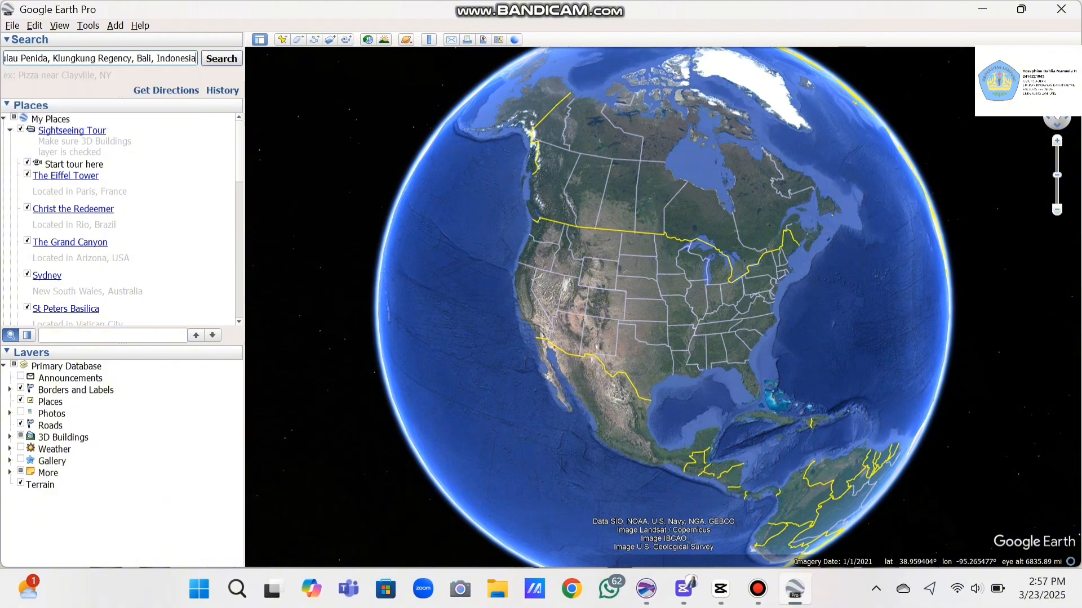
key(Return)
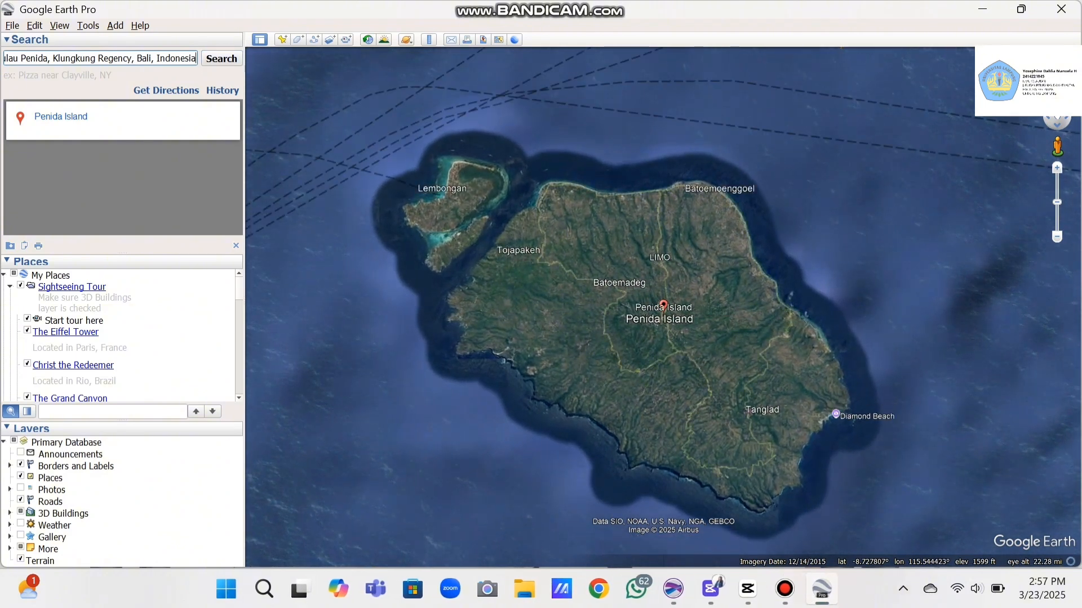
- Check in the program options that latitude and longitude are shown in Decimal Degrees, and accept the options
click(88, 25)
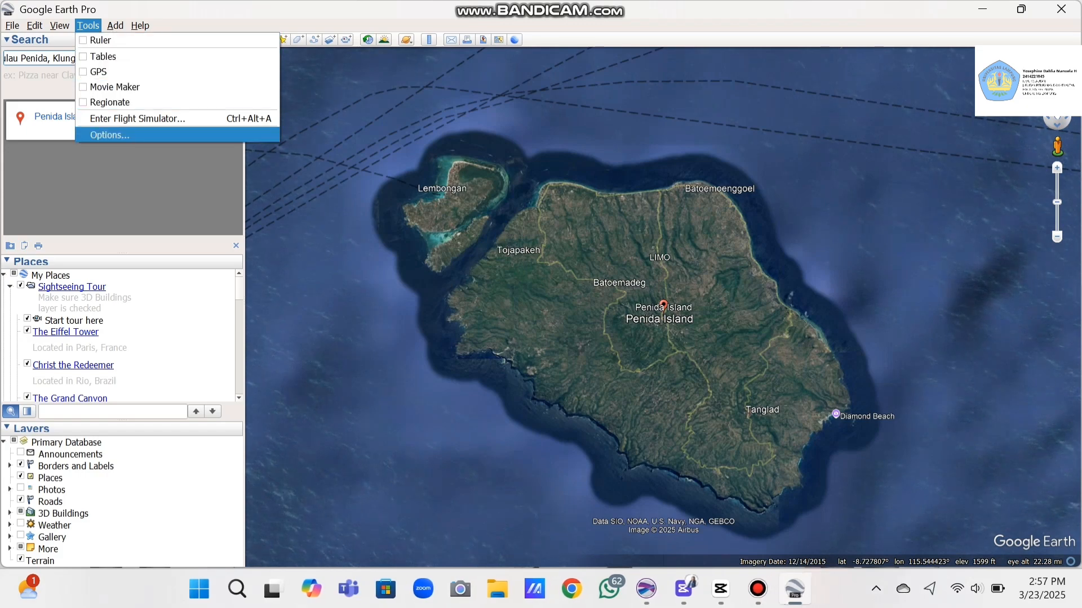
click(109, 135)
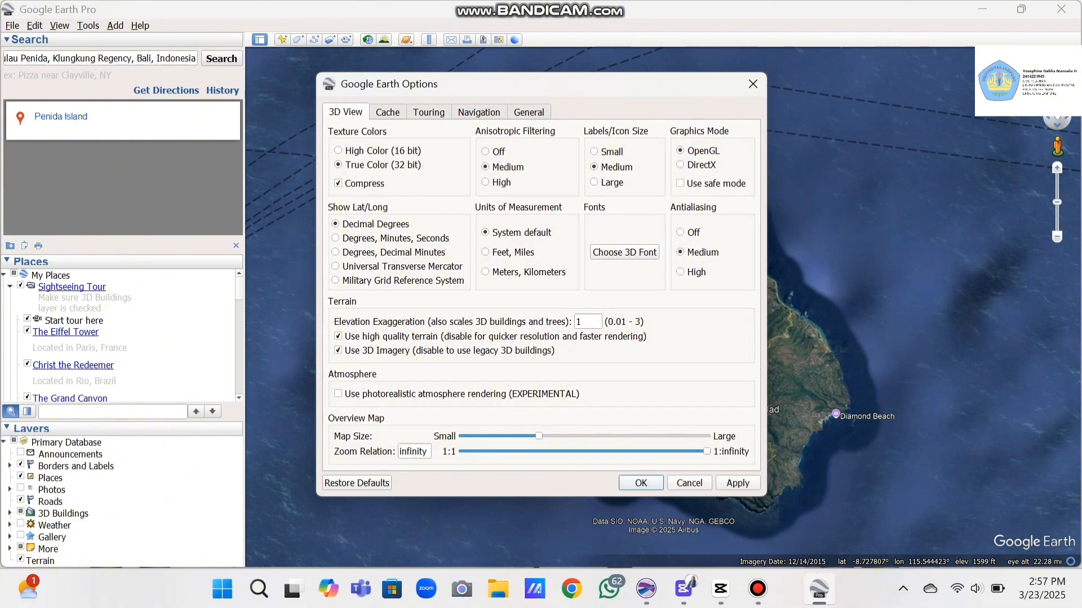
click(641, 483)
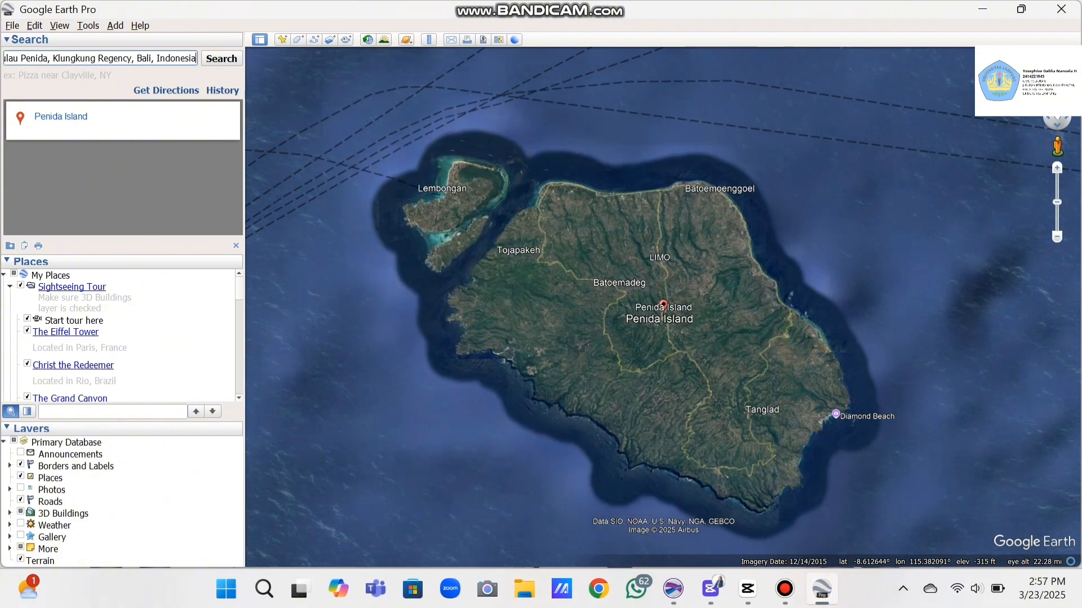
- Add a placemark in the sea northeast of Penida Island and replace its name with its longitude, 115.637840°, followed by a comma
click(281, 38)
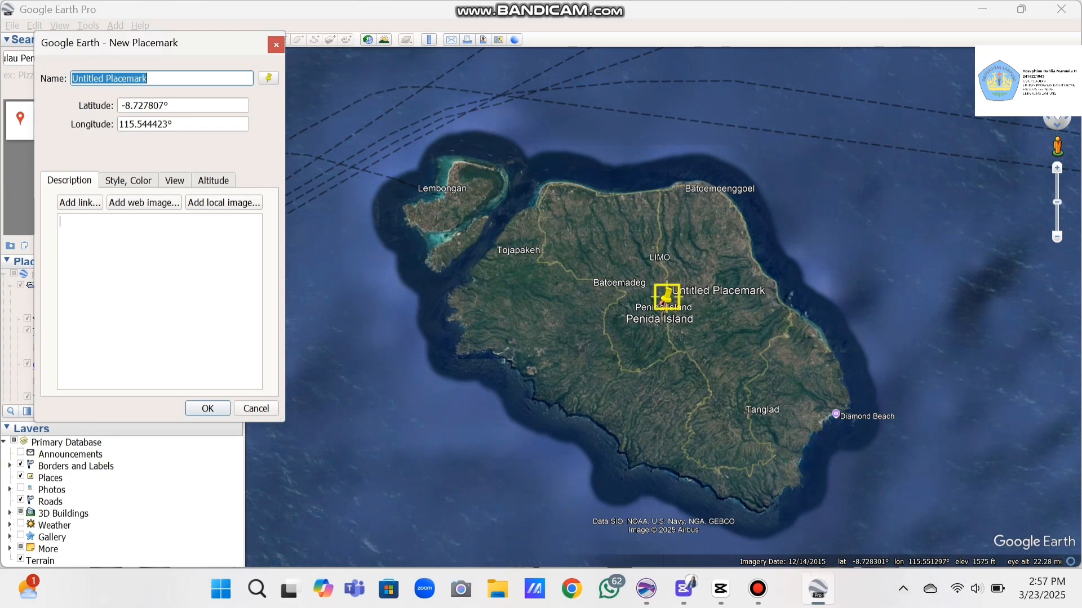
drag(666, 295, 874, 104)
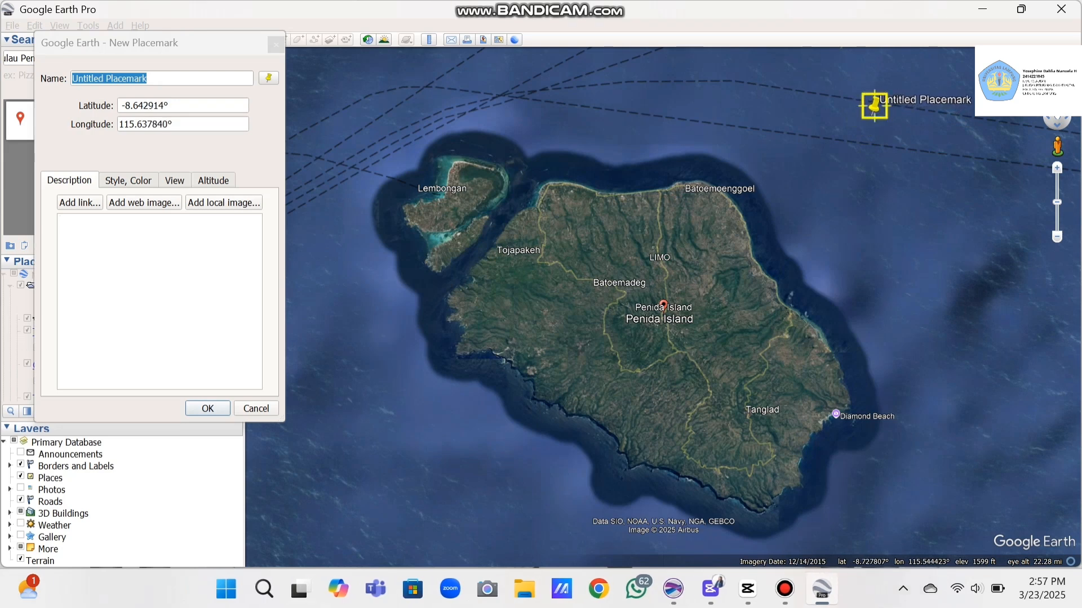
click(172, 124)
key(ctrl+a)
key(ctrl+c)
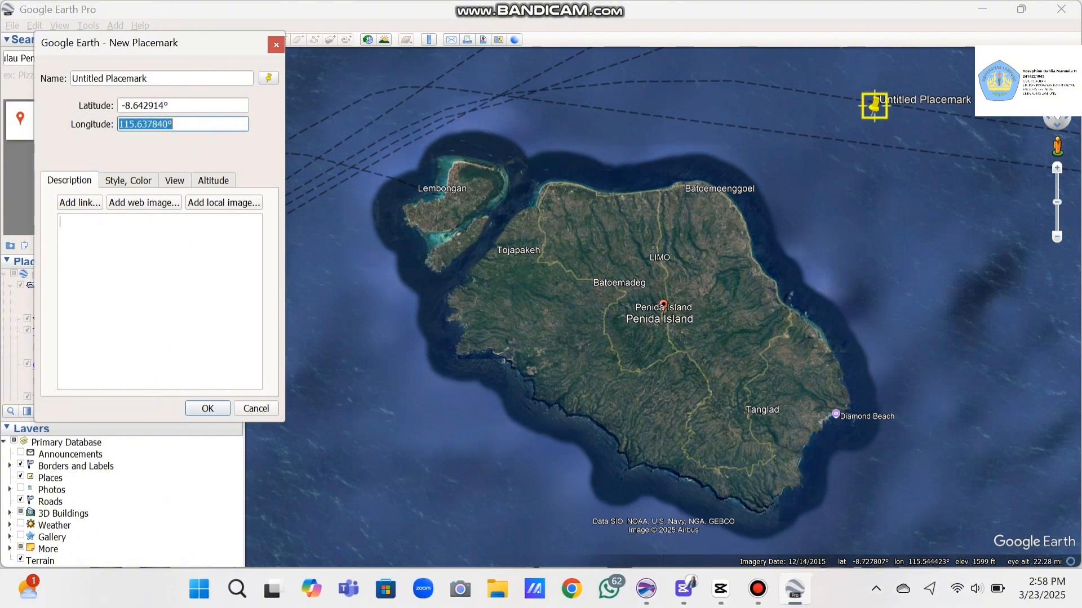
click(149, 79)
key(ctrl+a)
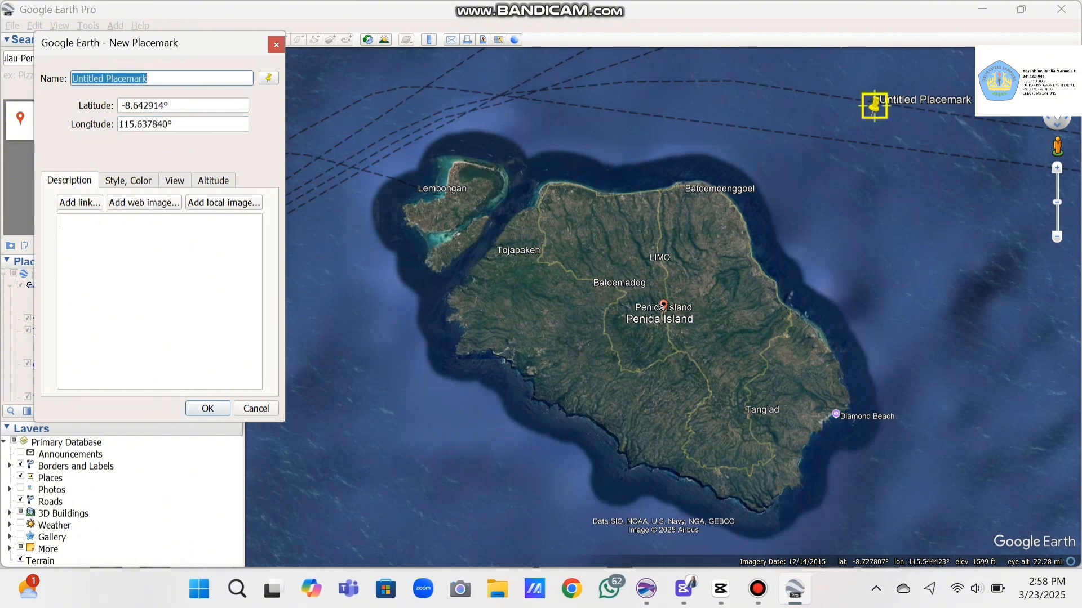
key(BackSpace)
key(ctrl+v)
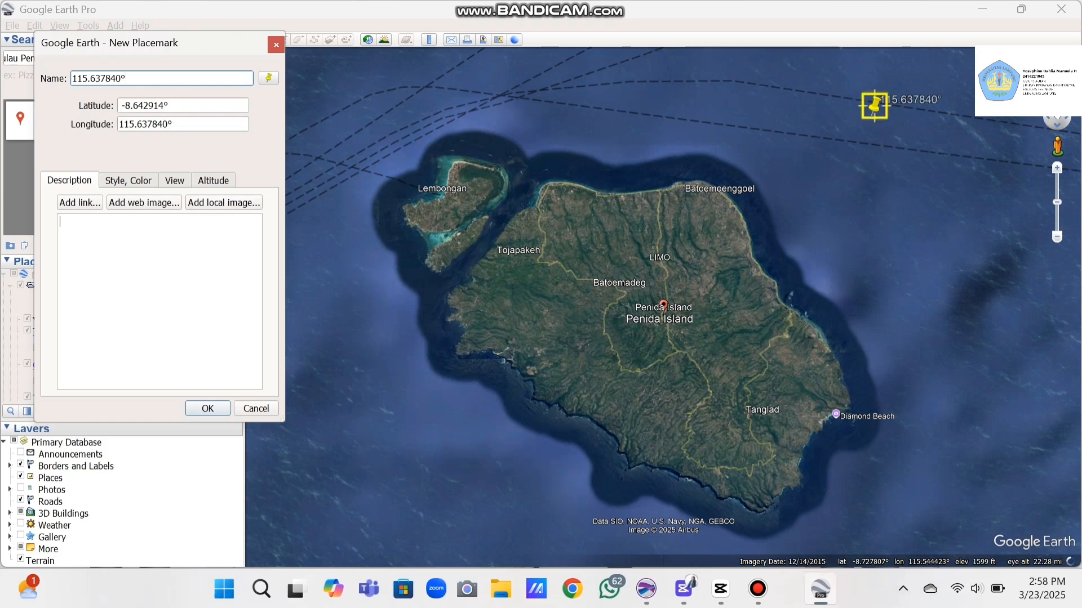
text(,)
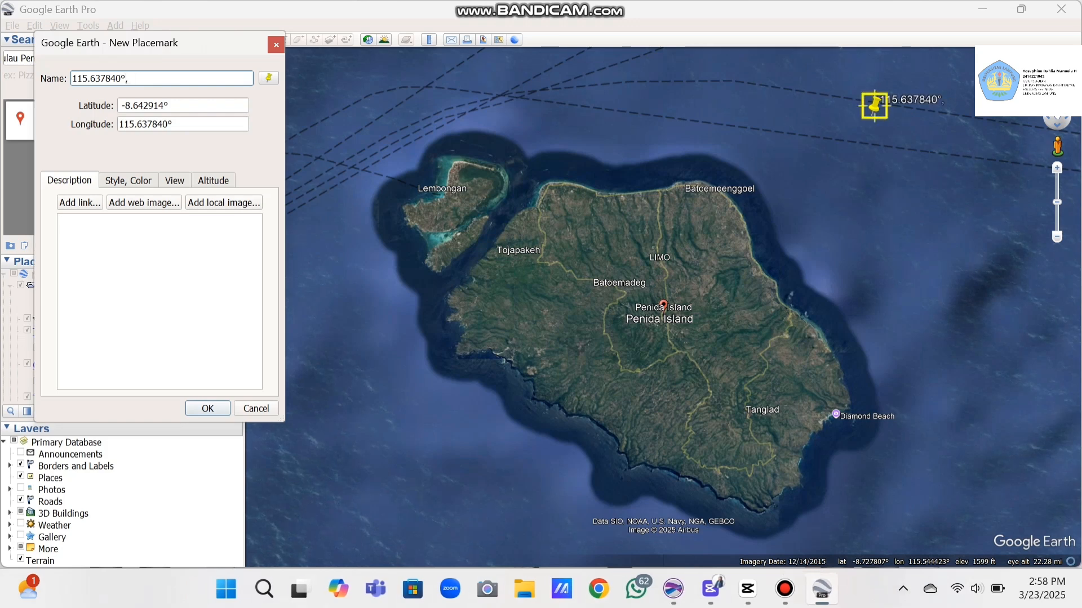
- Append the latitude -8.642914° to the northeast placemark's name and save the placemark
click(159, 105)
key(ctrl+a)
key(ctrl+c)
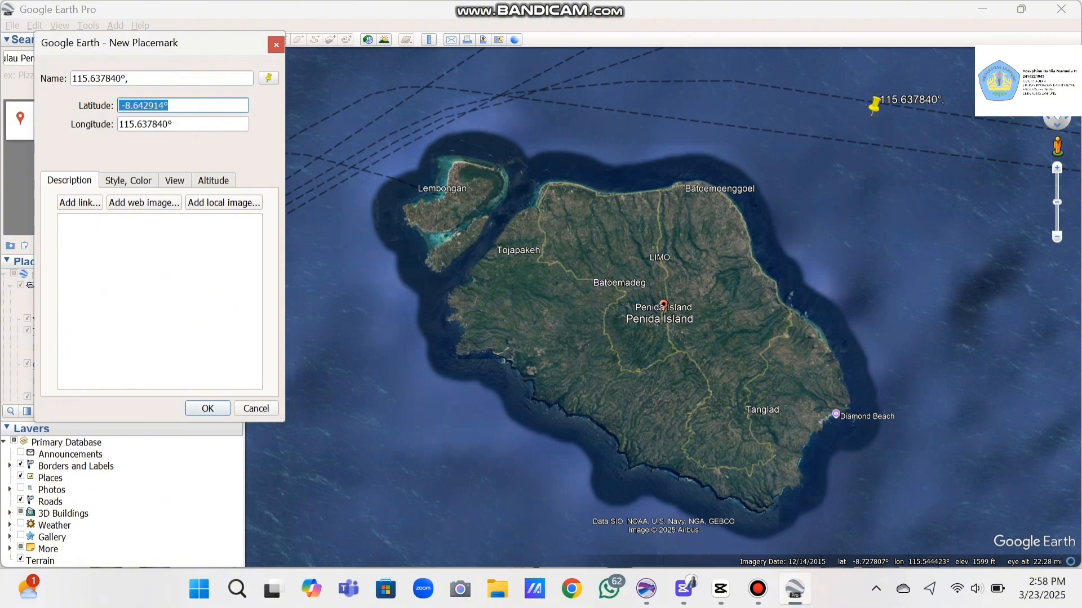
click(132, 78)
key(ctrl+v)
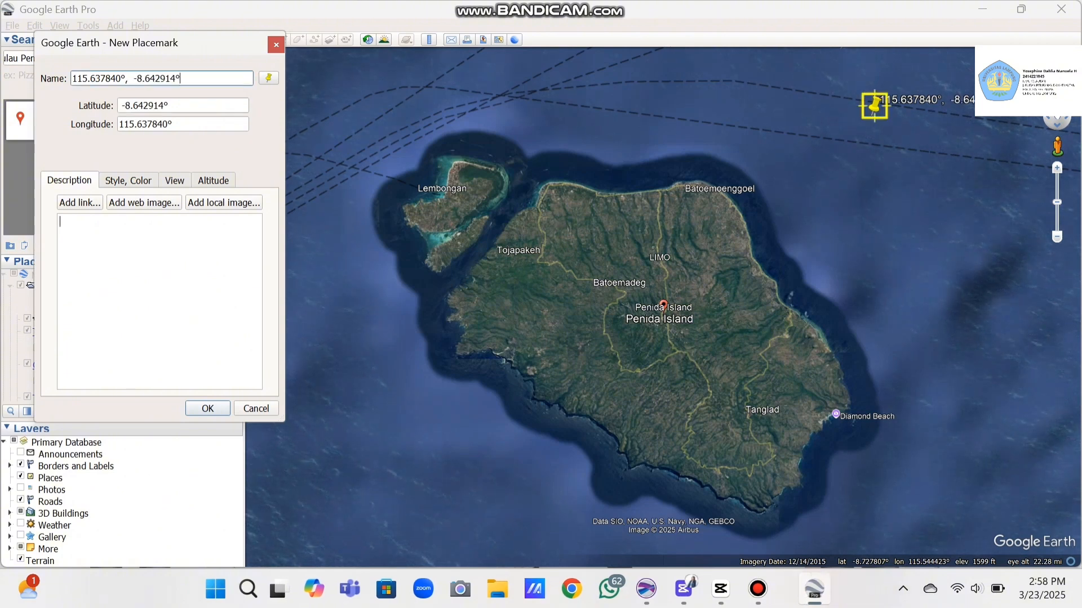
key(Return)
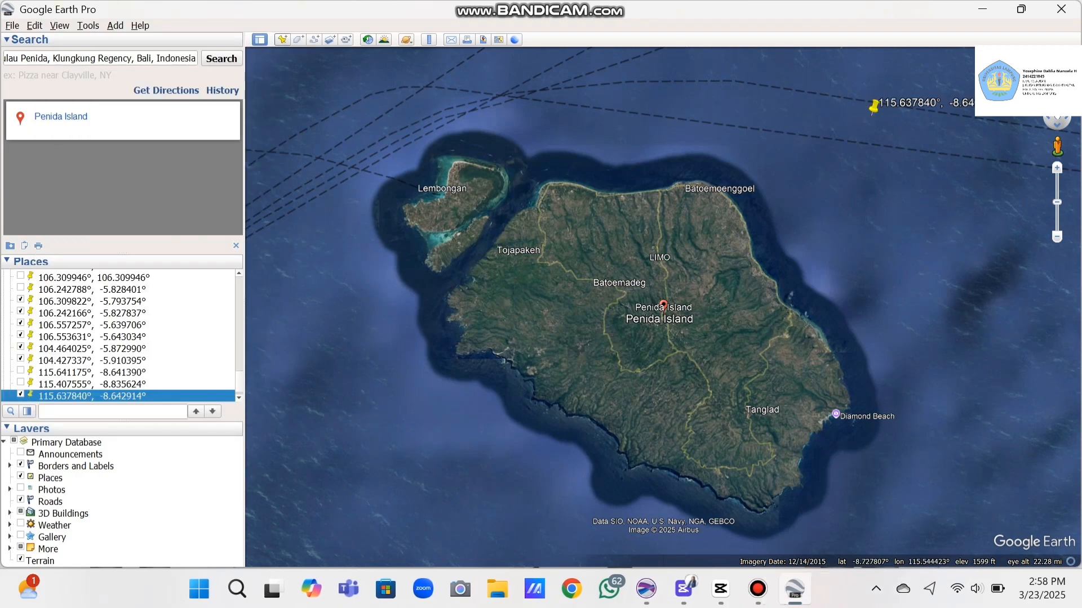
- Add a second placemark in the sea southwest of Penida Island and name it with its longitude, 115.409885°, followed by a comma
click(283, 39)
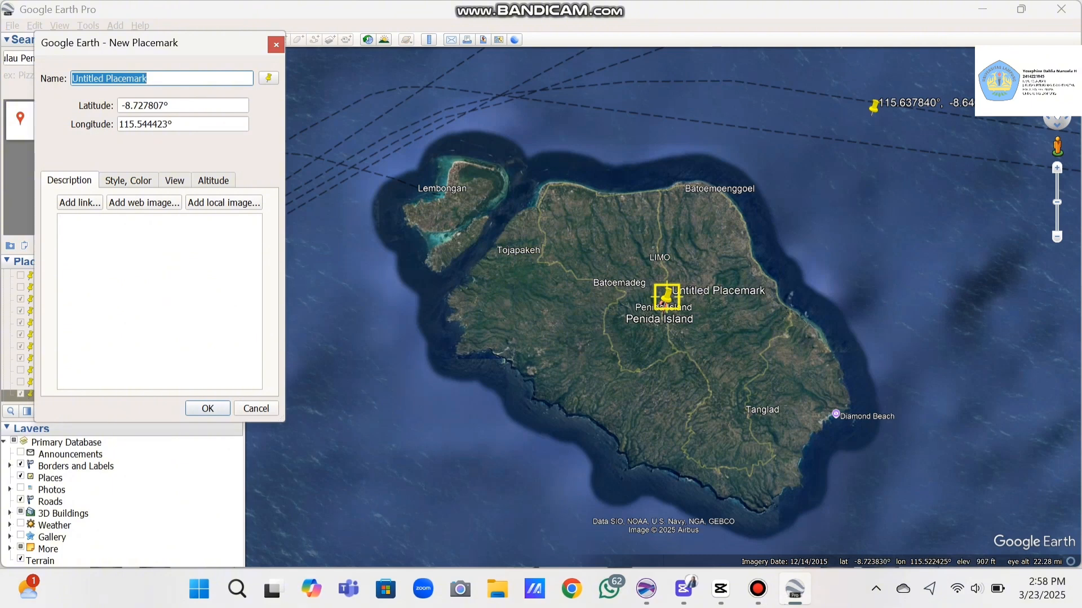
drag(666, 295, 368, 535)
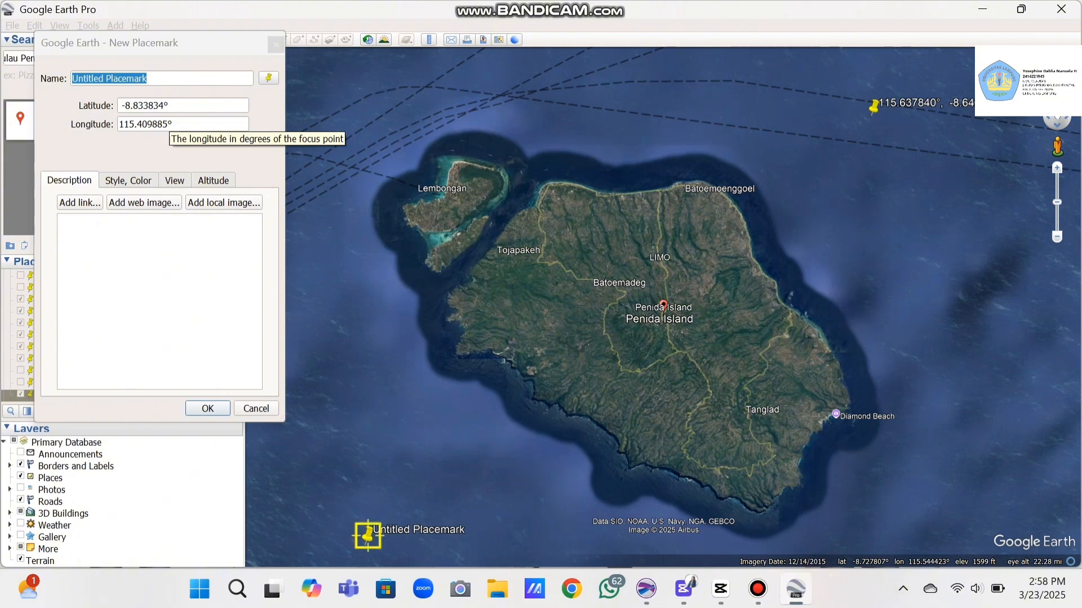
click(171, 124)
key(ctrl+a)
key(ctrl+c)
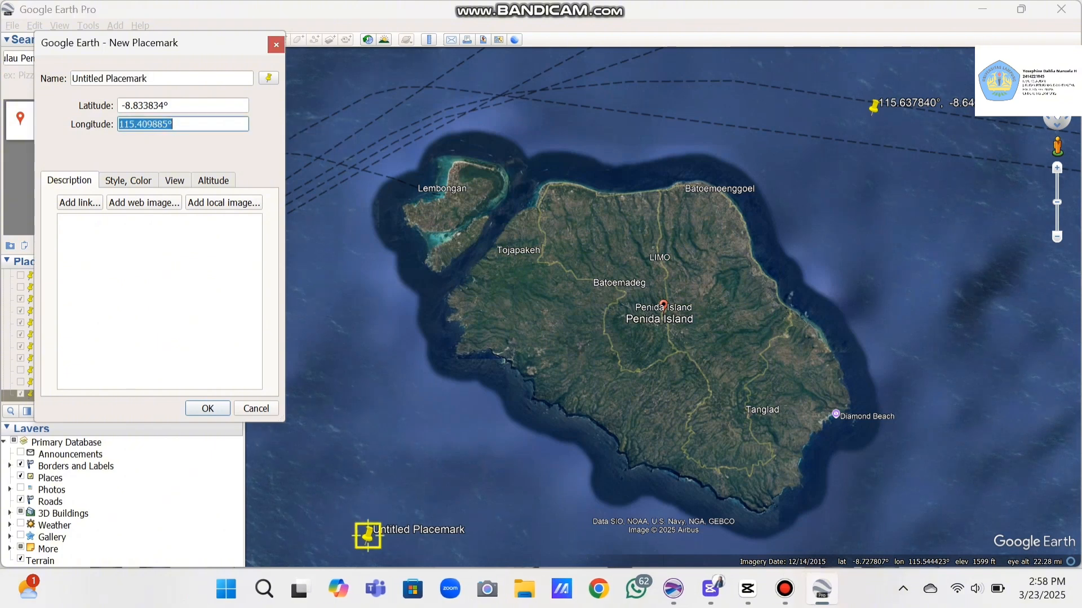
click(161, 79)
key(ctrl+a)
key(BackSpace)
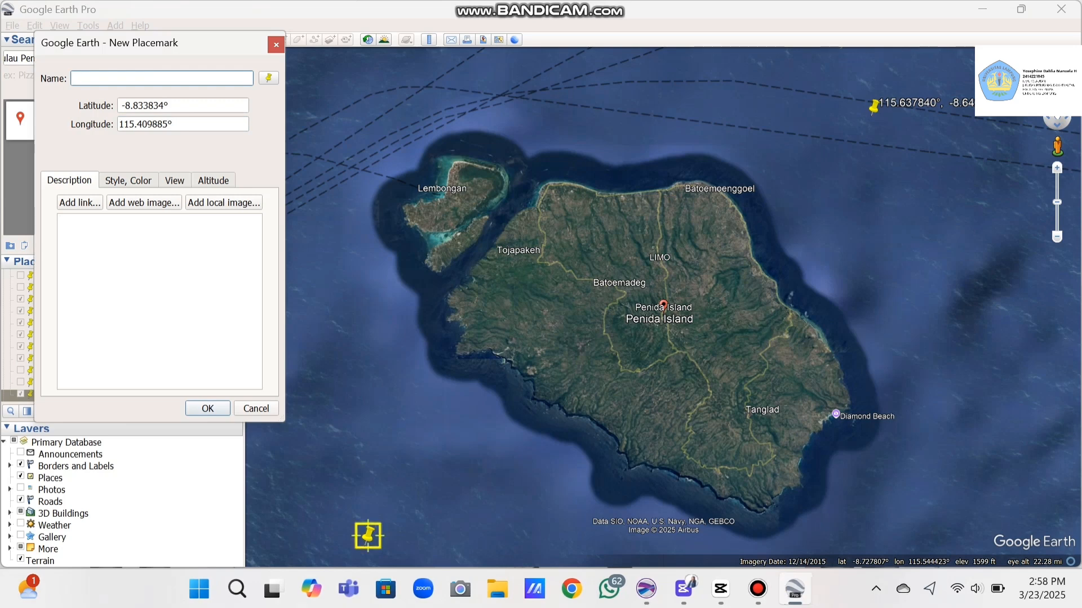
key(ctrl+v)
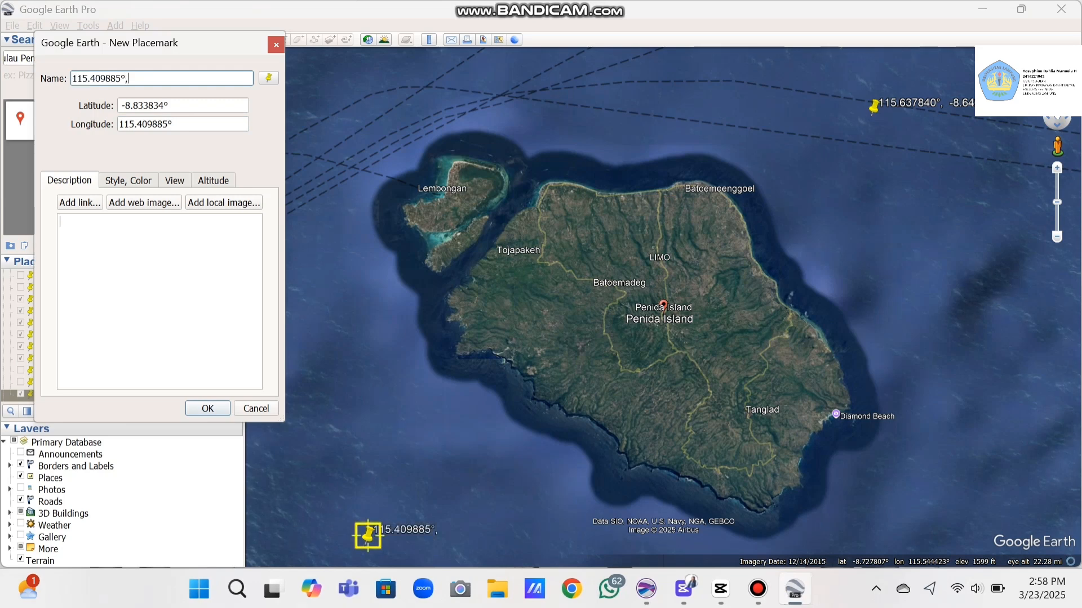
text(,)
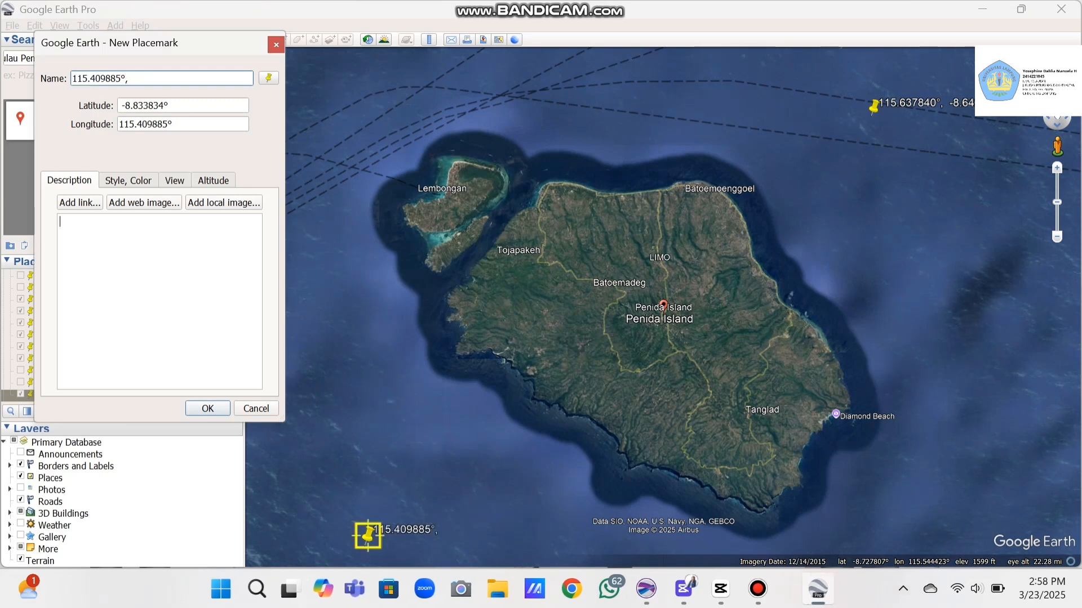
- Append the latitude -8.833834° to the southwest placemark's name and save the placemark
click(153, 105)
key(ctrl+a)
key(ctrl+c)
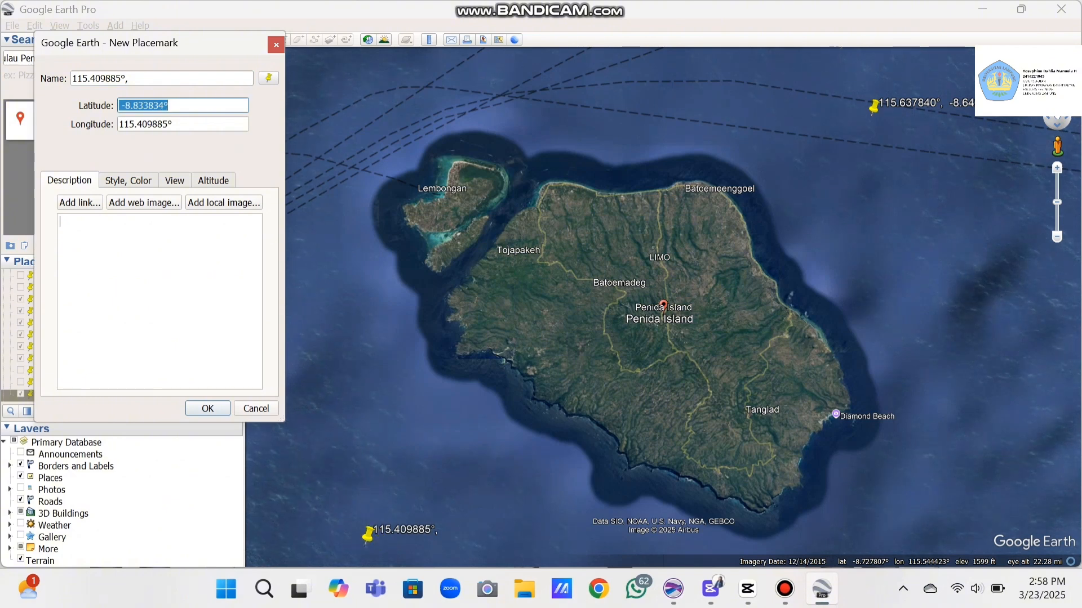
click(160, 79)
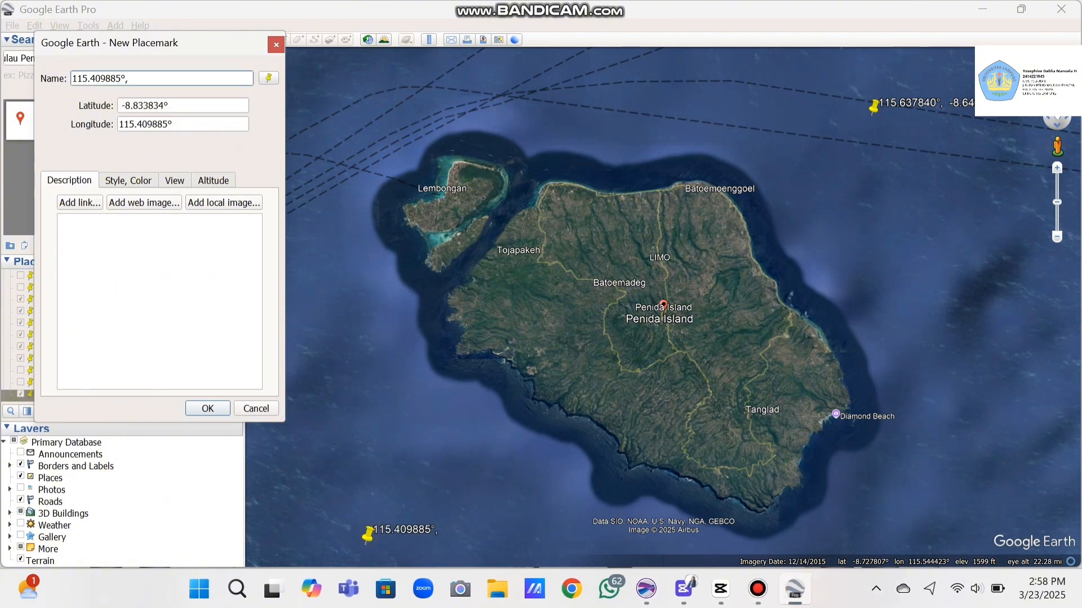
key(ctrl+v)
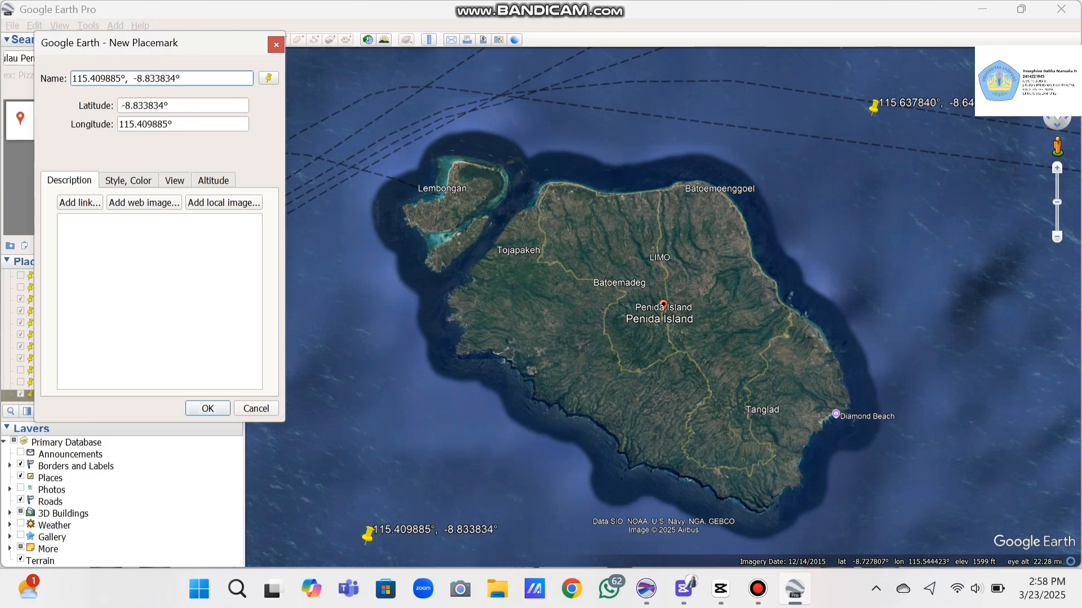
key(Return)
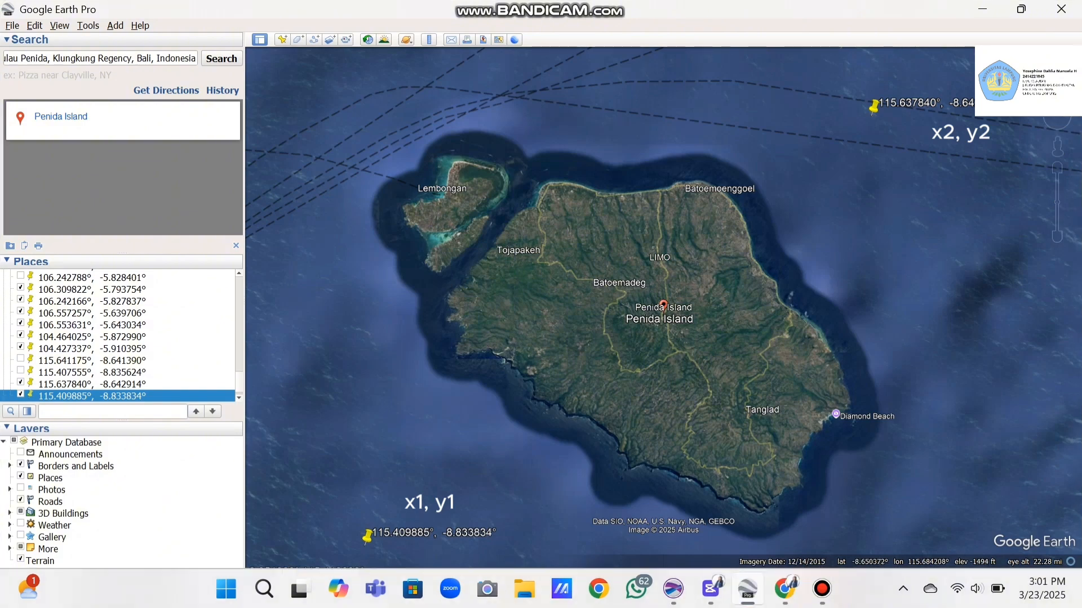
- Switch to Google Chrome and open the GEBCO website, gebco.net
mouse_move(785, 588)
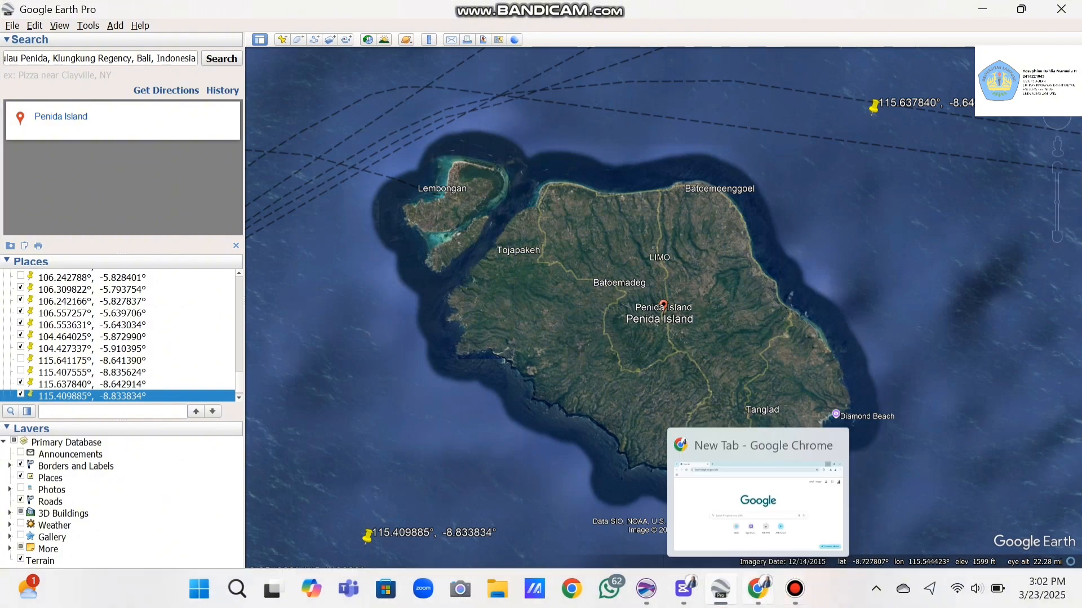
click(758, 589)
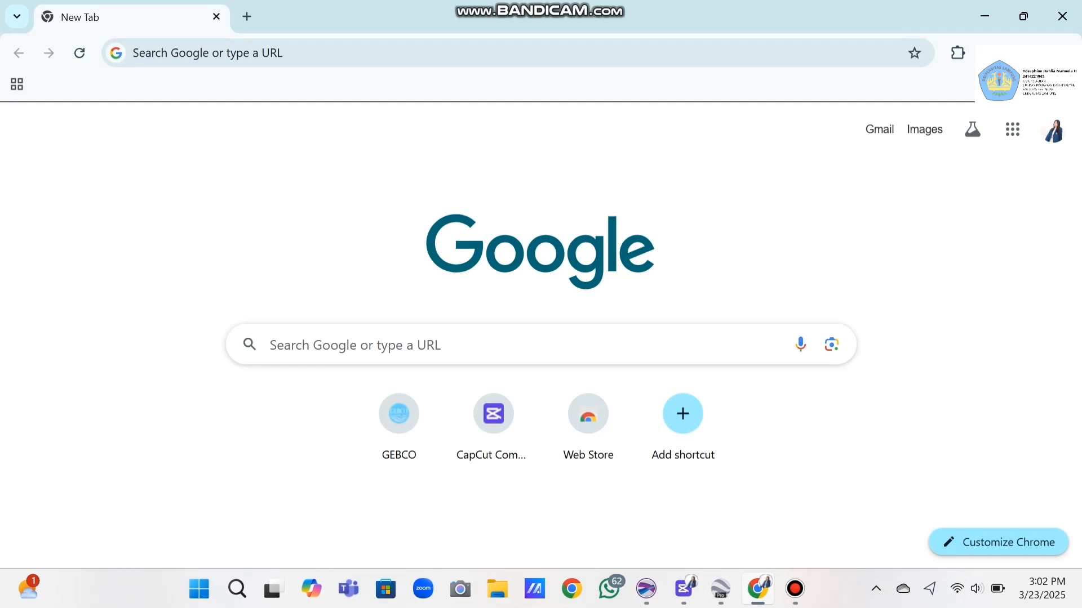
click(207, 53)
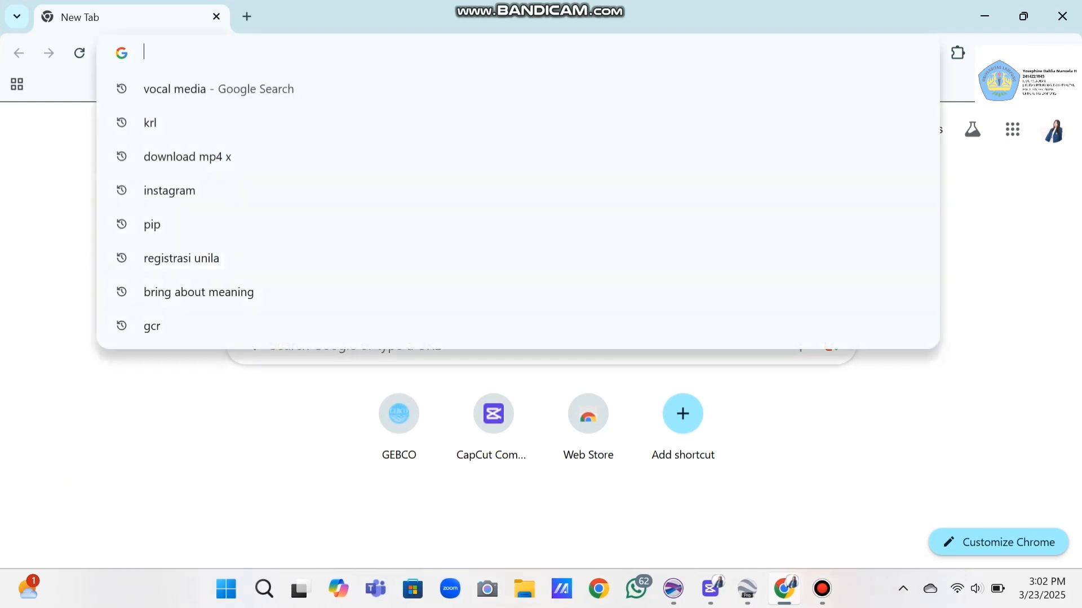
text(geb)
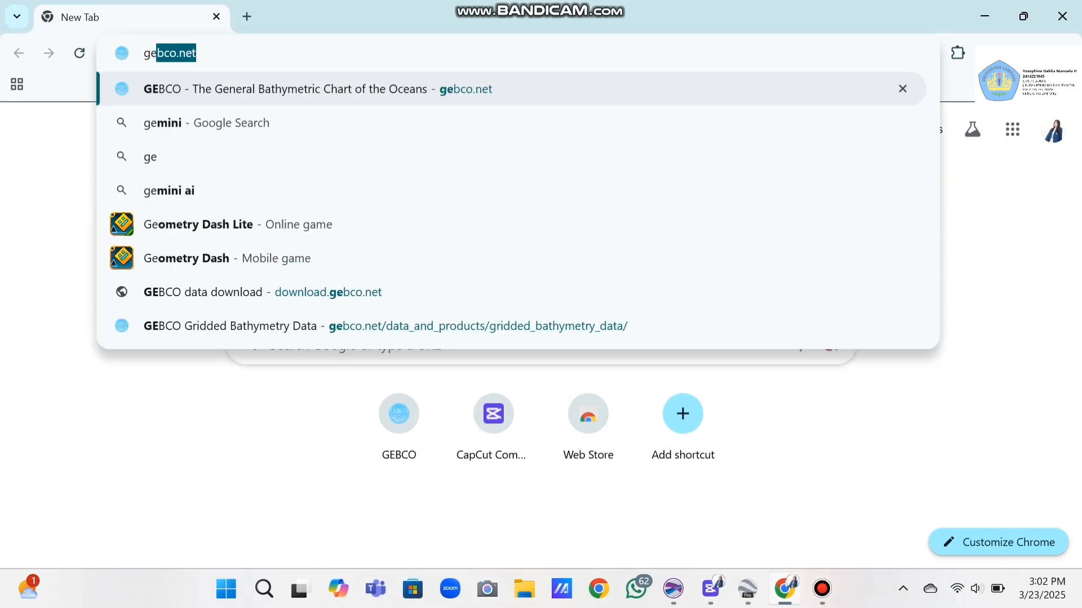
text(co)
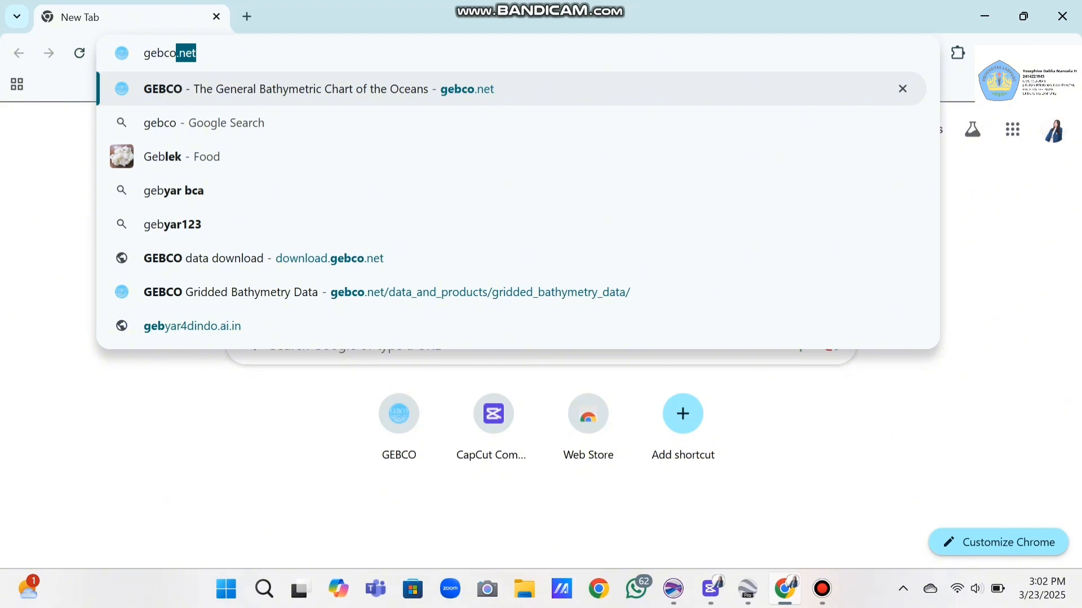
key(Return)
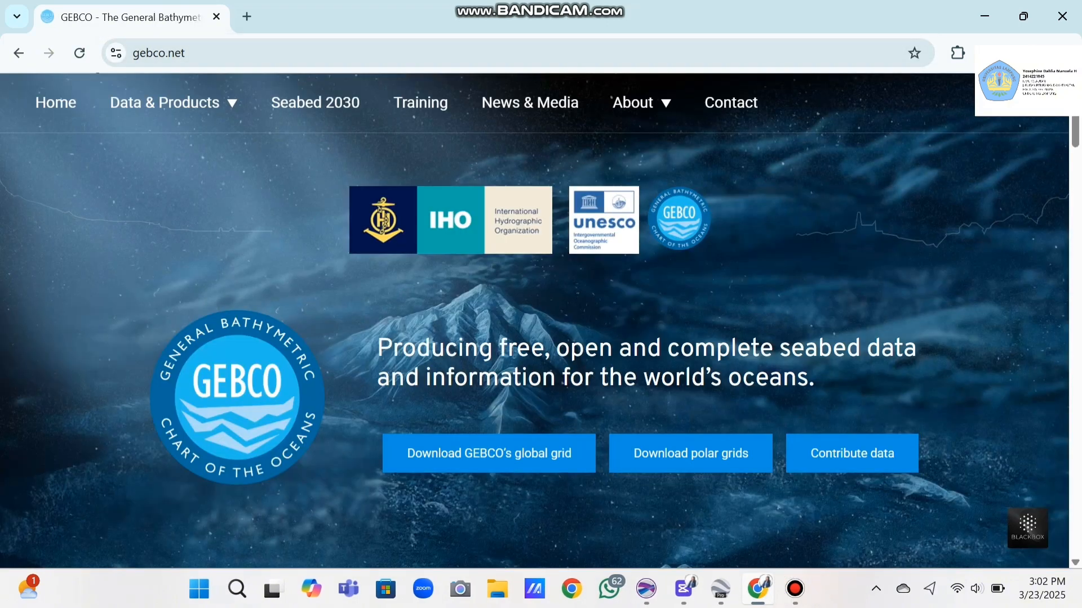
- Open GEBCO's Gridded Bathymetry Data page and go to the data download application for user-defined areas
scroll(535, 321, down, 7)
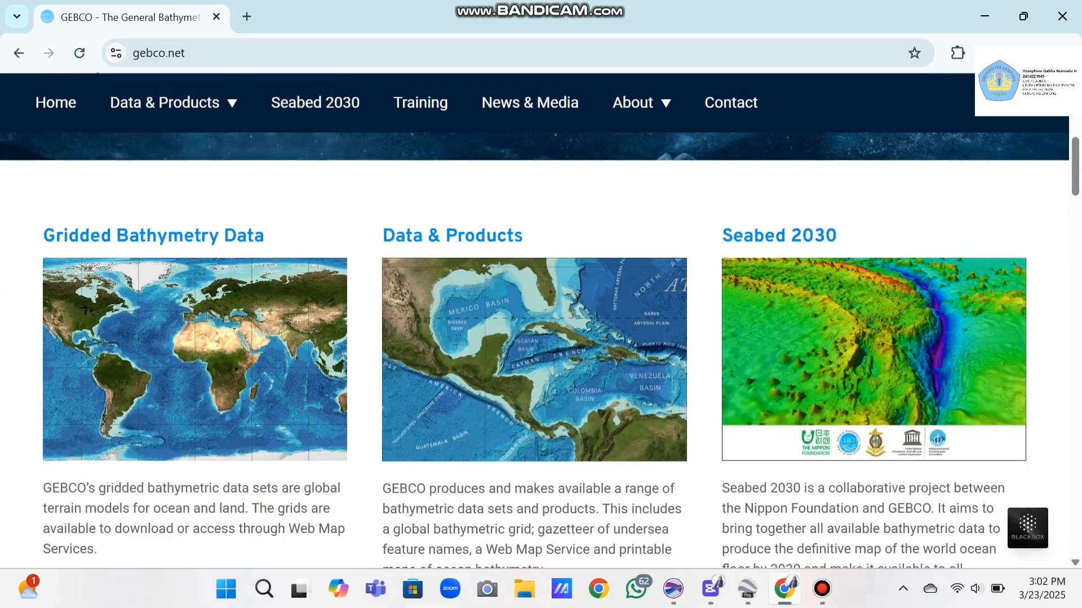
scroll(327, 251, down, 1)
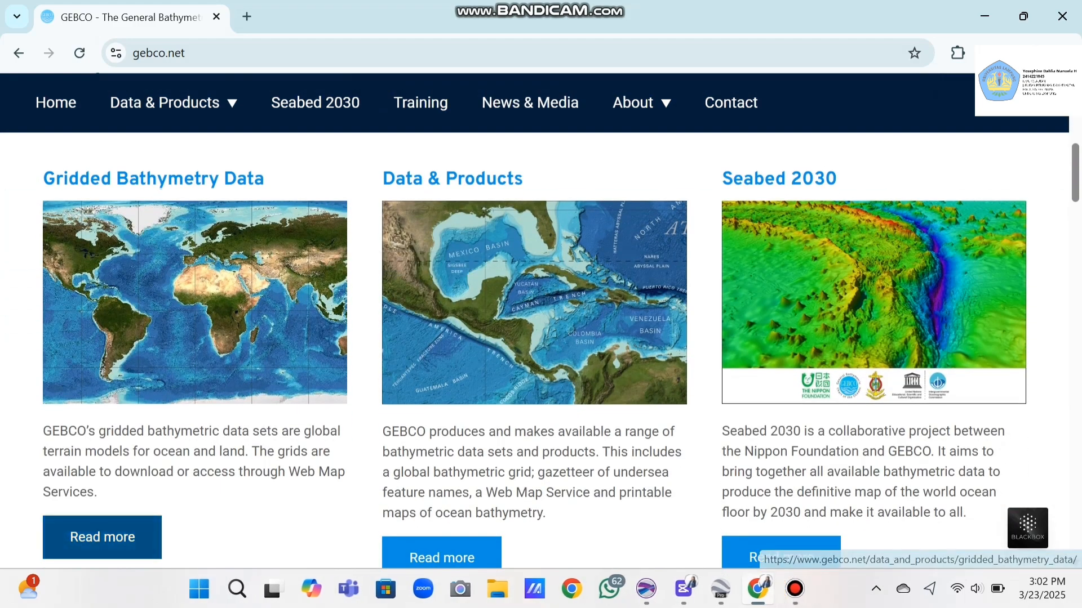
click(102, 537)
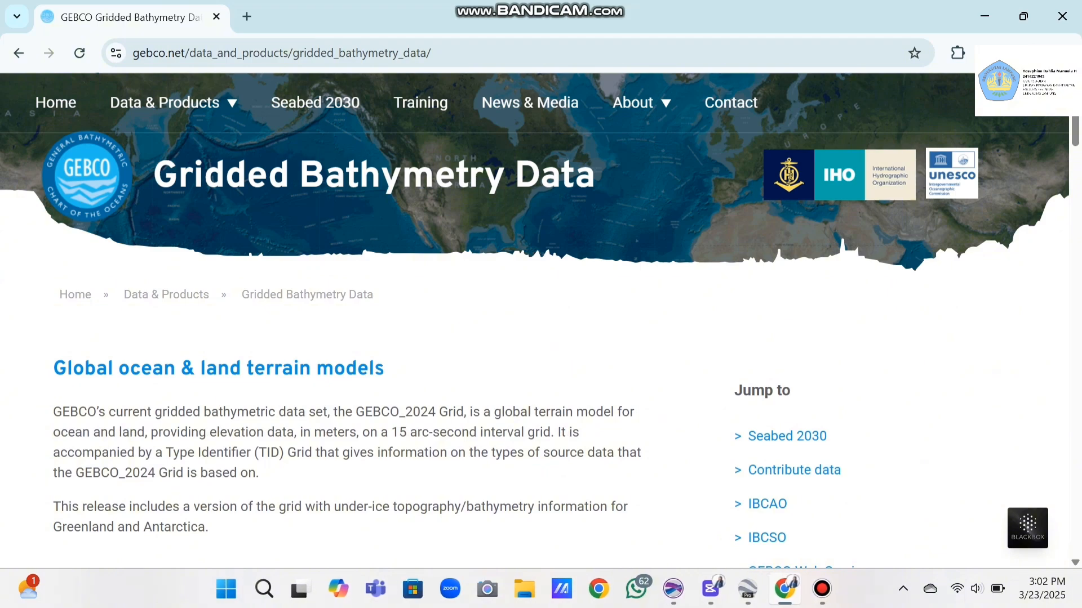
scroll(541, 321, down, 7)
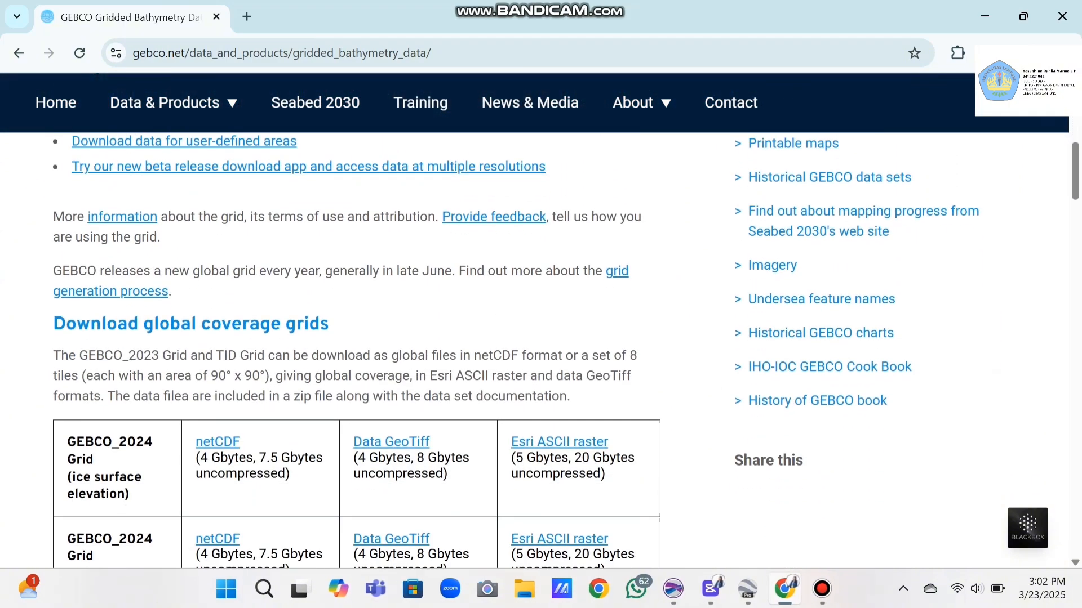
scroll(361, 366, down, 11)
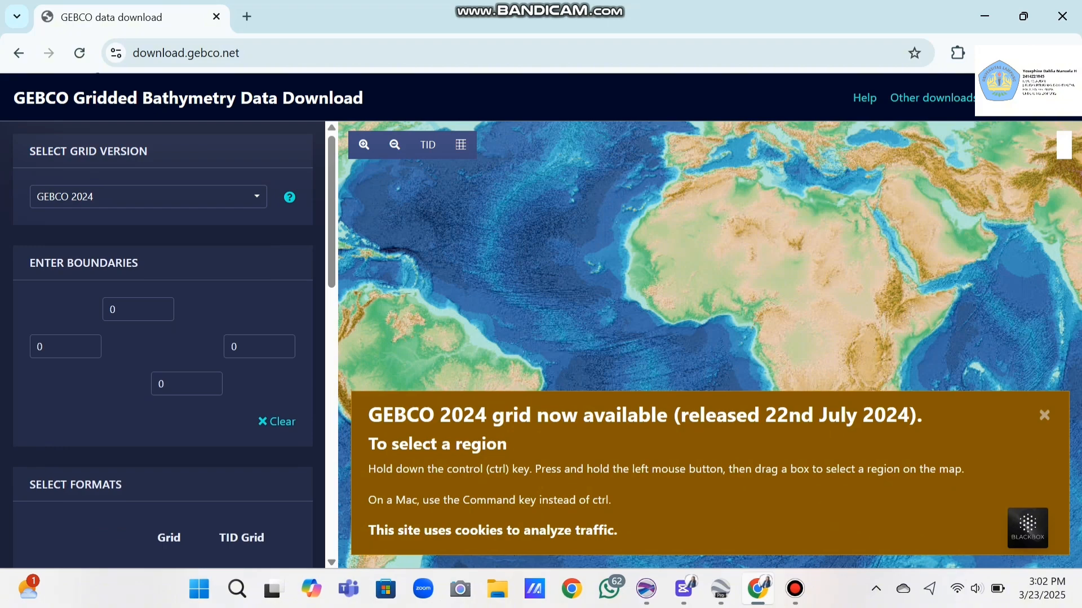
- Dismiss the GEBCO 2024 release notice and set the western boundary of the download area to 115.409885
click(1044, 415)
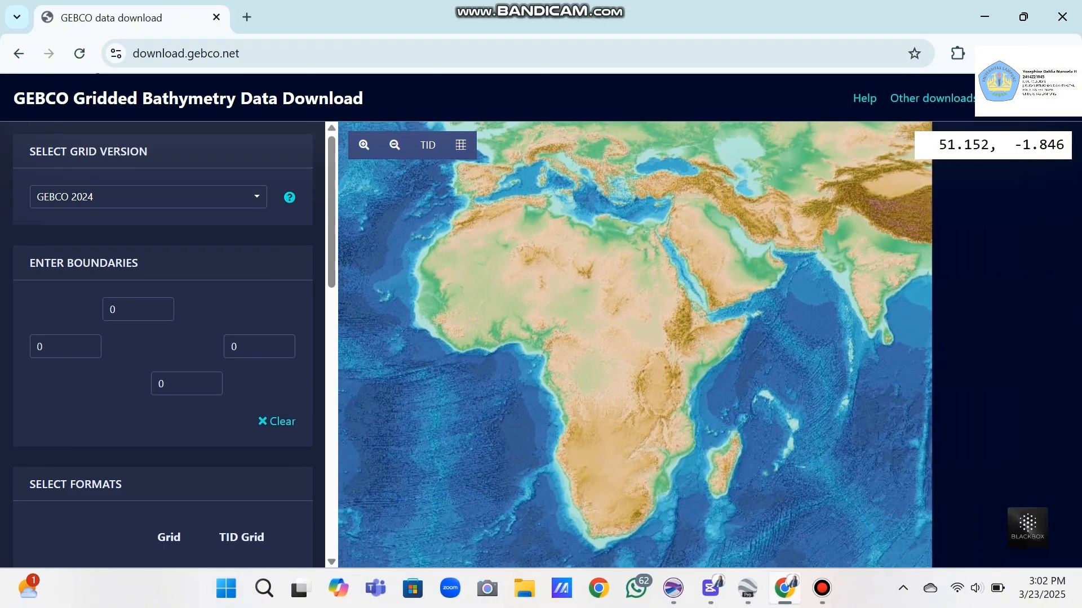
drag(748, 385, 600, 396)
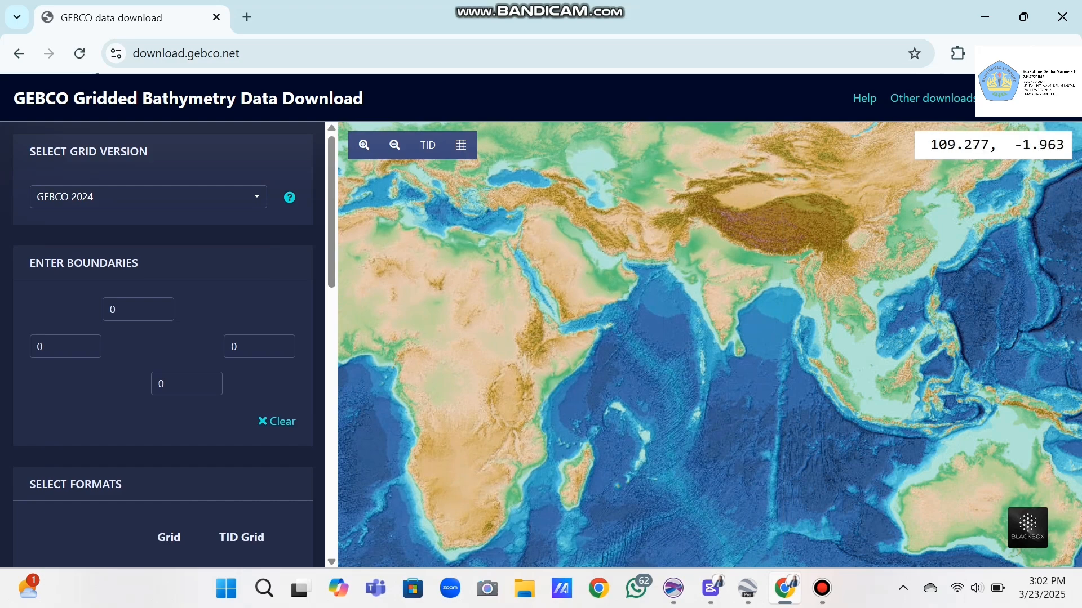
scroll(913, 423, up, 1)
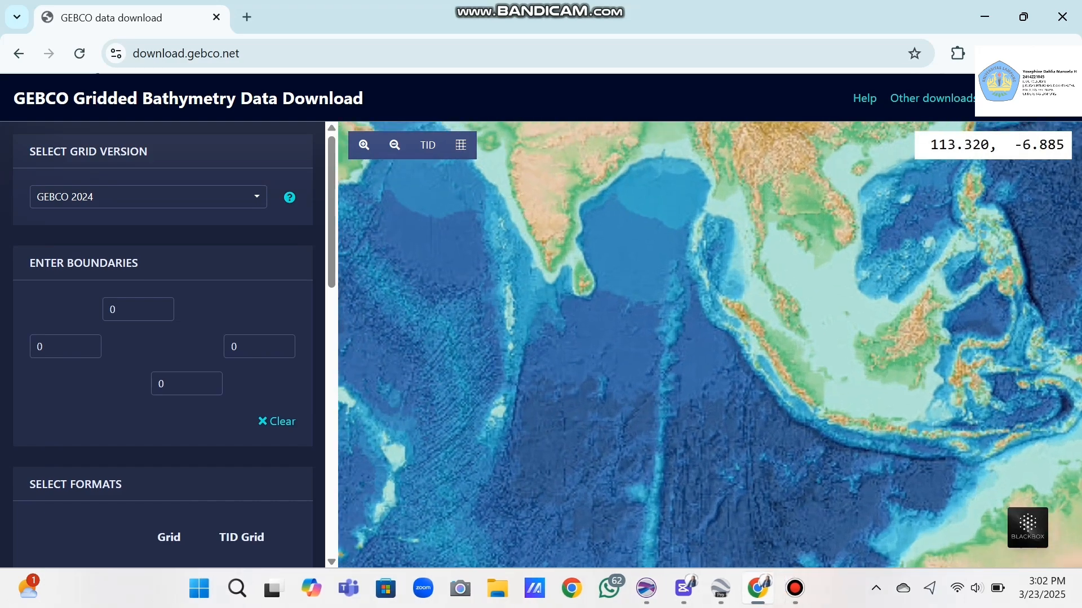
scroll(912, 422, up, 1)
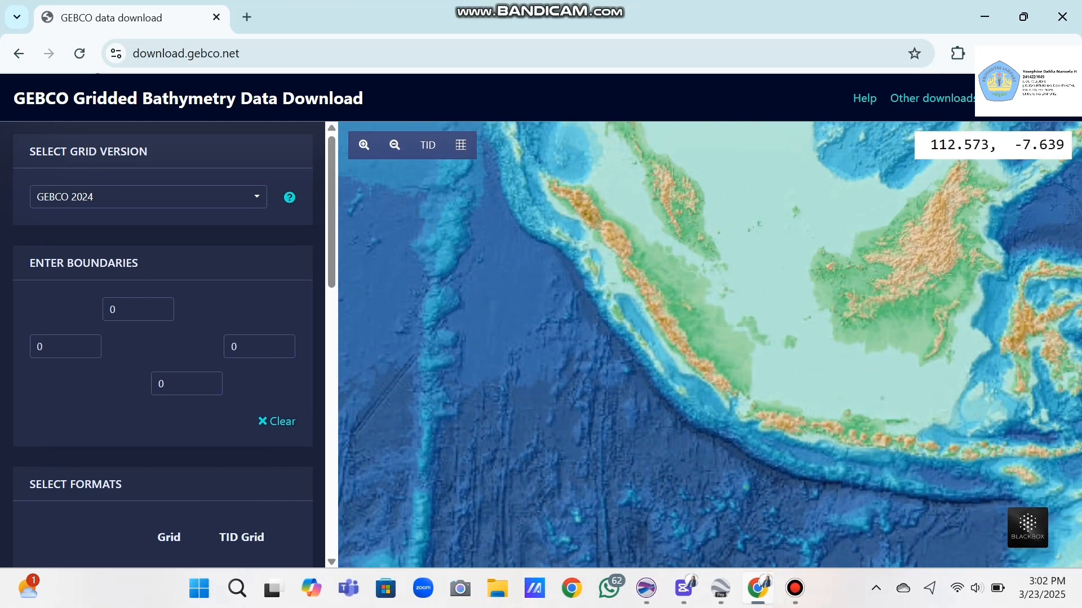
drag(880, 433, 689, 352)
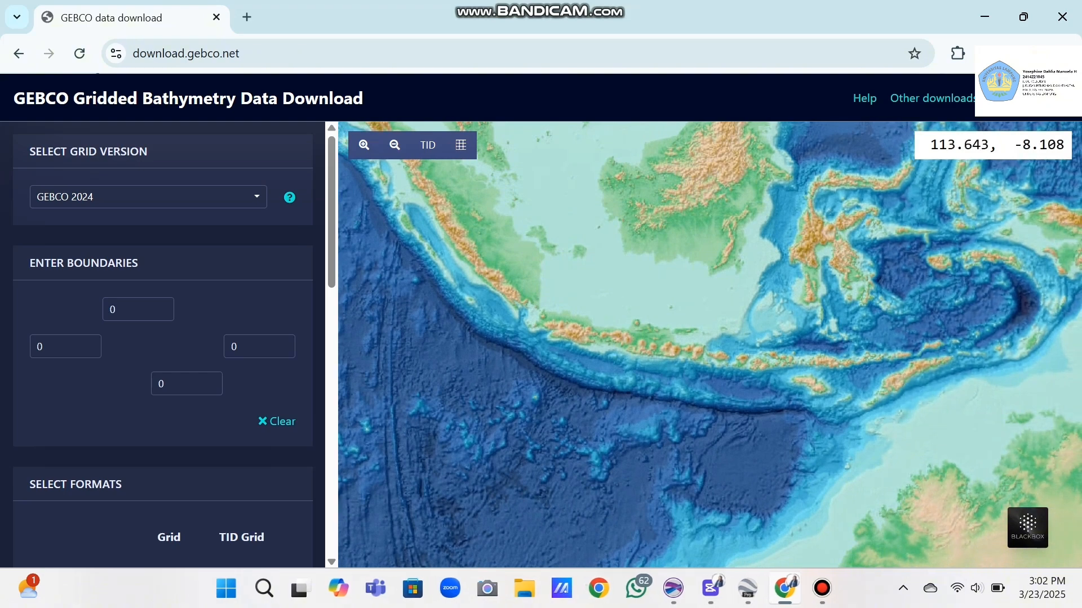
scroll(703, 358, up, 1)
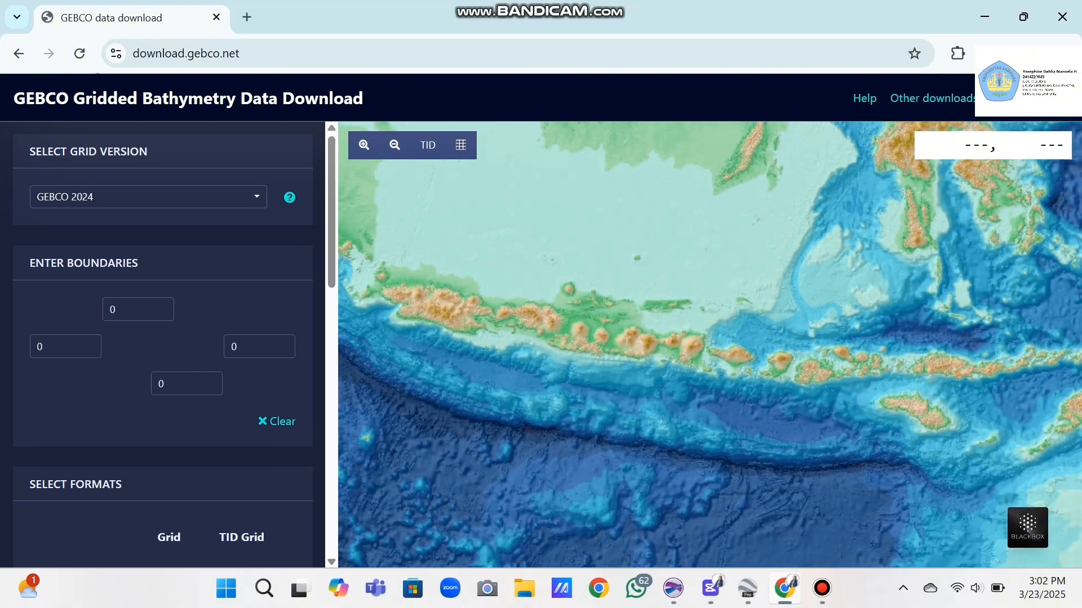
click(66, 346)
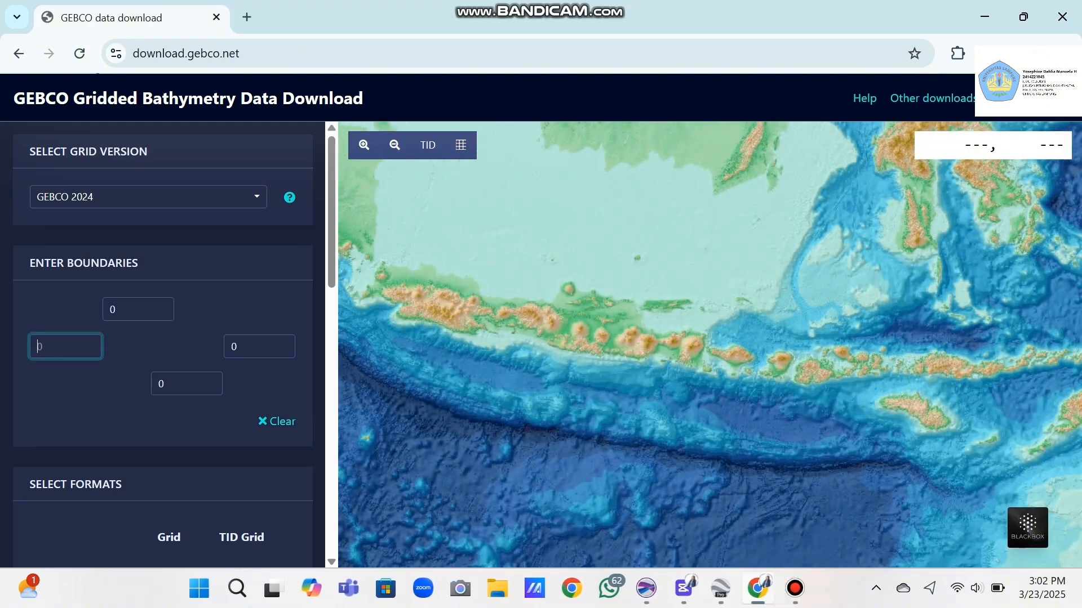
text(115.)
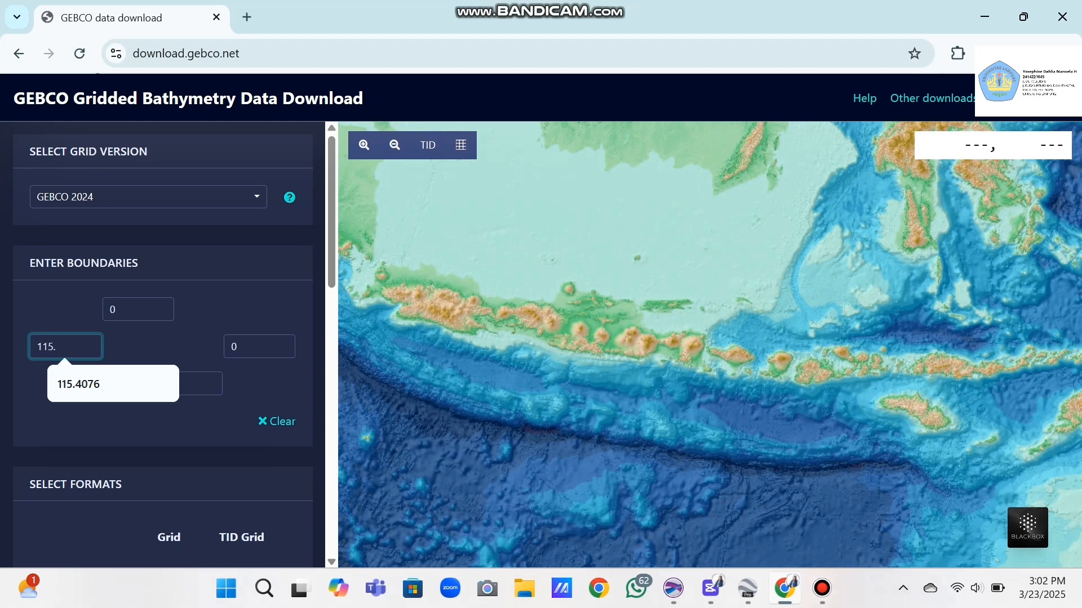
text(409885)
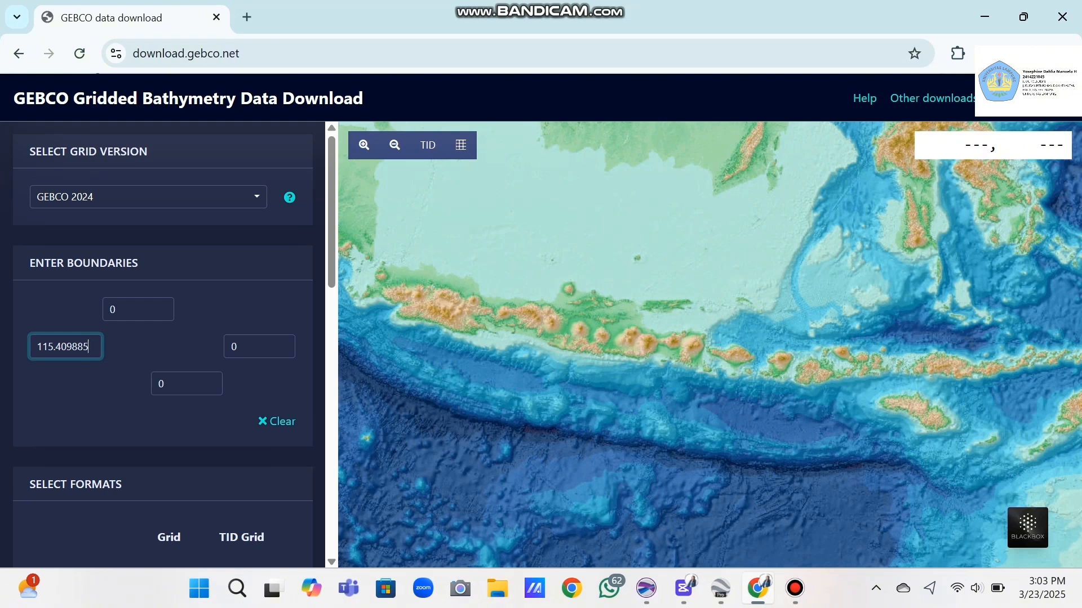
- Set the southern boundary of the download area to -8.833834
click(187, 384)
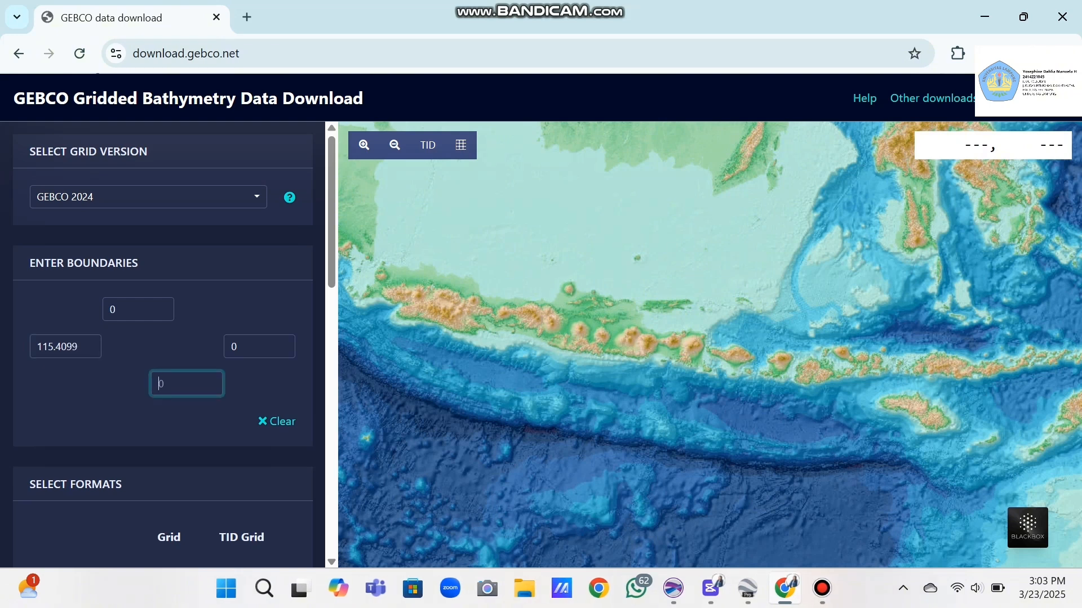
text(-8)
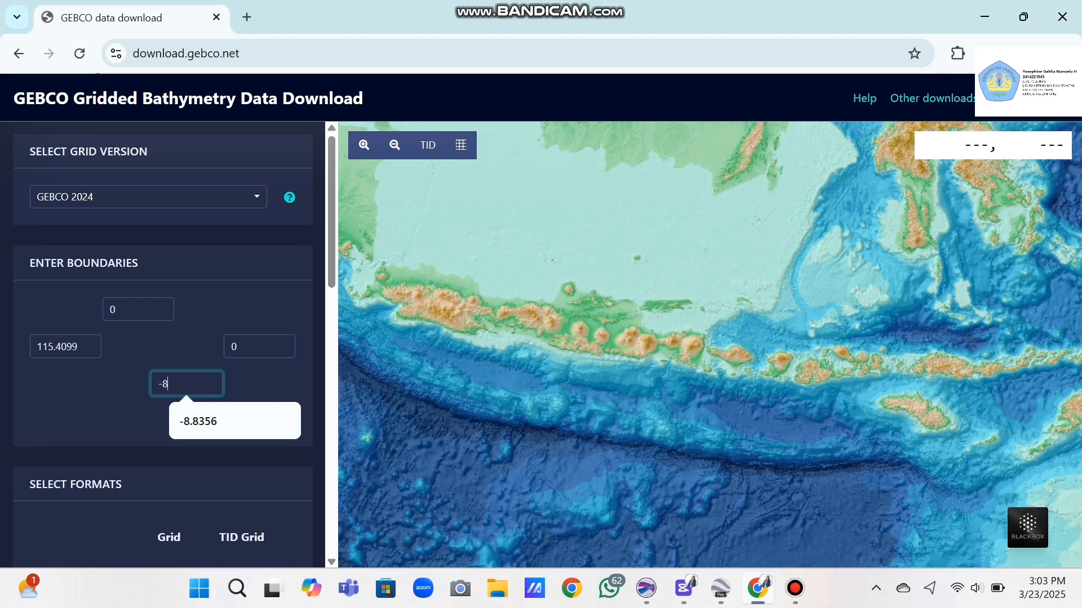
text(.833)
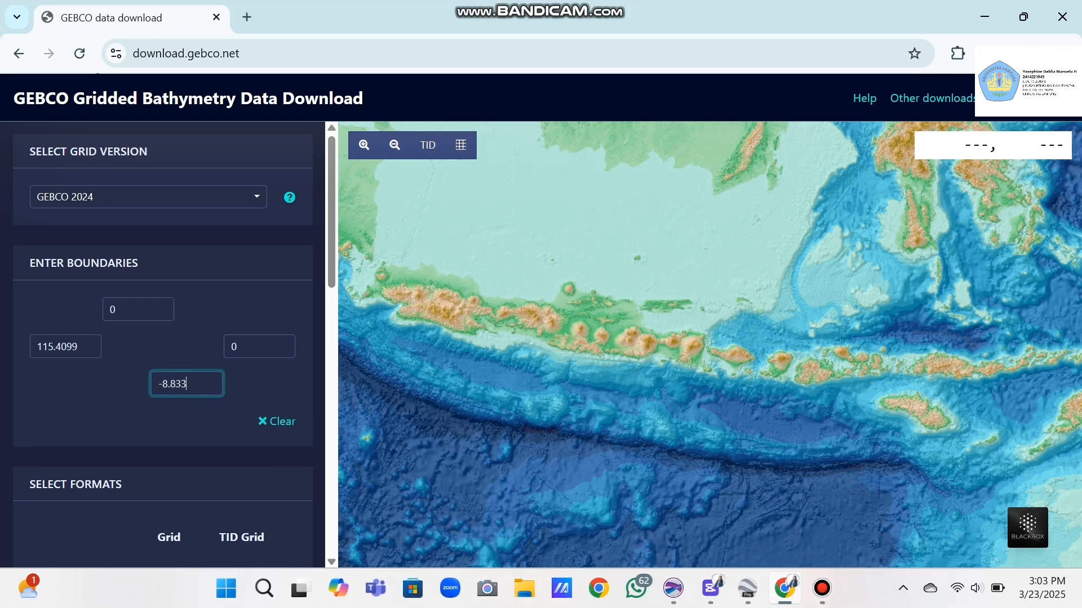
text(834)
- Set the eastern boundary of the download area to 115.637840
click(259, 346)
key(BackSpace)
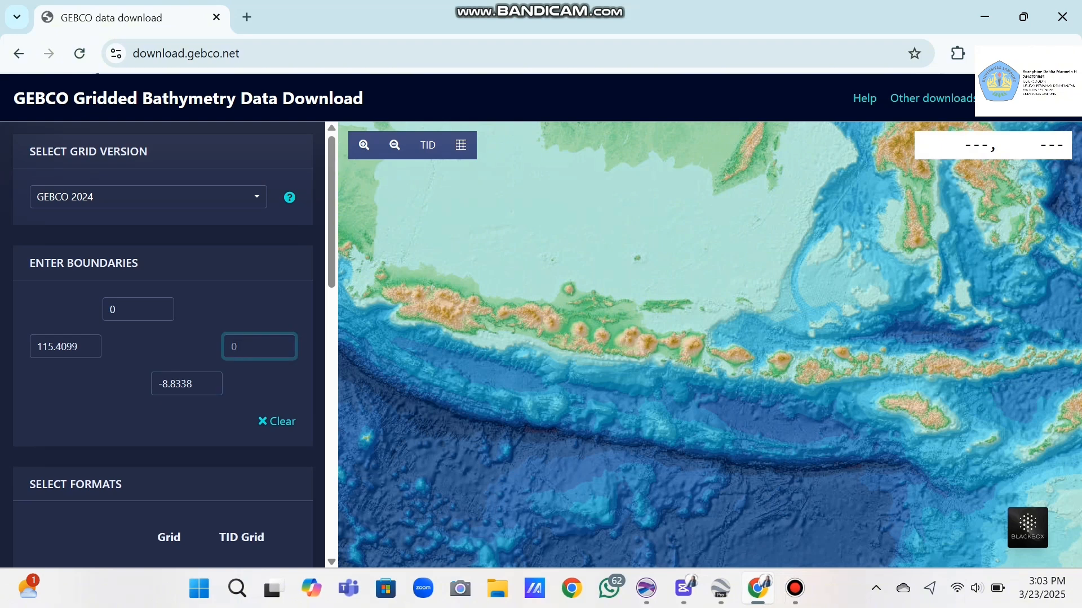
text(115)
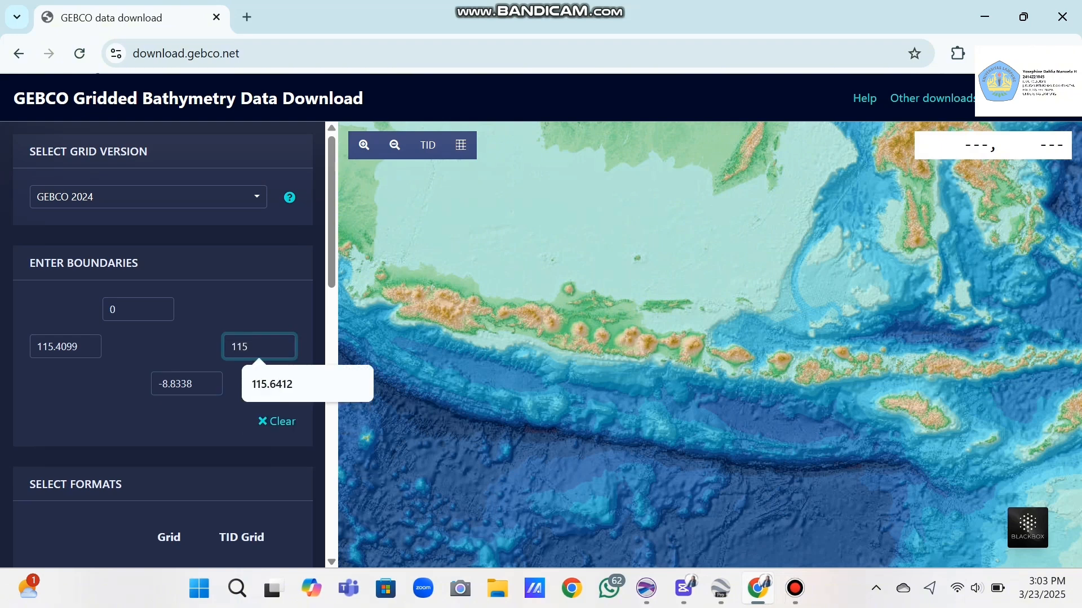
text(.)
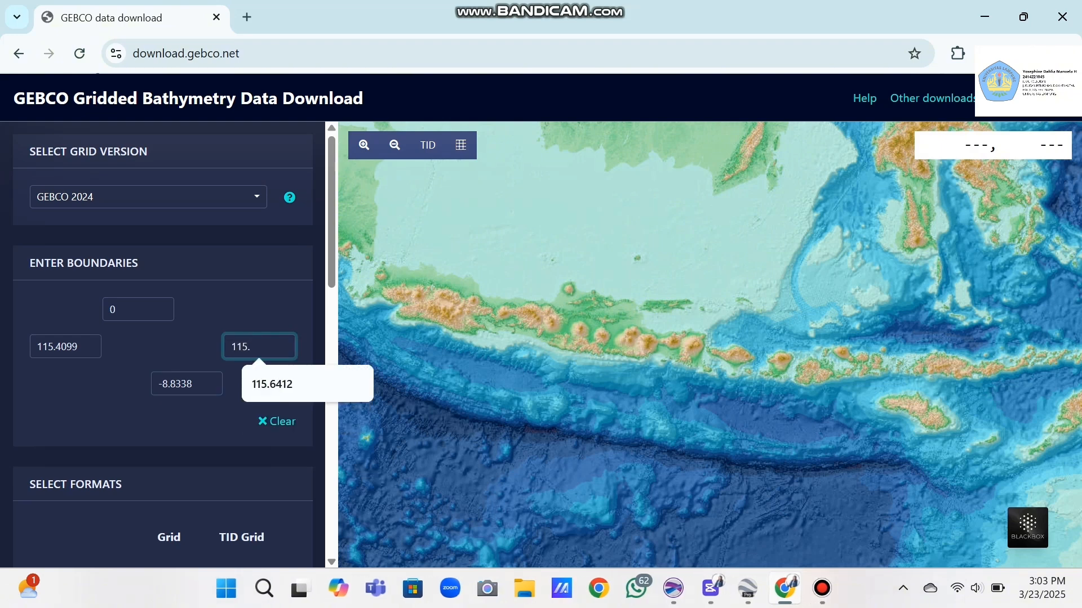
text(6378)
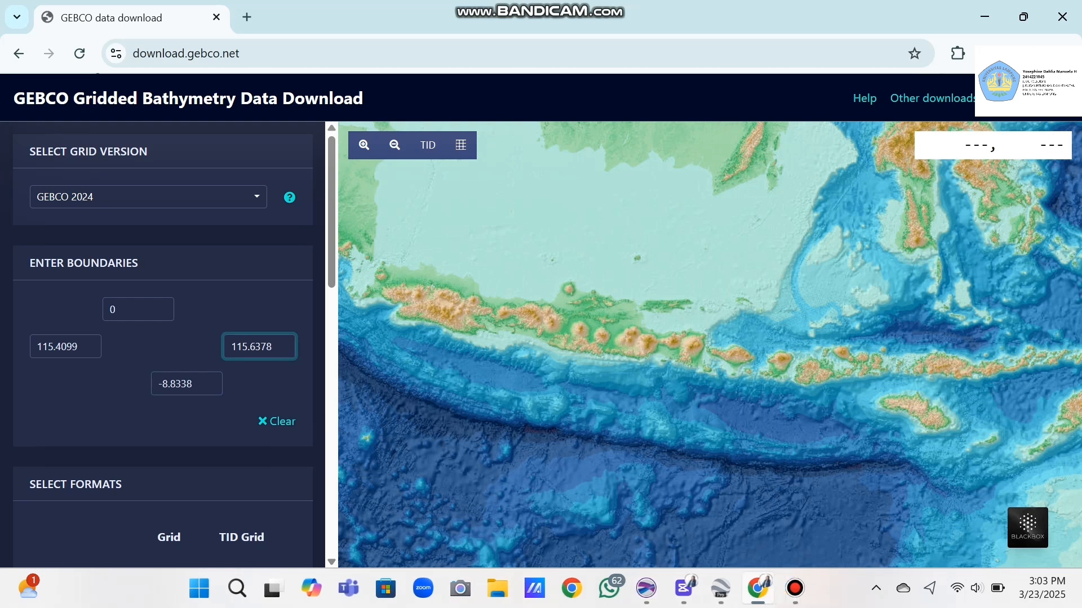
text(40)
- Set the northern boundary of the download area to -8.642914 and apply it to the map selection
click(126, 309)
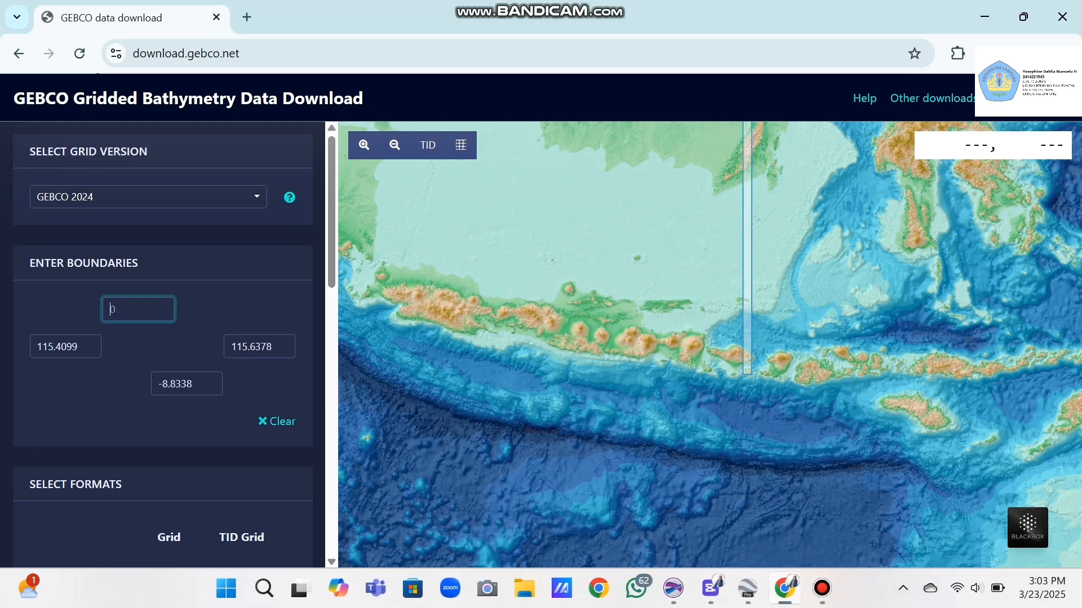
text(-8.)
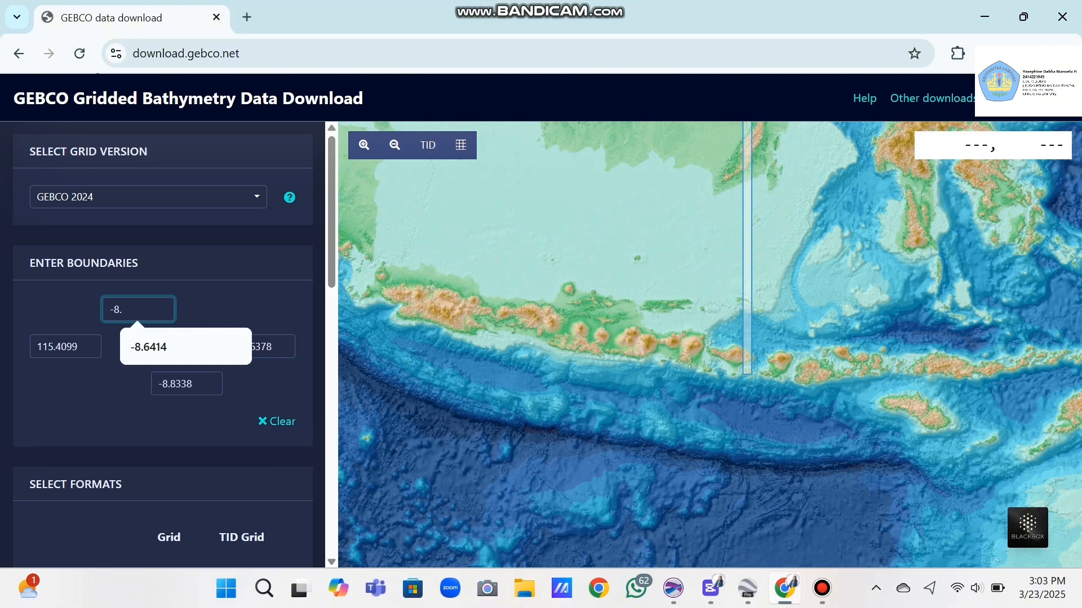
text(64)
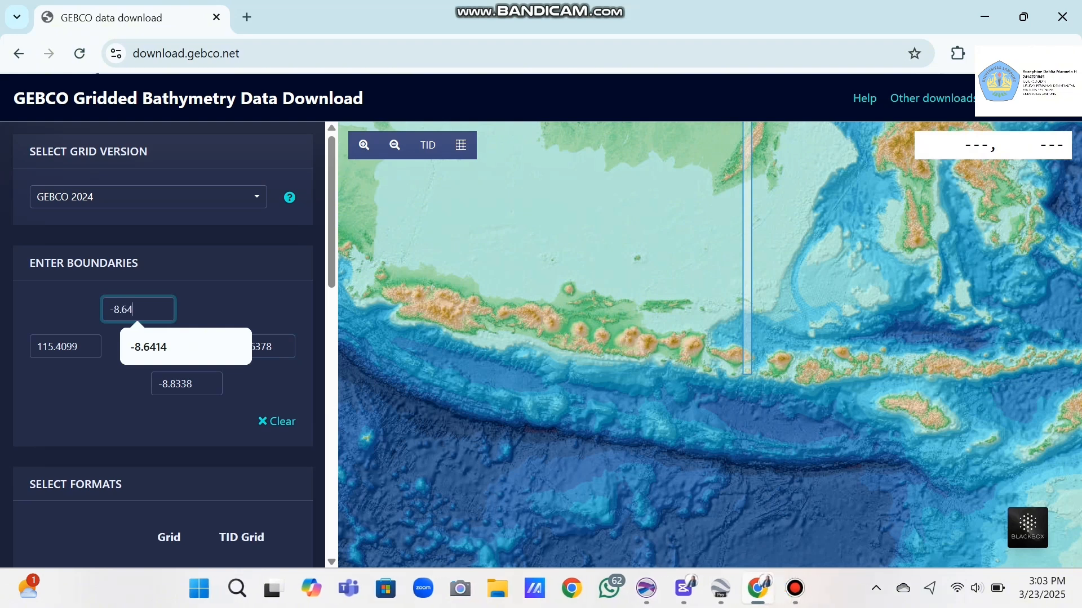
text(2914)
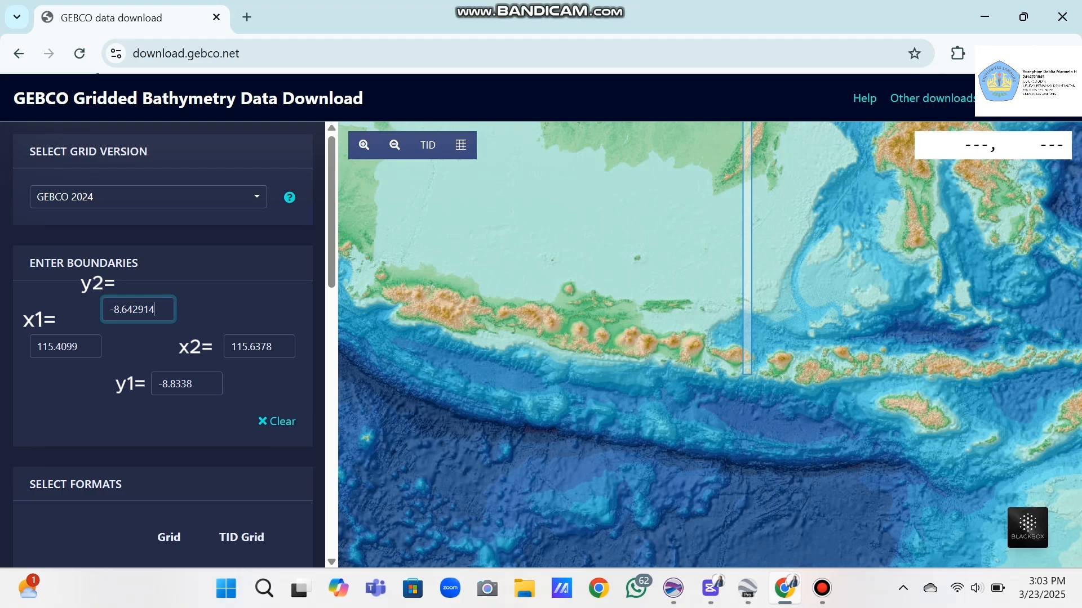
click(242, 307)
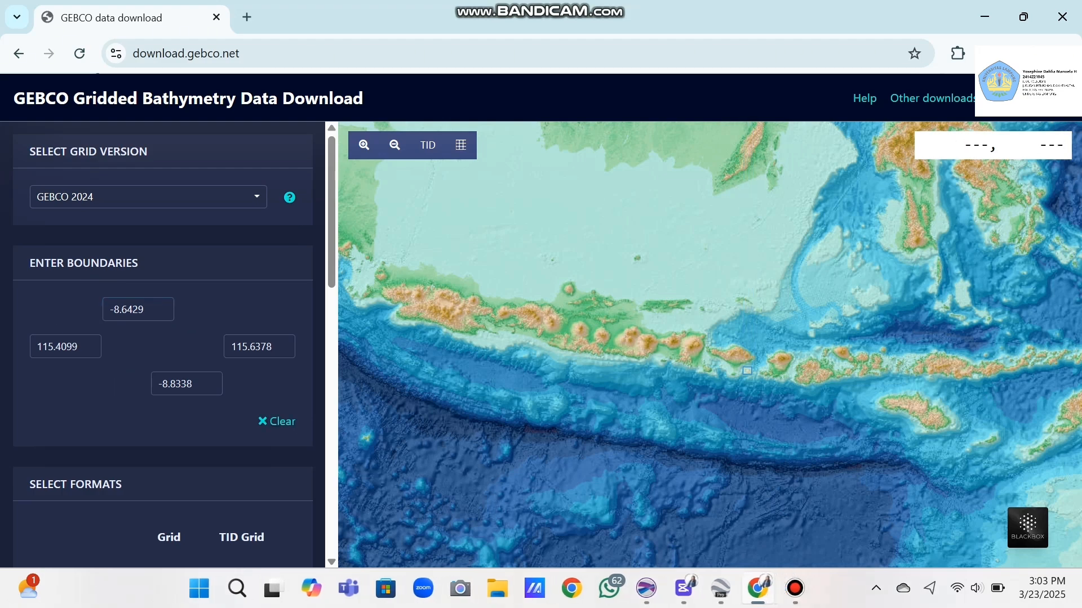
- Inspect the selection box on the map closely to check that it encloses Penida Island
scroll(744, 368, up, 3)
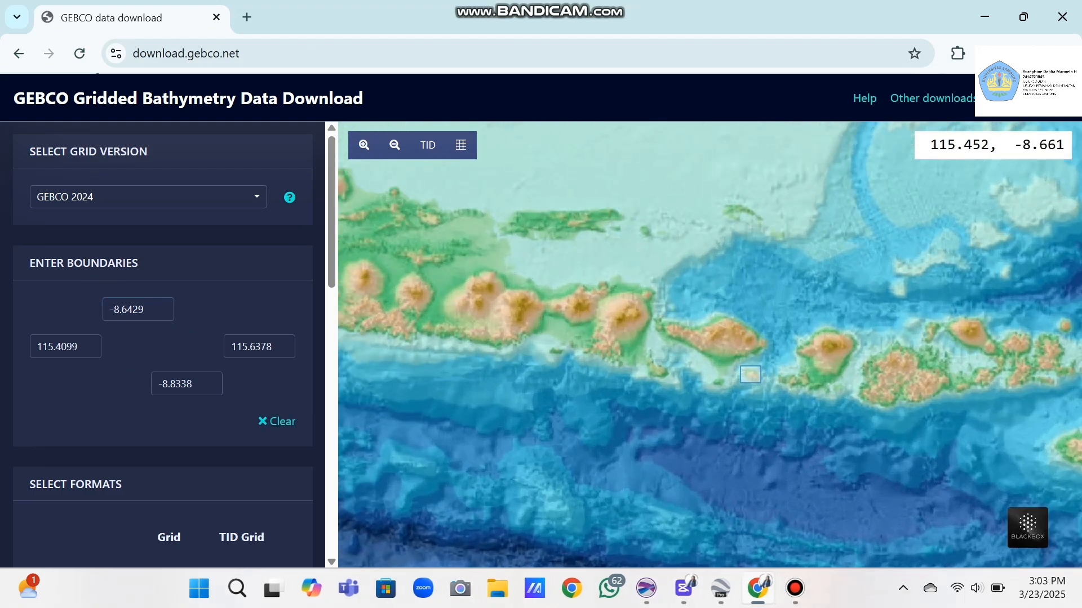
scroll(749, 372, up, 1)
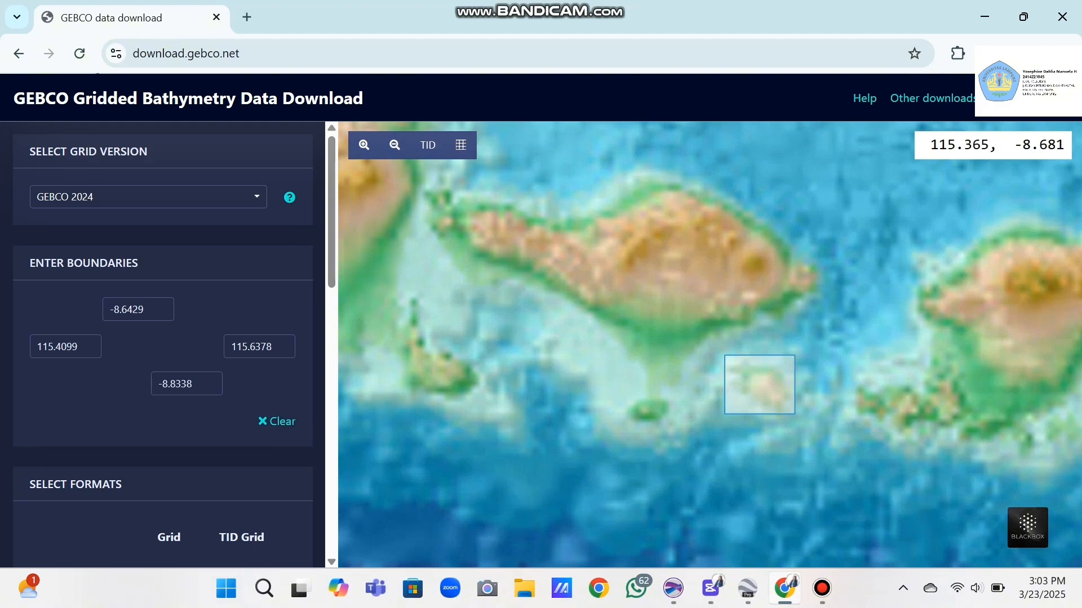
drag(710, 367, 613, 332)
scroll(681, 352, up, 1)
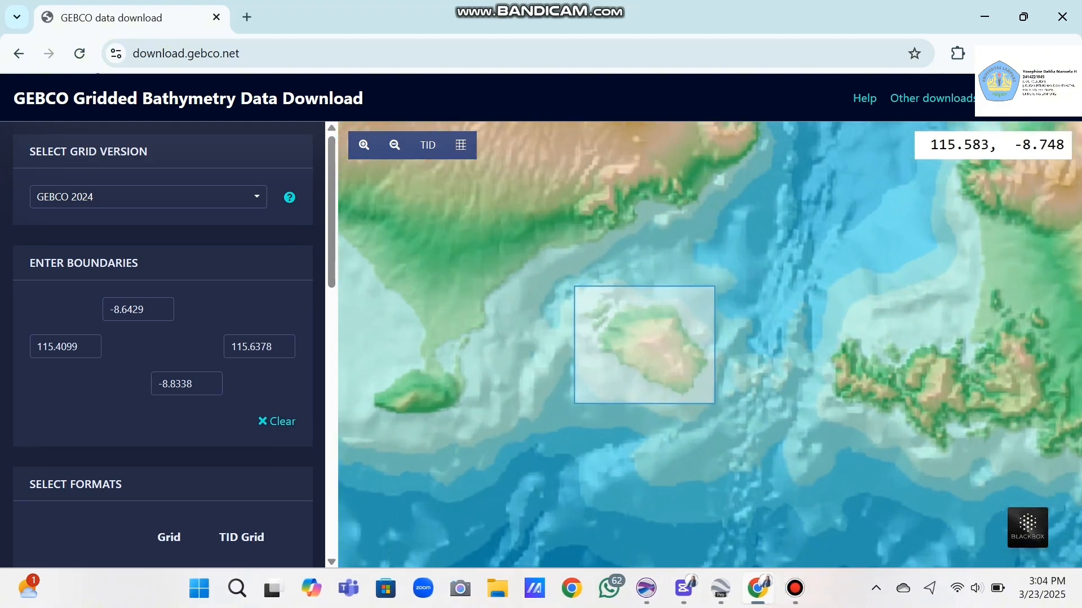
scroll(657, 353, up, 1)
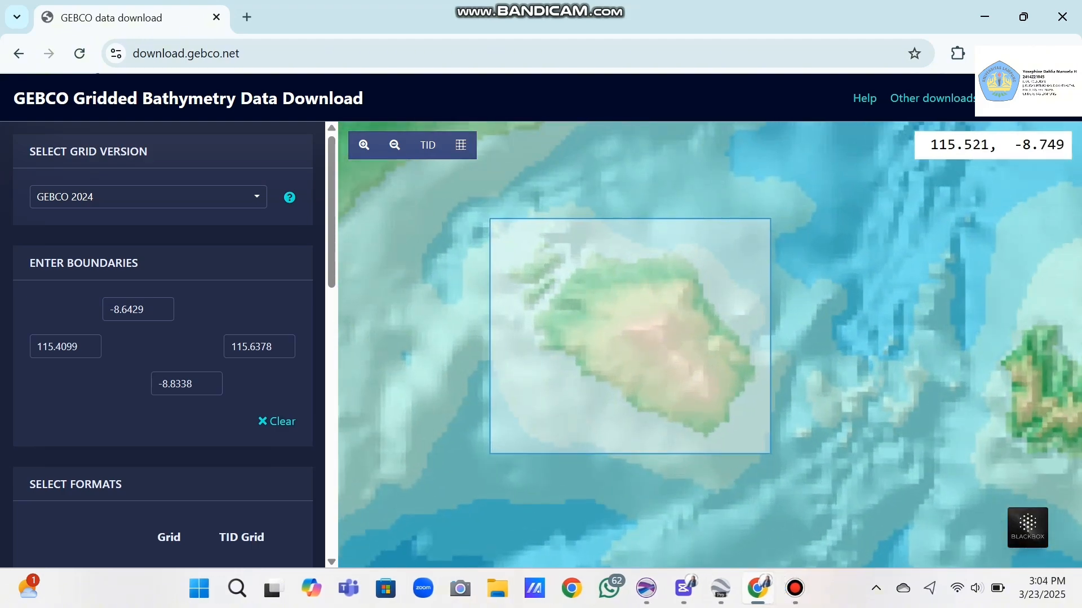
drag(626, 348, 706, 365)
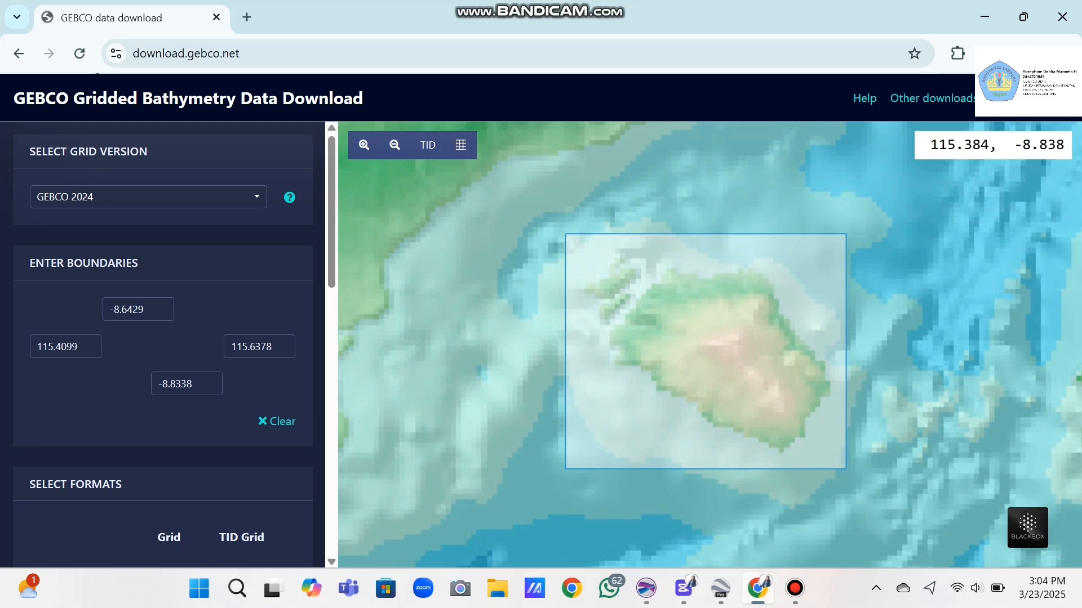
- Choose 2D netCDF as the format for the bathymetry grid
scroll(164, 338, down, 7)
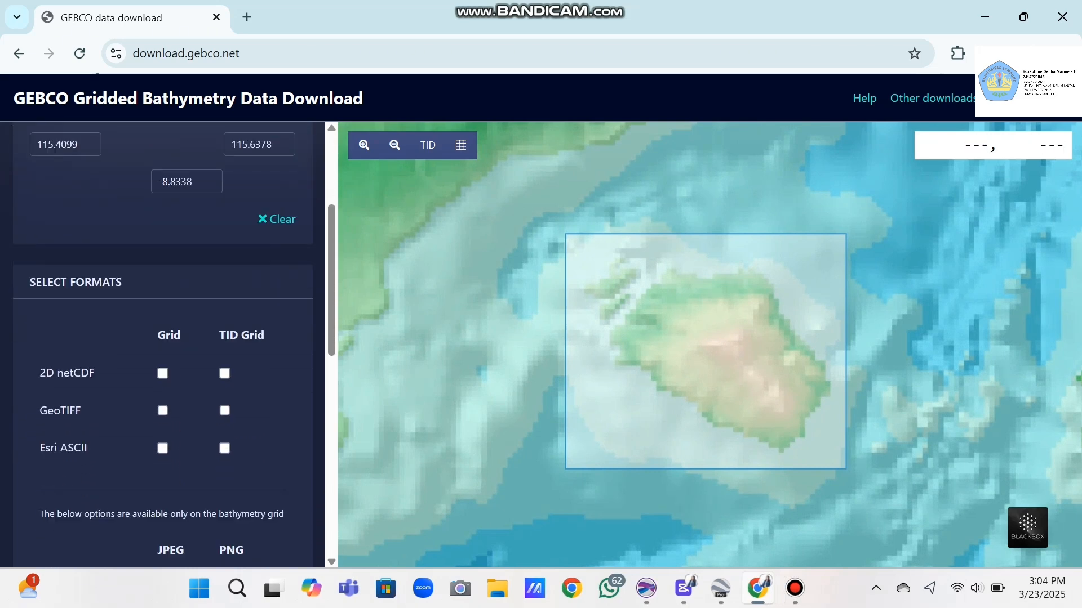
scroll(164, 338, up, 1)
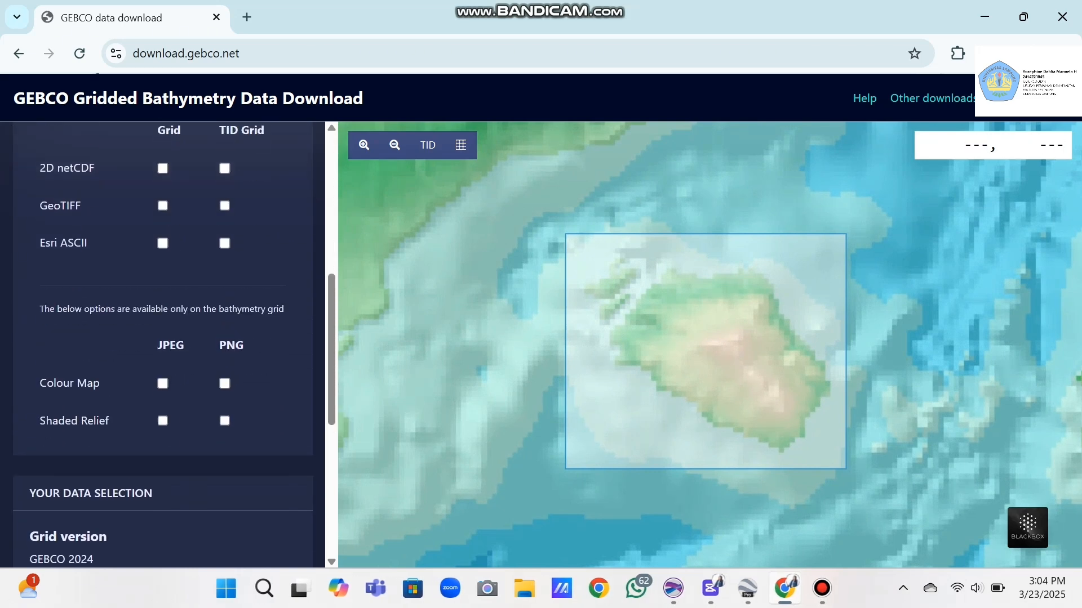
click(163, 168)
- Add the GEBCO 2024 netCDF selection to the basket and download the basket's data
scroll(163, 282, down, 6)
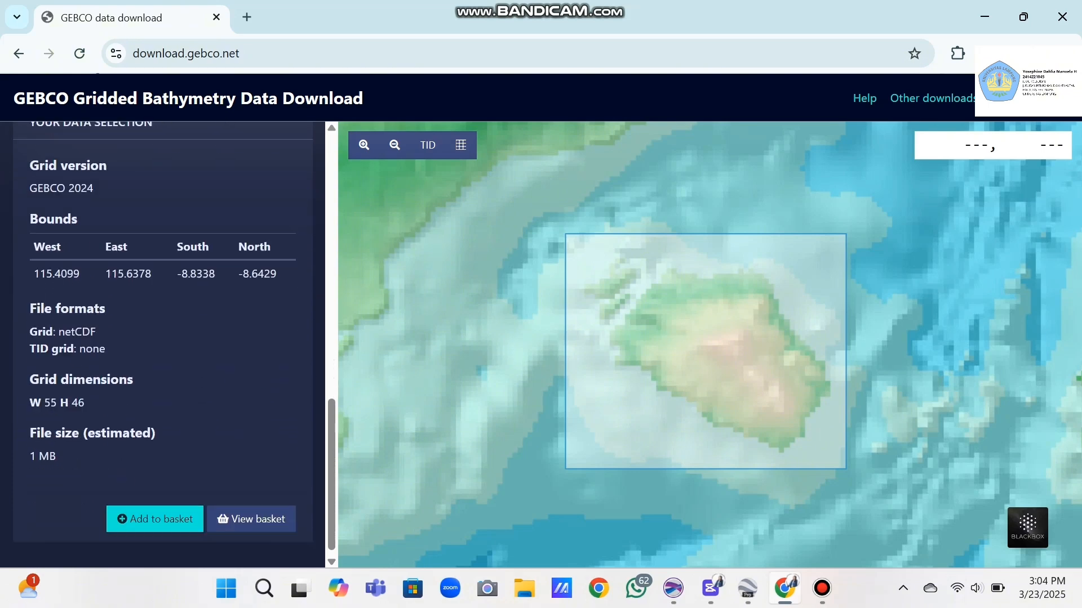
scroll(163, 338, down, 1)
click(154, 513)
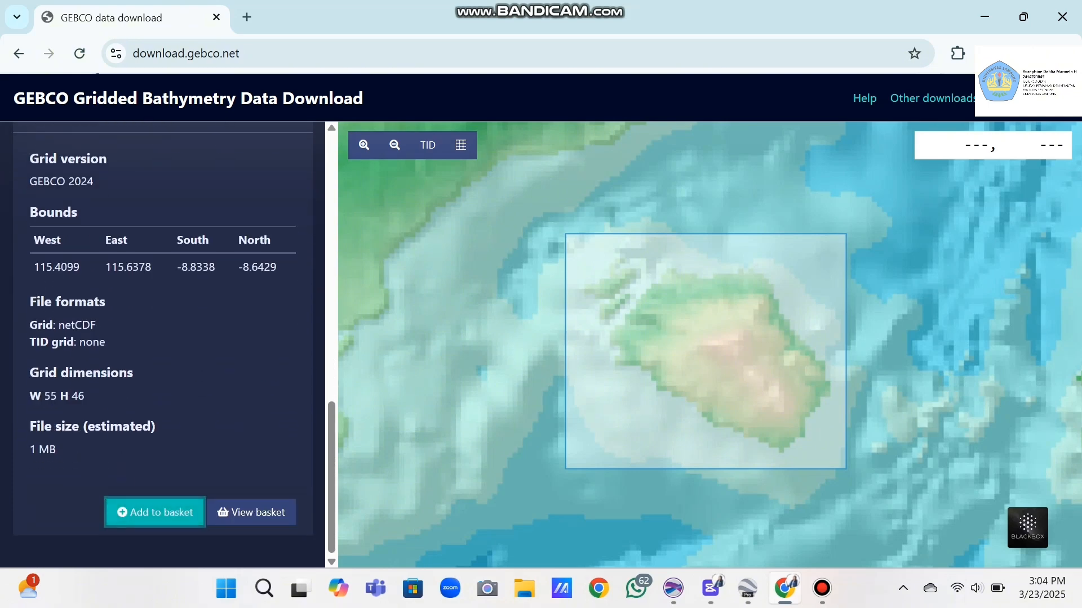
click(251, 512)
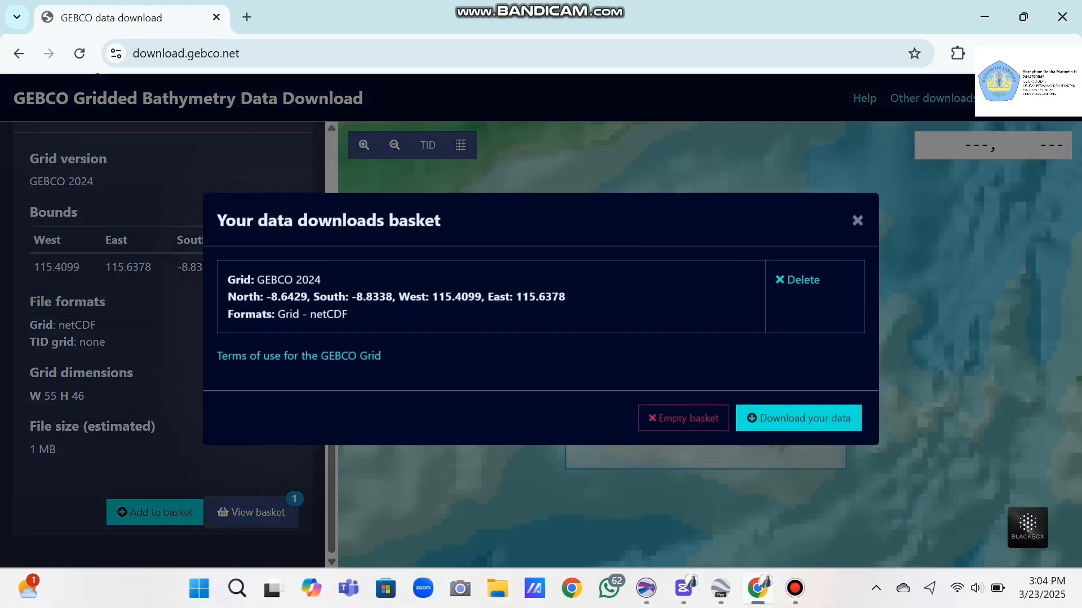
click(797, 420)
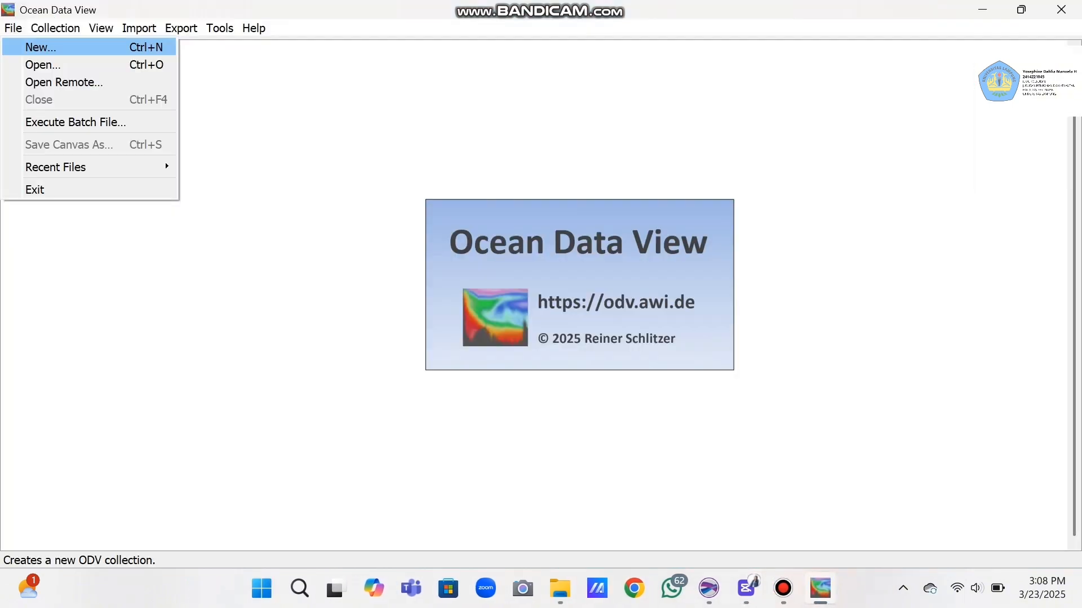
- Open gebco_2024_n-8.6429_s-8.8338_w115.4099_e115.6378.nc from GEBCO_23_Mar_2025_6ef798f476c1 inside the gebco penida folder in Documents\nuels
key(Down)
key(Return)
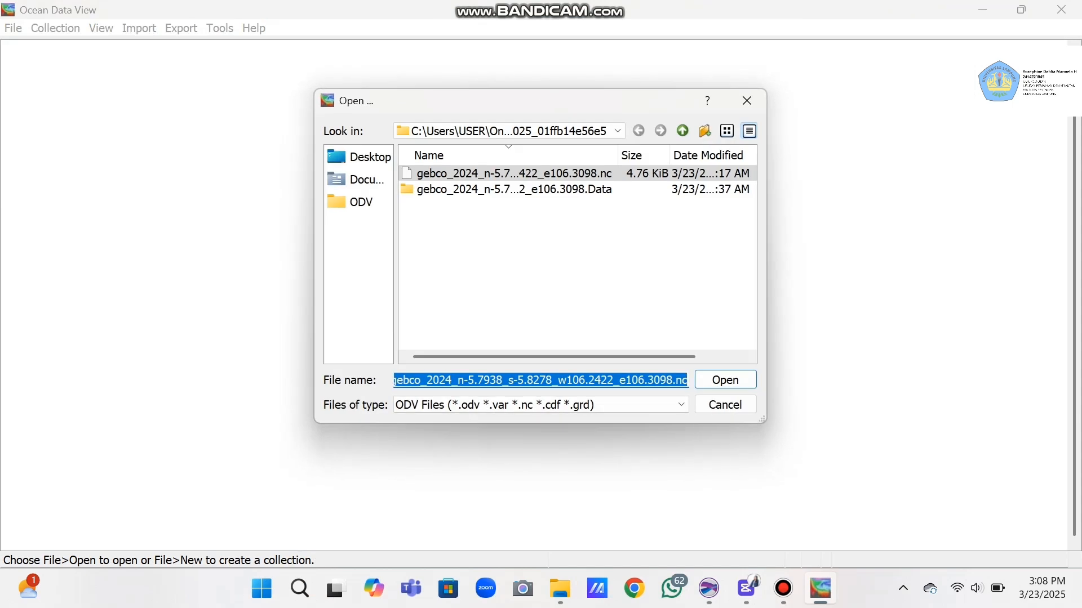
click(359, 180)
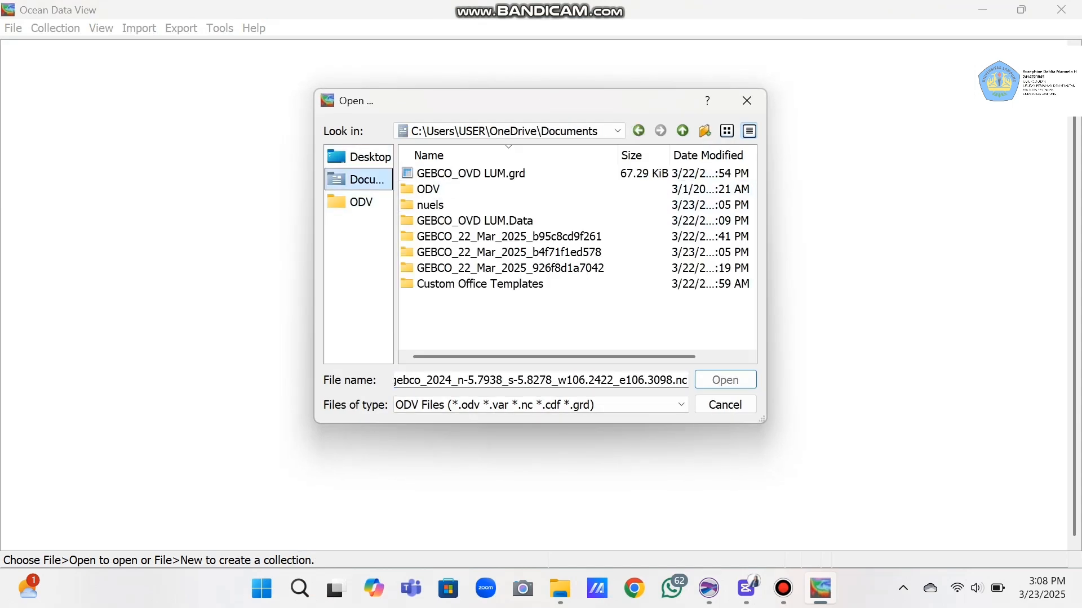
click(430, 205)
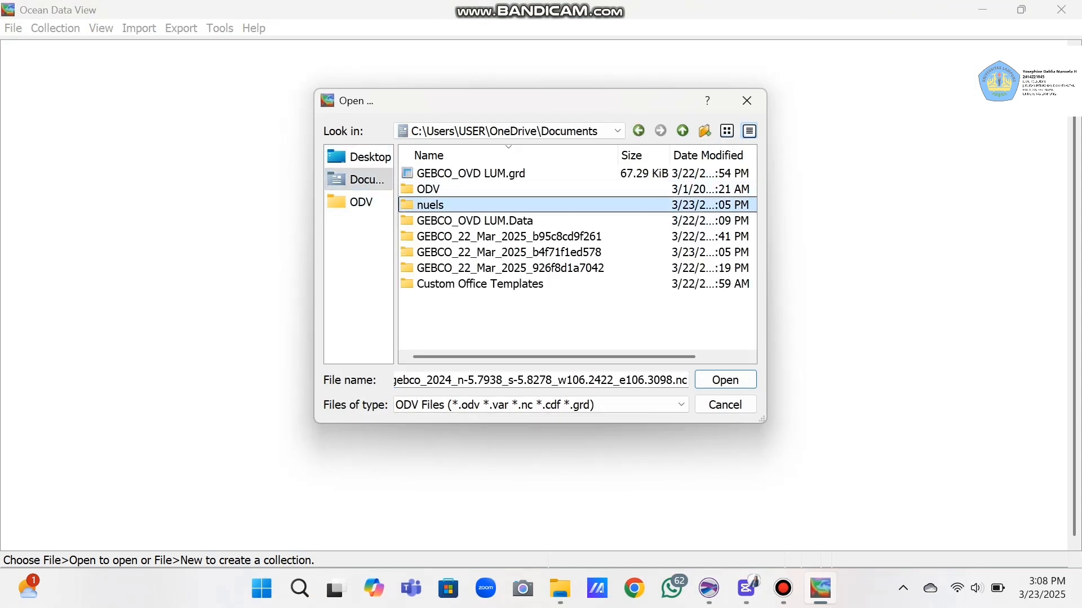
double_click(430, 205)
click(450, 237)
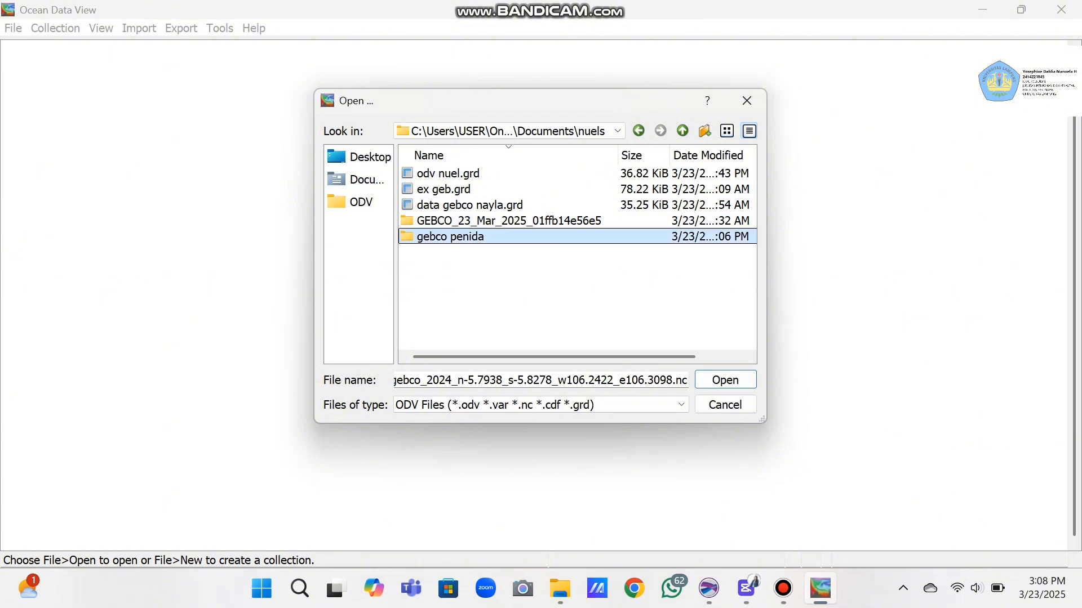
double_click(450, 237)
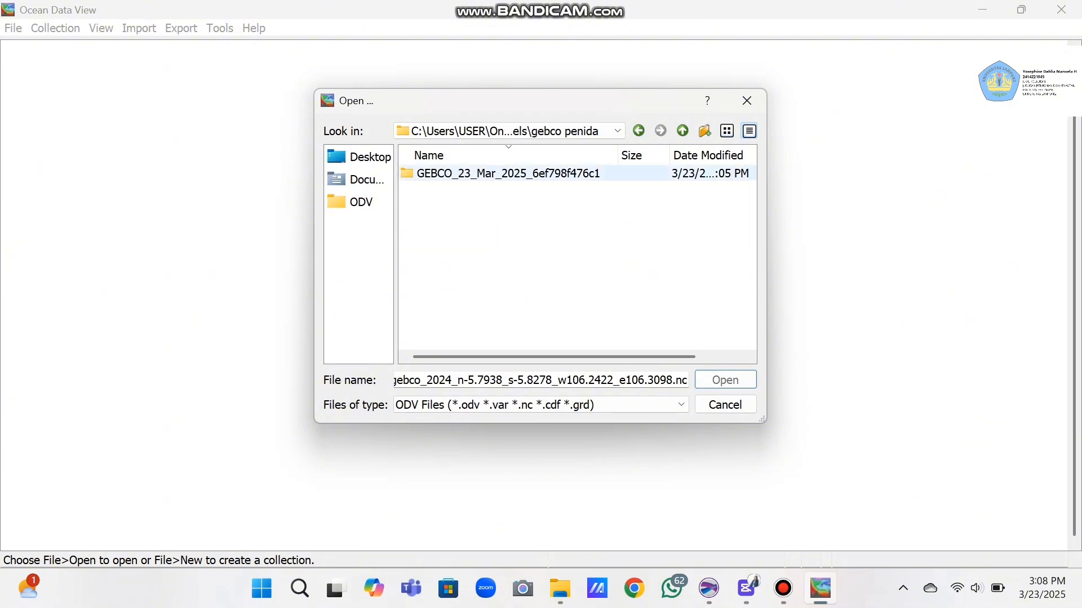
double_click(507, 173)
double_click(507, 173)
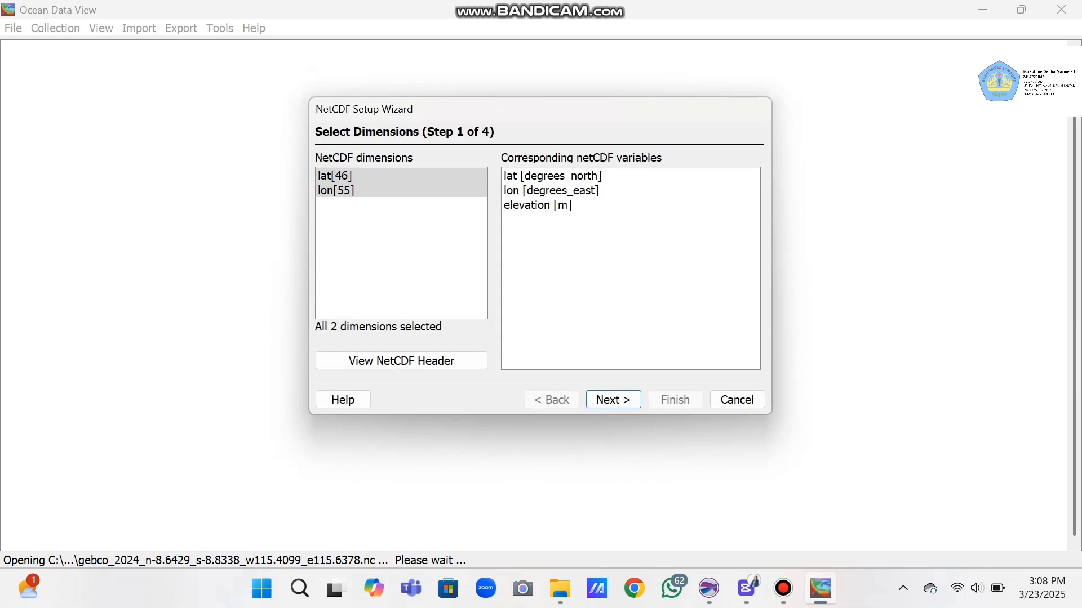
- Complete the NetCDF Setup Wizard with the default dimensions, meta variable associations and full map domain
key(Return)
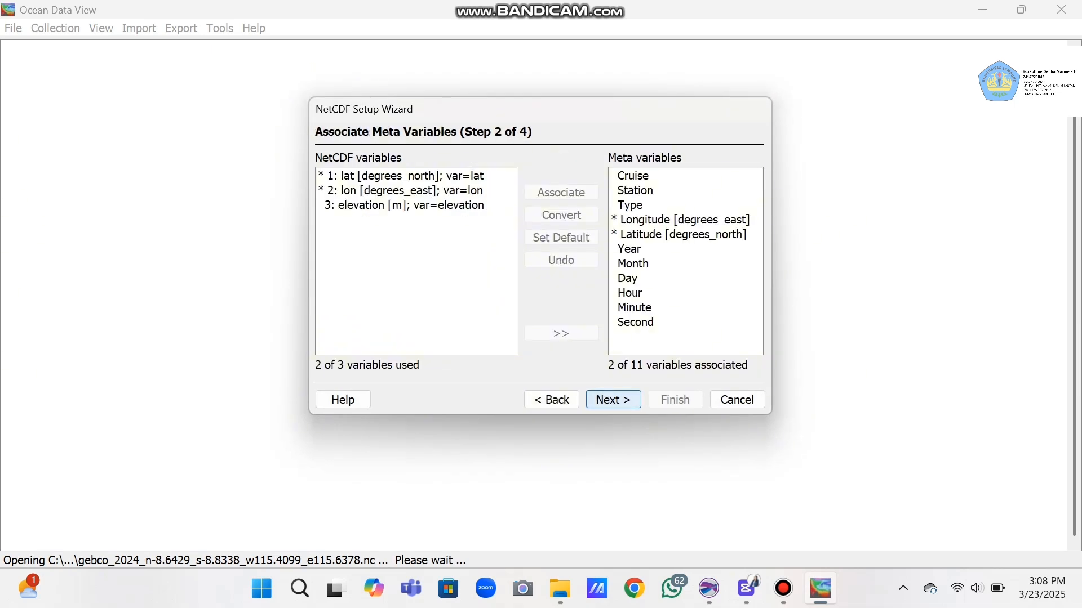
key(Return)
key(Return)
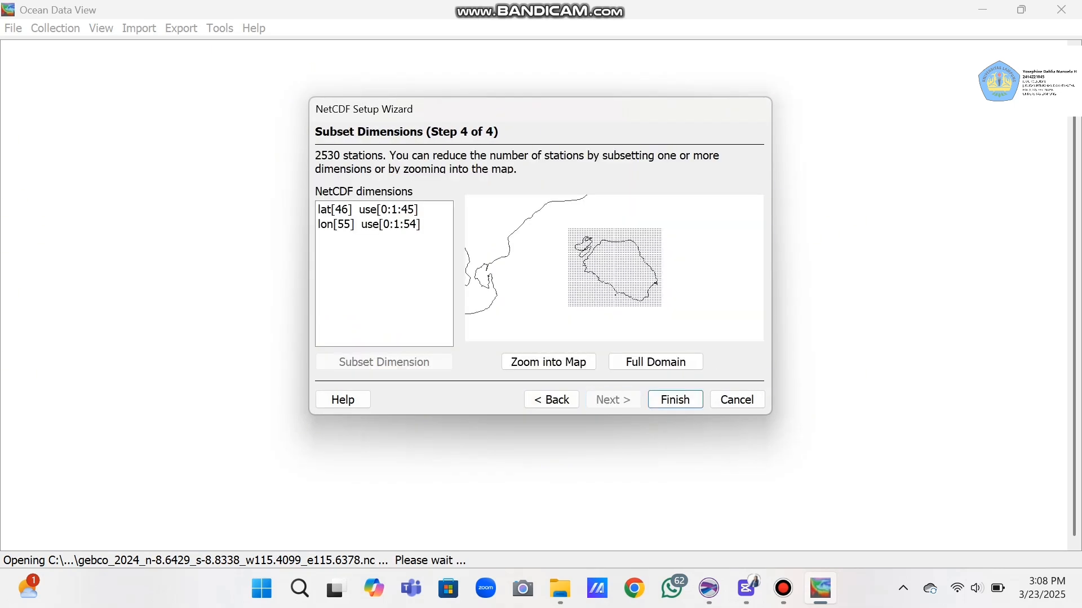
key(Return)
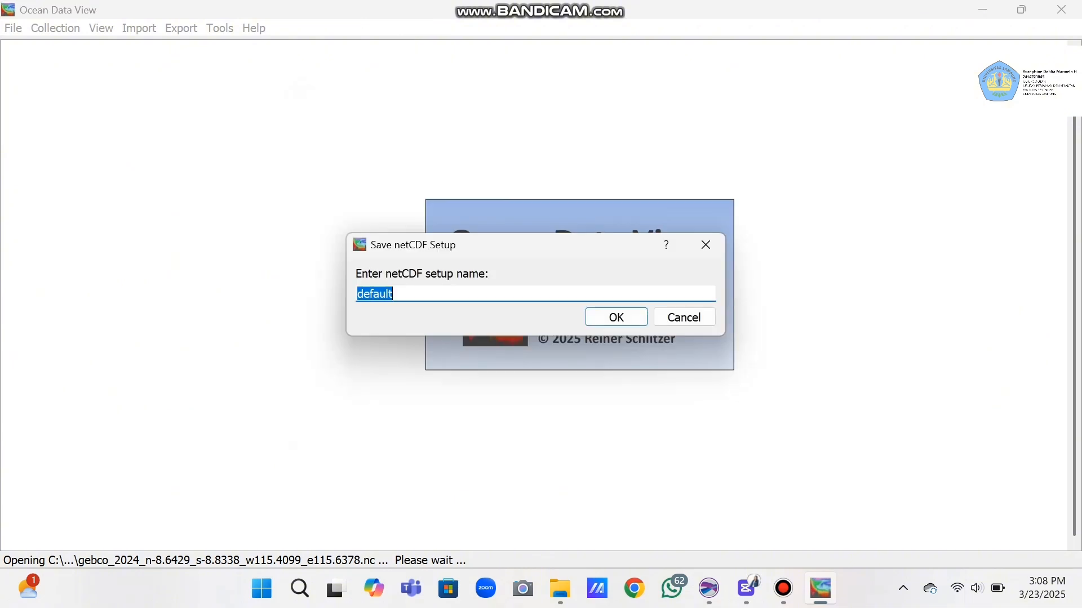
- Save the netCDF setup under the name penida
key(Return)
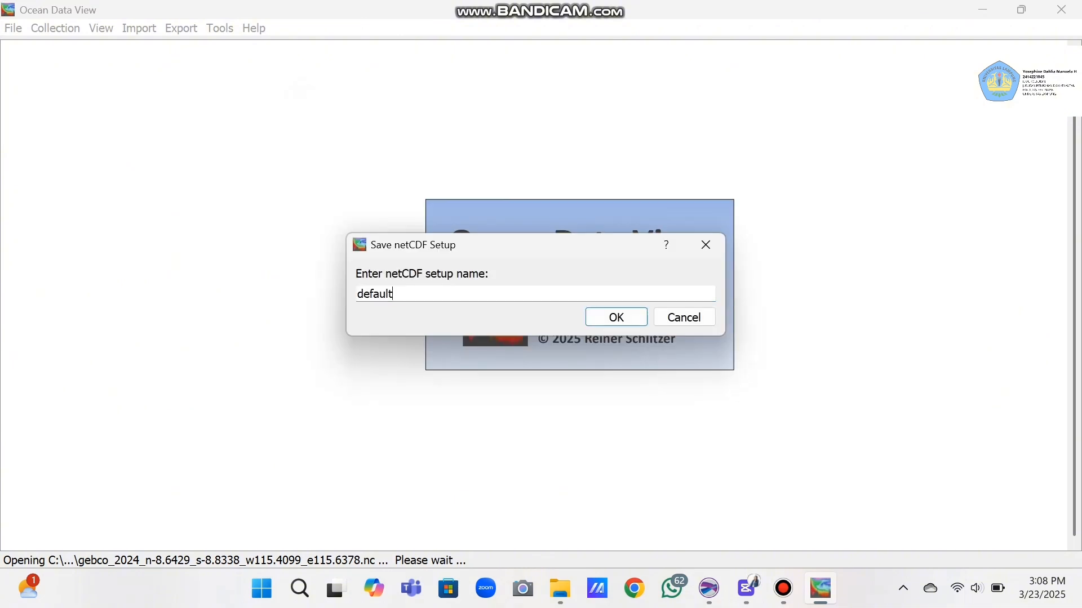
key(BackSpace)
key(BackSpace)
key(BackSpace)
key(BackSpace)
key(BackSpace)
key(BackSpace)
text(penida)
key(Return)
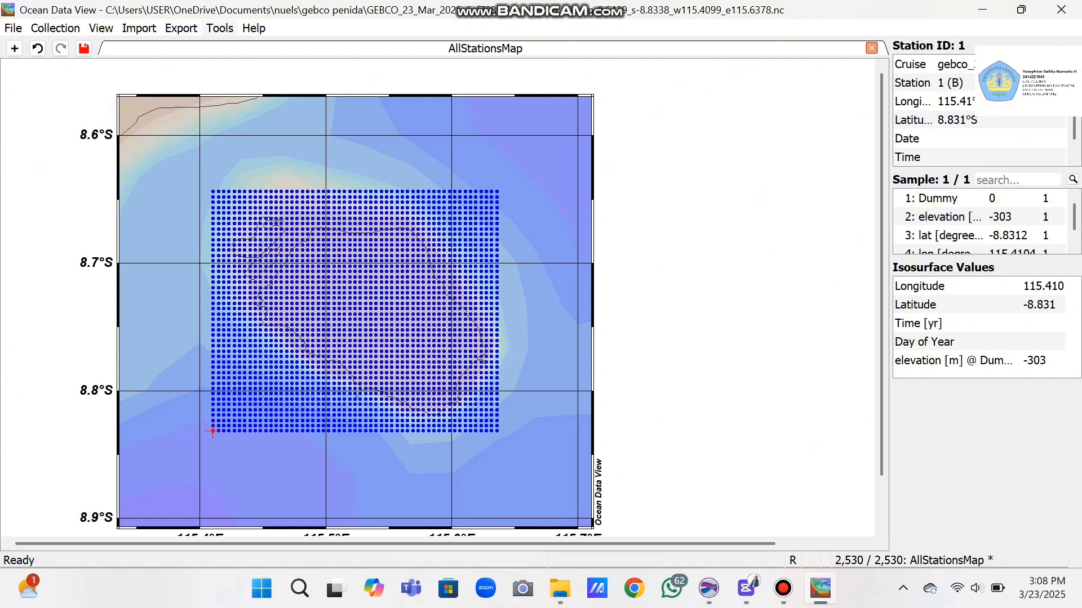
- Start exporting all station data as an ODV spreadsheet text file into the gebco penida folder, using the suggested file name
click(180, 28)
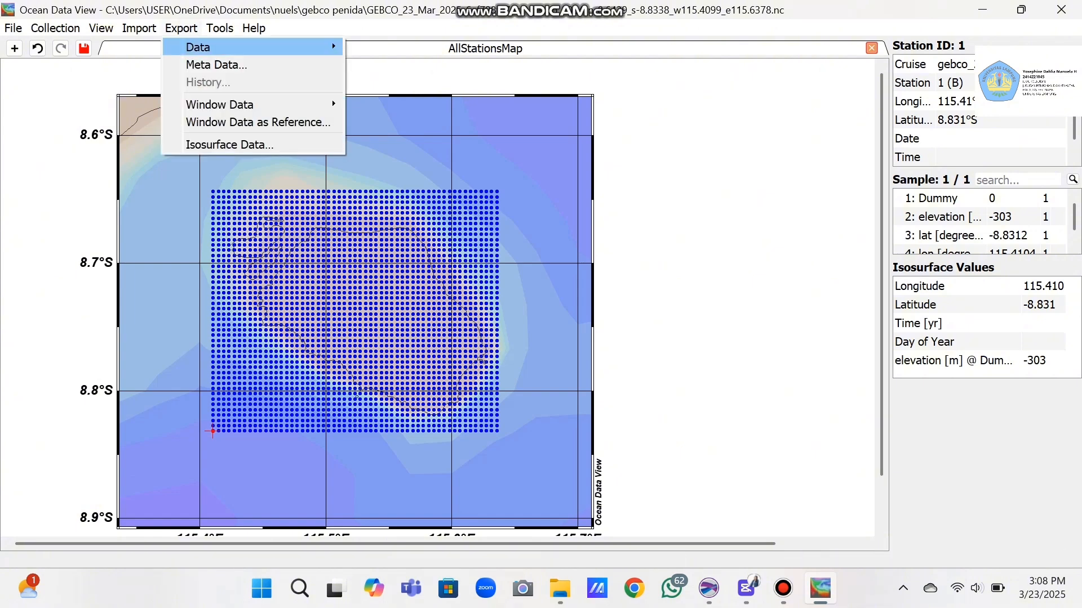
mouse_move(197, 47)
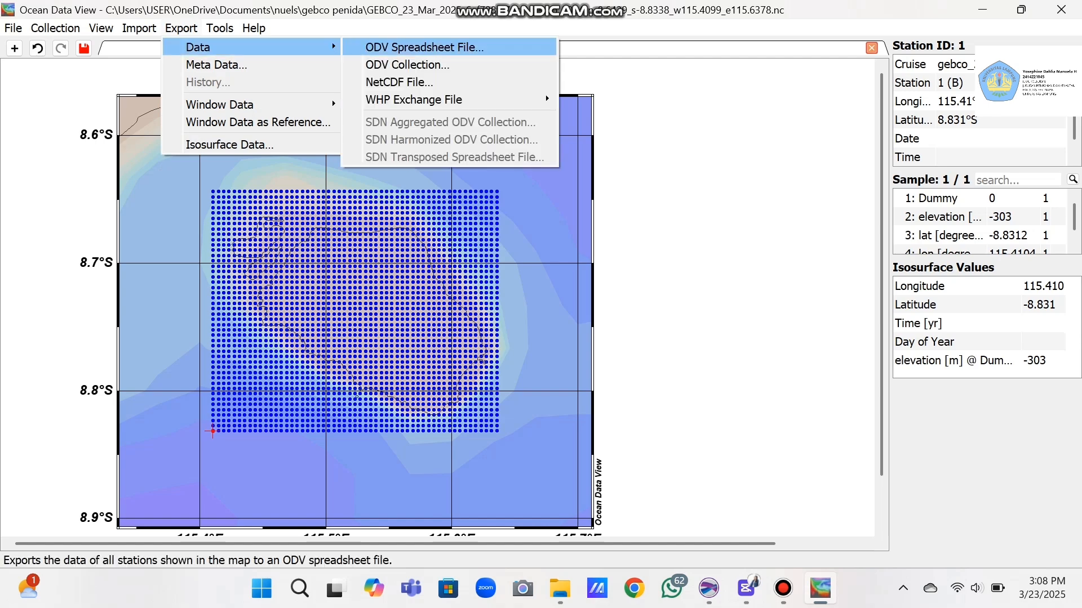
click(424, 47)
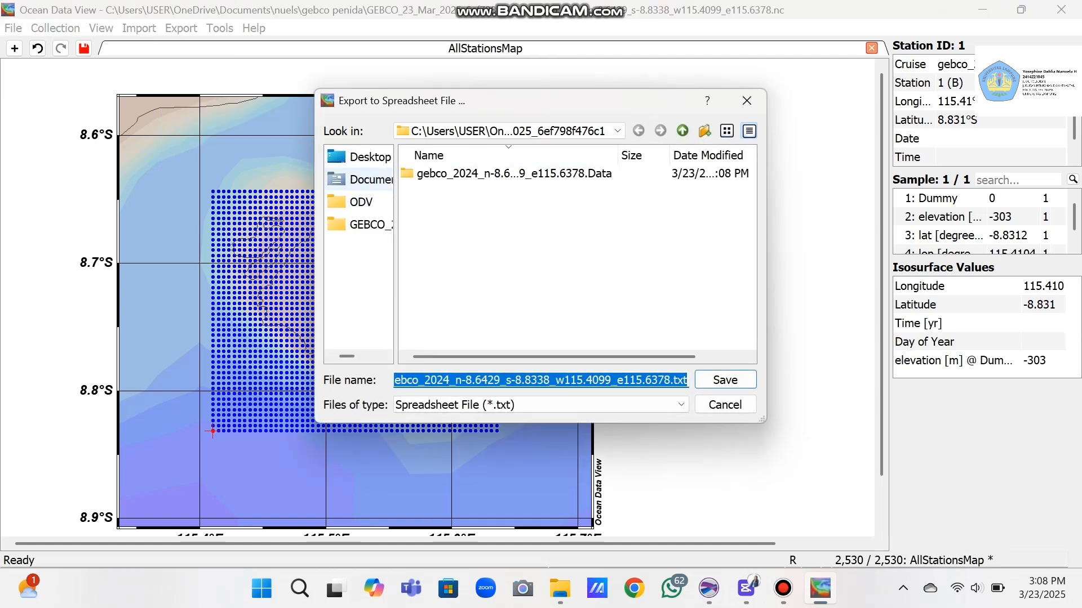
click(365, 180)
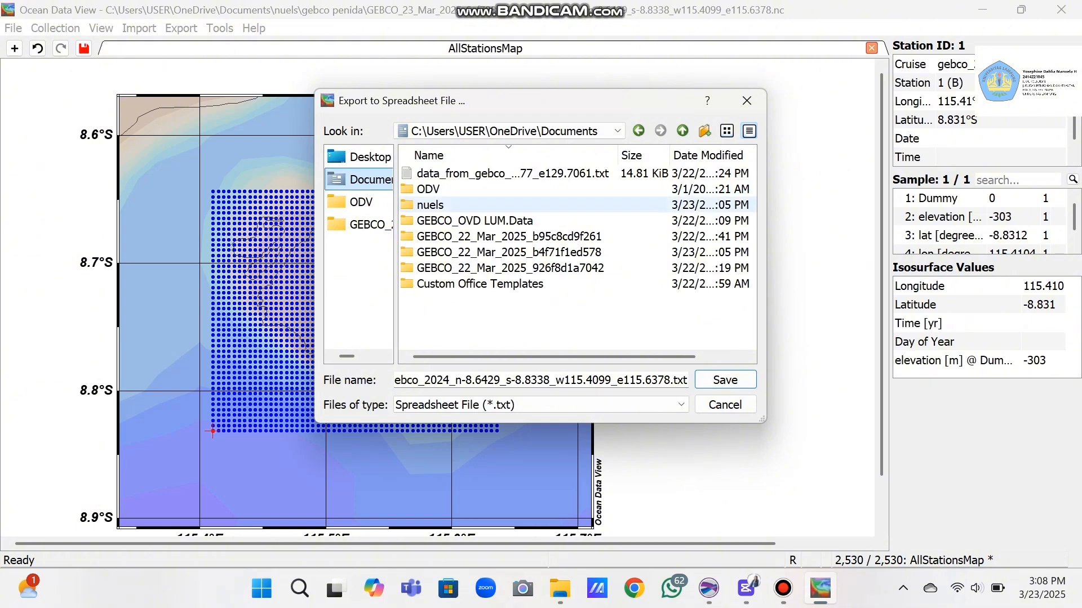
click(430, 205)
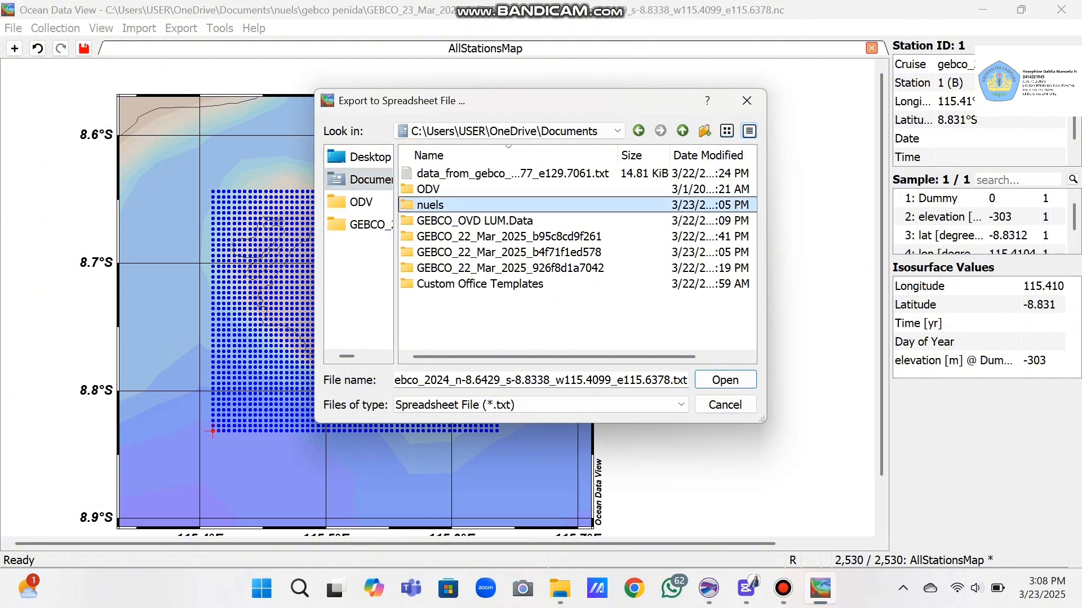
double_click(431, 205)
click(450, 221)
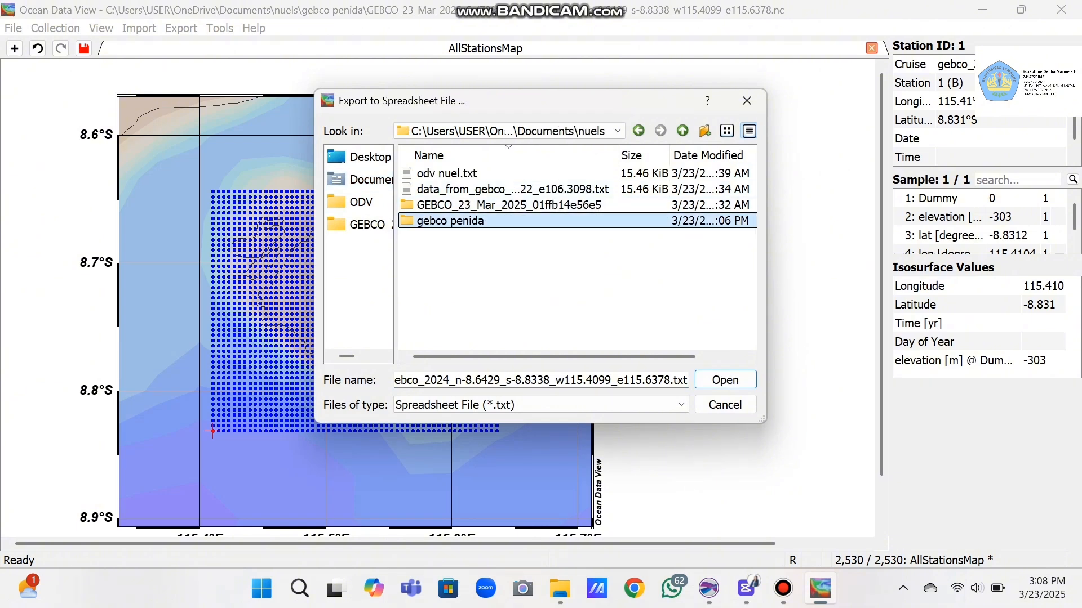
double_click(450, 220)
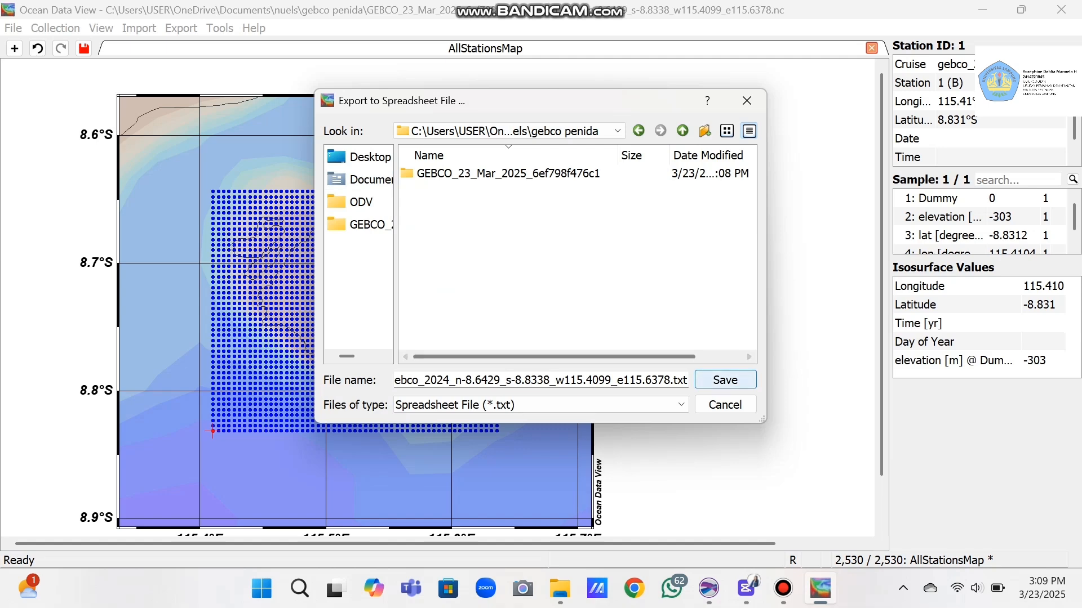
click(725, 380)
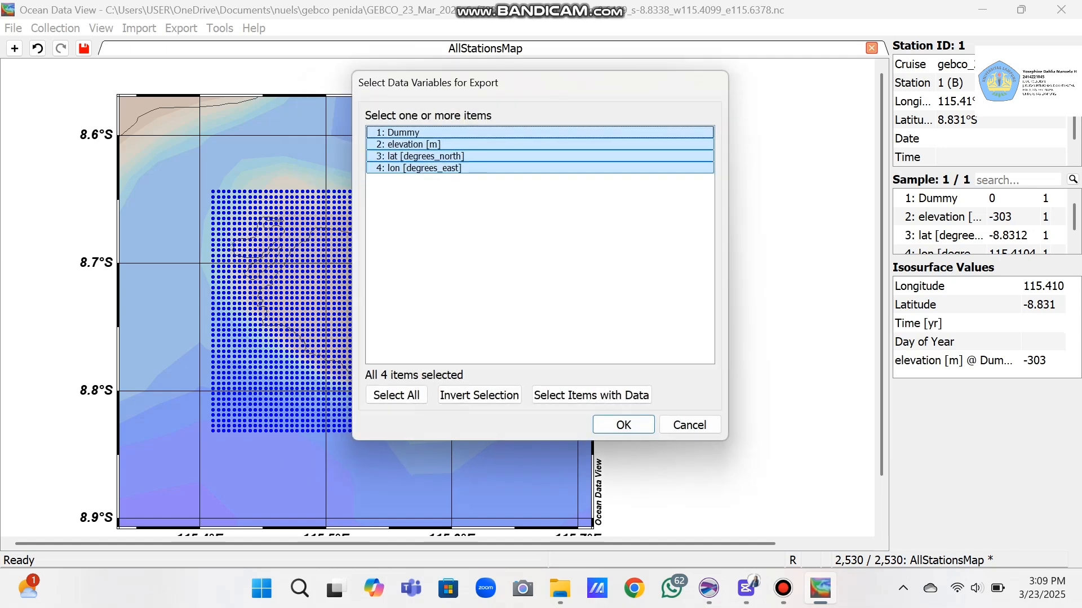
- Export all four data variables with data quality flags, data errors, data infos and history excluded
click(623, 425)
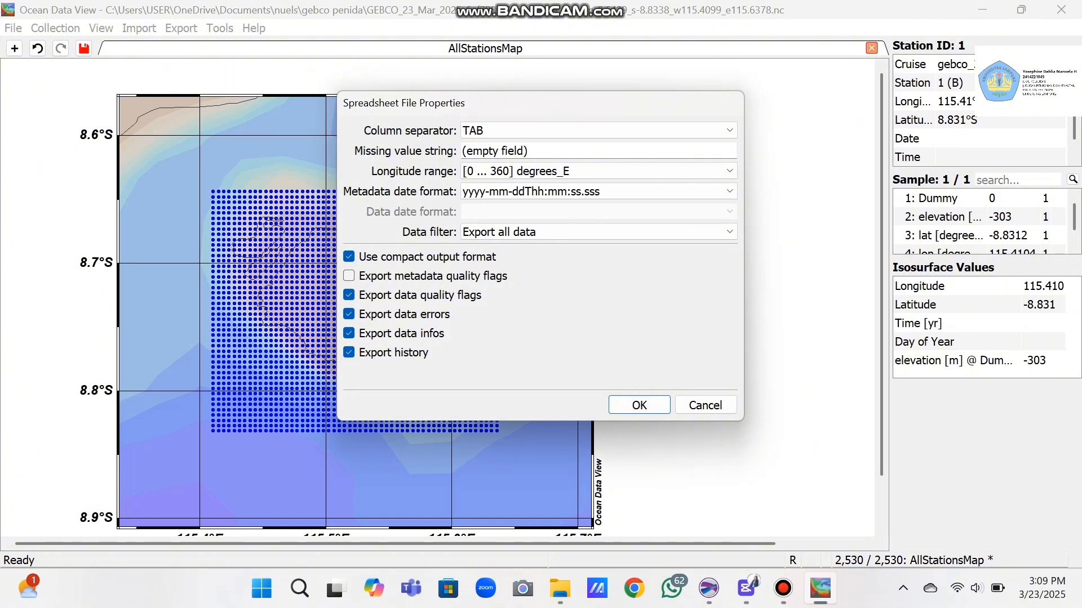
click(349, 295)
click(349, 314)
click(349, 334)
click(349, 353)
click(638, 405)
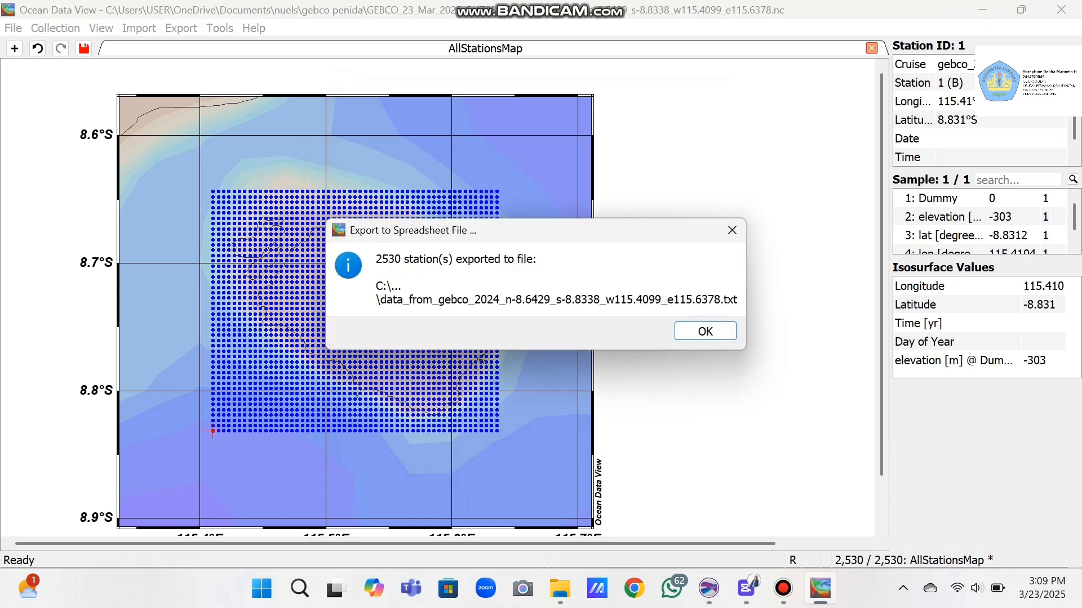
click(704, 331)
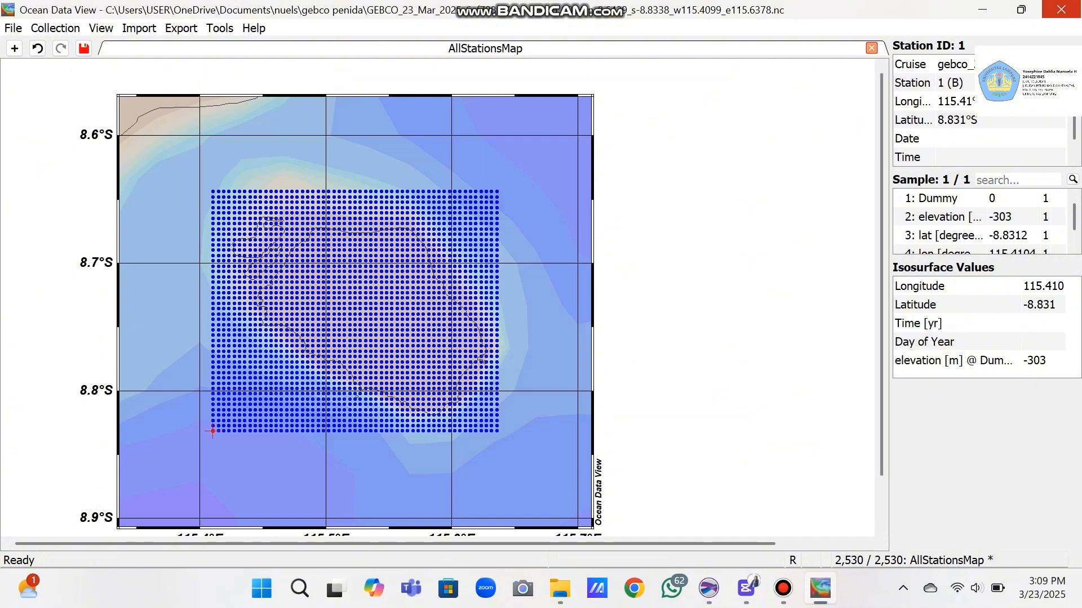
- Close Ocean Data View and create a blank workbook in Excel
click(1061, 10)
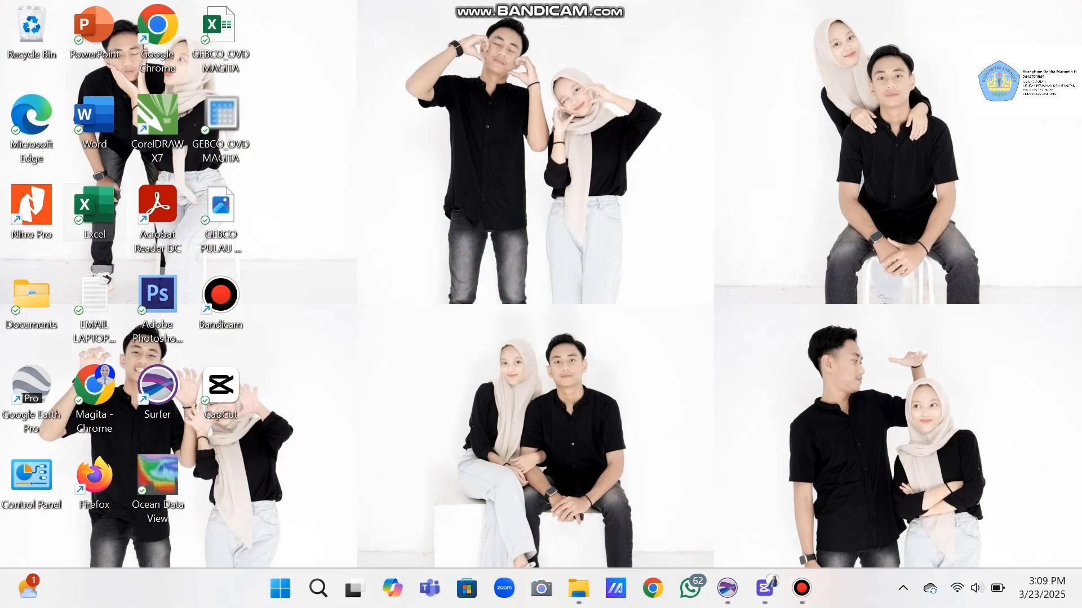
double_click(94, 210)
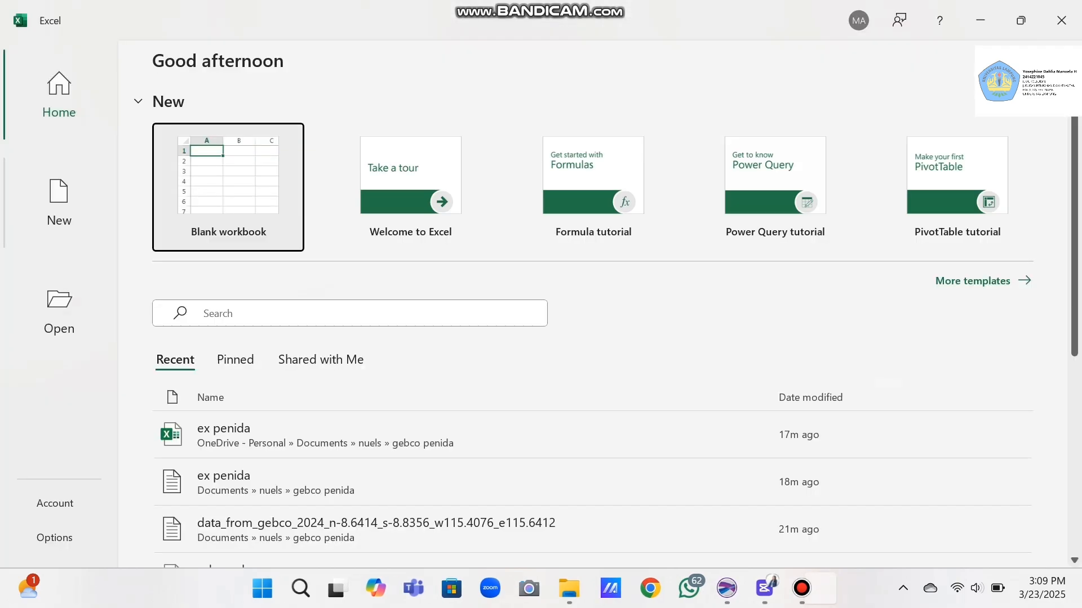
double_click(217, 170)
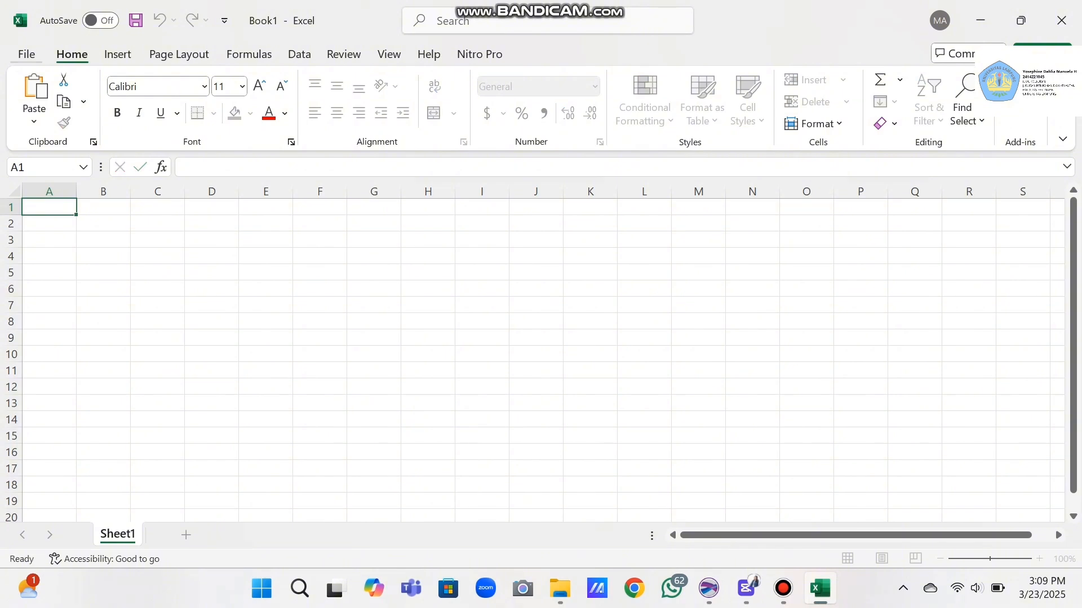
- Open the exported data_from_gebco_2024_n-8.6429_s-8.8338_w115.4099_e115.6378.txt from nuels\gebco penida, with the file filter set to All Files
key(alt+f)
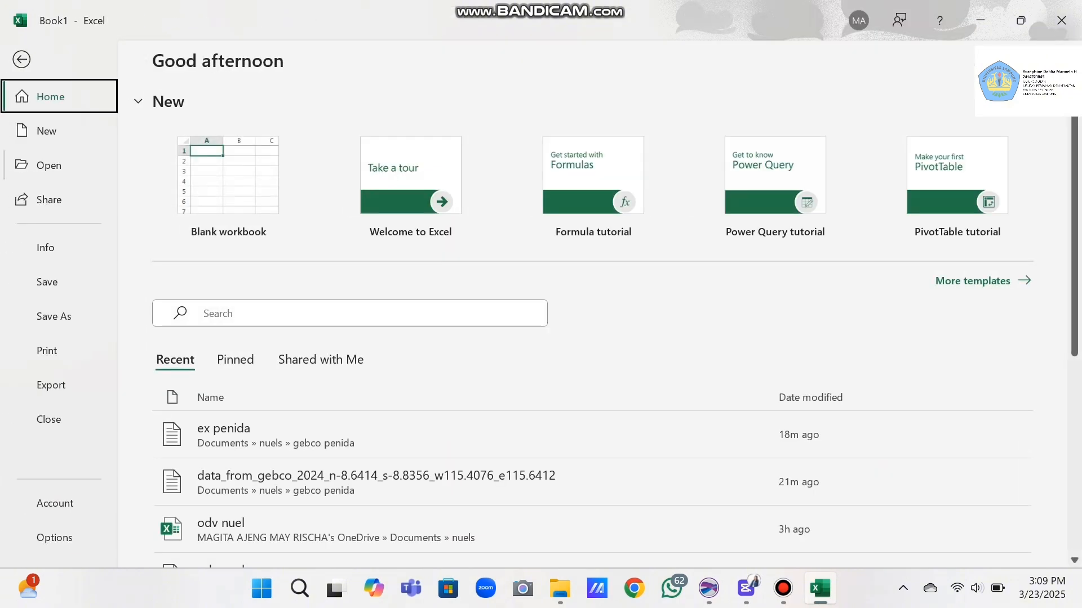
click(49, 166)
click(270, 381)
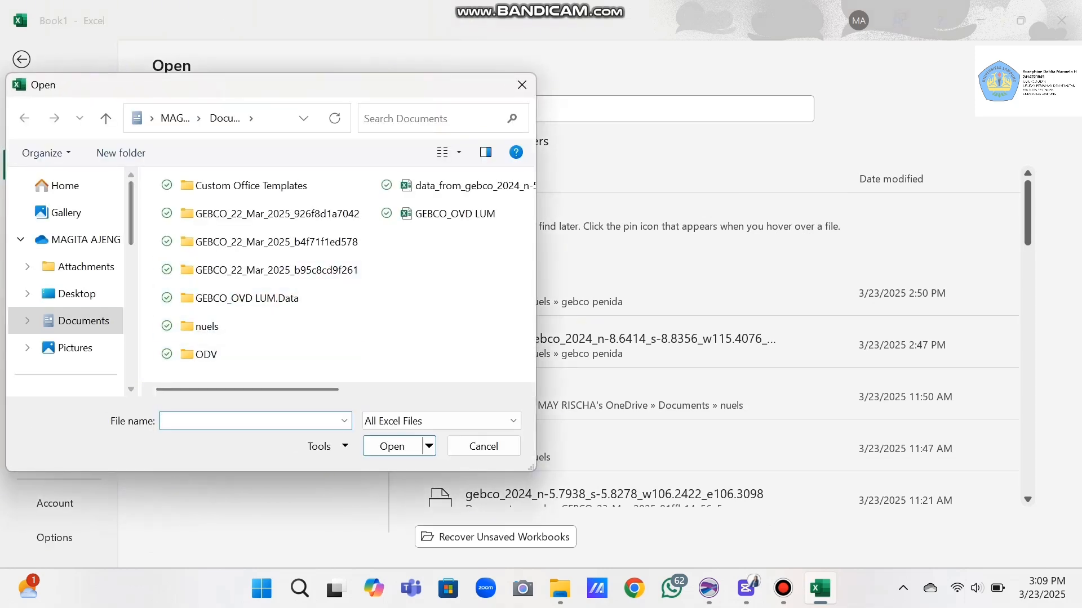
double_click(207, 326)
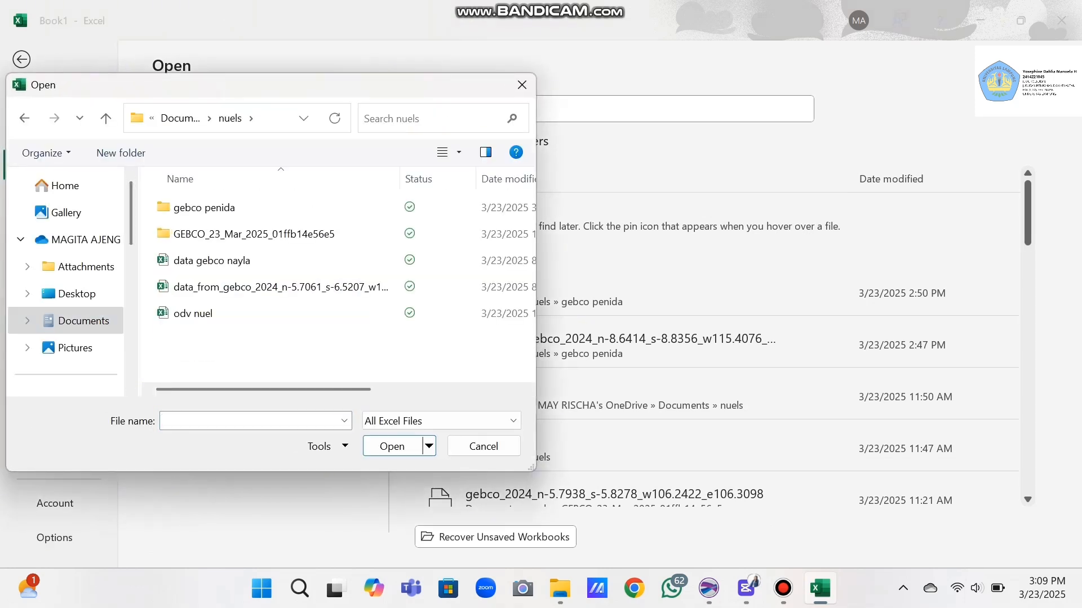
click(441, 420)
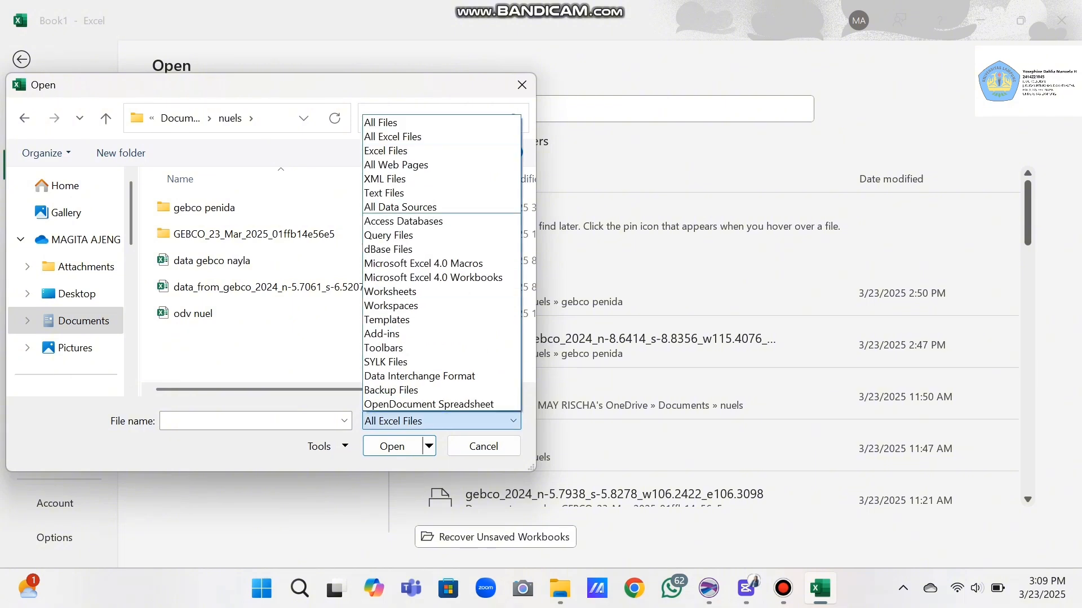
click(381, 122)
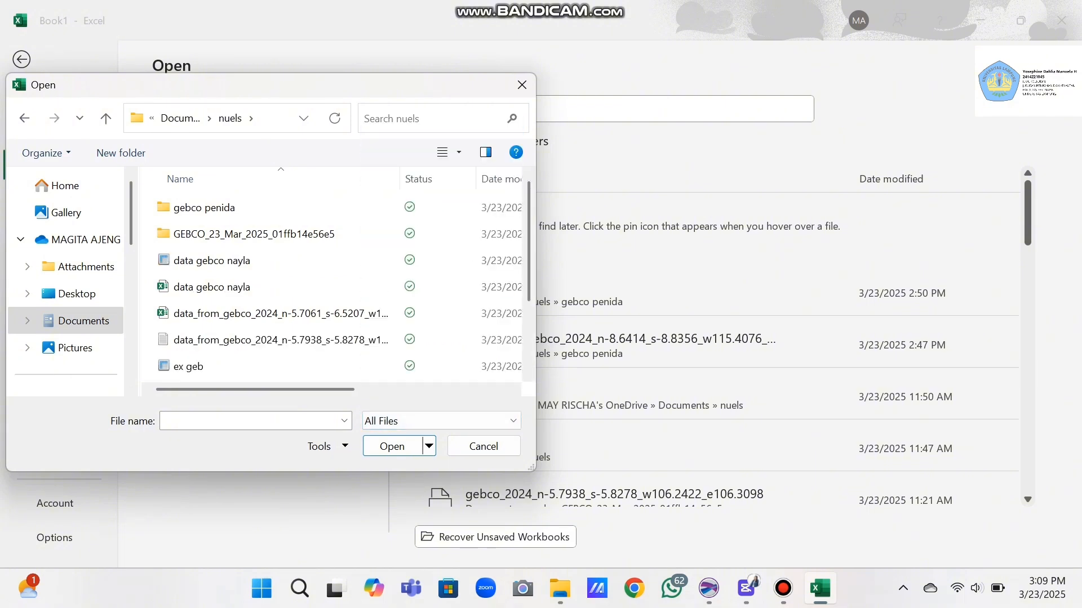
double_click(204, 207)
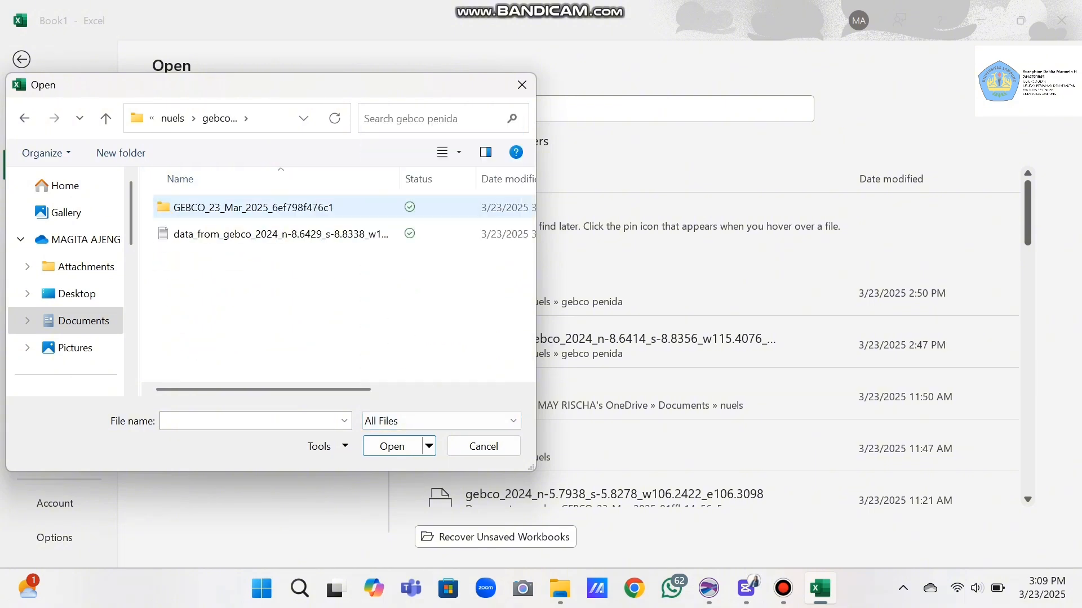
click(253, 234)
key(Return)
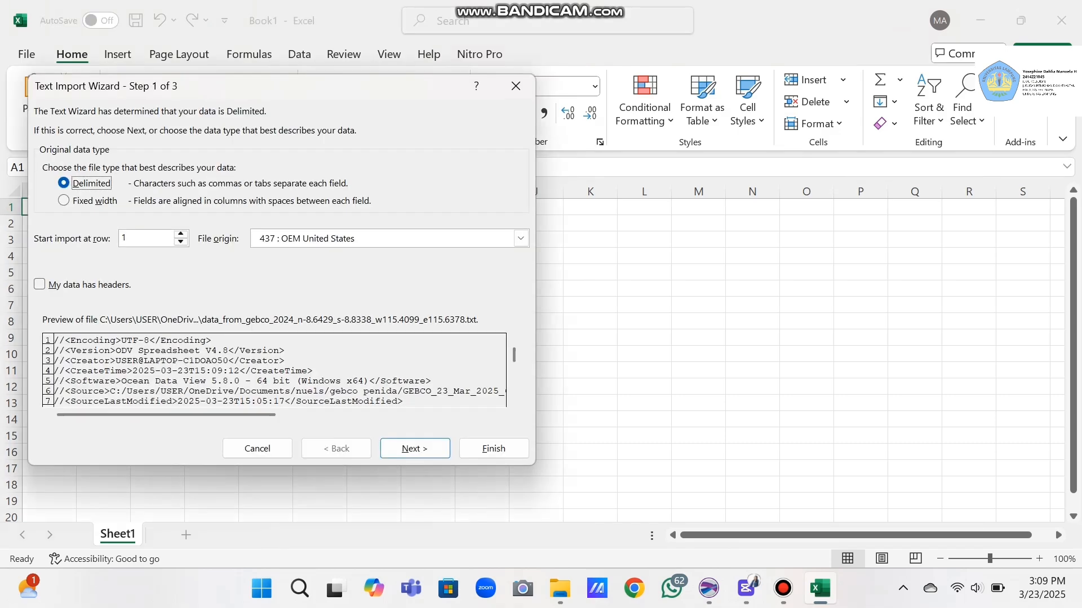
- Import the text file as delimited data with Tab as the delimiter and the General column format
key(Return)
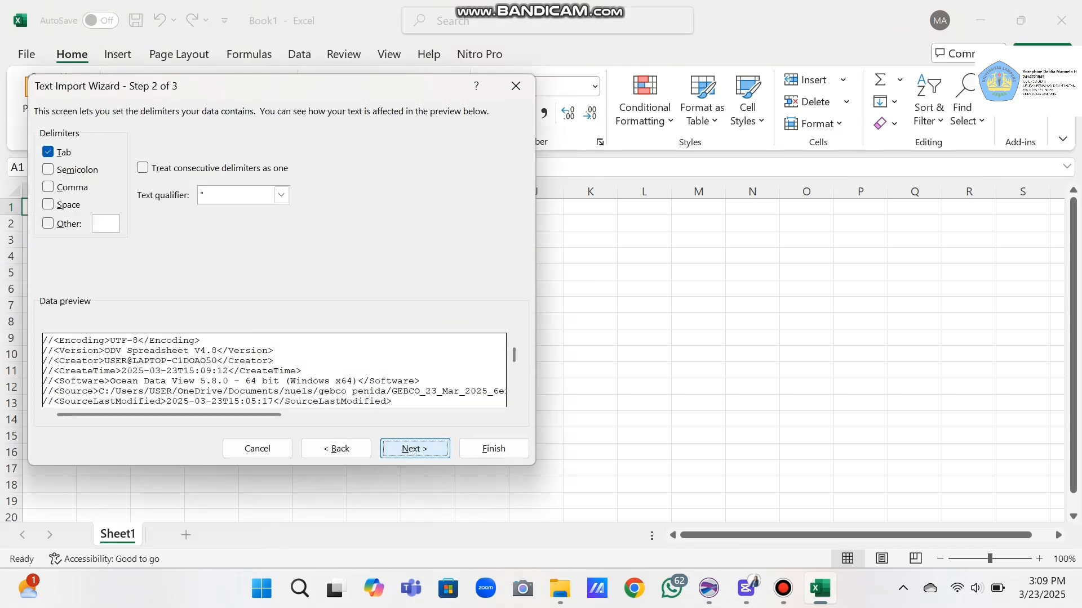
key(Return)
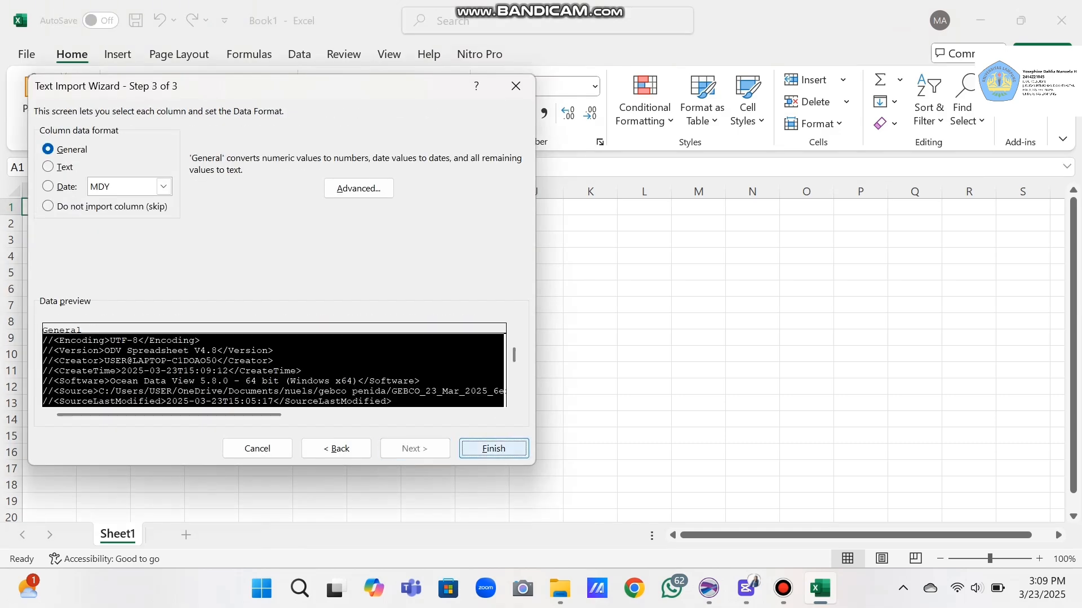
key(Return)
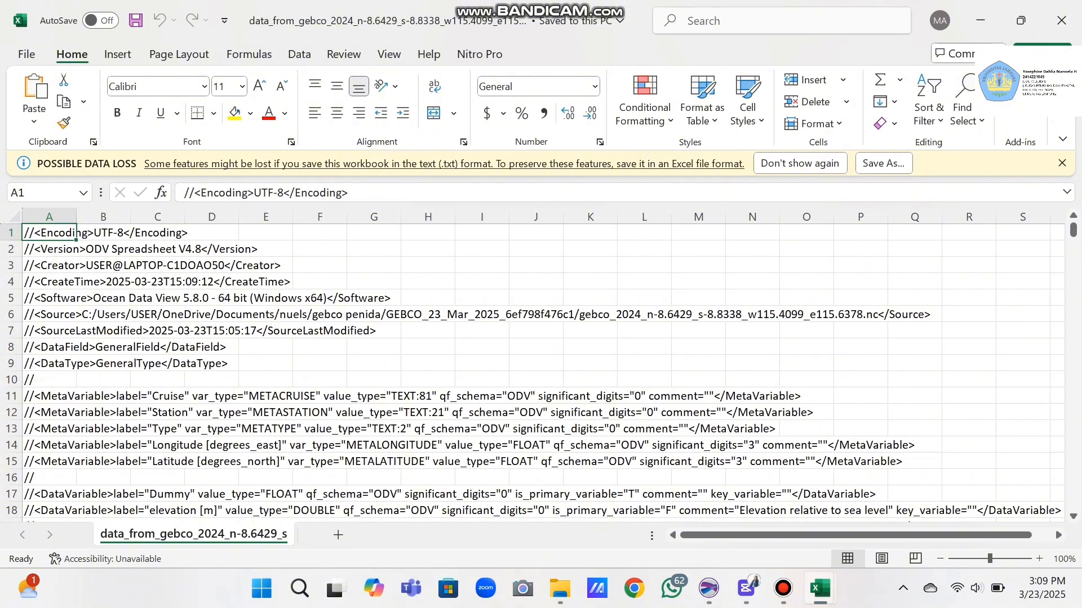
- Delete the metadata rows 1 to 21 above the table header and the Cruise, Station, Type and date columns
drag(11, 232, 12, 447)
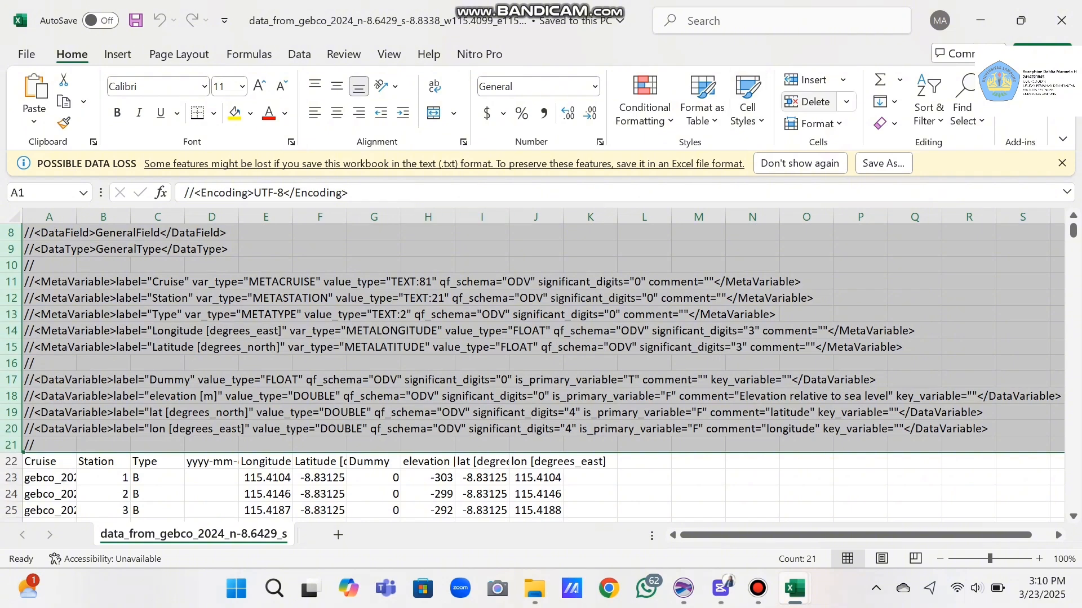
click(812, 101)
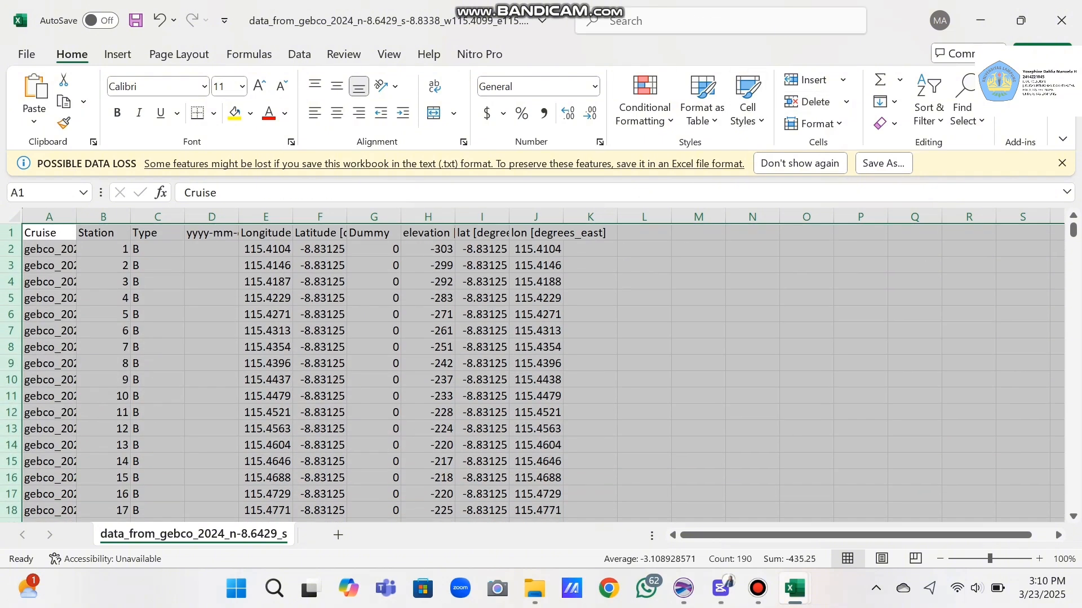
drag(49, 216, 212, 217)
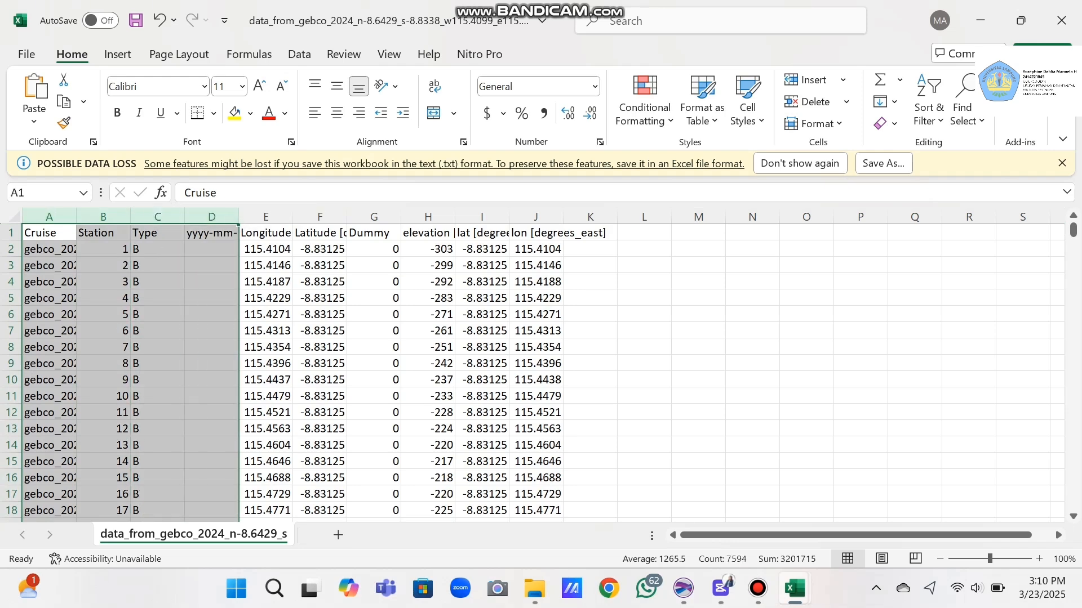
click(811, 102)
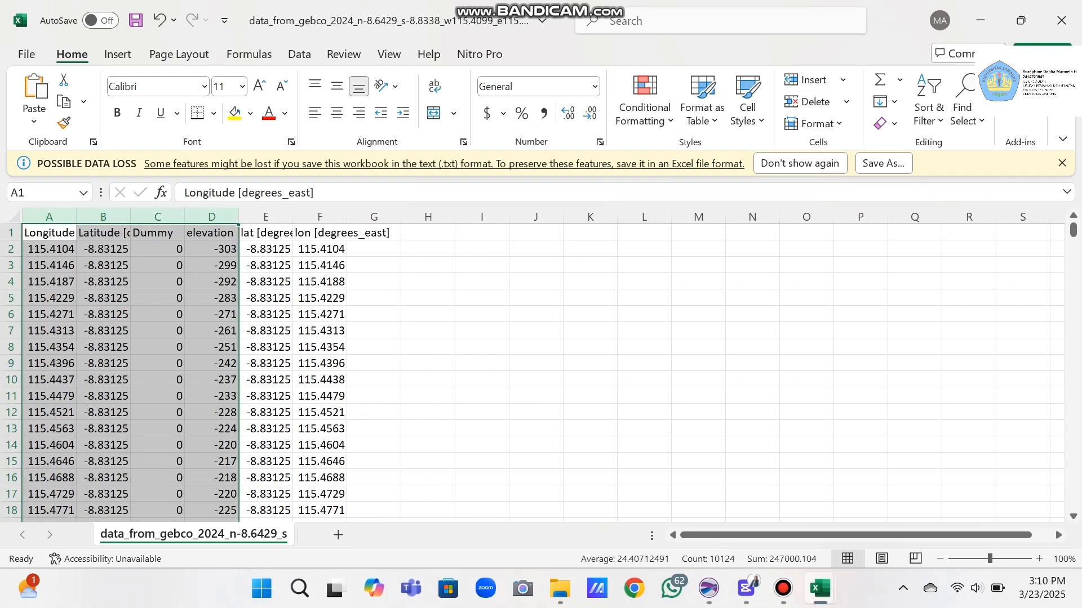
- Delete the Dummy column and the duplicate lat and lon columns after the elevation data
click(157, 216)
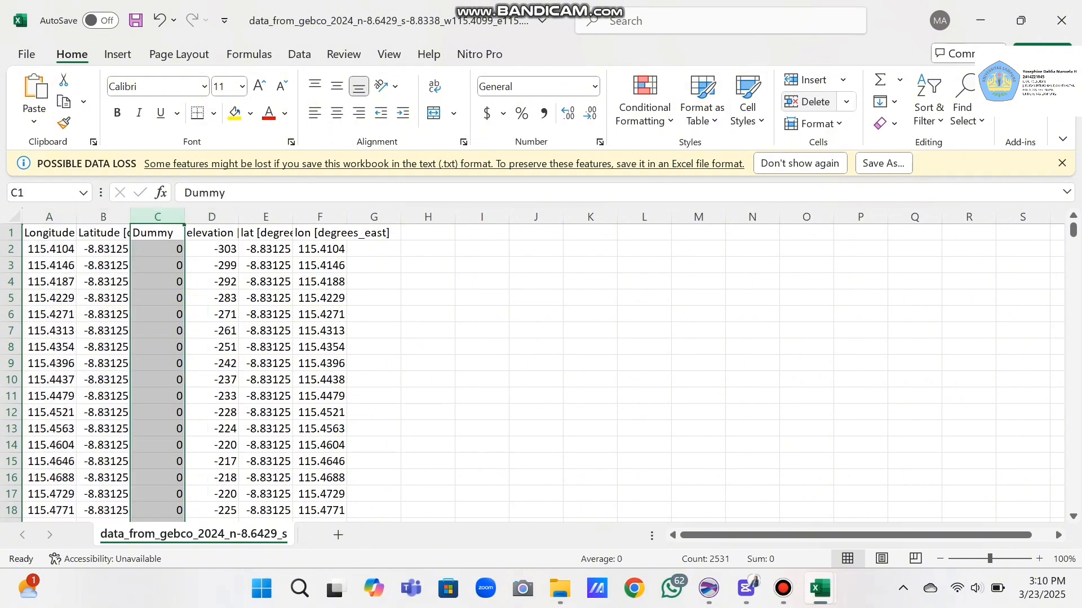
click(812, 101)
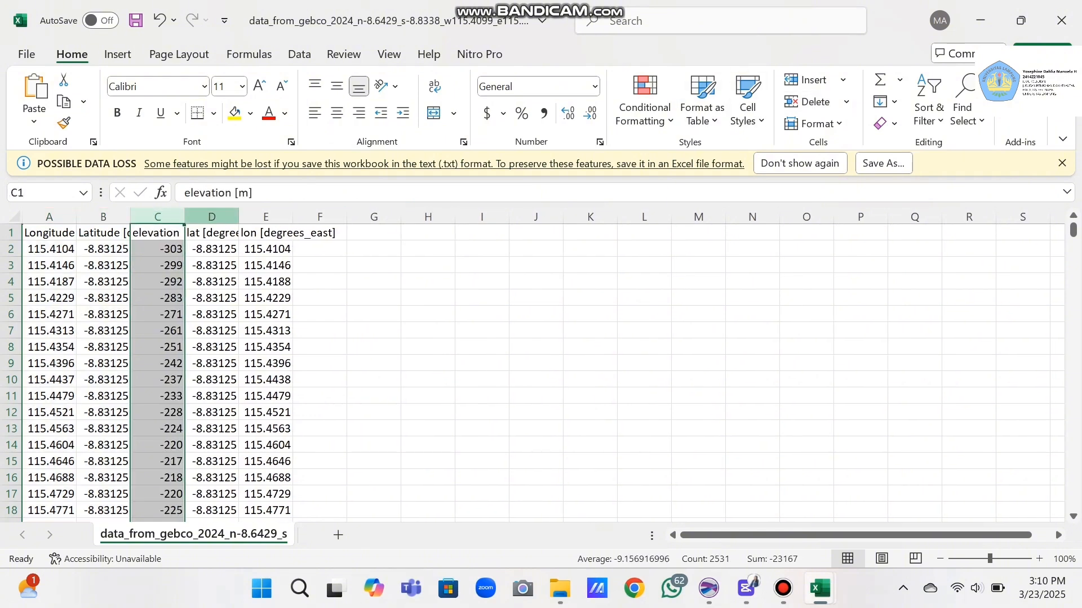
drag(211, 216, 319, 217)
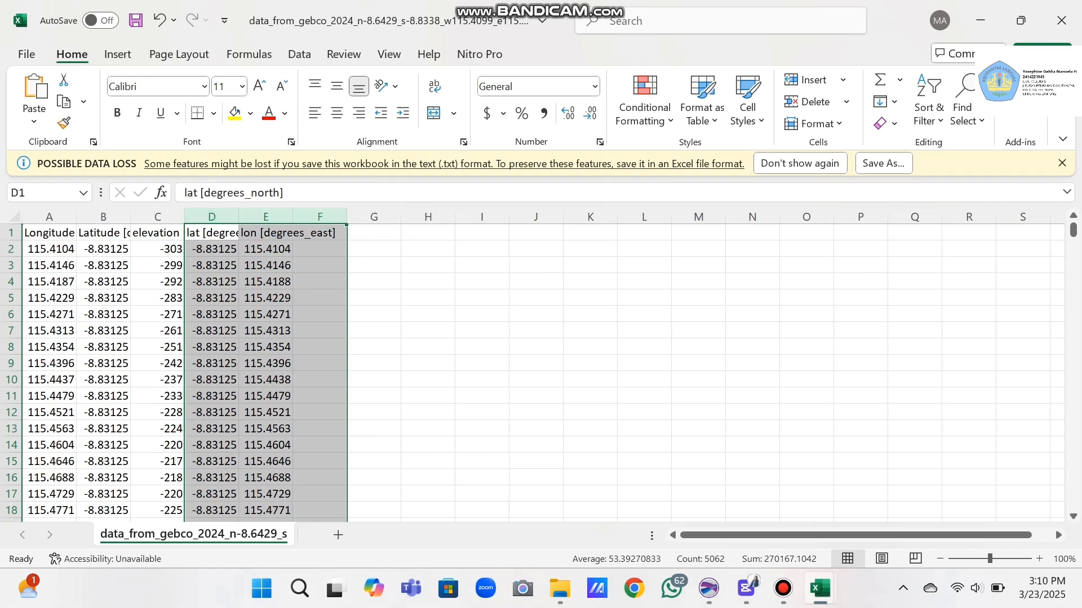
click(808, 101)
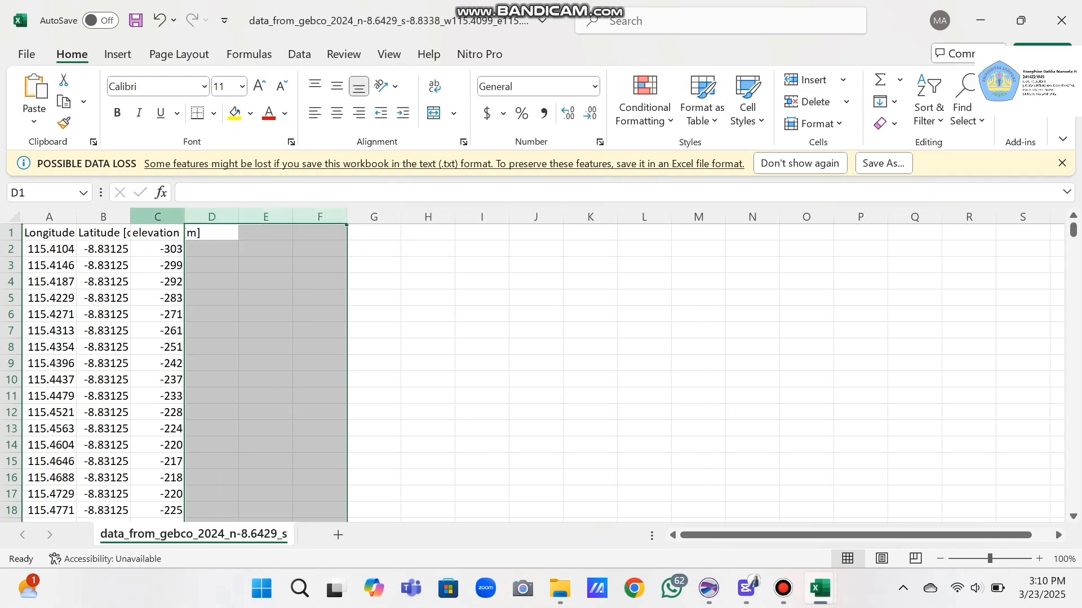
- Add a filter to the elevation column and show only its blank entries
click(157, 217)
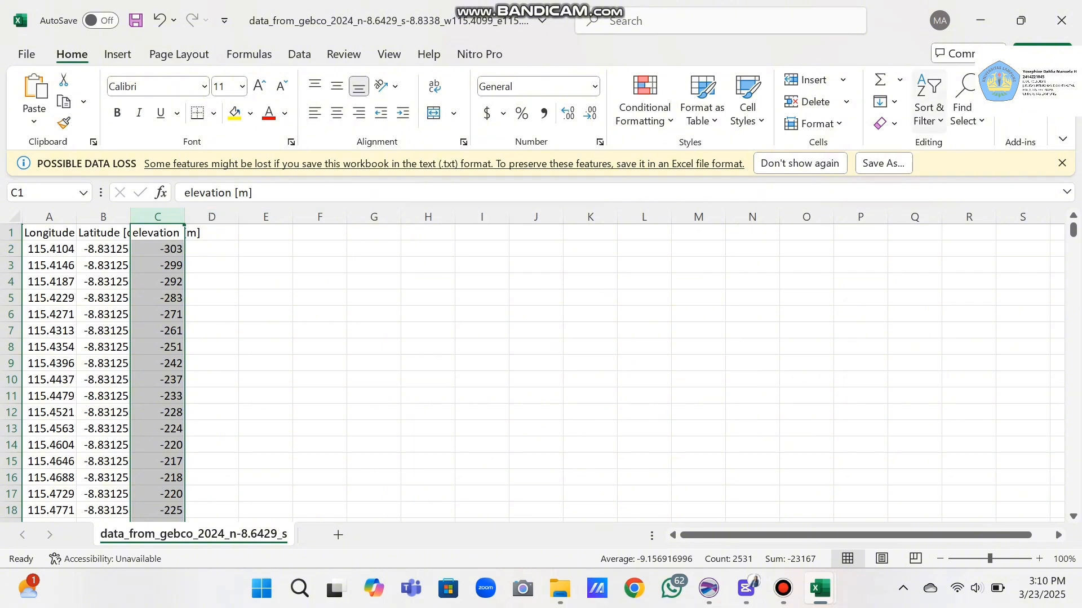
click(927, 113)
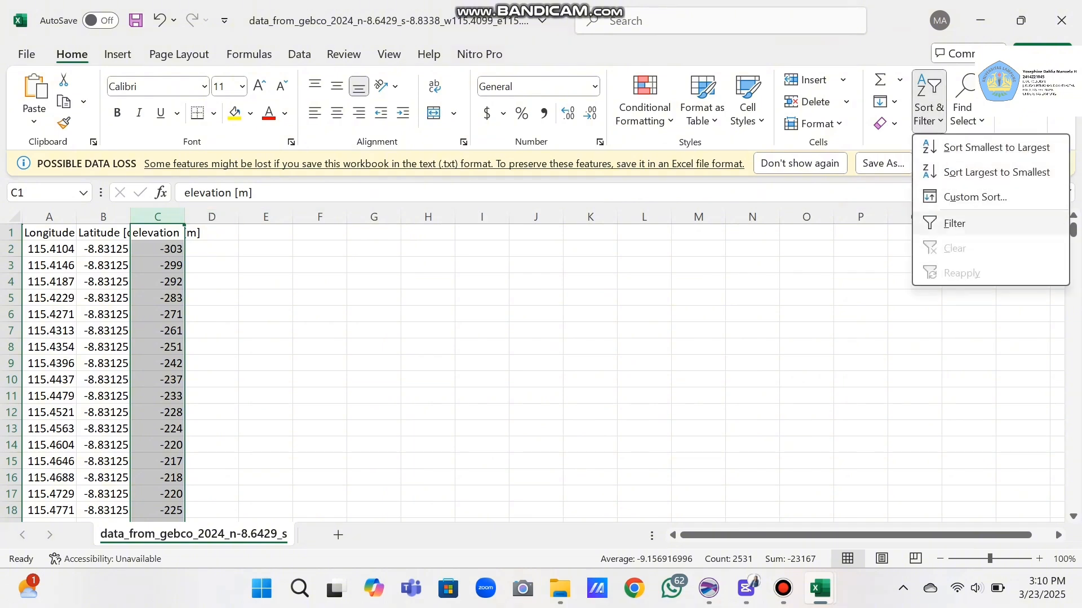
click(954, 223)
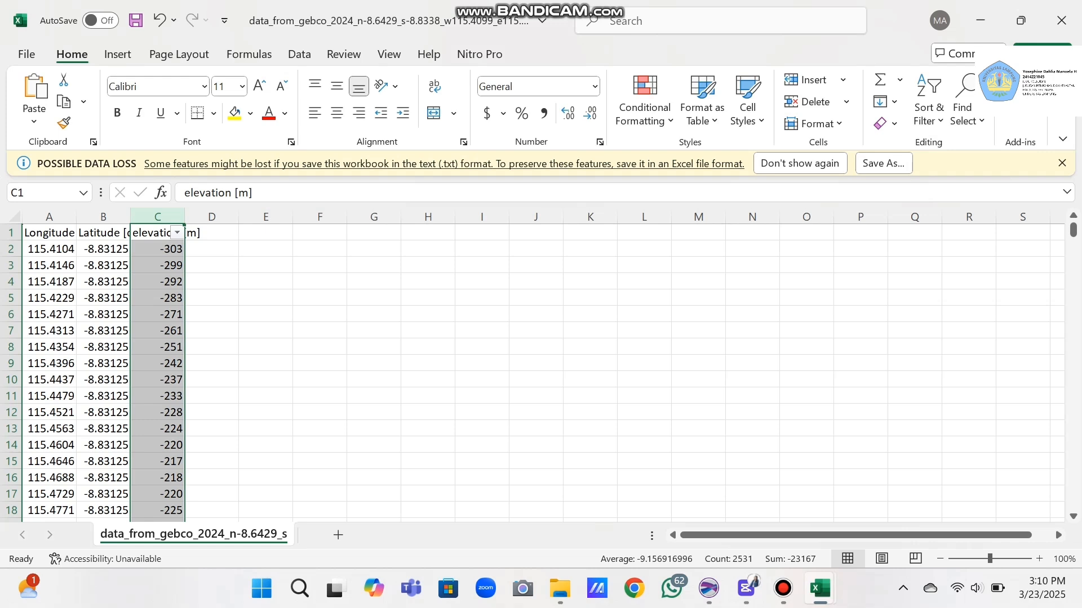
click(176, 232)
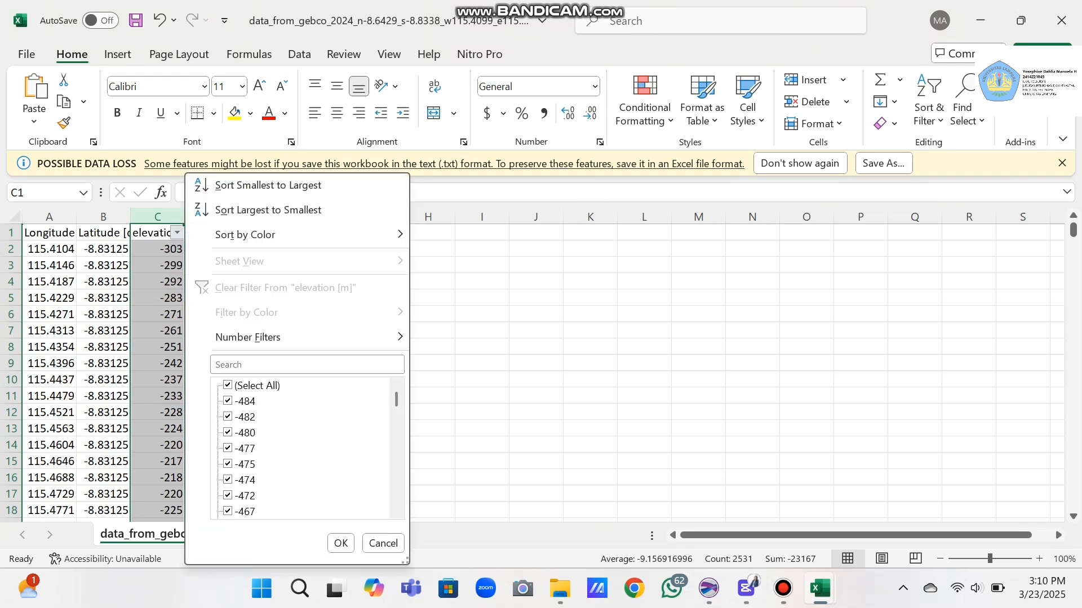
click(228, 385)
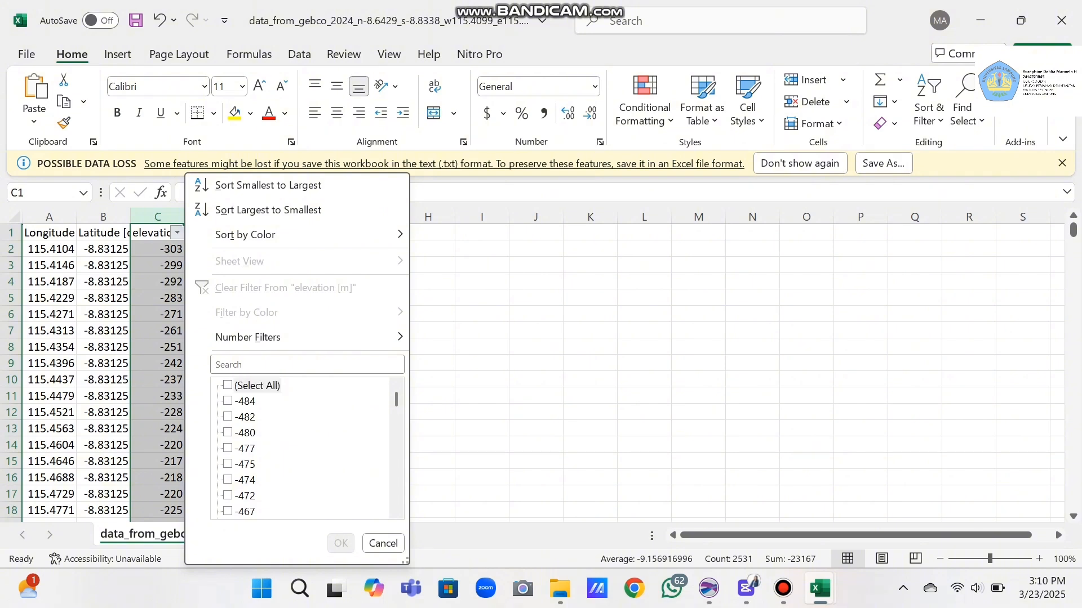
drag(396, 399, 396, 497)
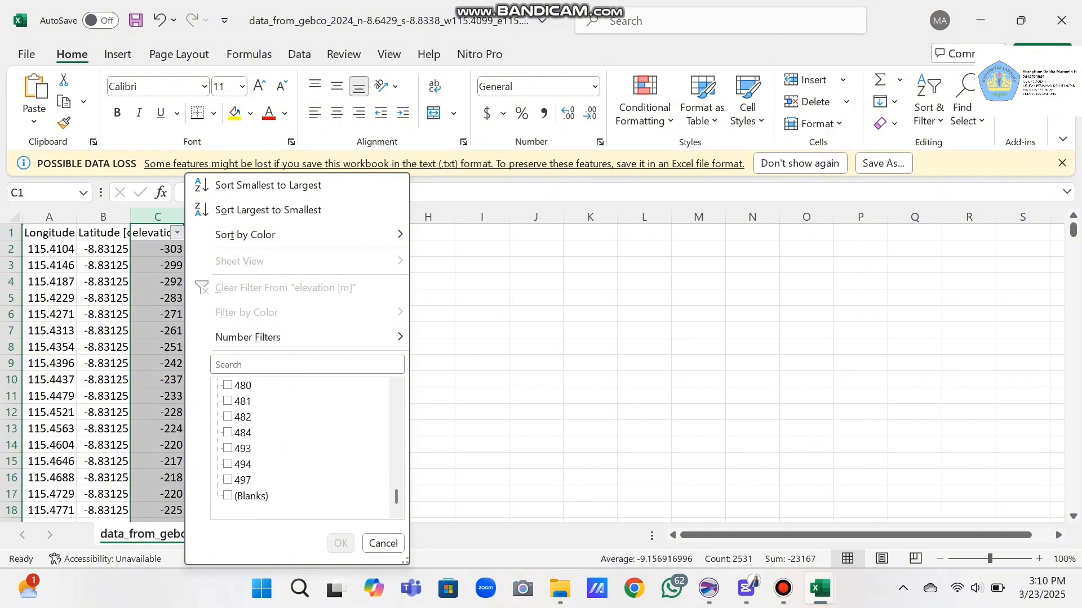
click(227, 496)
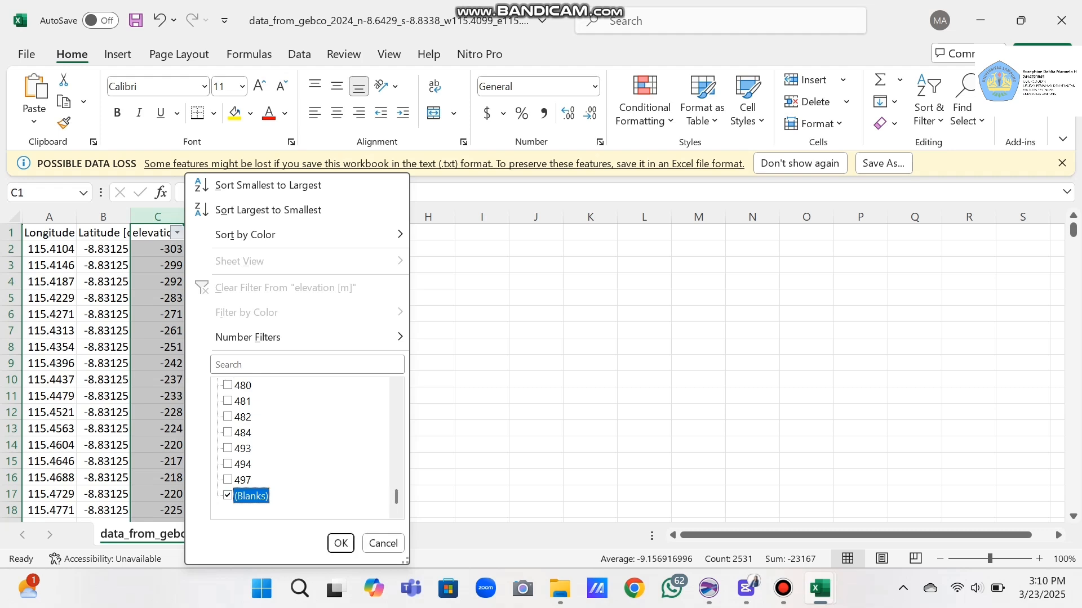
click(341, 543)
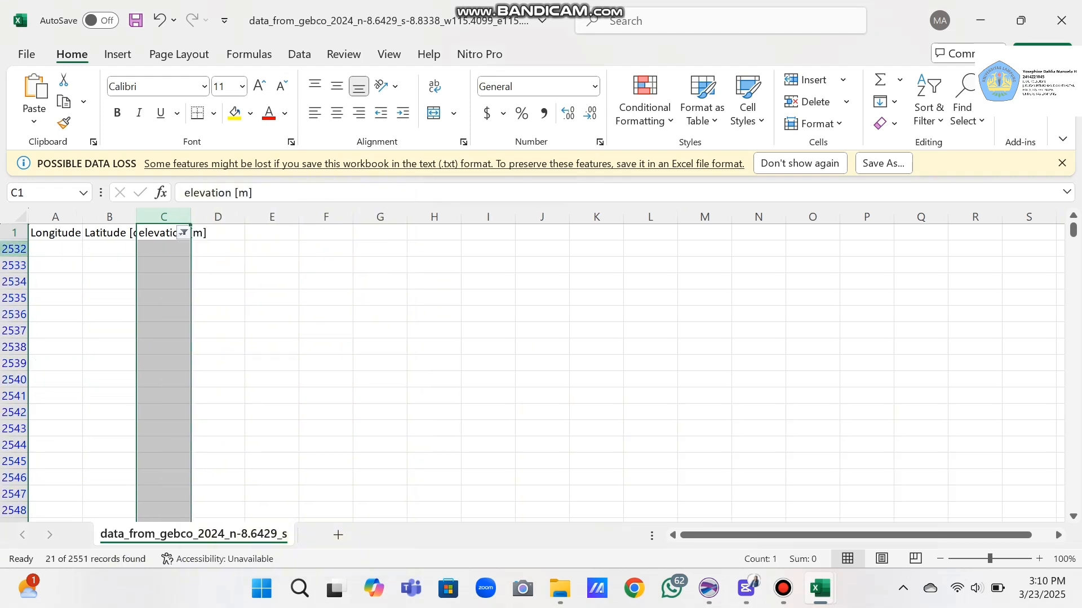
- Delete all filtered blank cells from A2532 to the end of the sheet, across all columns
click(55, 249)
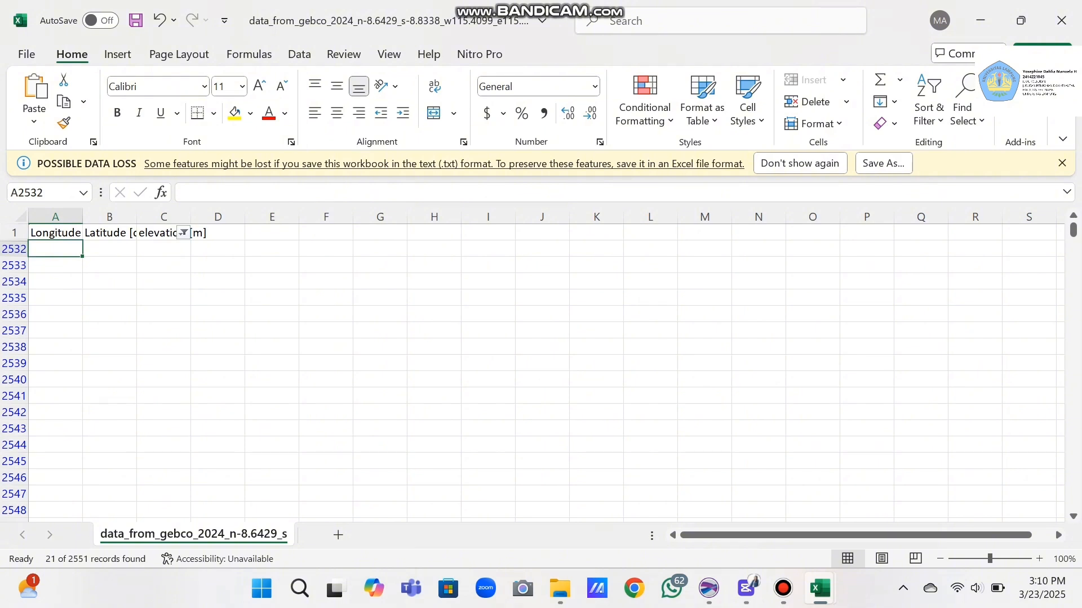
key(ctrl+shift+Down)
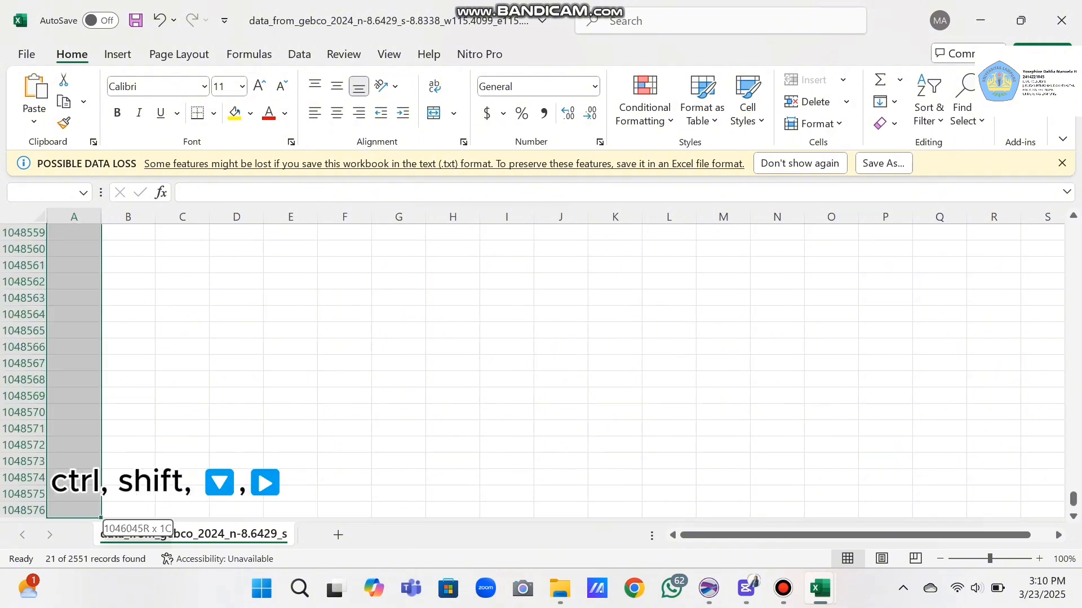
key(ctrl+shift+Right)
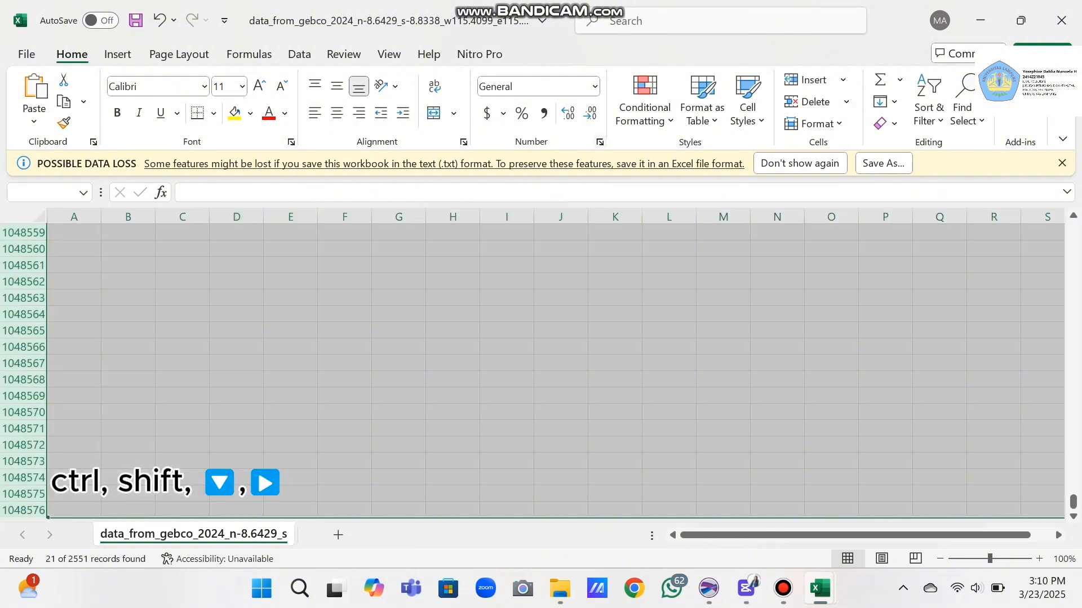
click(812, 102)
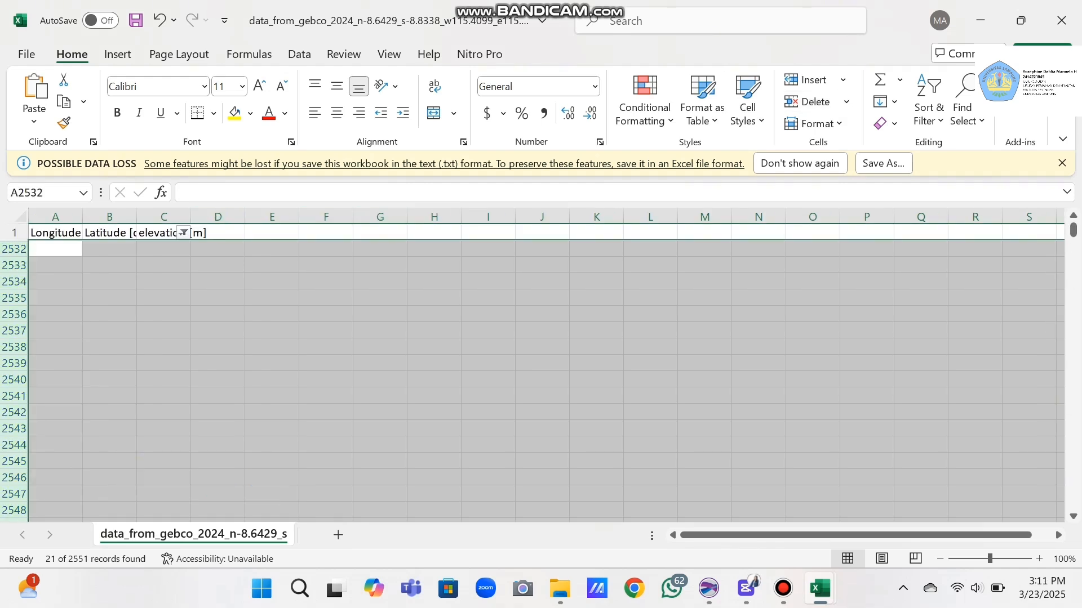
- Reselect all values in the elevation filter and look over the restored data rows
click(184, 233)
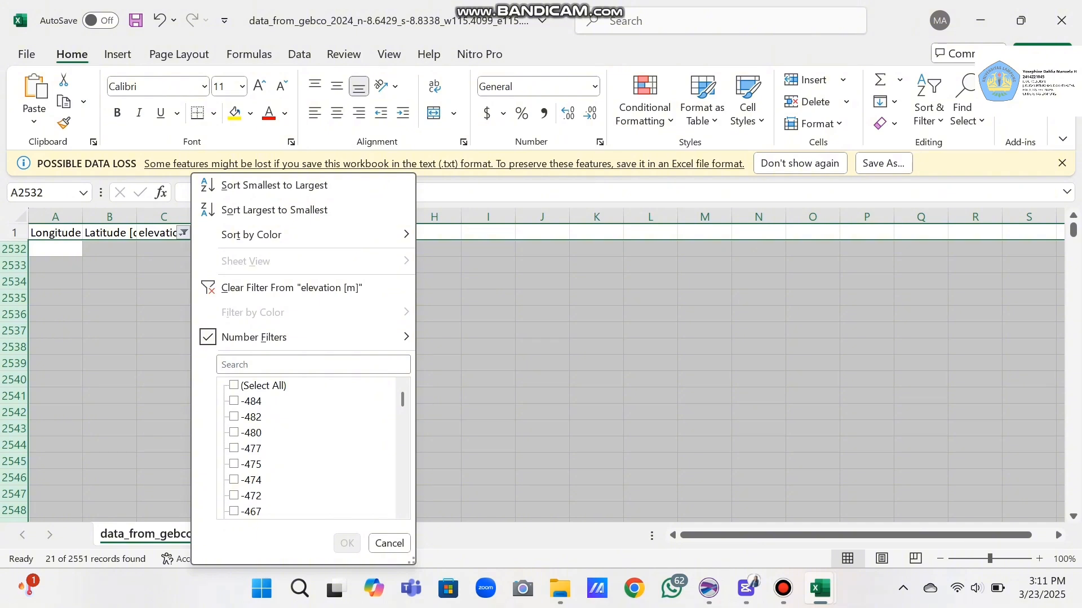
click(234, 385)
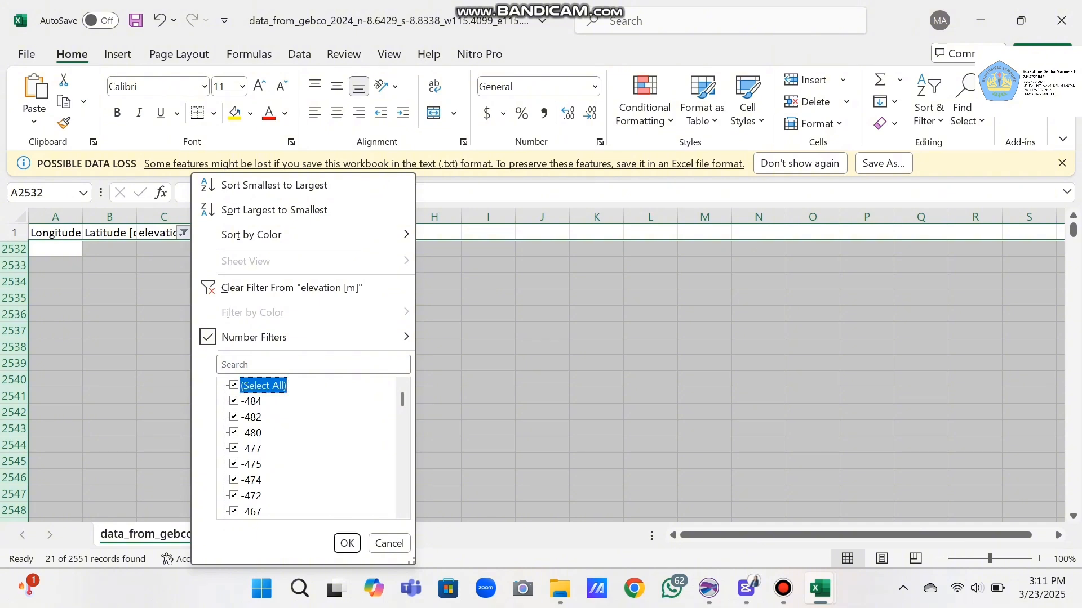
click(346, 543)
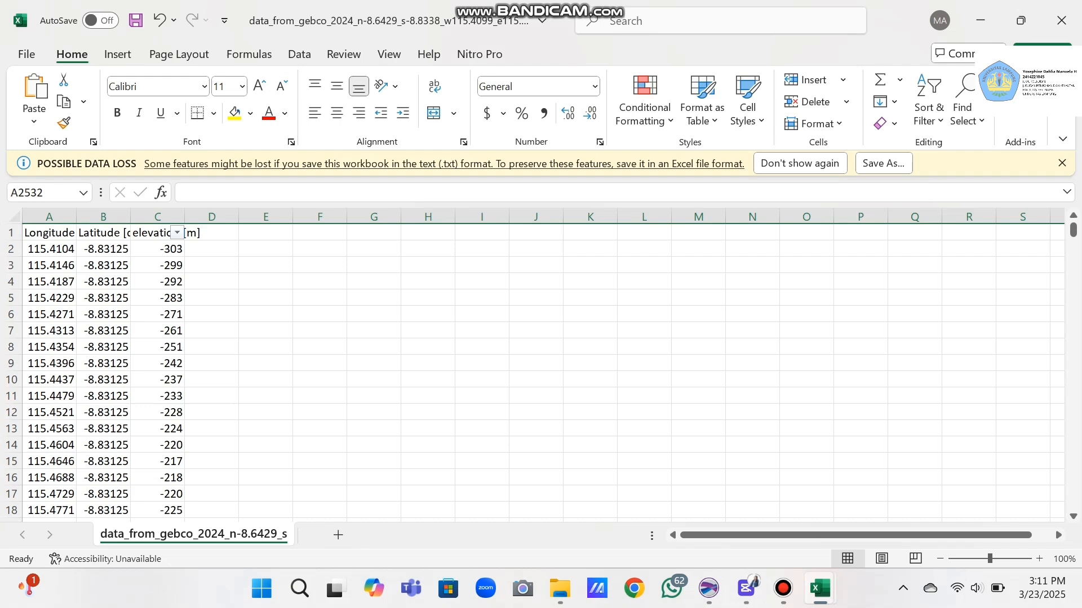
scroll(536, 372, down, 6)
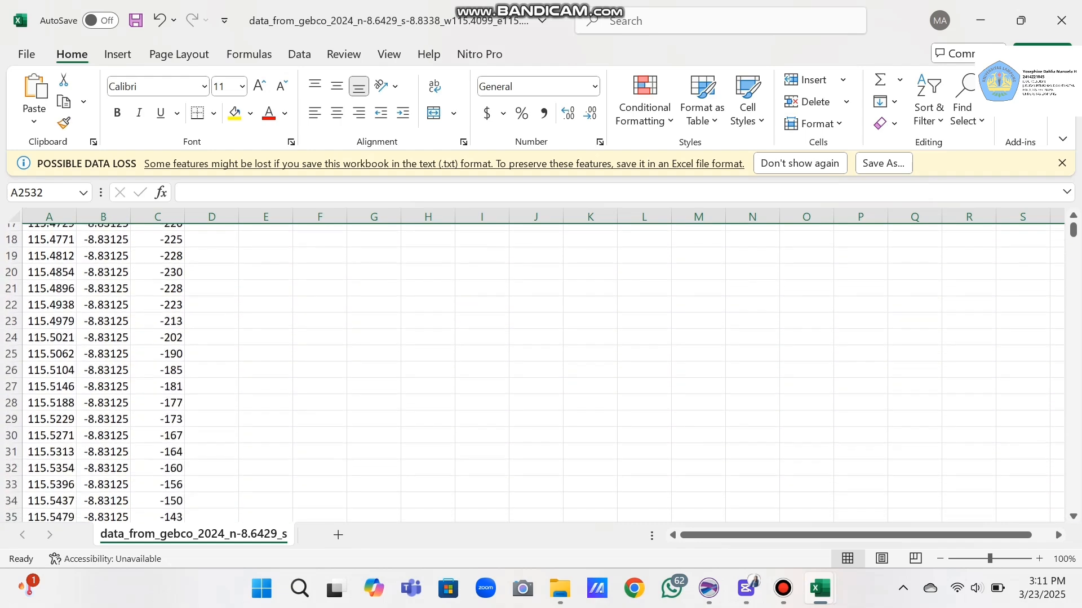
scroll(535, 371, up, 6)
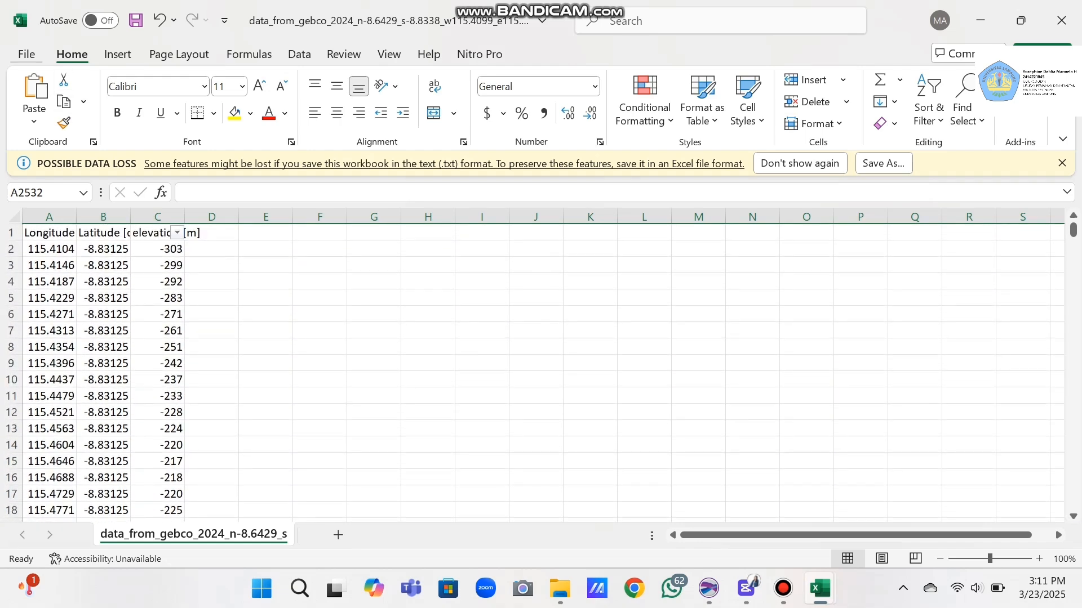
- Set up saving a copy in nuels\gebco penida with Excel Workbook as the file type
click(27, 55)
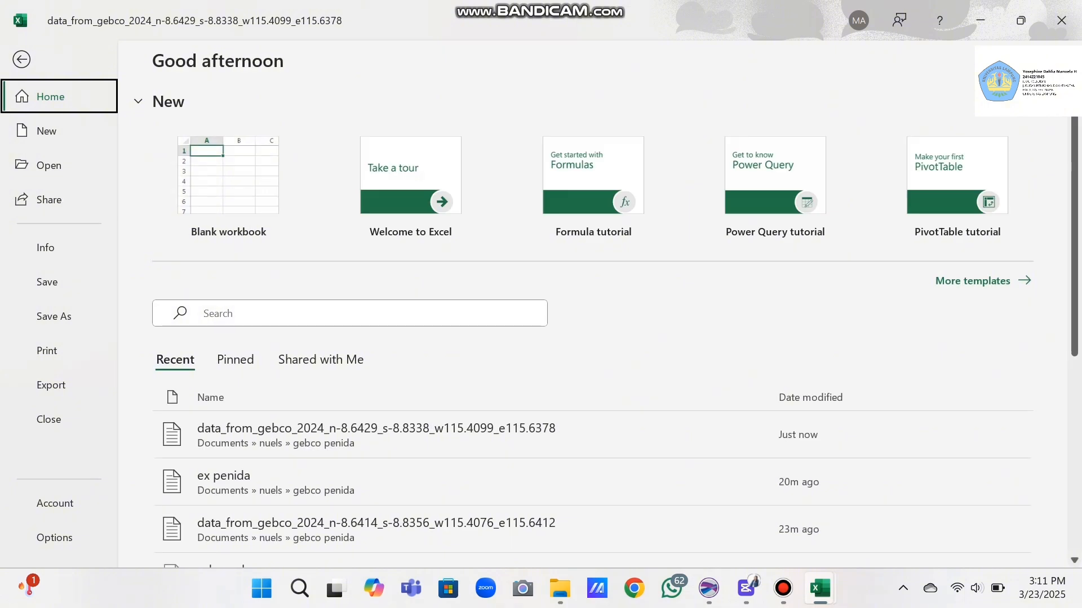
click(54, 316)
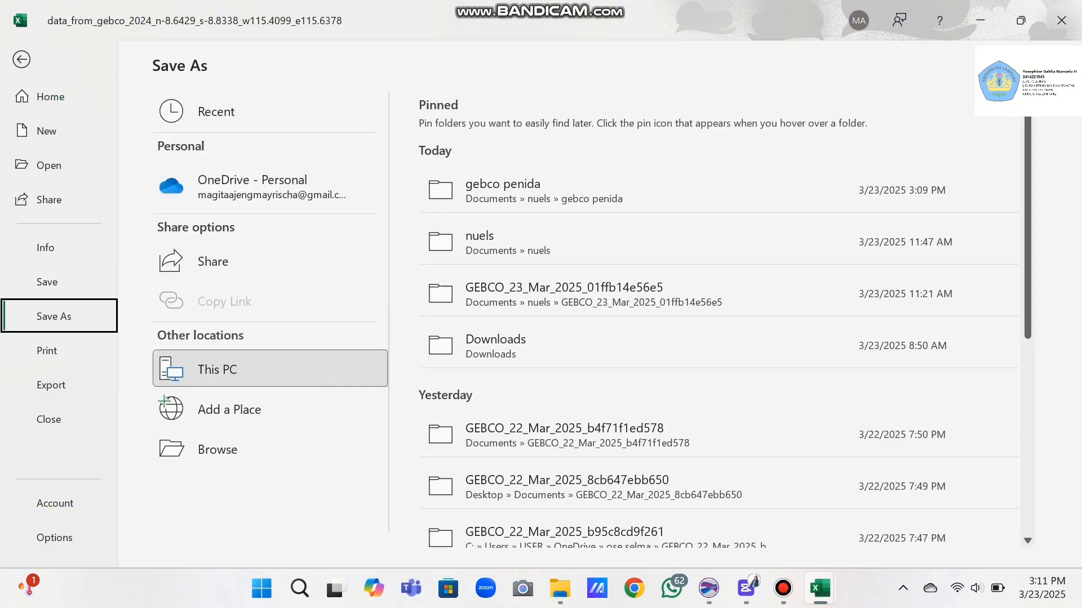
click(217, 449)
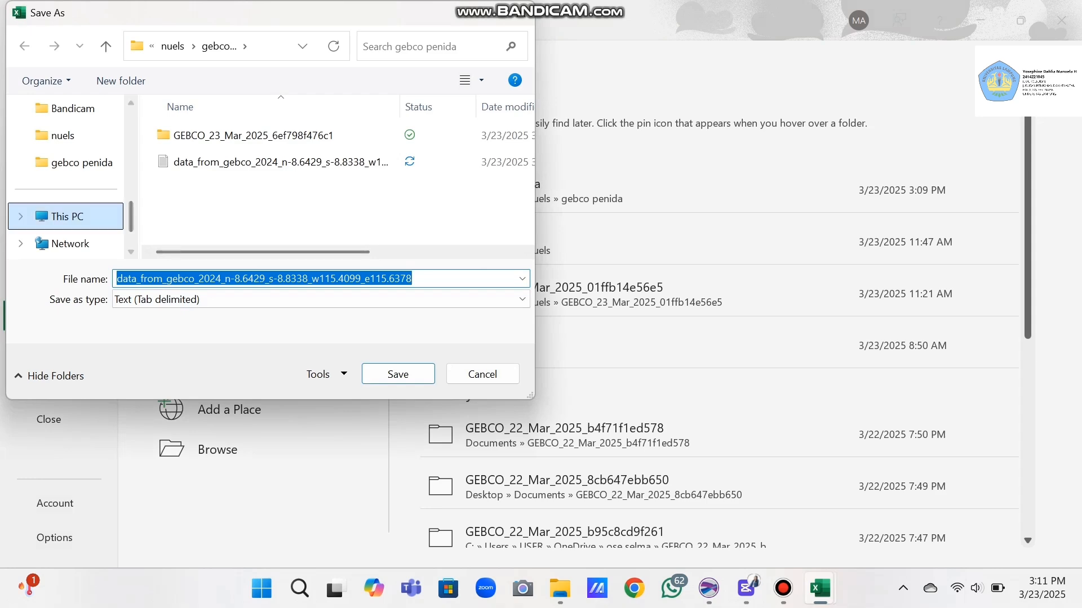
click(62, 135)
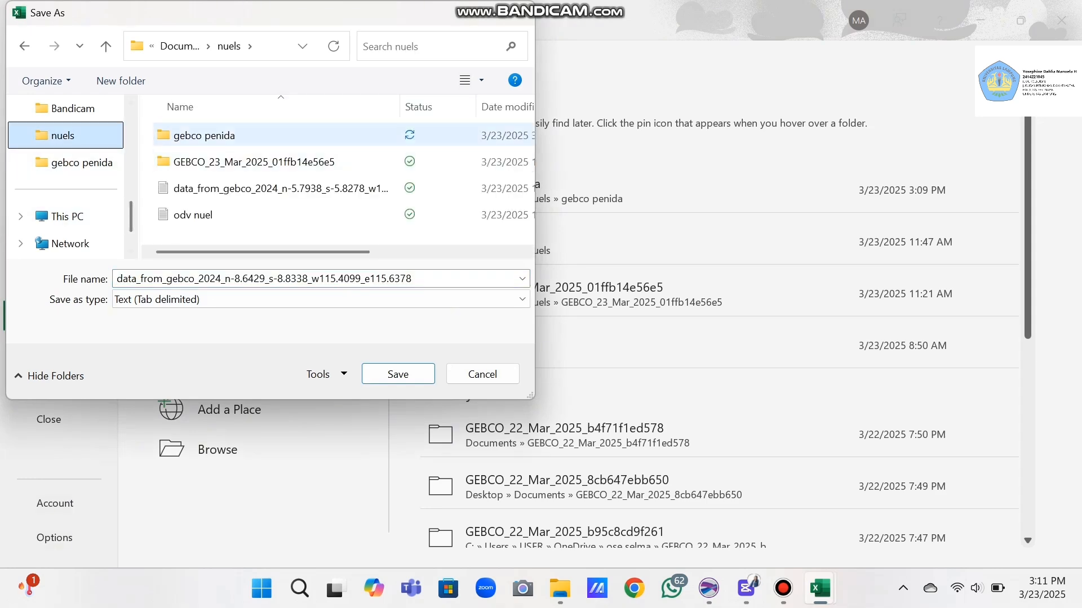
click(204, 135)
key(Return)
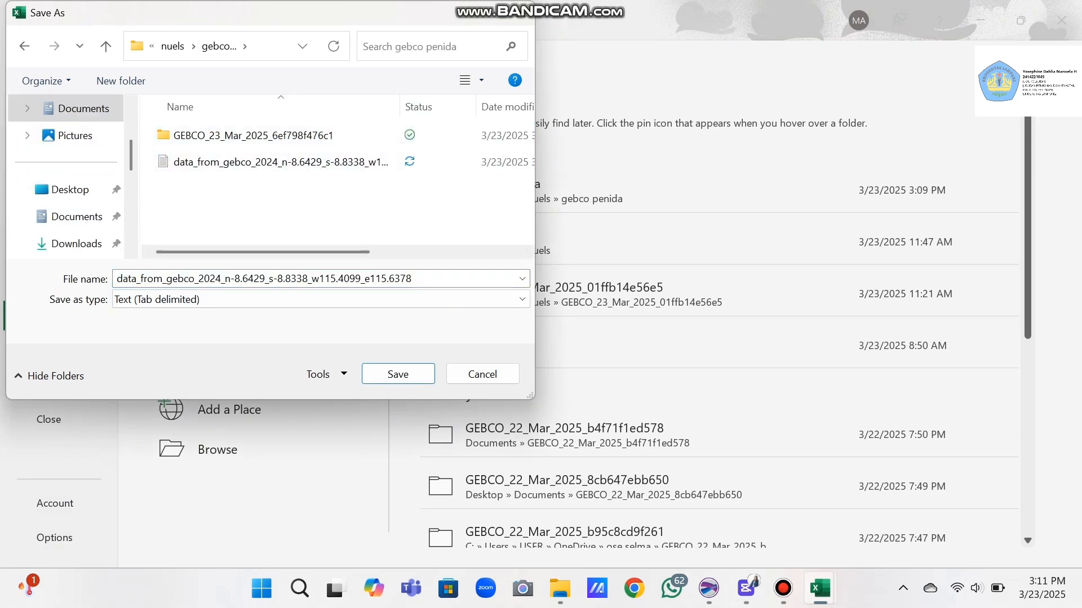
click(203, 299)
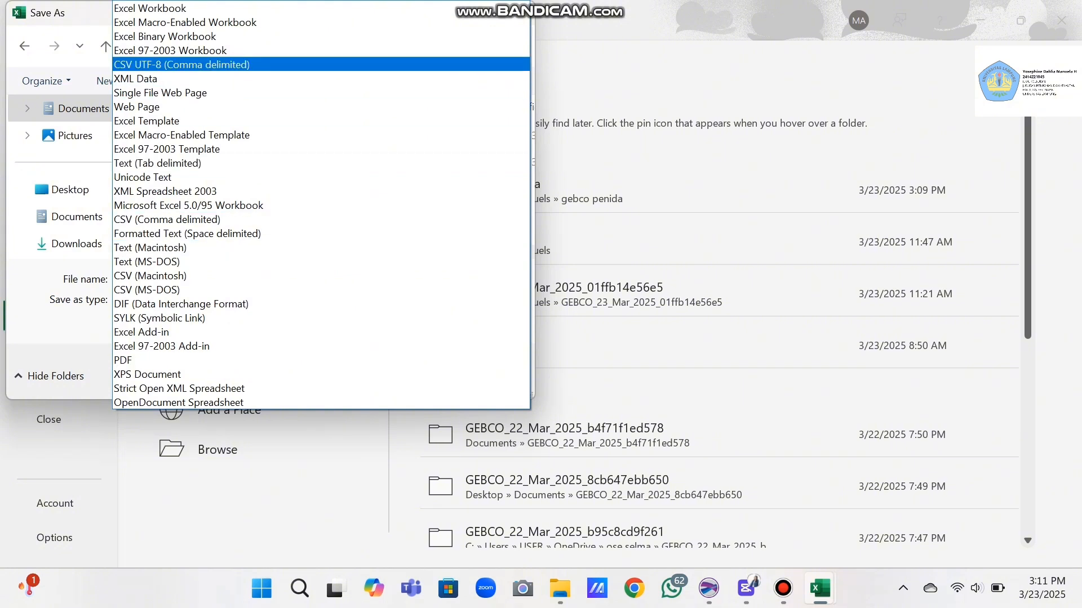
key(Return)
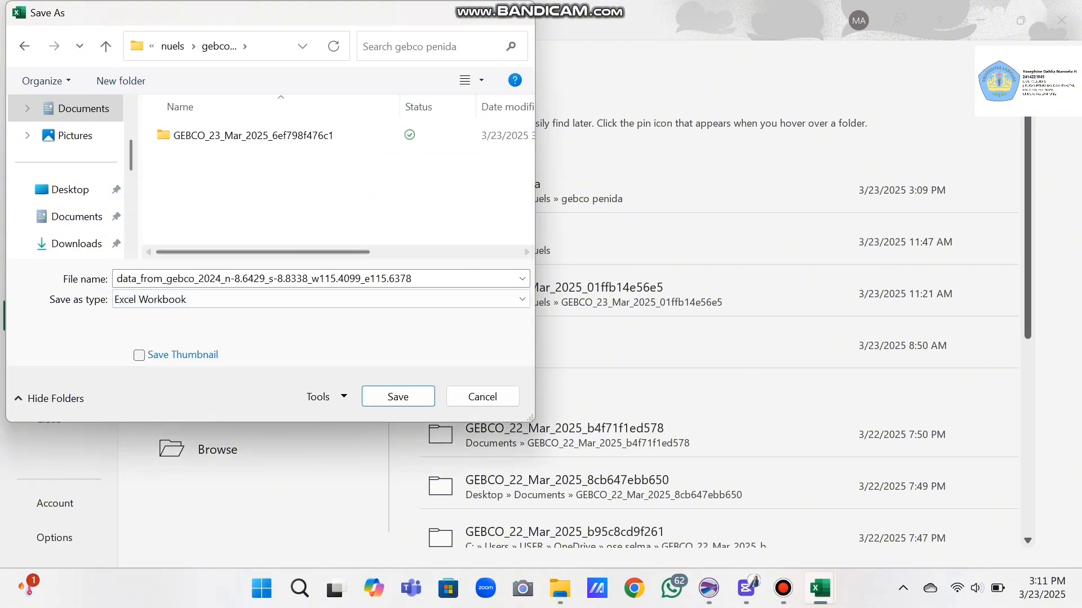
- Name the file "ex penida nuel" and save it
click(264, 279)
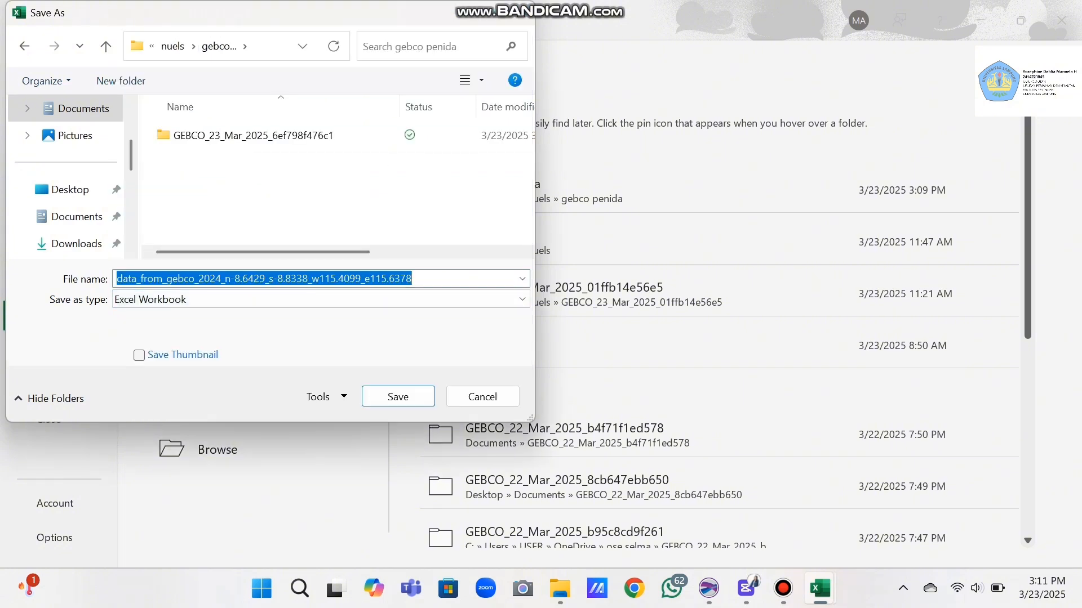
key(ctrl+c)
key(BackSpace)
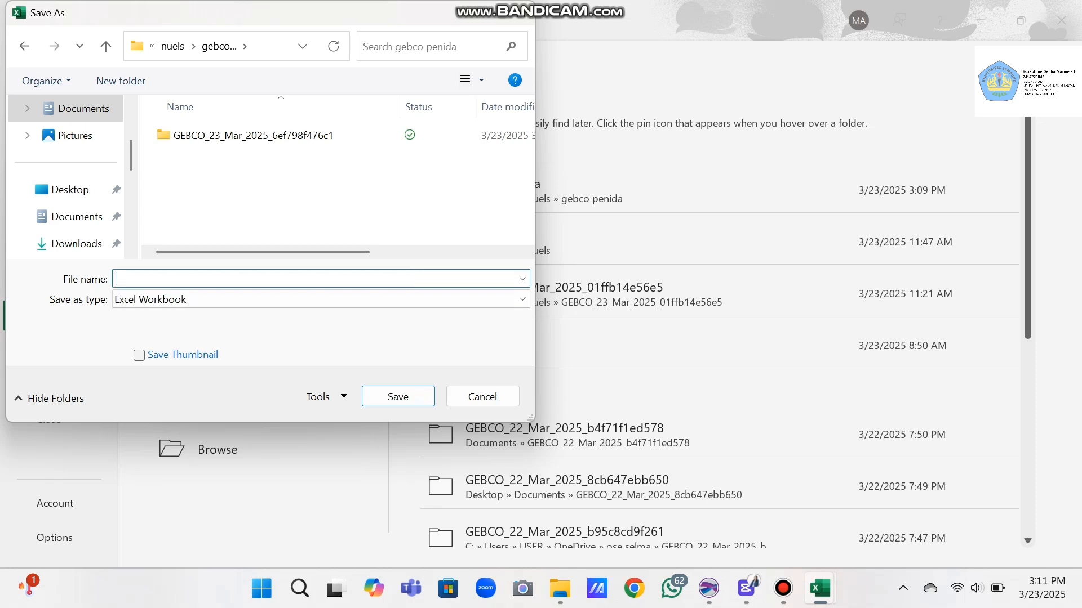
text(ex penida nuel)
key(Return)
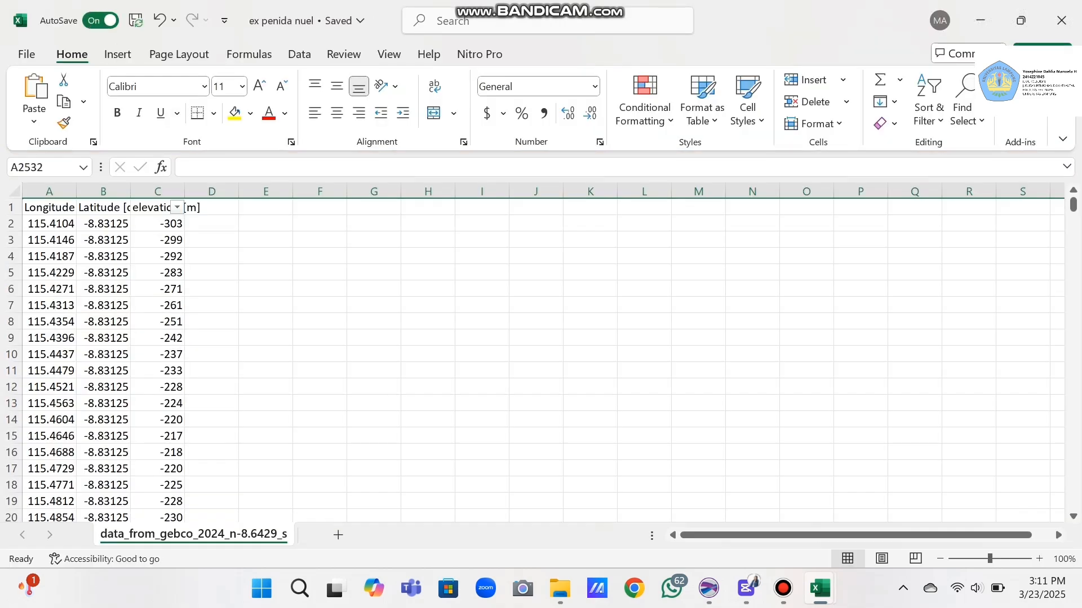
- Close the "ex penida nuel" workbook and the empty Book1, discarding Book1's changes
click(1061, 20)
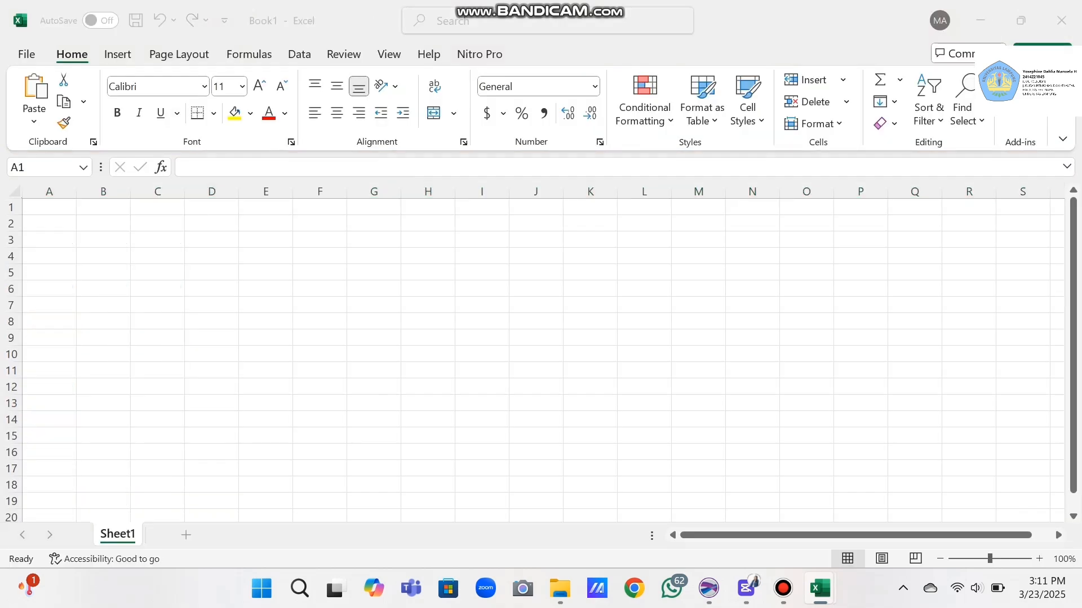
click(1061, 21)
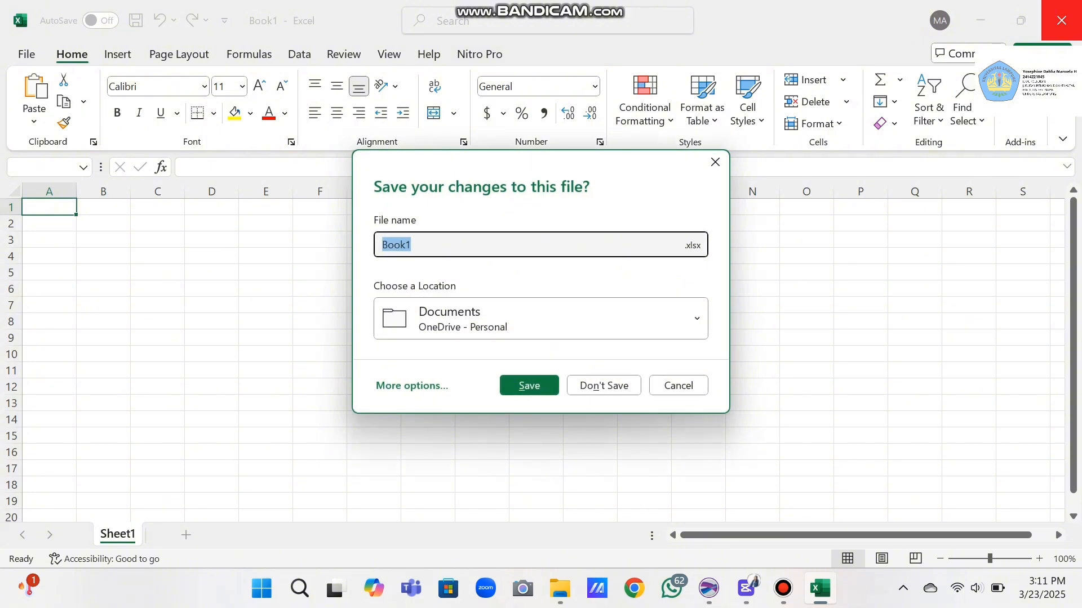
click(604, 386)
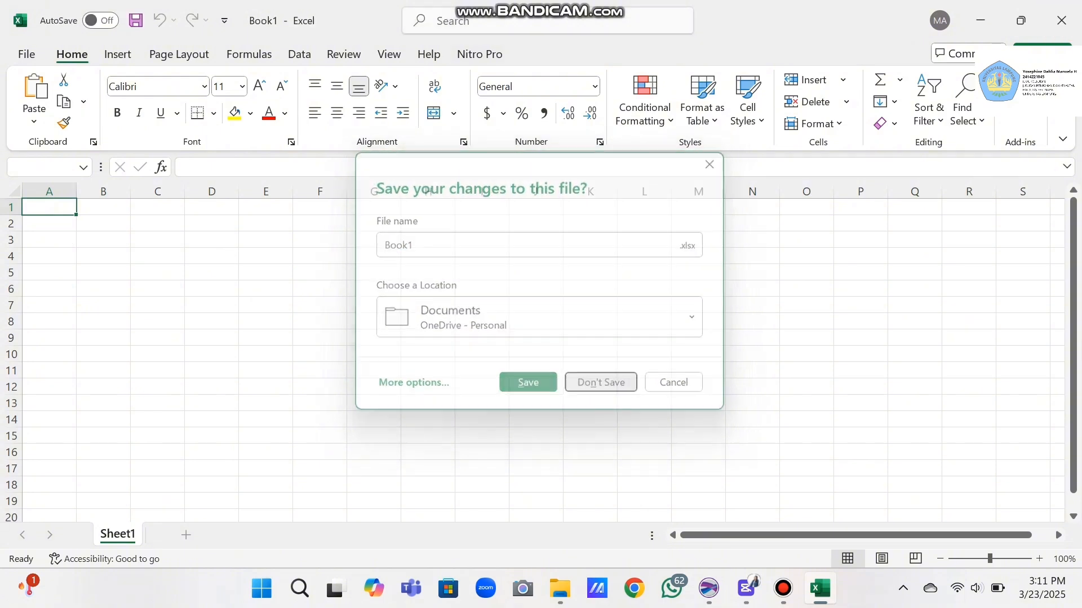
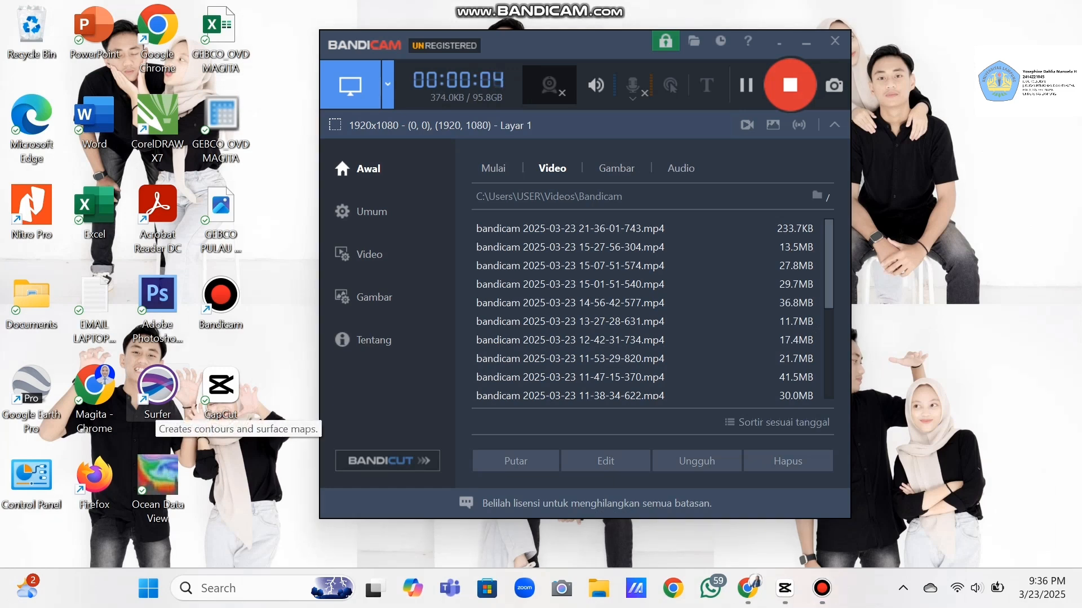
- Start Surfer with a blank plot and load the "ex penida nuel" workbook from nuels\gebco penida as the Grid Data dataset
double_click(158, 386)
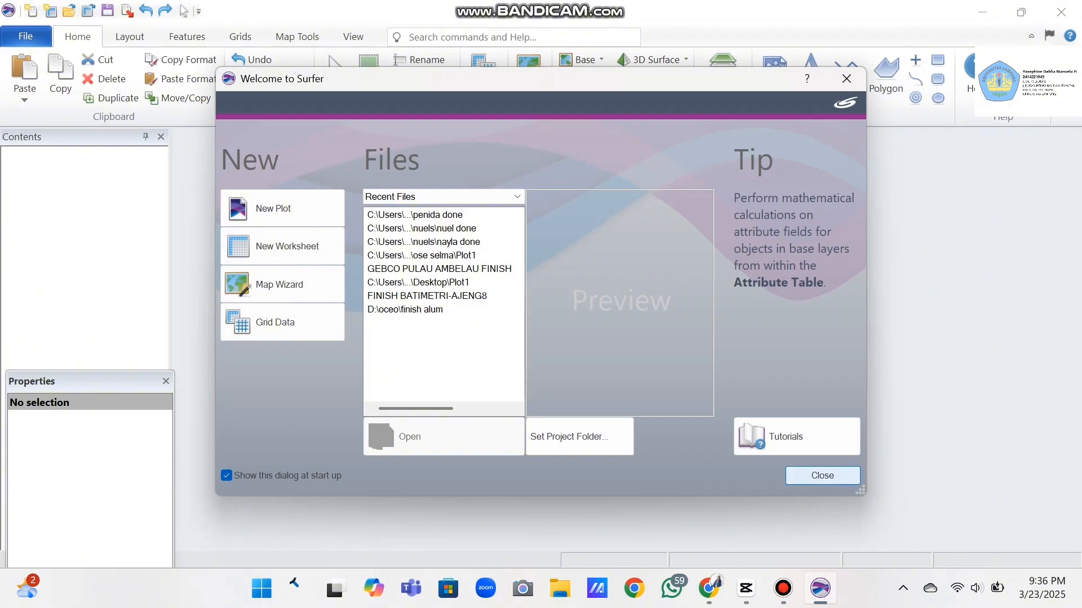
click(819, 475)
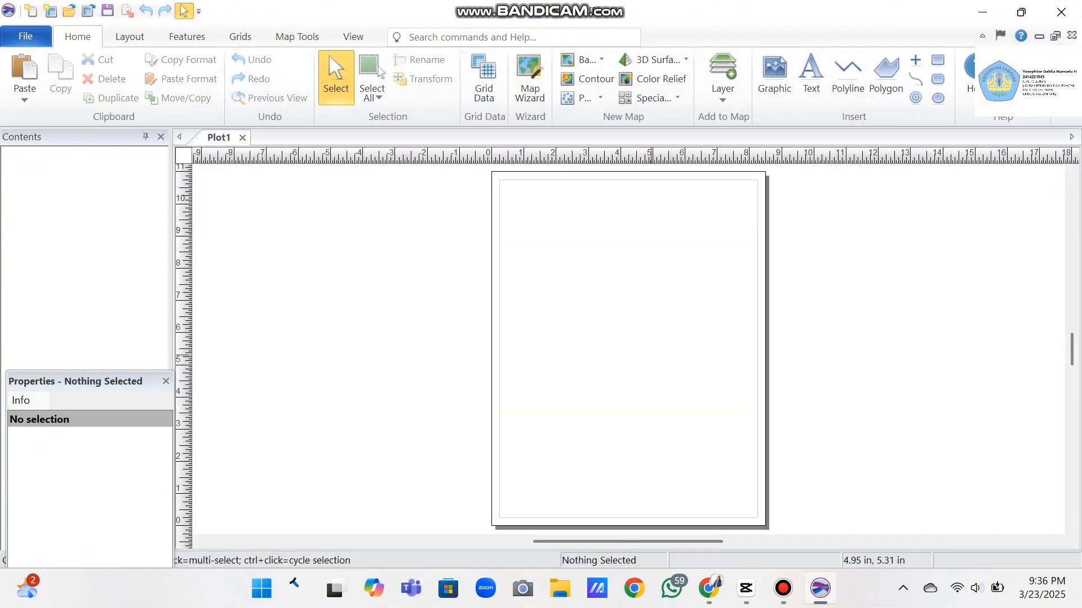
click(484, 79)
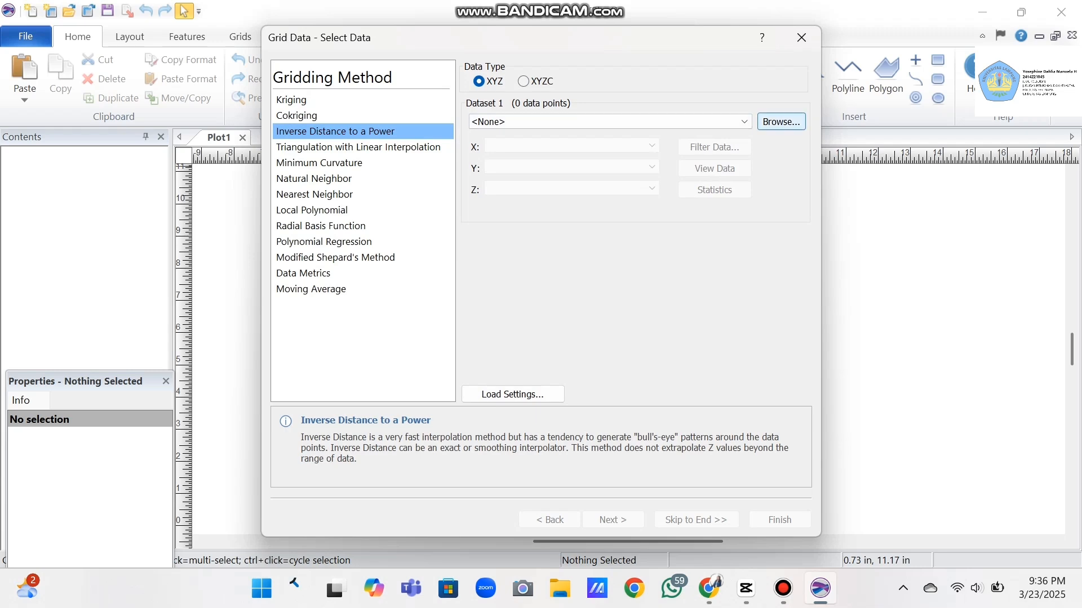
click(780, 122)
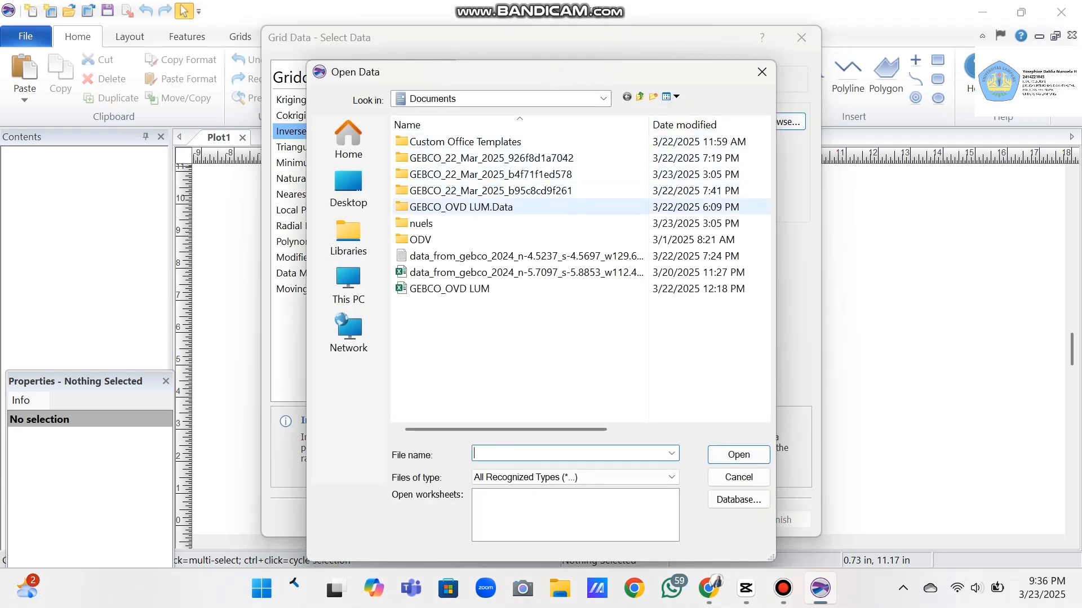
double_click(421, 223)
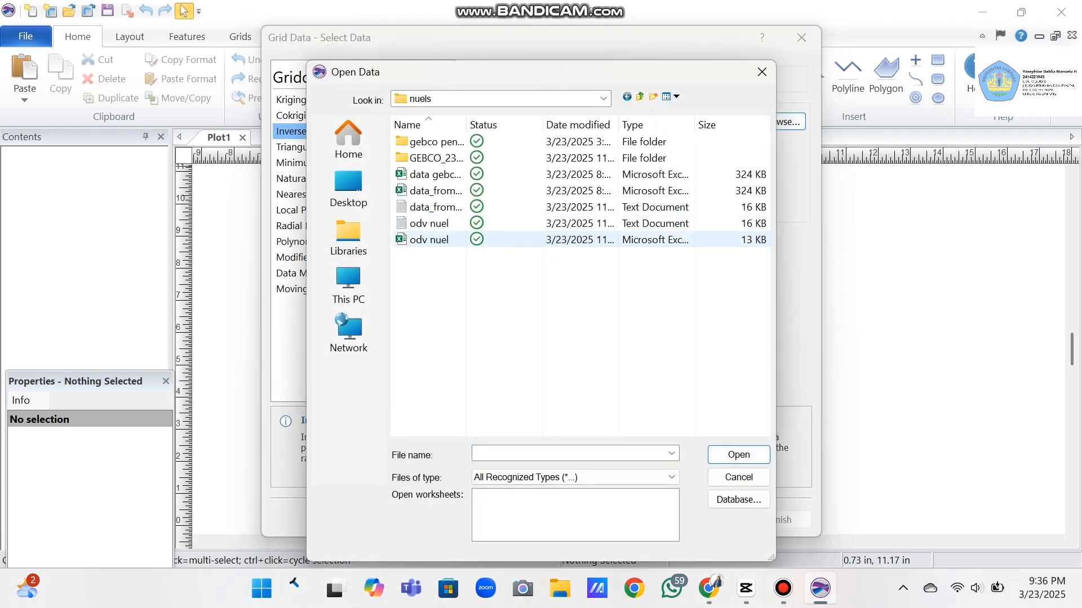
double_click(428, 141)
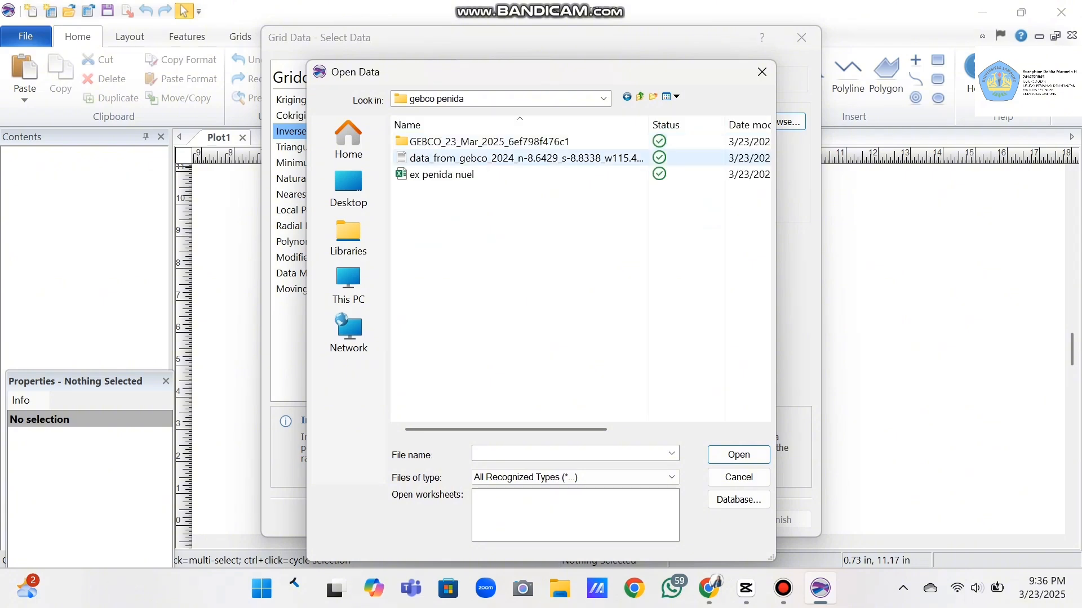
click(451, 174)
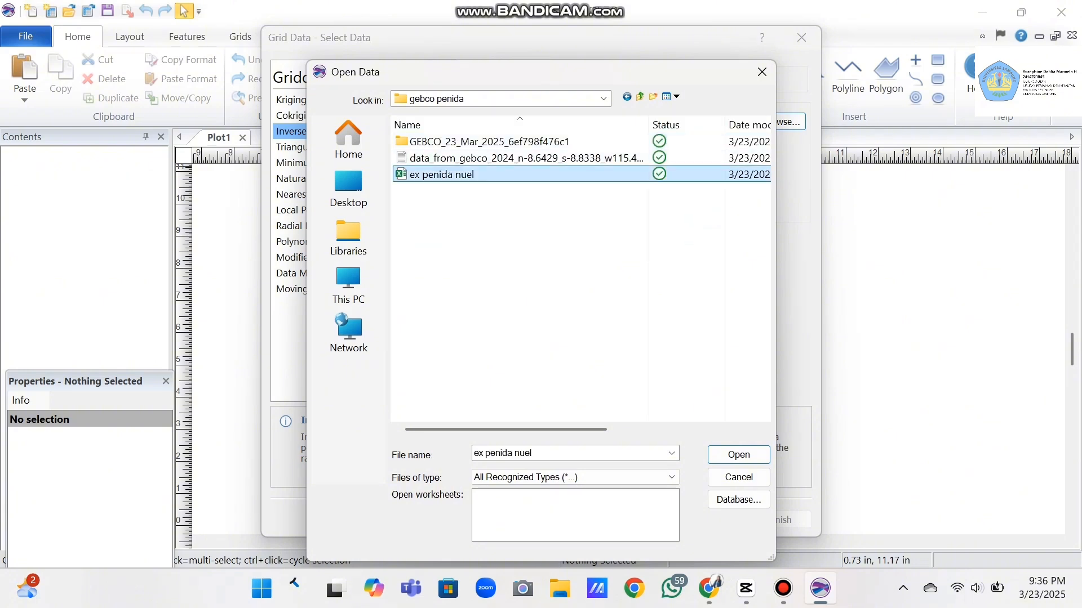
click(738, 454)
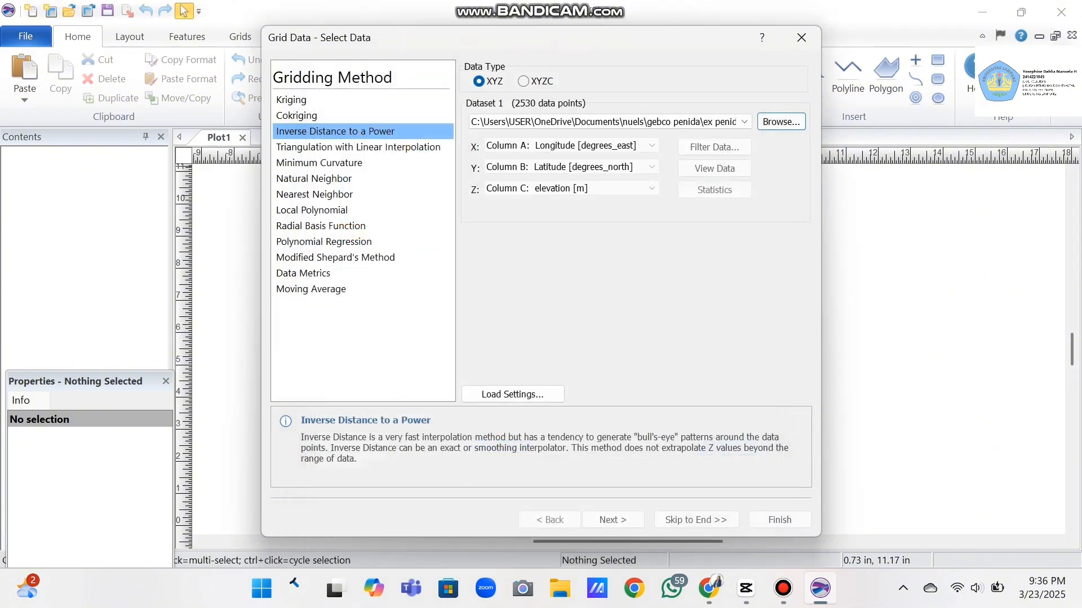
- Grid the data with Inverse Distance to a Power, replacing "ex penida nuel.grd" and adding it as a contour layer in a new map
click(696, 519)
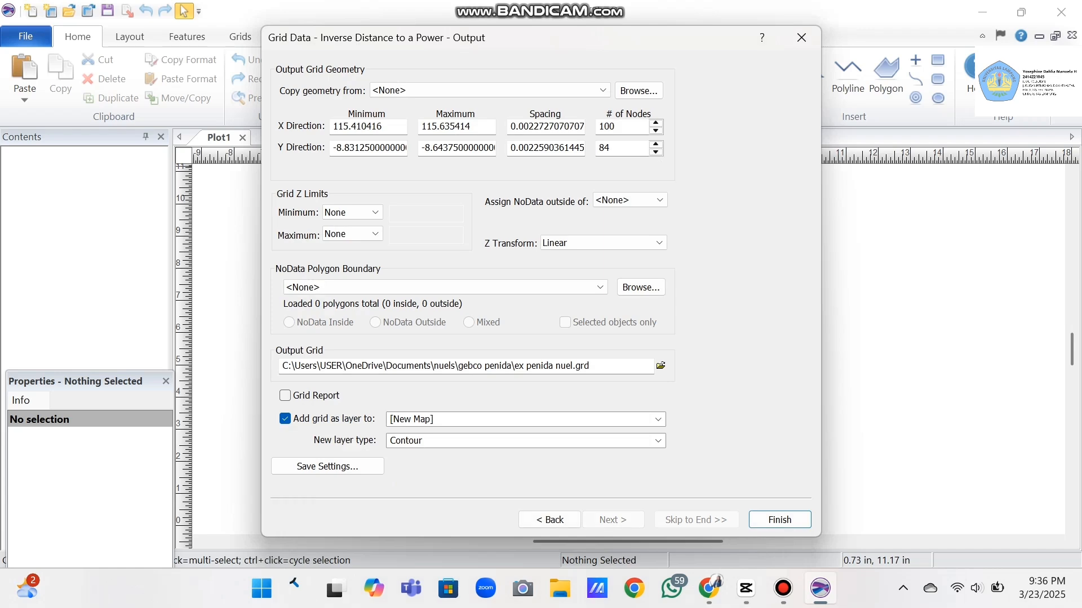
click(779, 520)
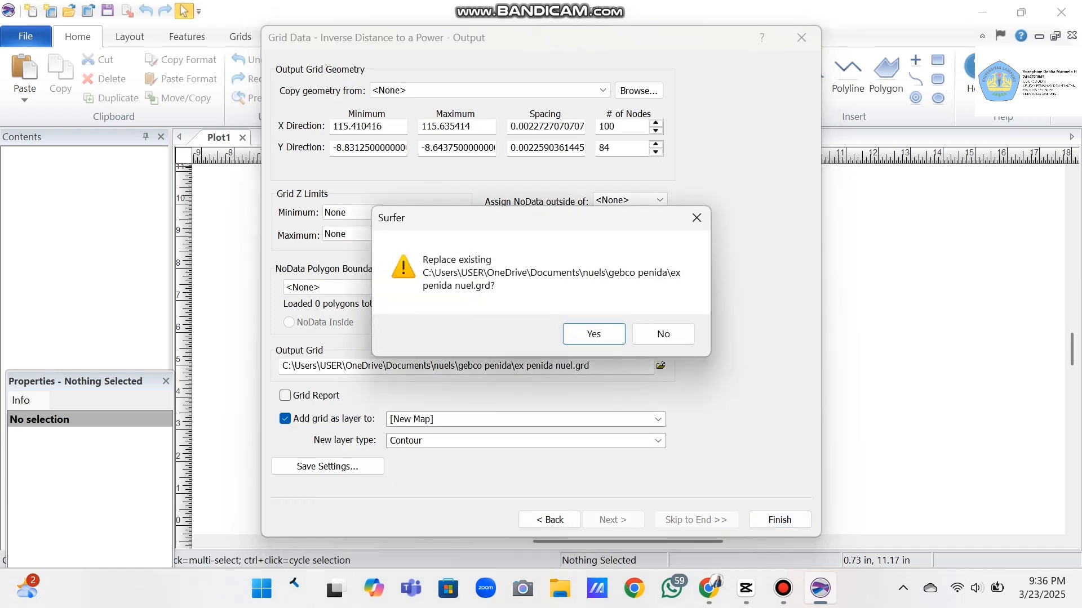
key(Return)
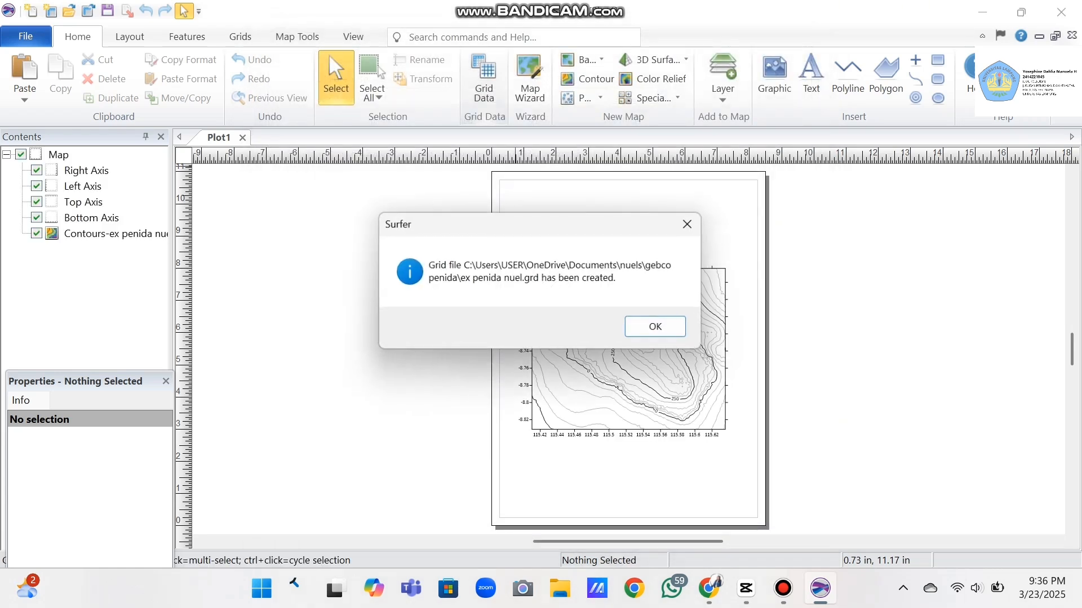
key(Return)
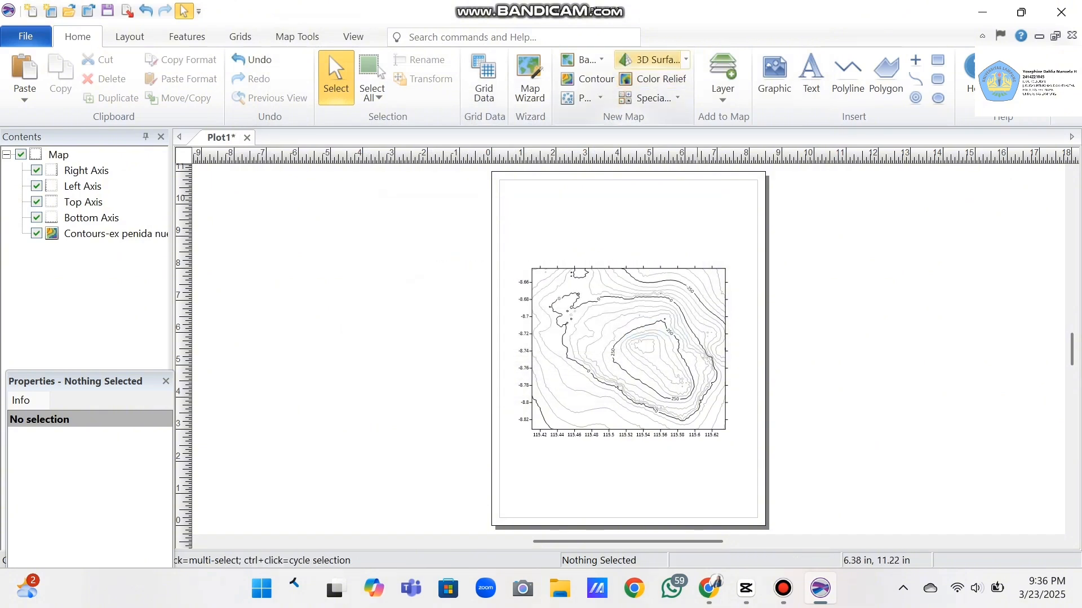
- Create a 3D surface map from the "ex penida nuel" grid and place it outside the page, right of the contour map
click(651, 60)
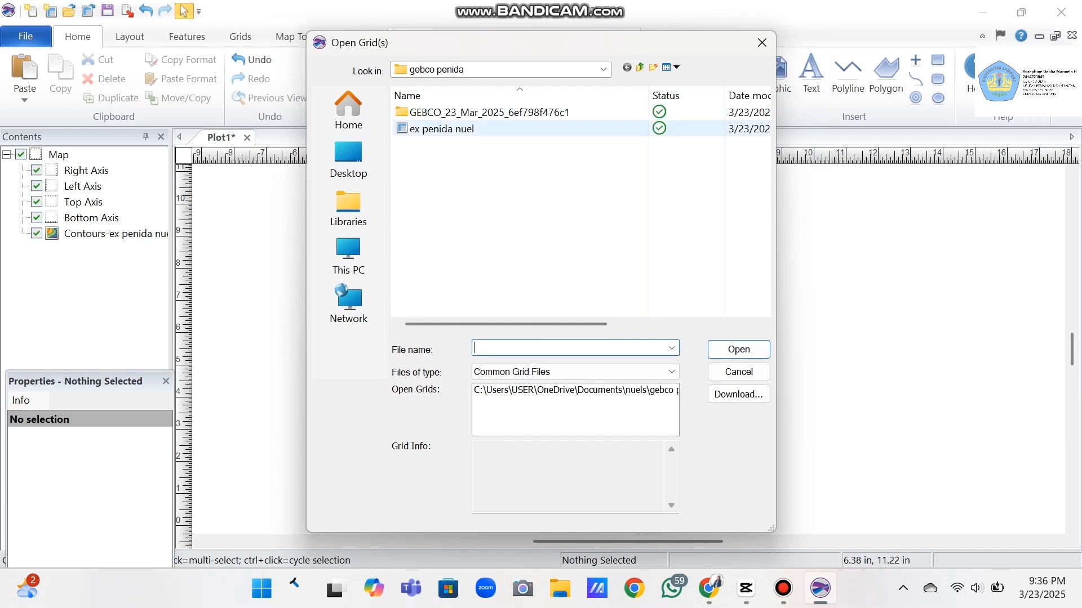
click(442, 129)
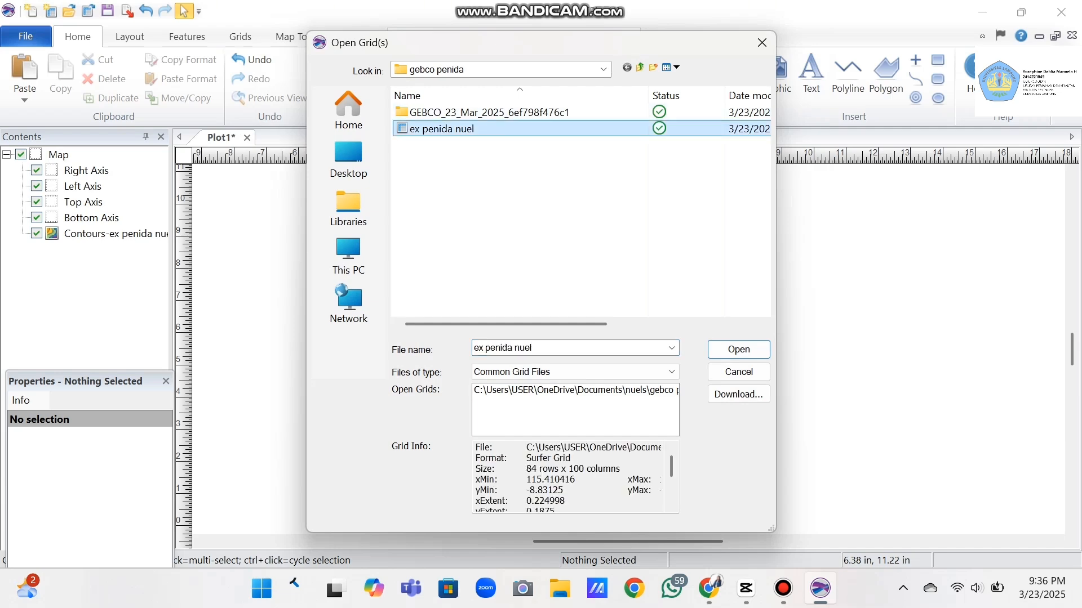
click(739, 349)
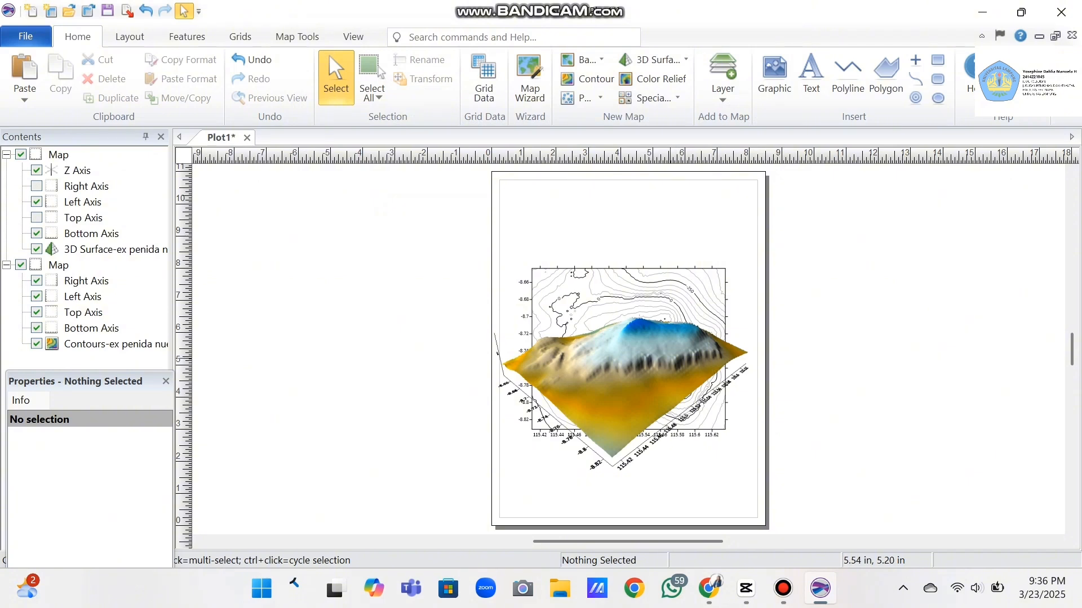
click(667, 353)
drag(667, 353, 953, 329)
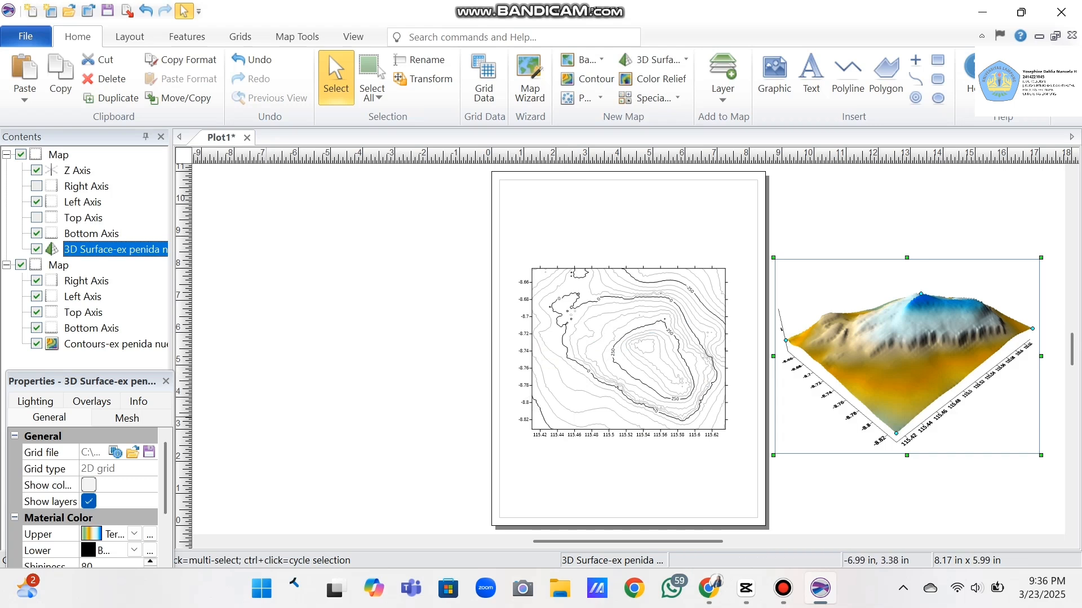
- Set the 3D surface's upper material color to the Blue-Purple colormap
scroll(84, 496, down, 1)
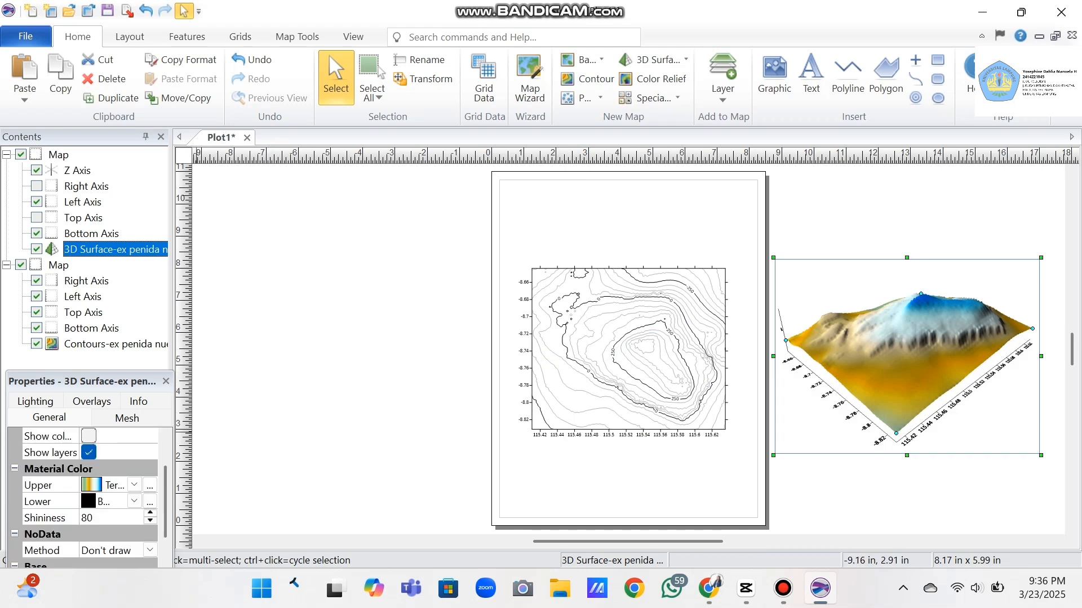
click(134, 485)
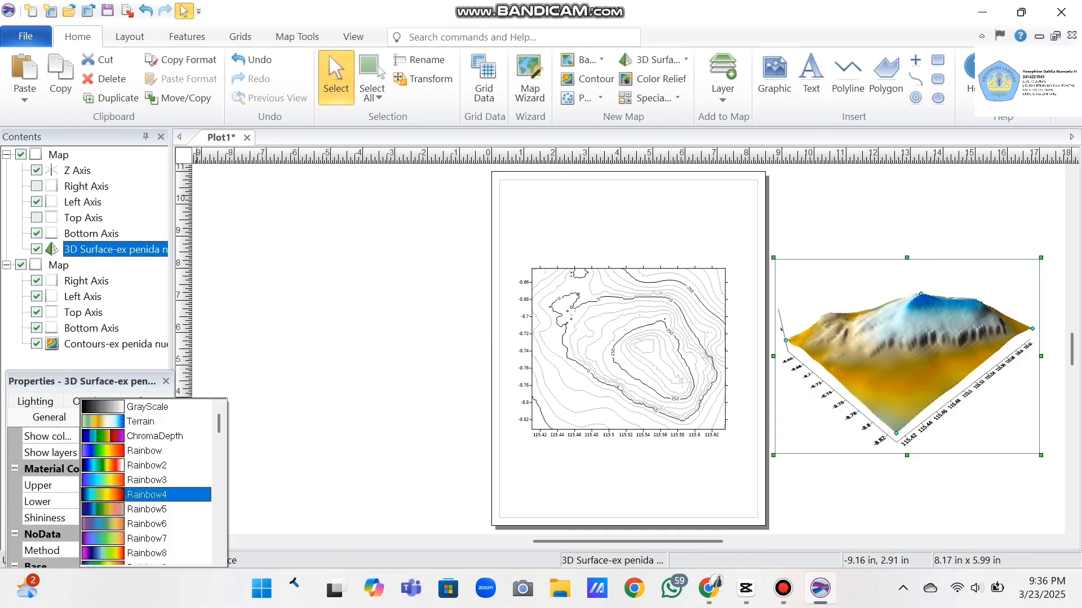
scroll(146, 482, down, 8)
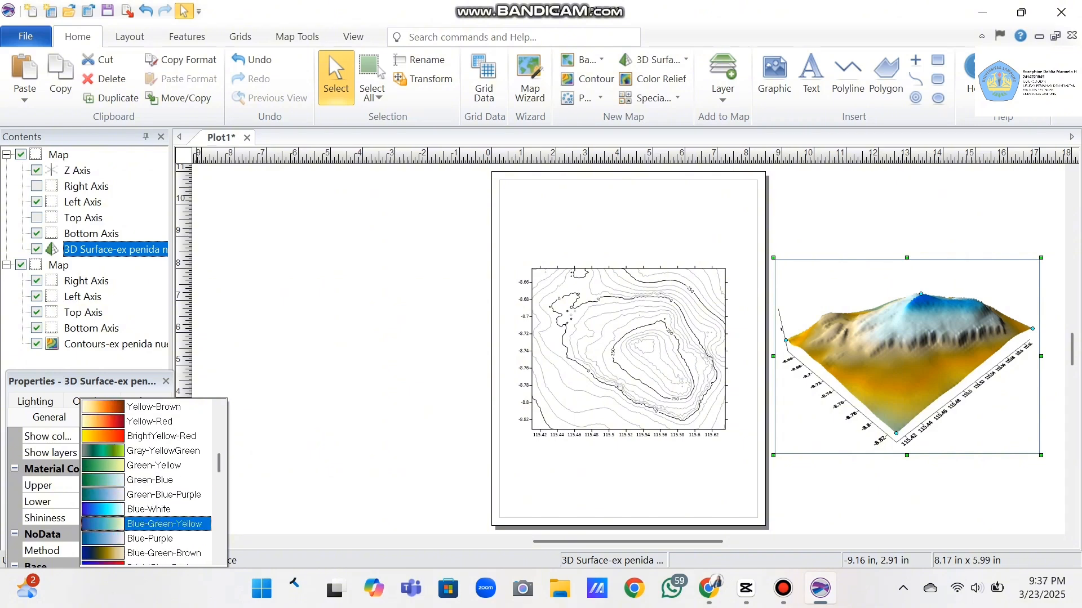
click(150, 538)
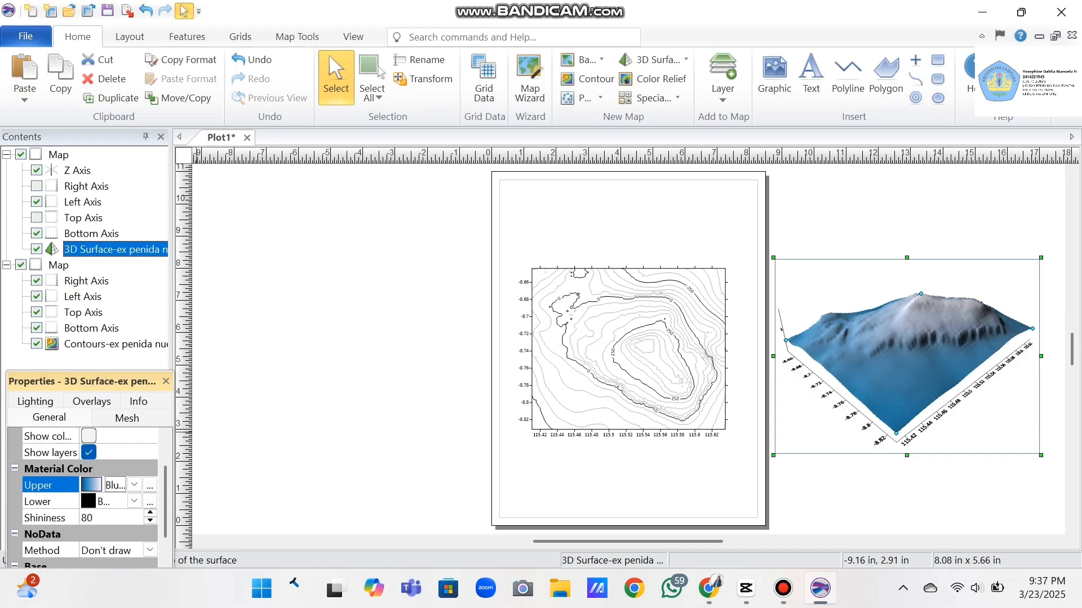
- Show the 3D surface's base and set its line color to Navy Blue
scroll(90, 495, down, 1)
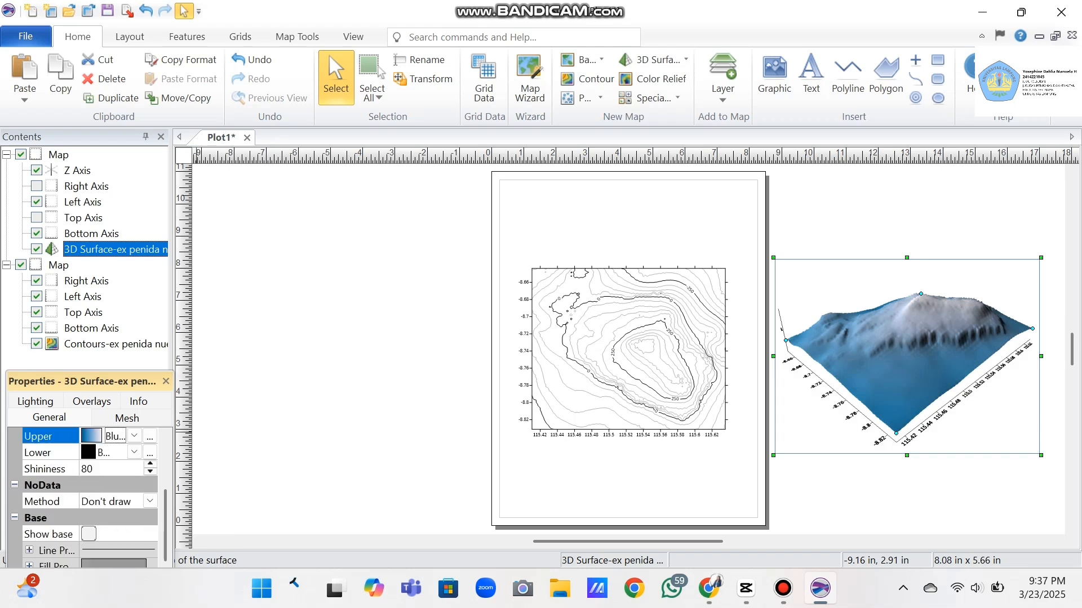
click(89, 534)
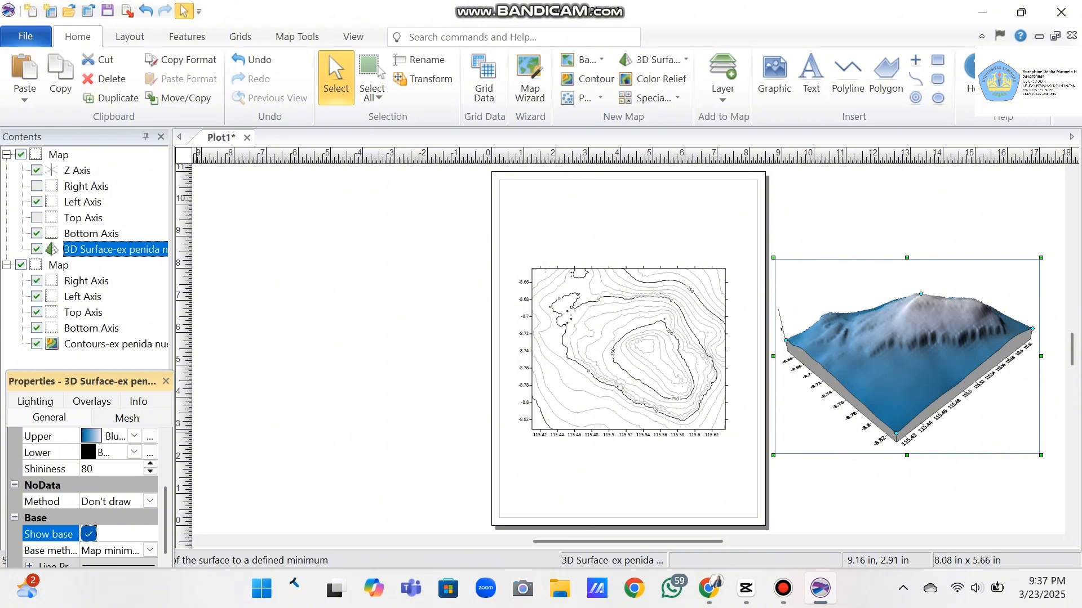
scroll(90, 495, down, 1)
click(30, 550)
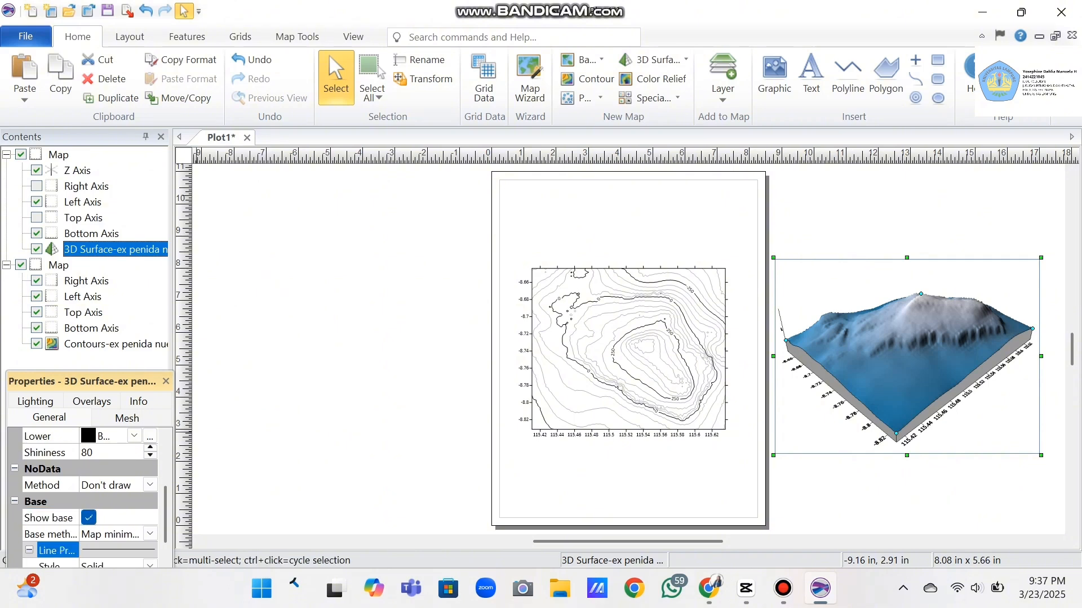
scroll(90, 495, down, 1)
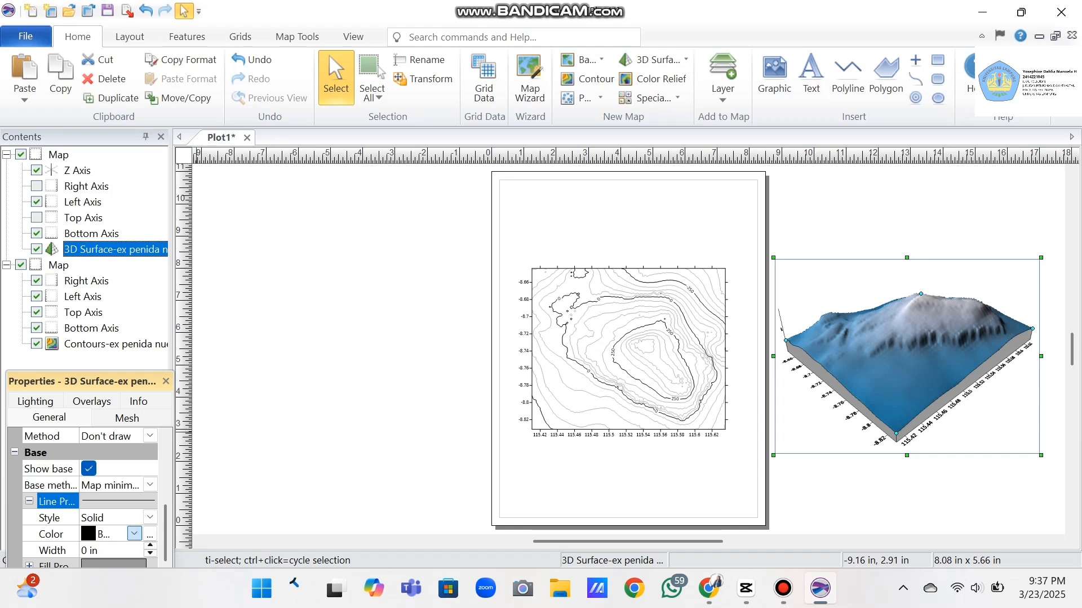
click(134, 534)
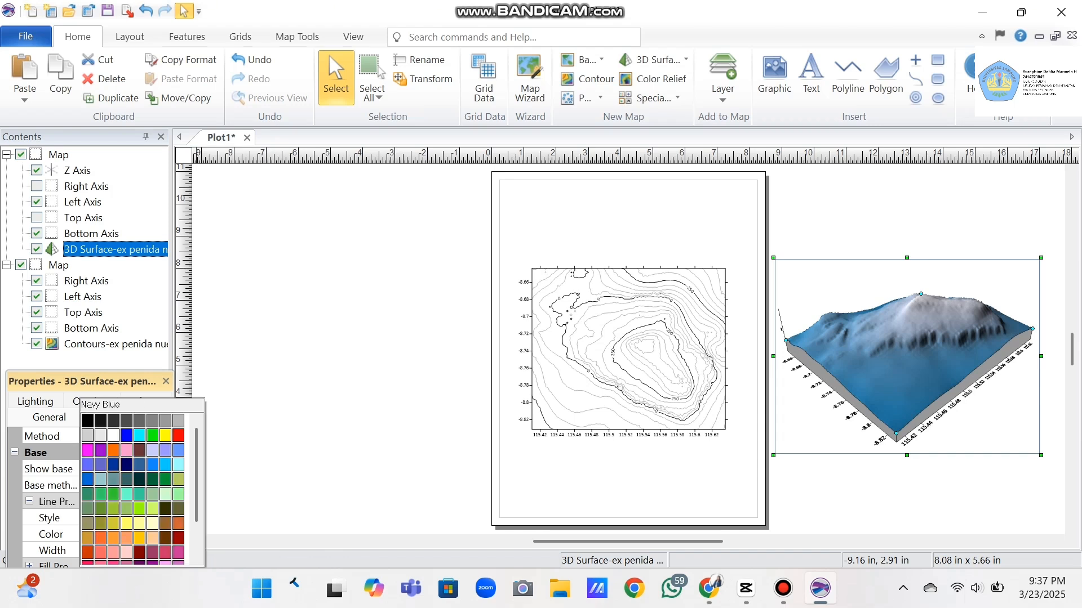
click(114, 466)
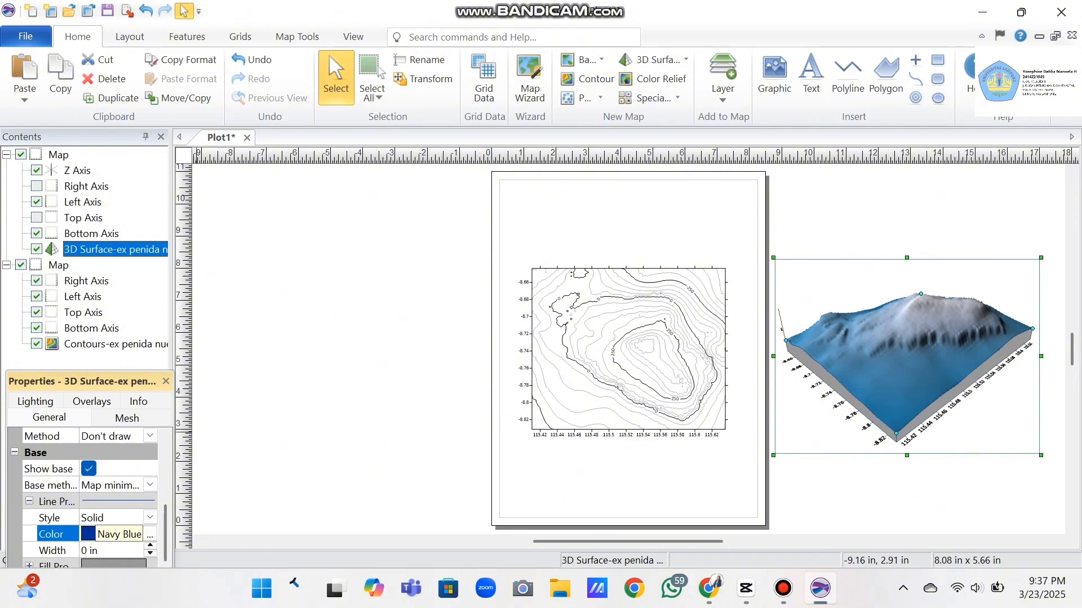
- Set the fill color of the 3D surface's base to Navy Blue
click(29, 565)
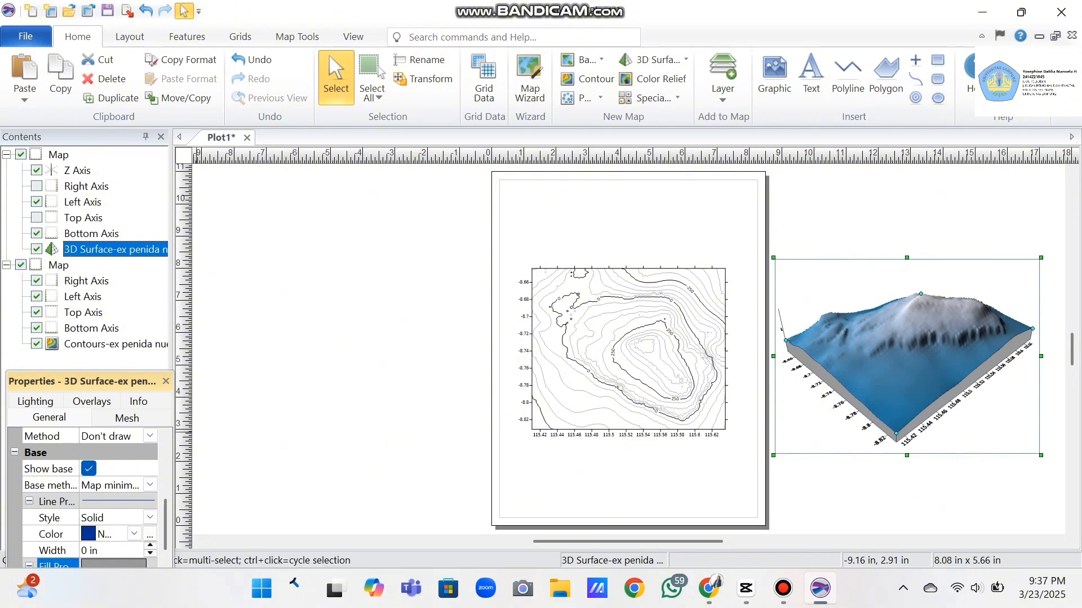
scroll(91, 498, down, 2)
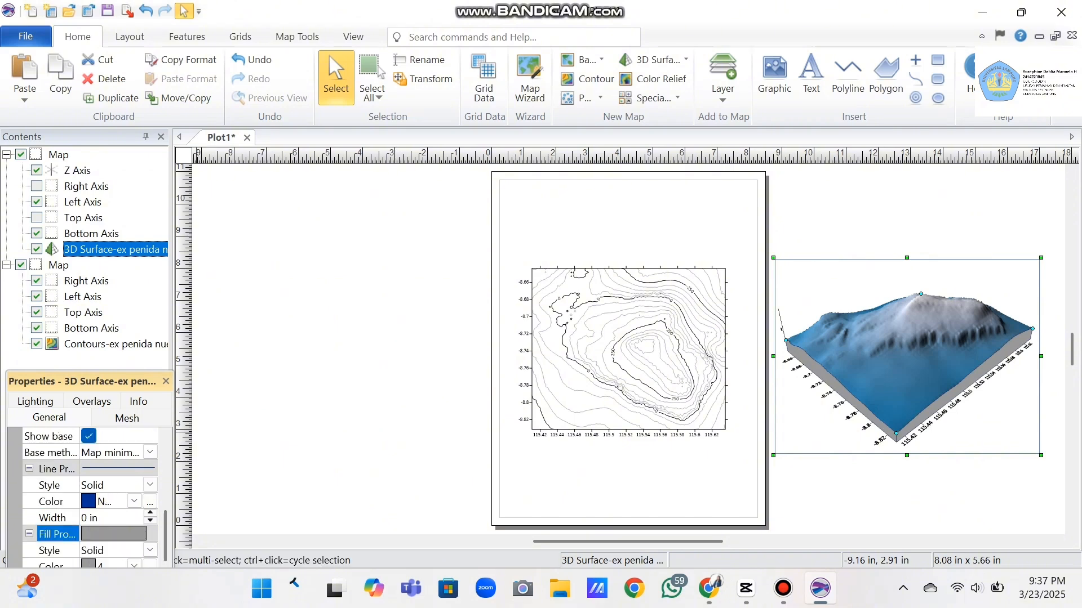
click(90, 564)
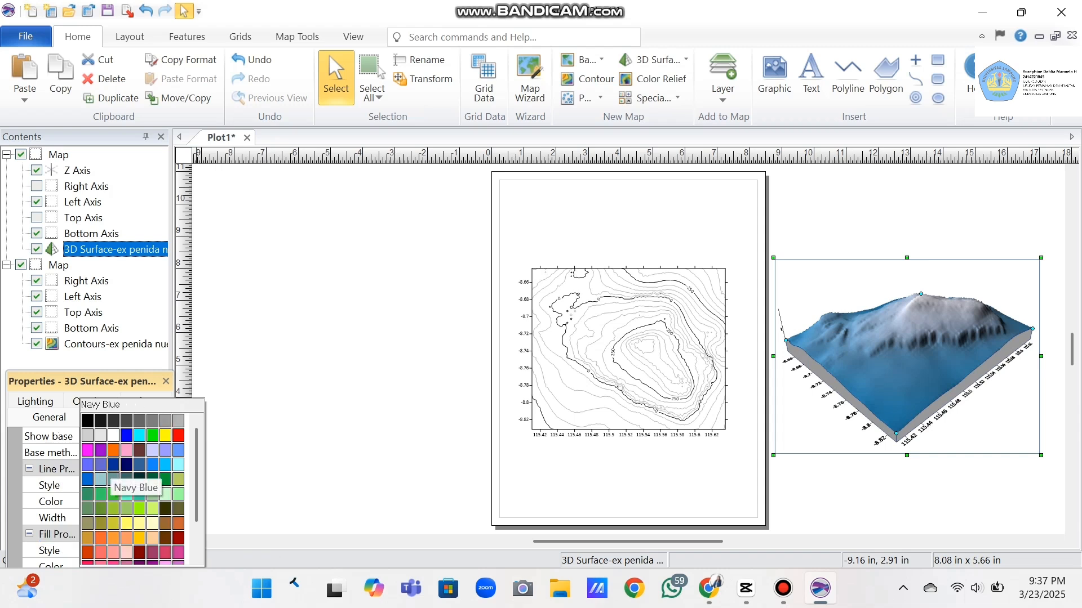
click(114, 465)
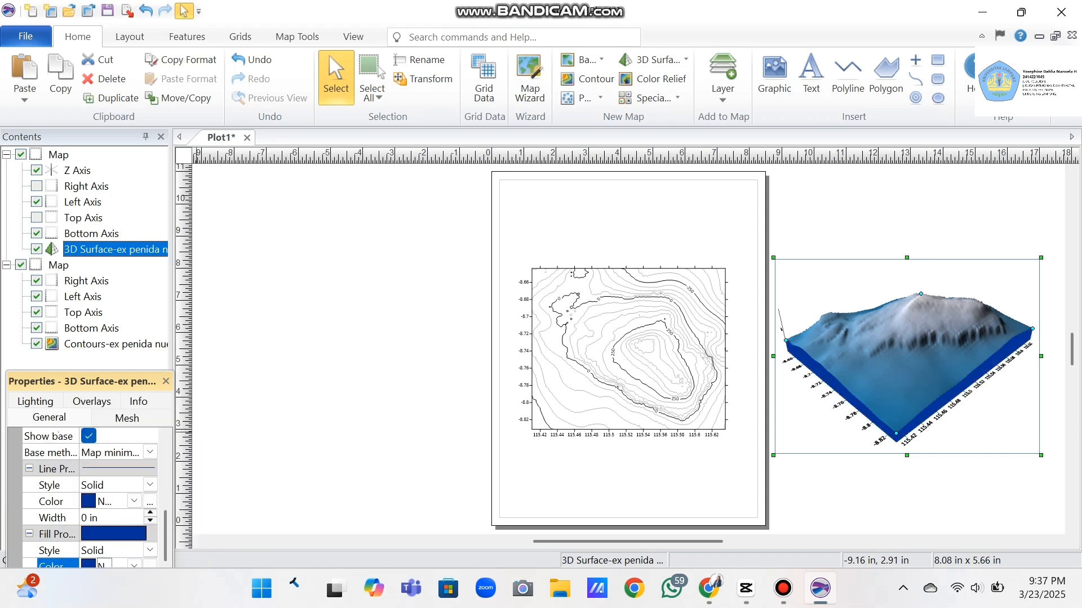
scroll(85, 495, up, 2)
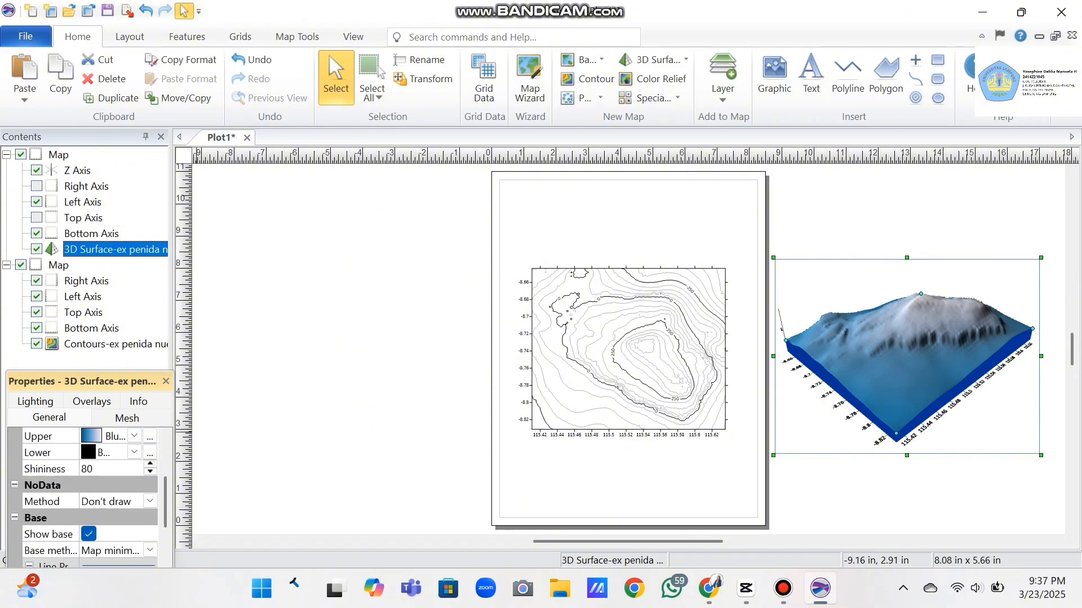
- Show a color scale for the 3D surface layer
scroll(84, 496, up, 2)
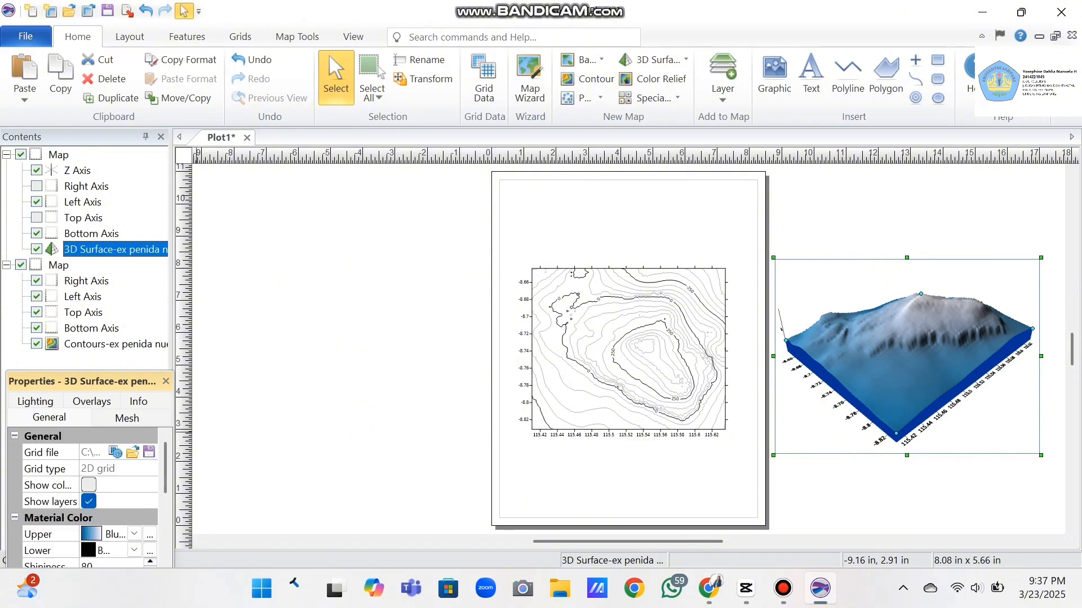
click(88, 485)
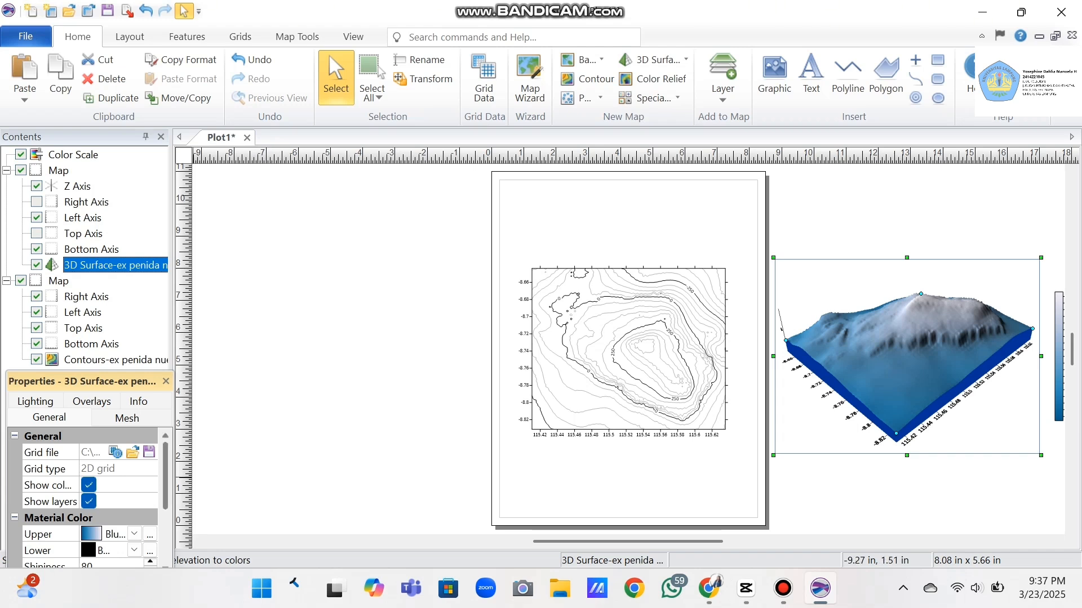
scroll(90, 496, down, 2)
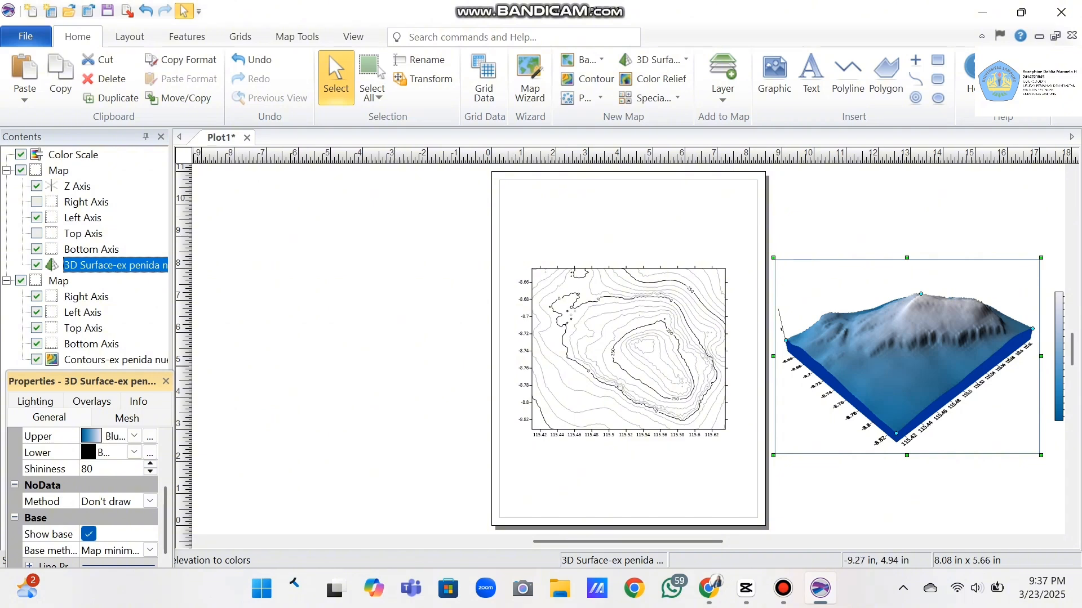
scroll(90, 496, up, 1)
scroll(90, 496, up, 1)
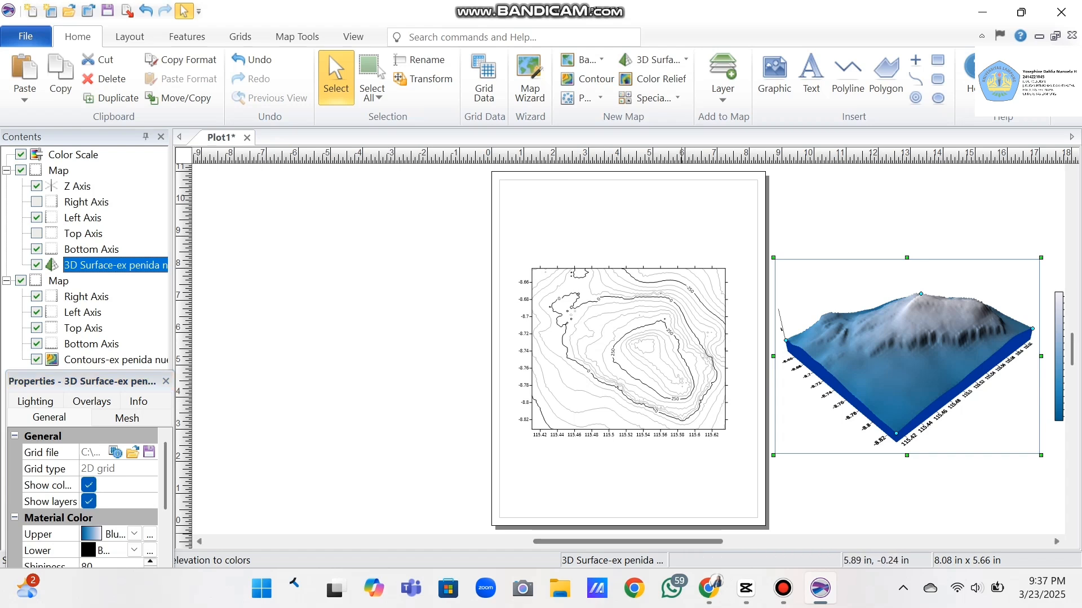
- Add a contour layer from the "ex penida nuel" grid to the 3D surface map
drag(681, 541, 716, 542)
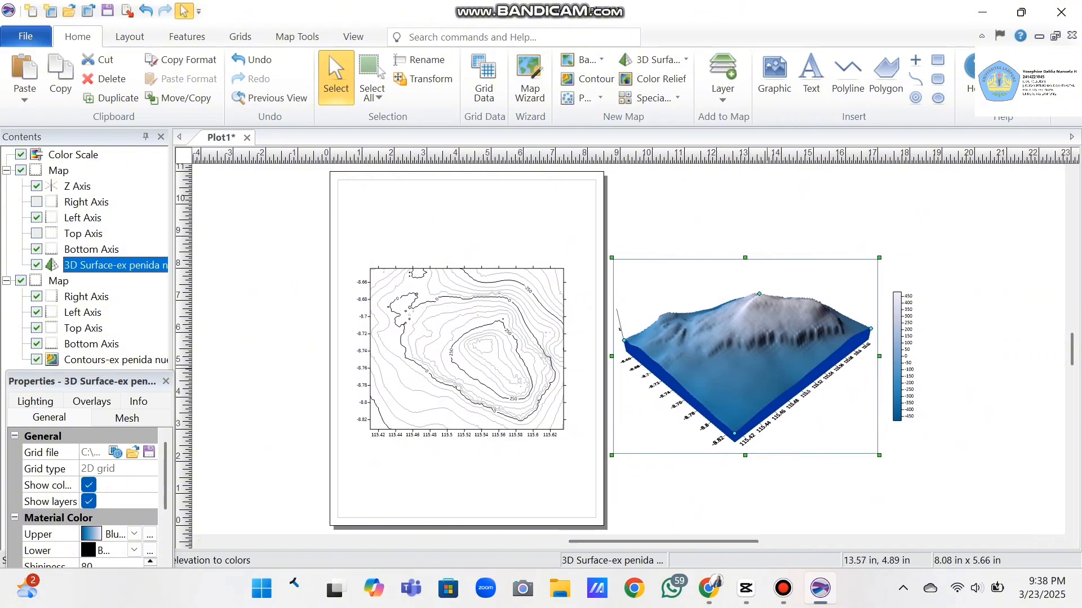
right_click(767, 368)
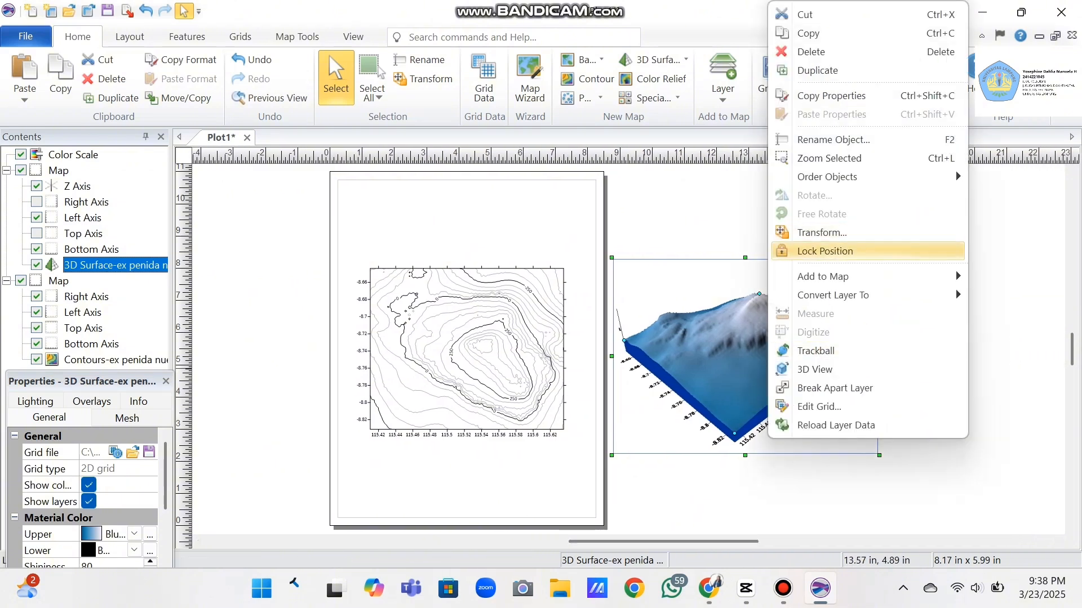
mouse_move(822, 276)
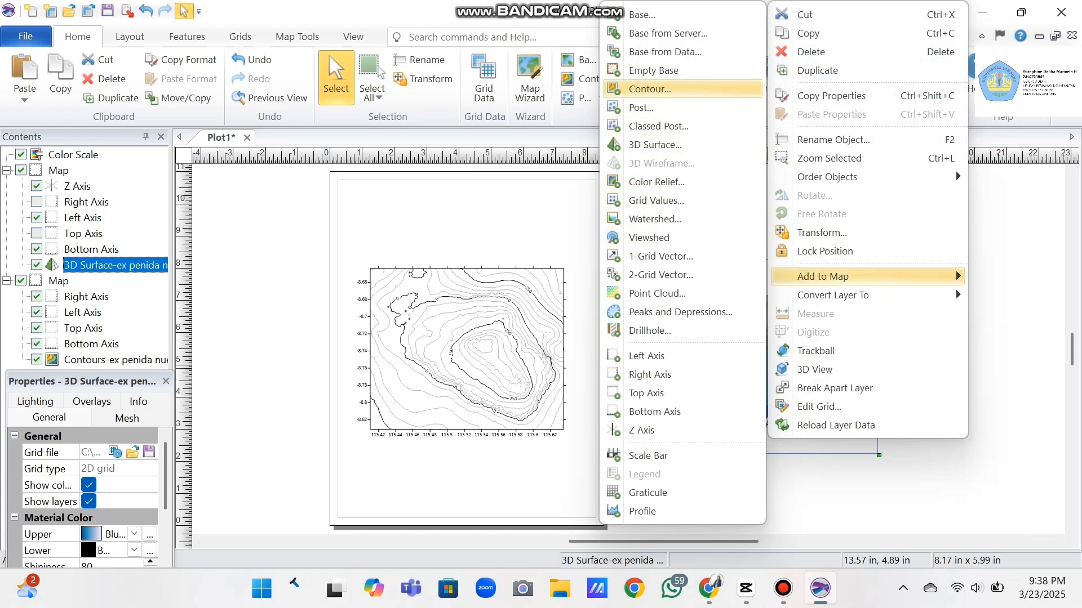
click(650, 89)
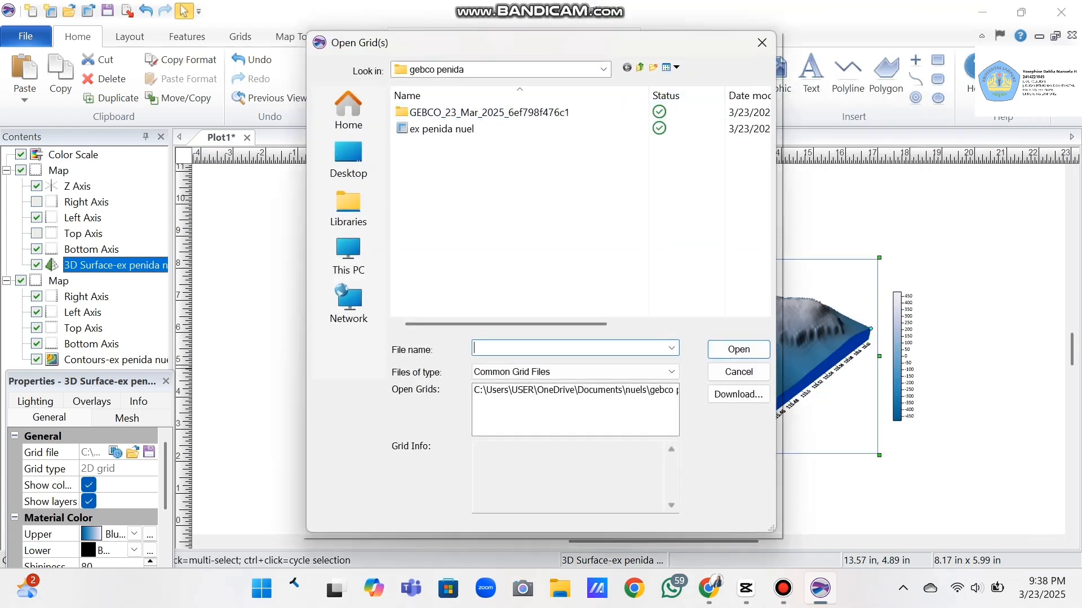
click(450, 129)
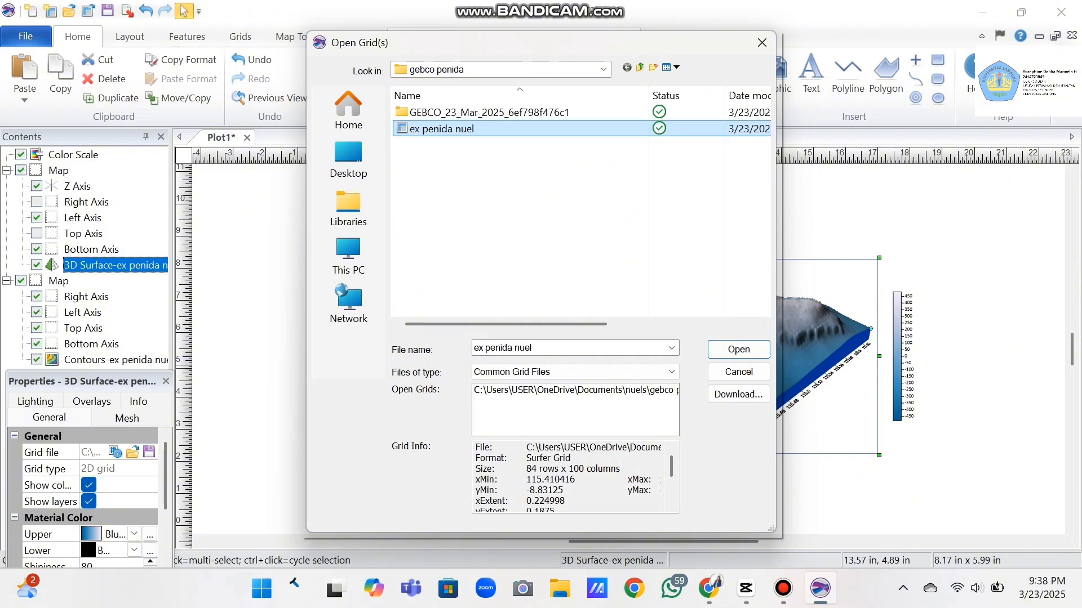
click(738, 350)
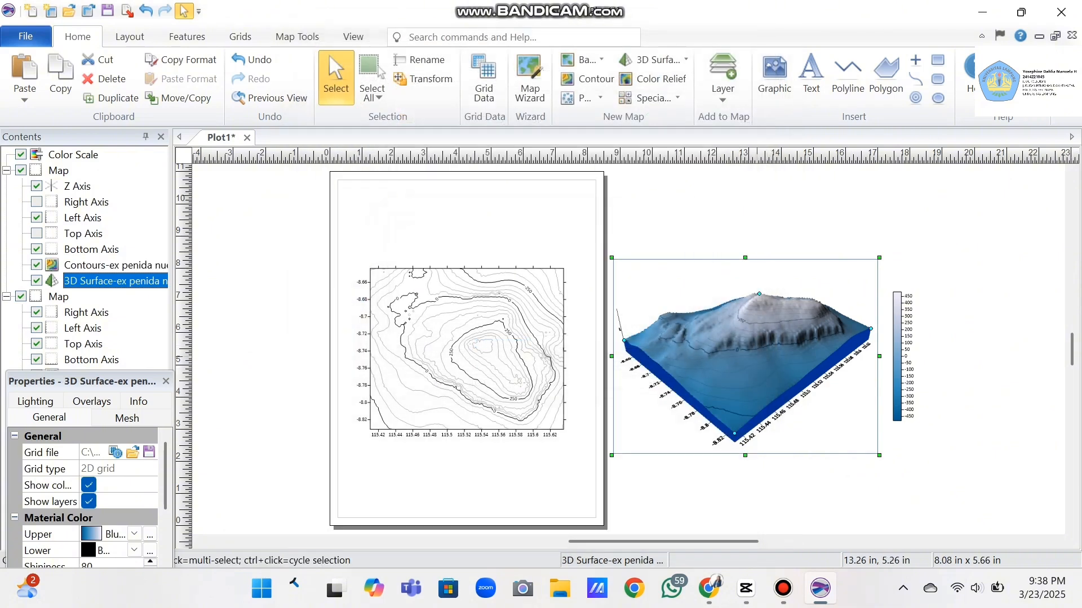
- Shift the 3D surface map about 0.26 in right and 0.19 in up, and move its color scale slightly up and right
drag(752, 350, 746, 342)
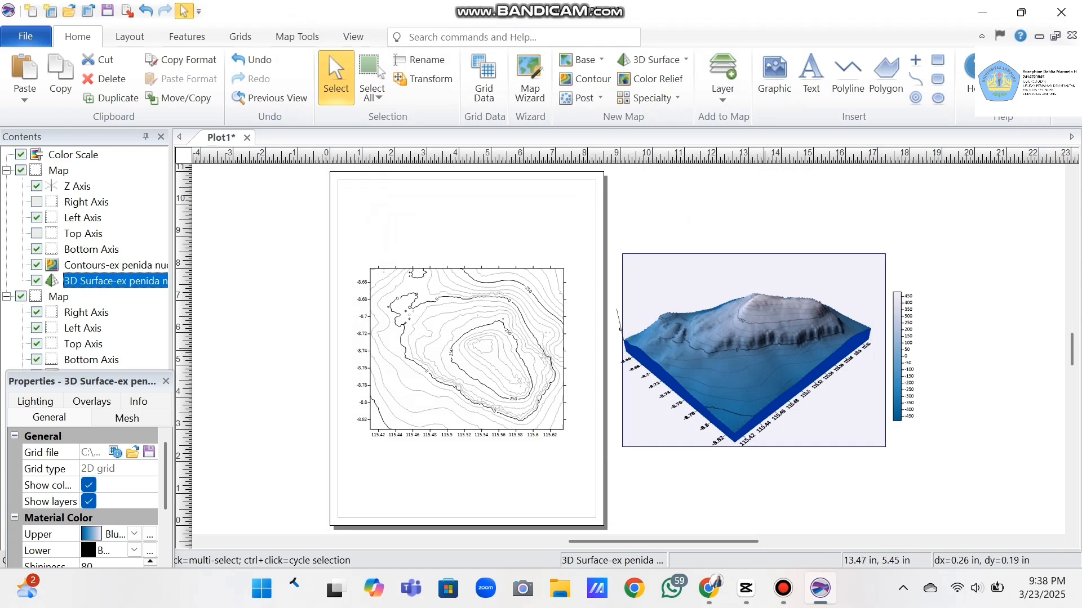
drag(897, 316, 902, 303)
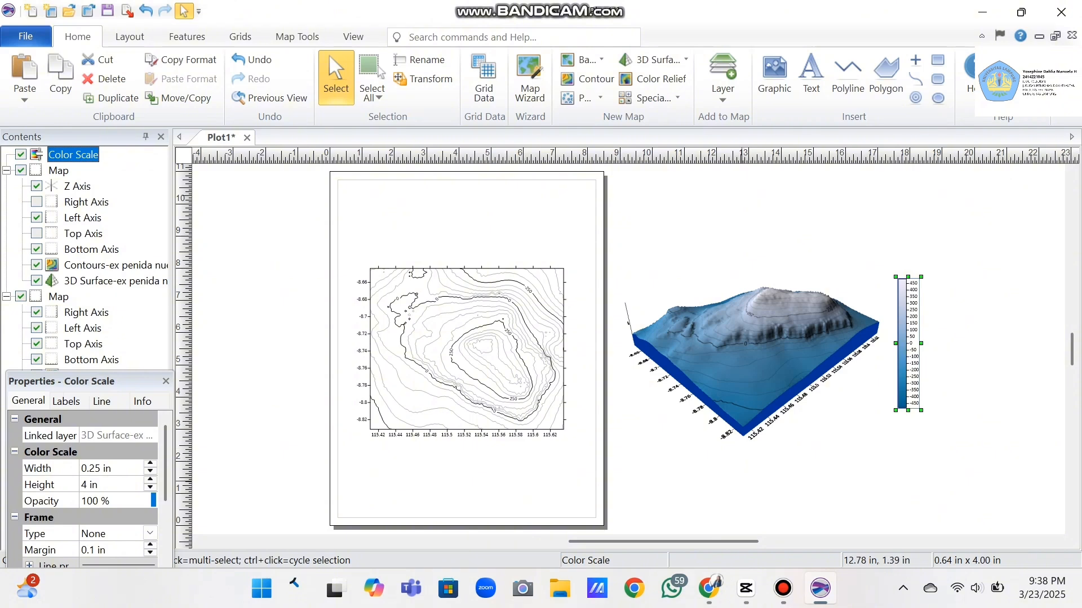
key(Escape)
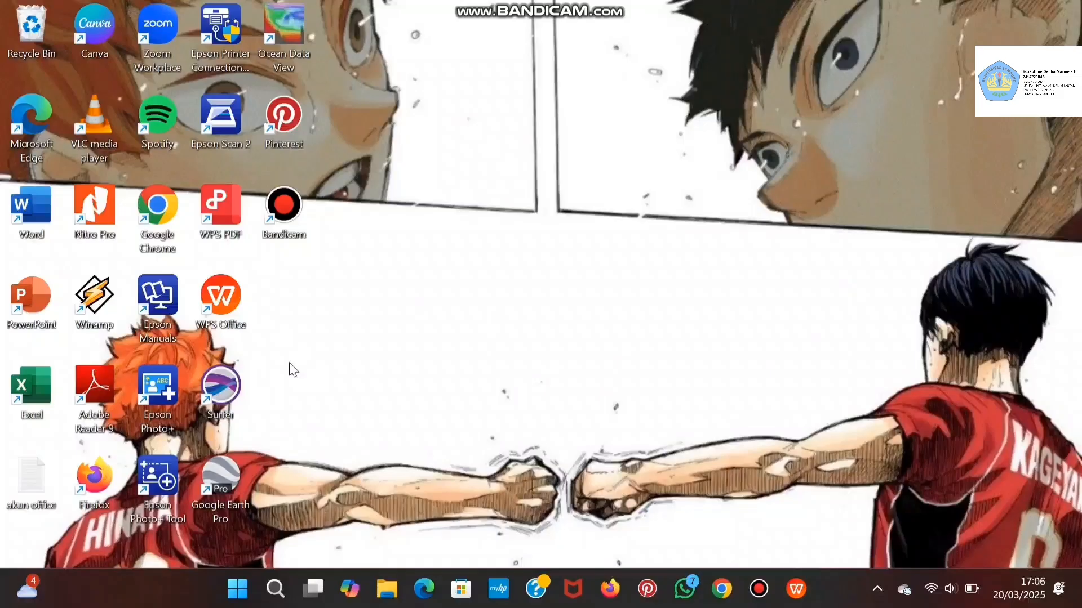
double_click(223, 388)
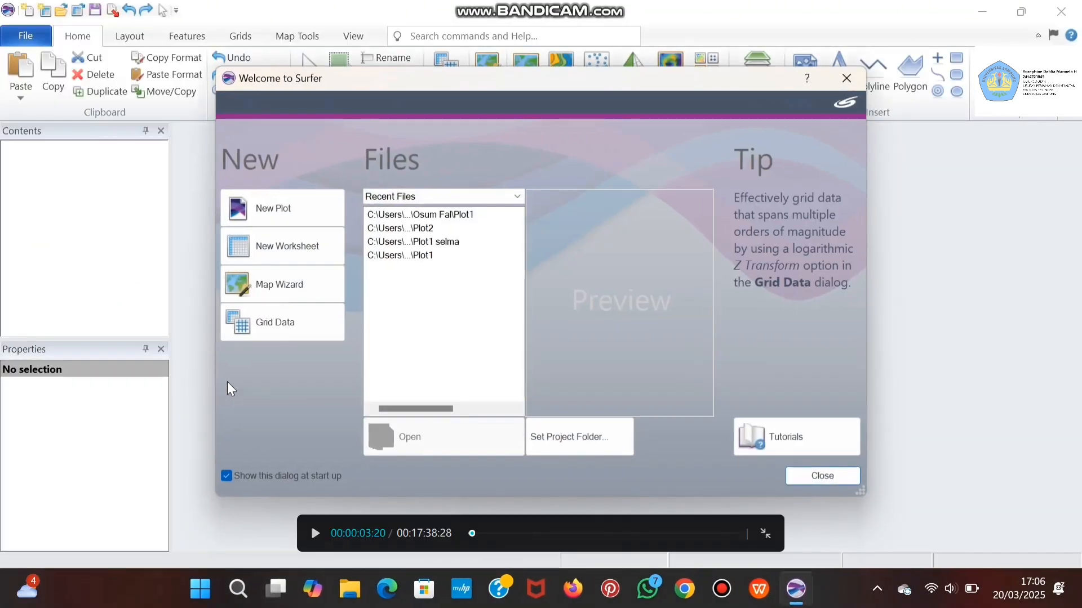
key(Escape)
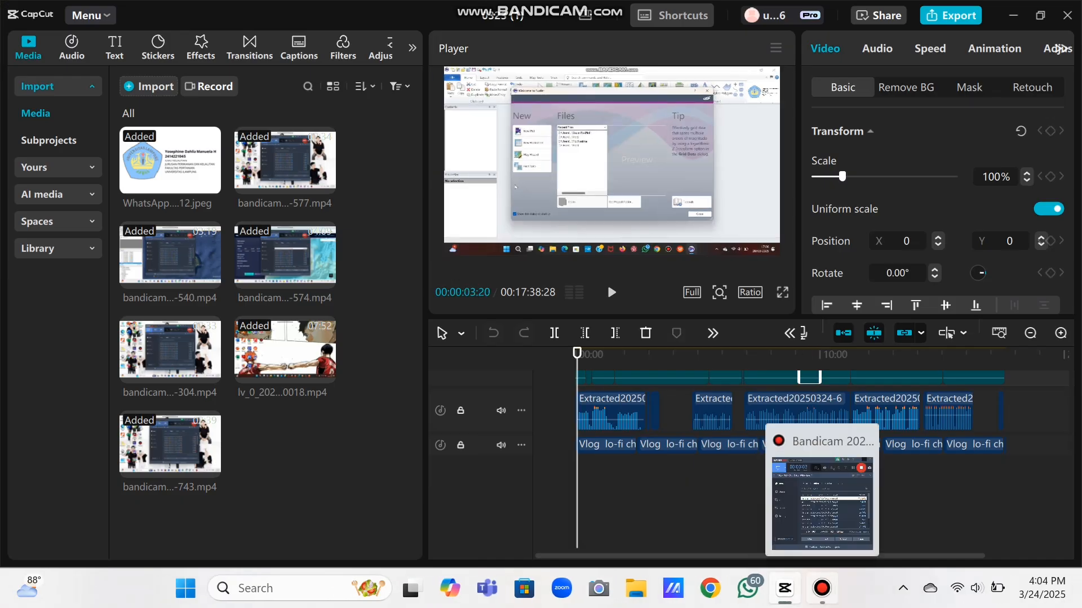